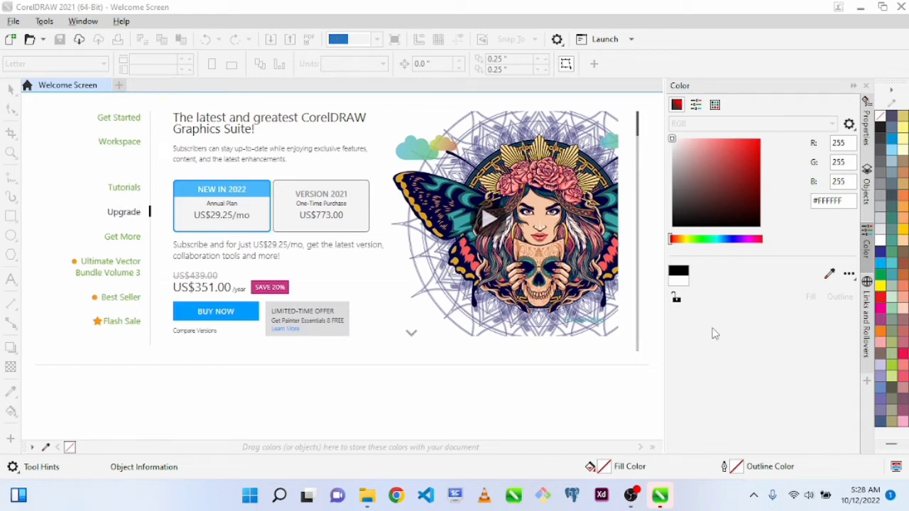
Create a new landscape document named "logo" with a custom 11.693 by 8.268 inch page
{"action": "left_click", "coordinate": [122, 124]}
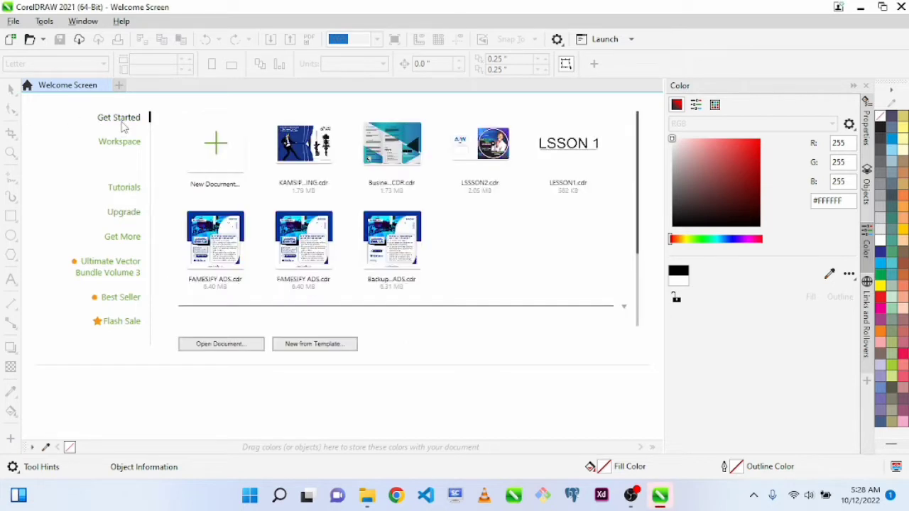
{"action": "left_click", "coordinate": [215, 154]}
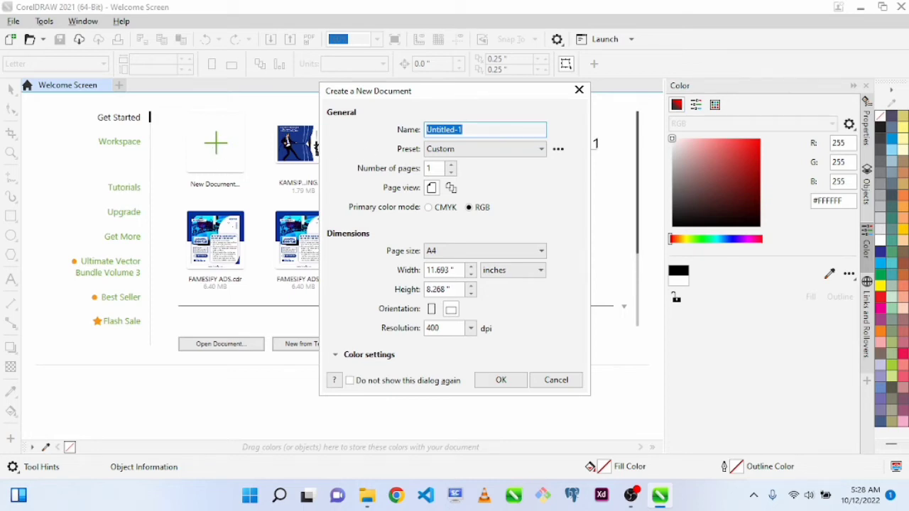
{"action": "type", "text": "logo"}
{"action": "left_click", "coordinate": [451, 310]}
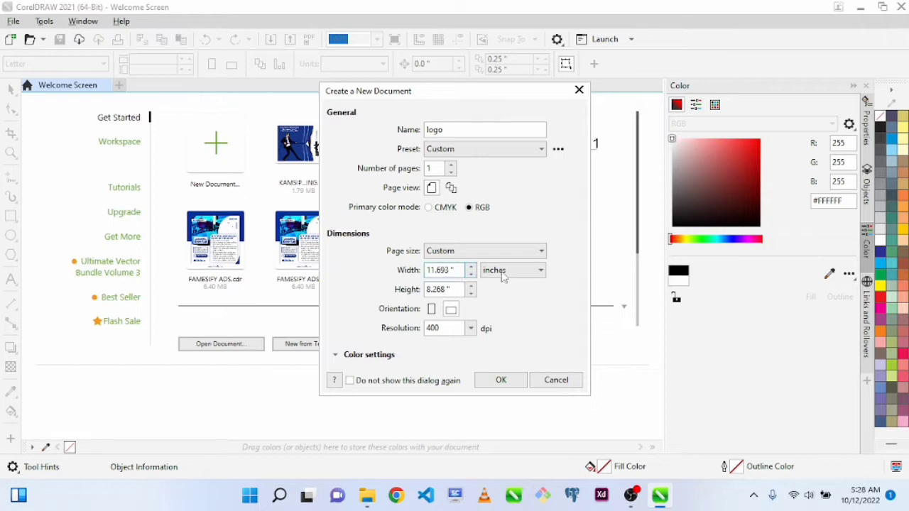
{"action": "left_click", "coordinate": [501, 380]}
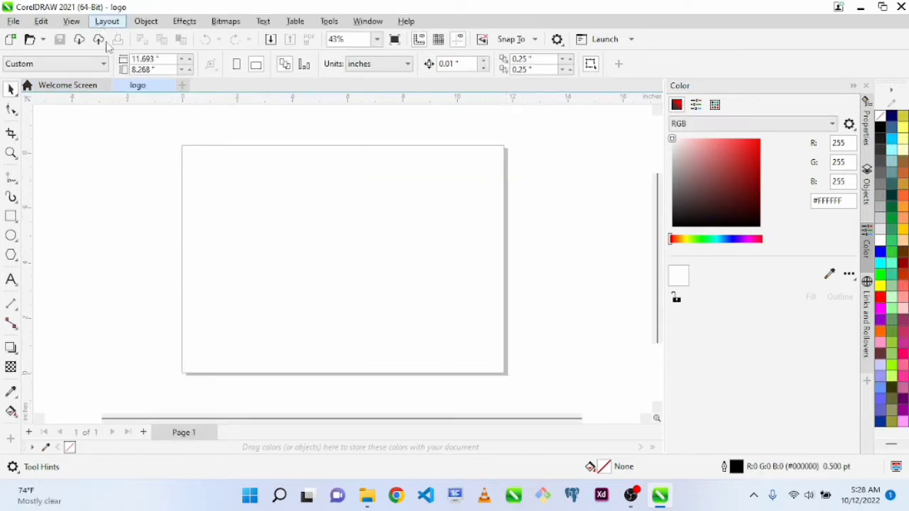
{"action": "left_click", "coordinate": [141, 86]}
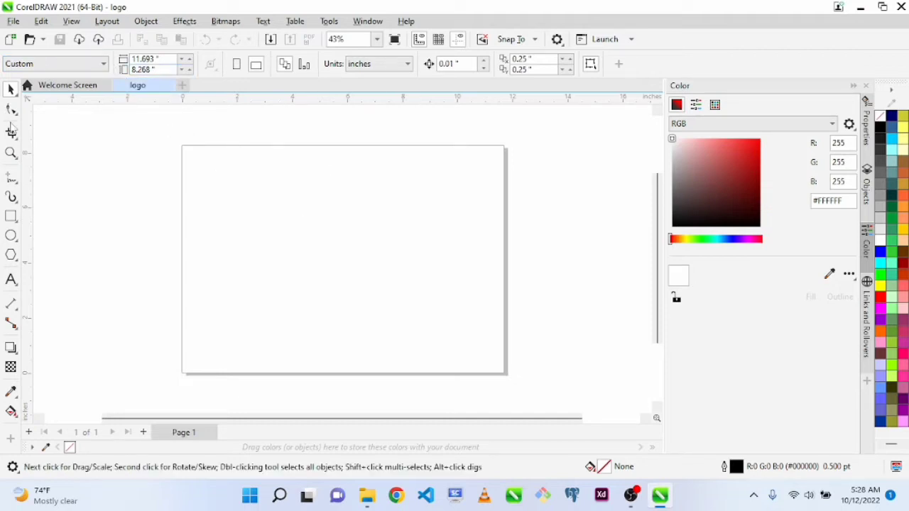
Switch to Chrome, search Google Images for "logo samples" and preview the MC NAMELOGO design from Freepik
{"action": "left_click", "coordinate": [397, 495]}
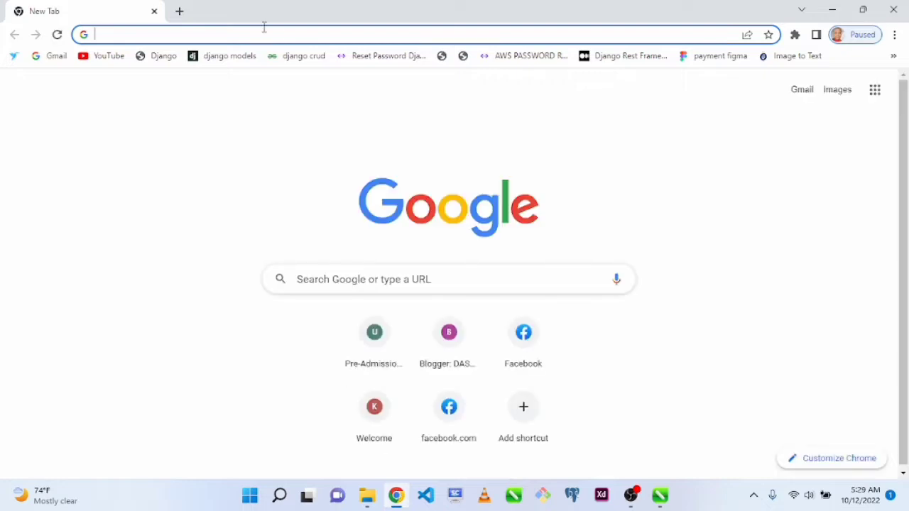
{"action": "type", "text": "lopgo"}
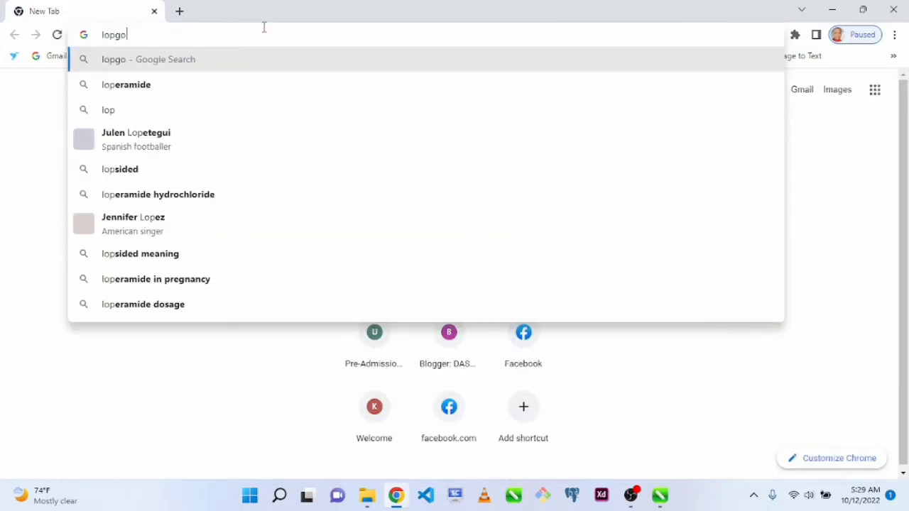
{"action": "key", "text": "BackSpace"}
{"action": "type", "text": "go"}
{"action": "key", "text": "BackSpace"}
{"action": "key", "text": "BackSpace"}
{"action": "type", "text": "p"}
{"action": "key", "text": "BackSpace"}
{"action": "type", "text": "go"}
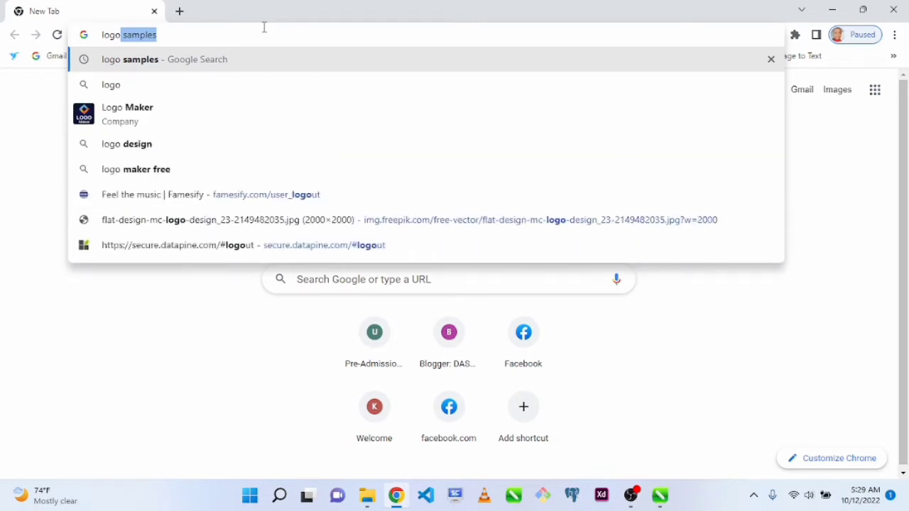
{"action": "key", "text": "Return"}
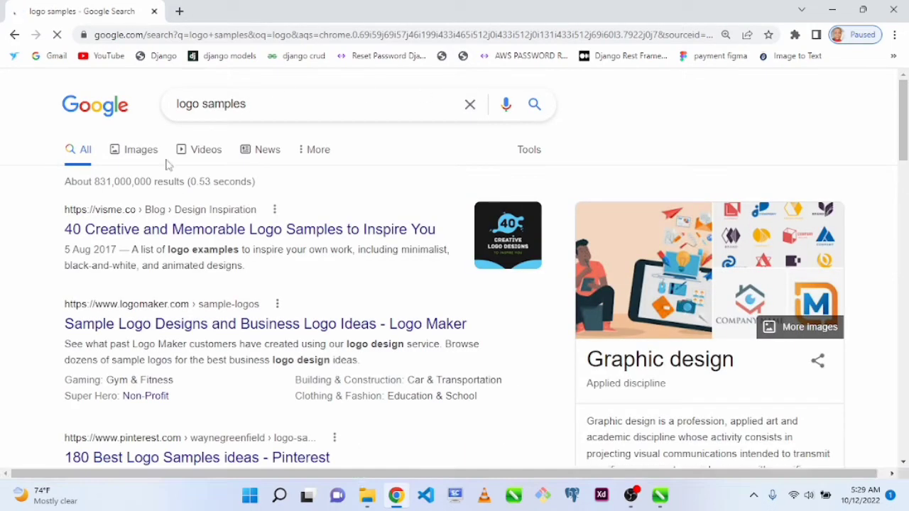
{"action": "left_click", "coordinate": [141, 150]}
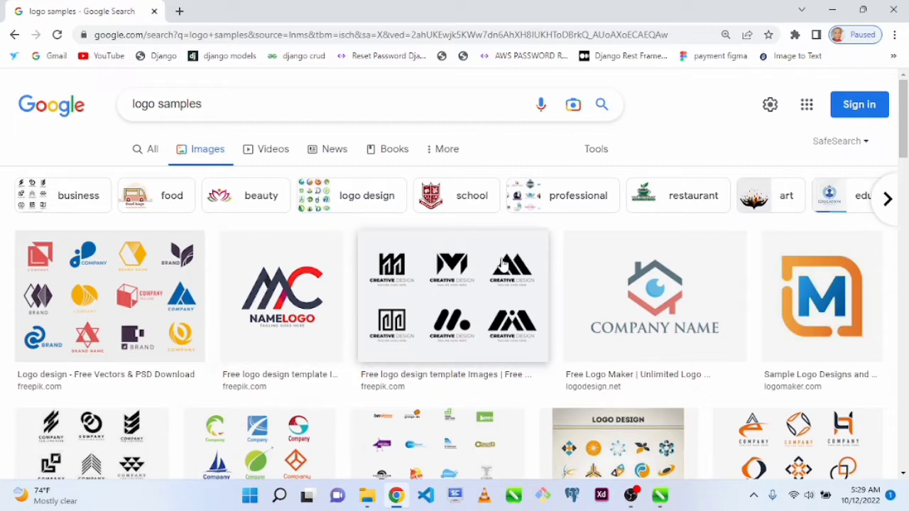
{"action": "left_click", "coordinate": [274, 284]}
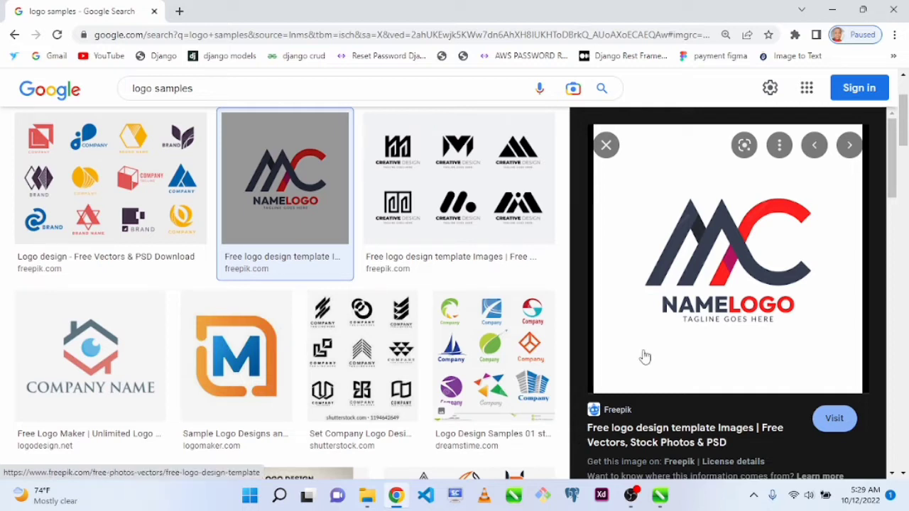
{"action": "right_click", "coordinate": [686, 302]}
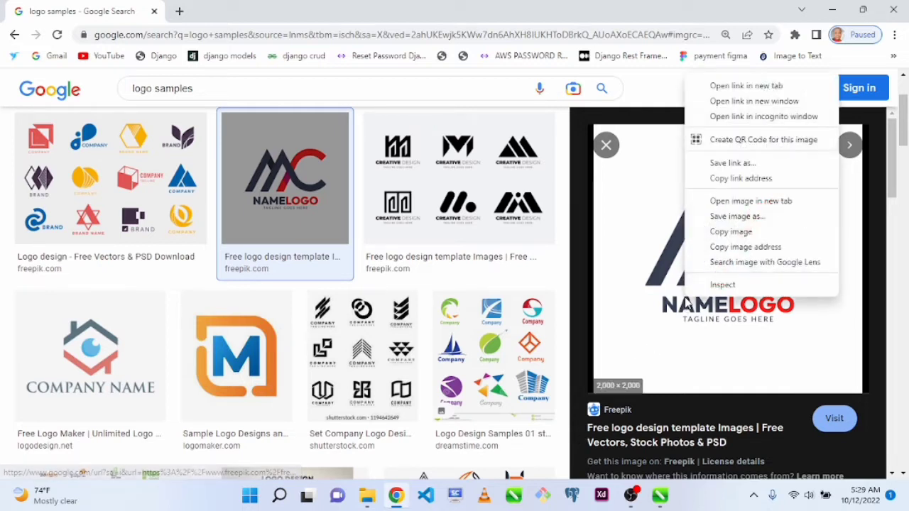
{"action": "left_click", "coordinate": [757, 221]}
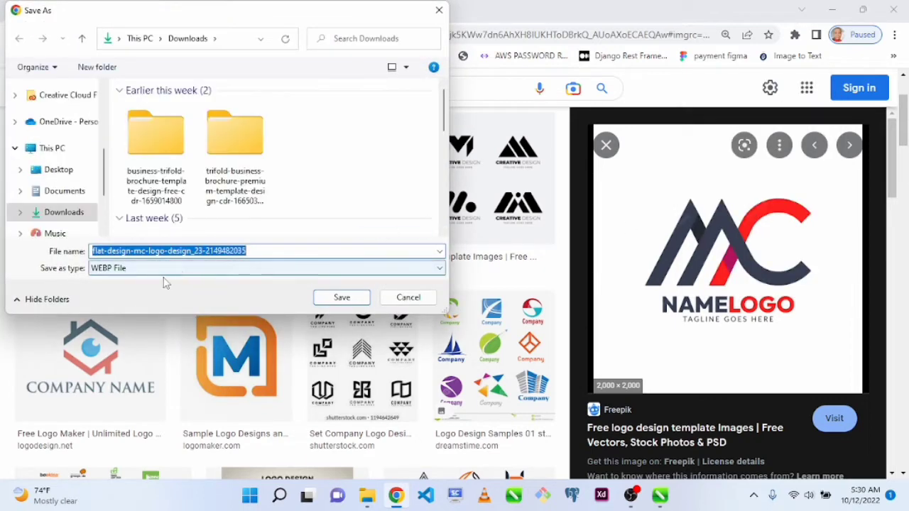
{"action": "left_click", "coordinate": [408, 297]}
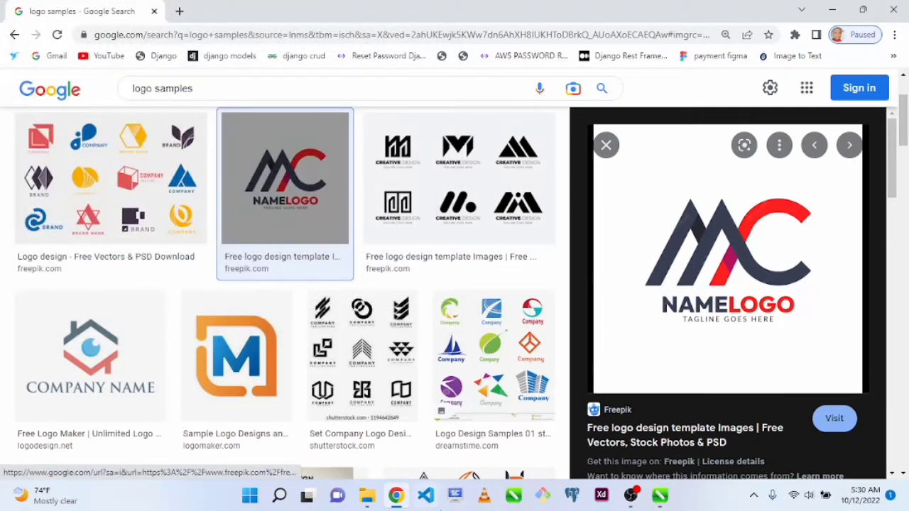
Launch Screenshot Captor
{"action": "mouse_move", "coordinate": [662, 499]}
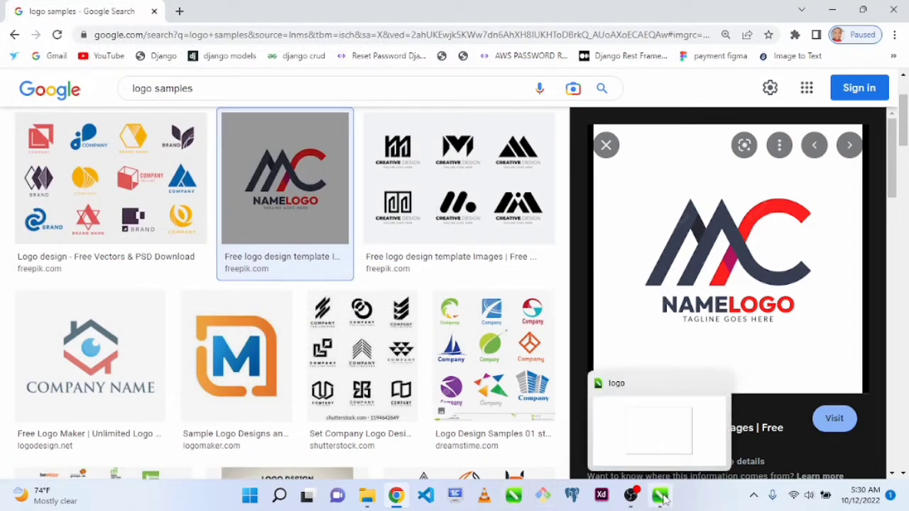
{"action": "left_click", "coordinate": [455, 501]}
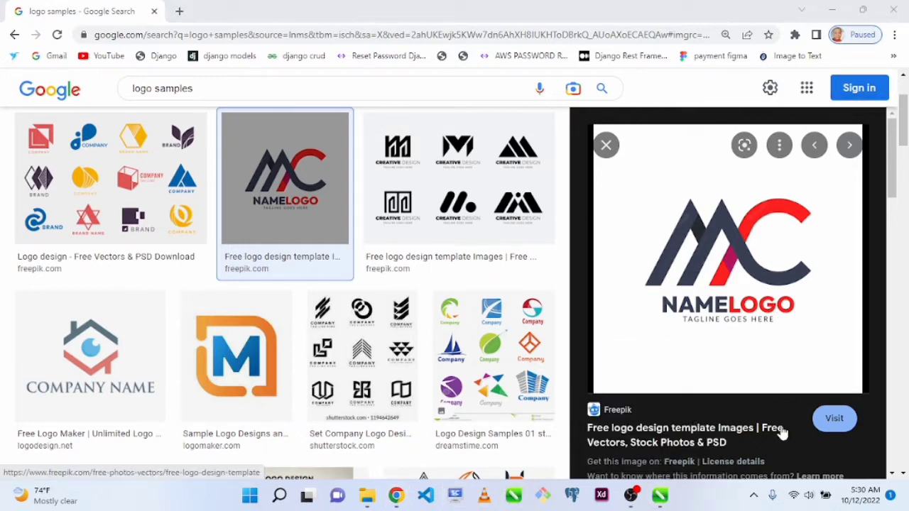
{"action": "left_click", "coordinate": [832, 11]}
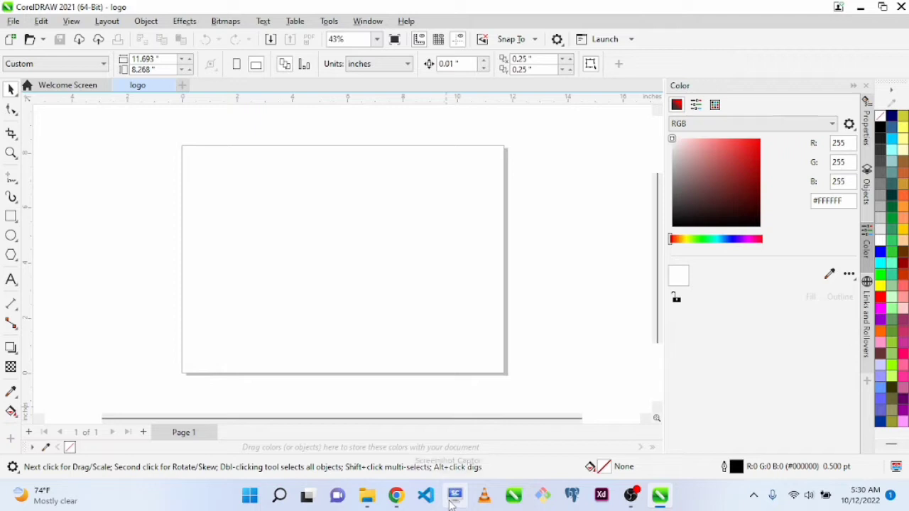
{"action": "left_click", "coordinate": [11, 237]}
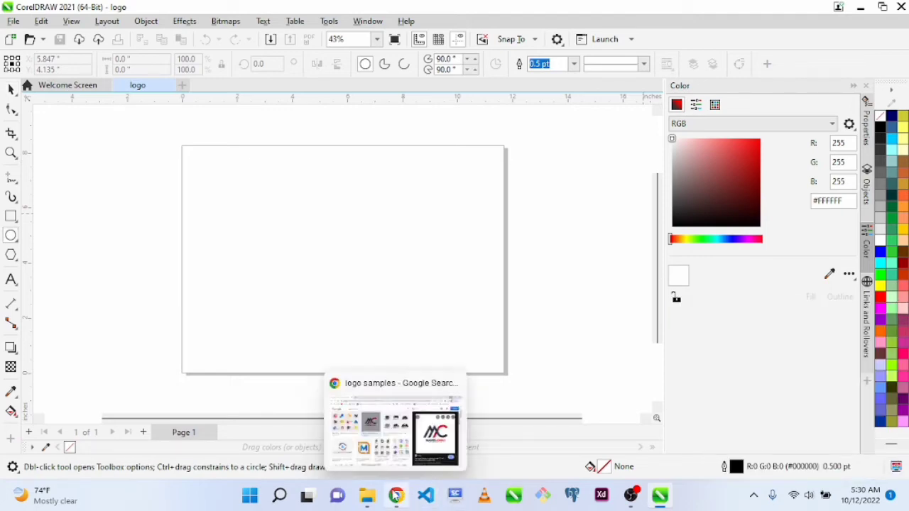
{"action": "left_click", "coordinate": [395, 495]}
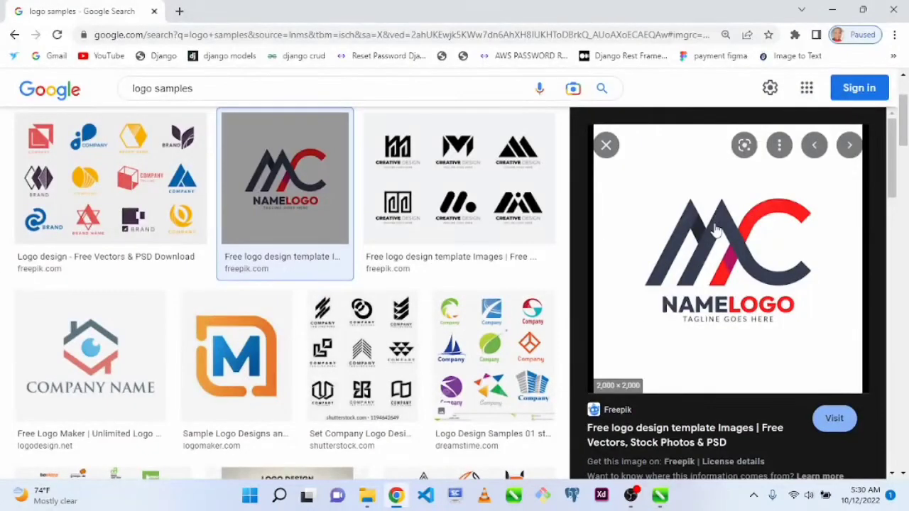
{"action": "left_click", "coordinate": [716, 229]}
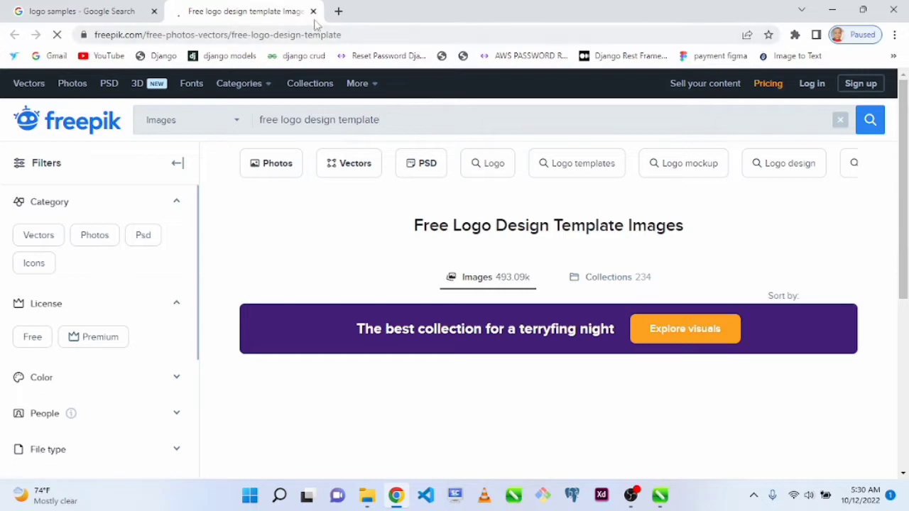
{"action": "left_click", "coordinate": [313, 12]}
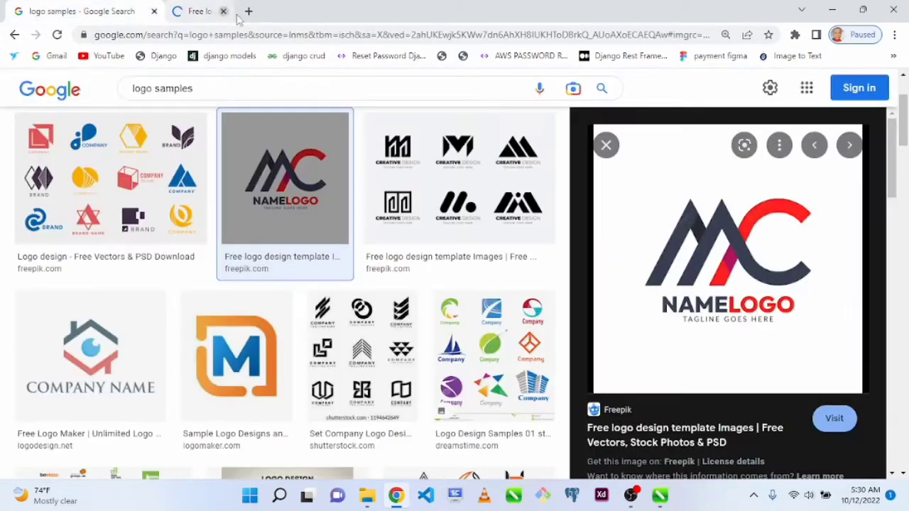
Open the MC NAMELOGO image by itself in a new browser tab and display it
{"action": "right_click", "coordinate": [702, 234]}
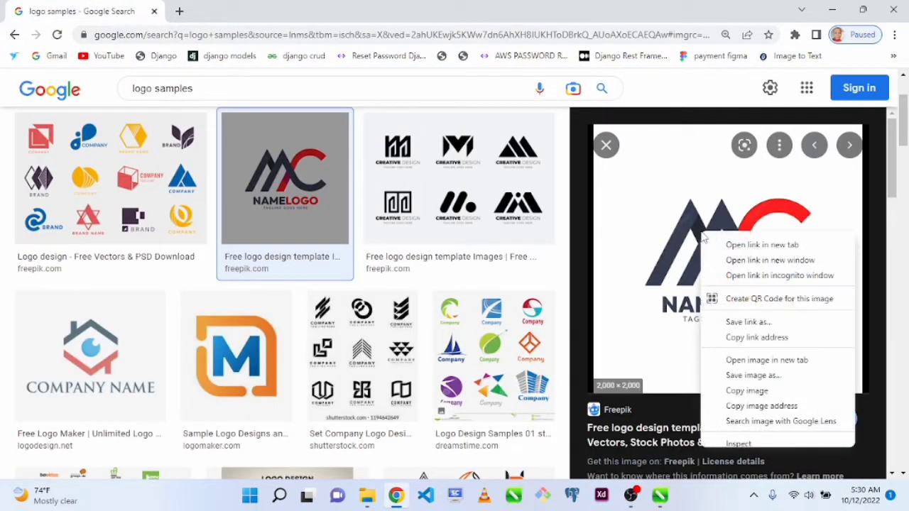
{"action": "left_click", "coordinate": [753, 361]}
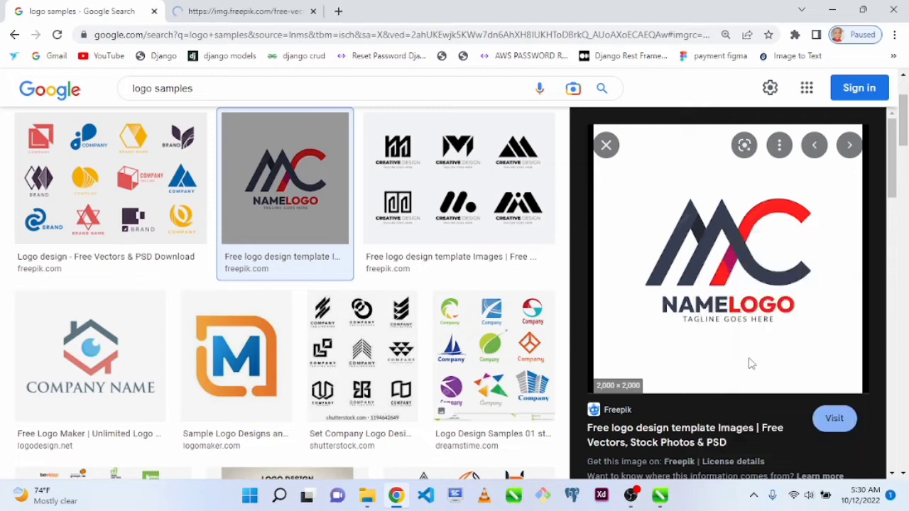
{"action": "left_click", "coordinate": [258, 7]}
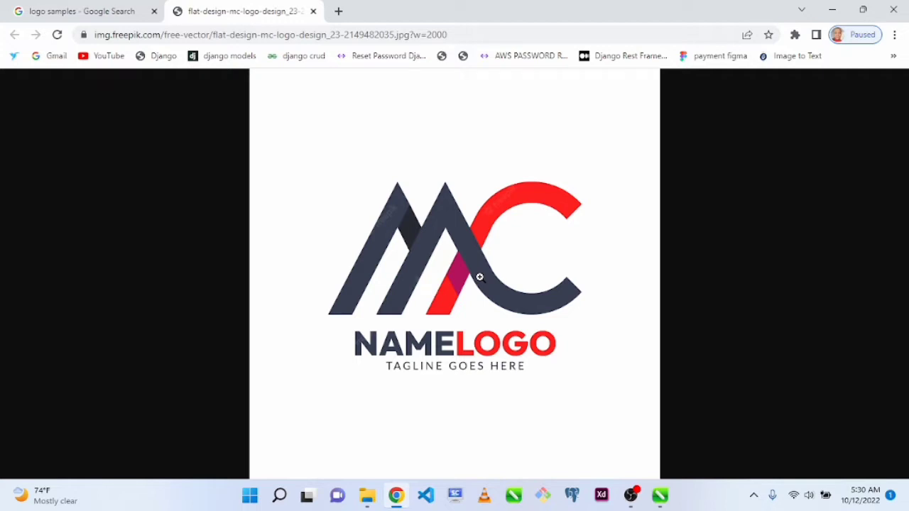
Capture the region around the full MC NAMELOGO artwork with Screenshot Captor, then save and show the image
{"action": "key", "text": "Print"}
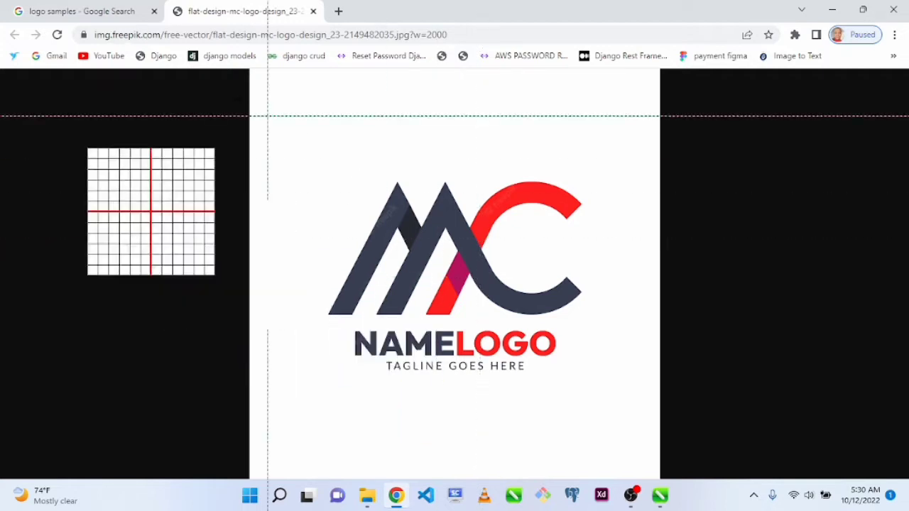
{"action": "left_click_drag", "start_coordinate": [304, 129], "coordinate": [632, 427]}
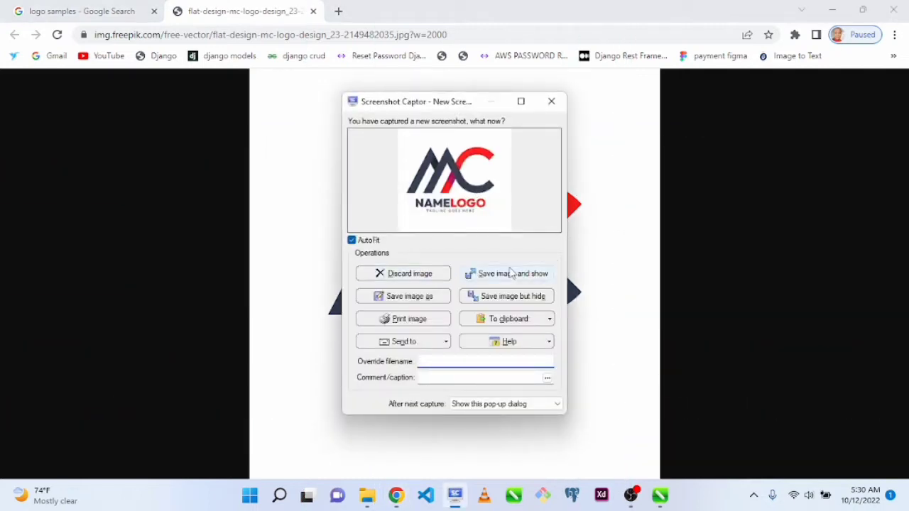
{"action": "left_click", "coordinate": [509, 274]}
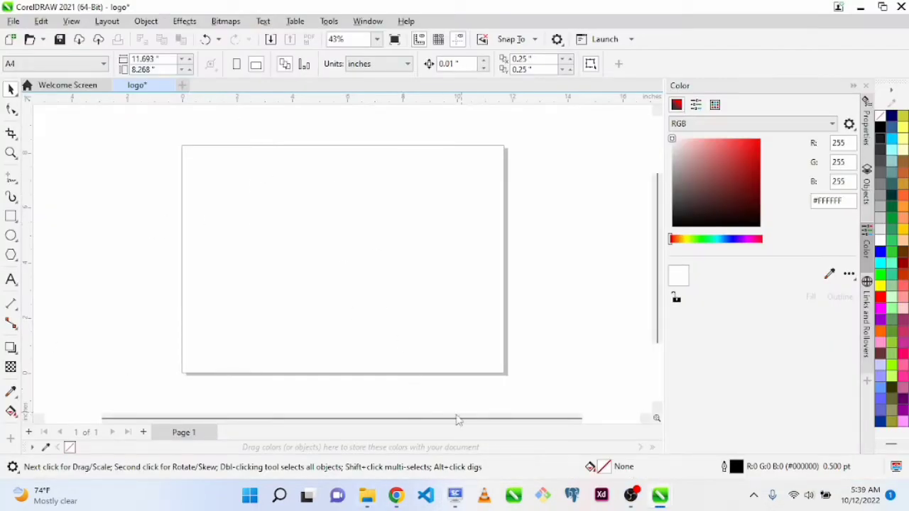
Place the captured MC logo screenshot from Screenshot Captor onto the blank CorelDRAW page
{"action": "left_click", "coordinate": [456, 494]}
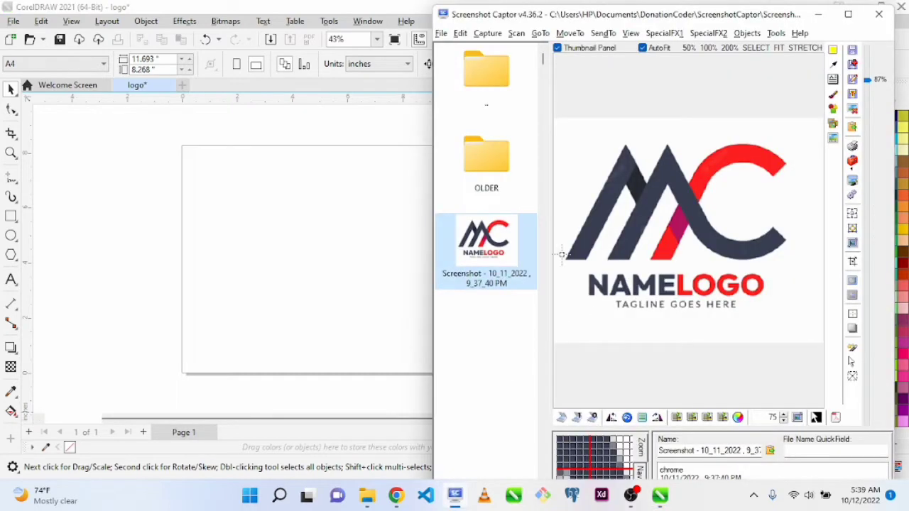
{"action": "left_click_drag", "start_coordinate": [495, 243], "coordinate": [268, 238]}
{"action": "left_click", "coordinate": [346, 277]}
{"action": "left_click", "coordinate": [245, 236]}
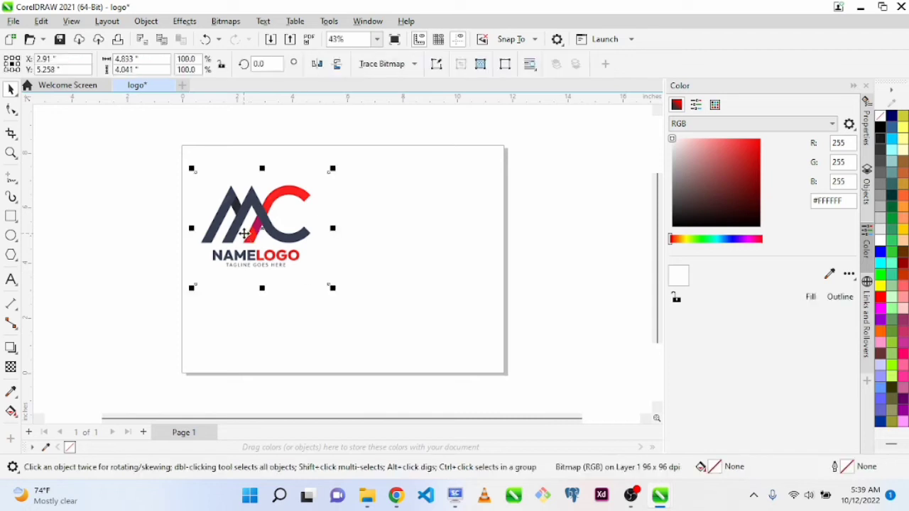
{"action": "left_click", "coordinate": [335, 295]}
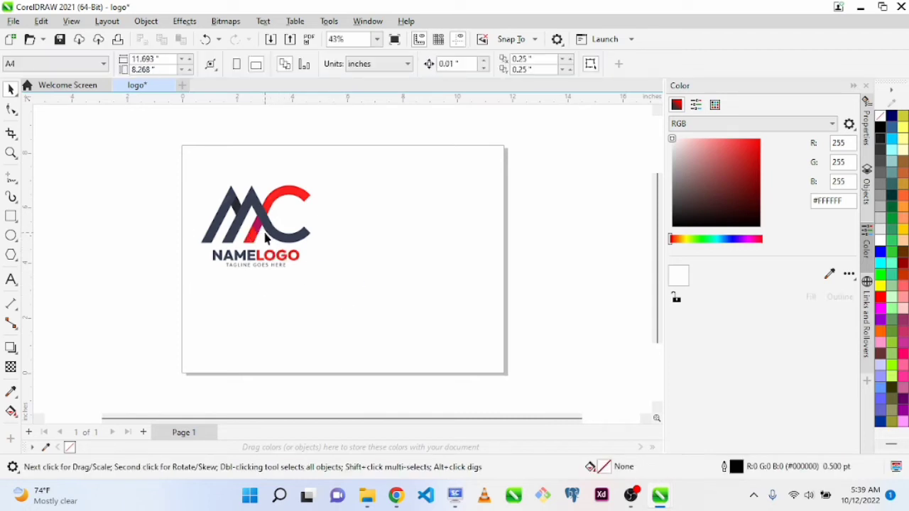
Scale the MC logo bitmap to about 89% and position it against the page's right edge, below mid-height
{"action": "left_click_drag", "start_coordinate": [268, 238], "coordinate": [420, 305]}
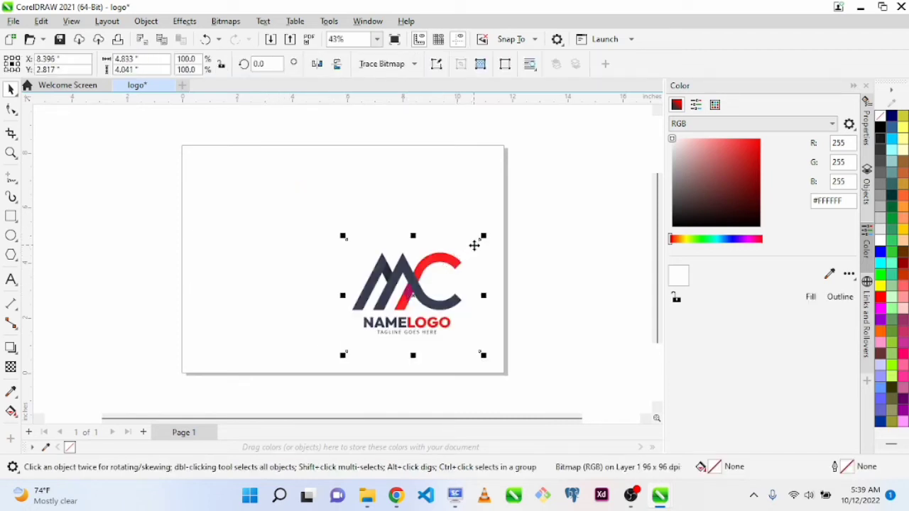
{"action": "left_click_drag", "start_coordinate": [482, 238], "coordinate": [477, 244]}
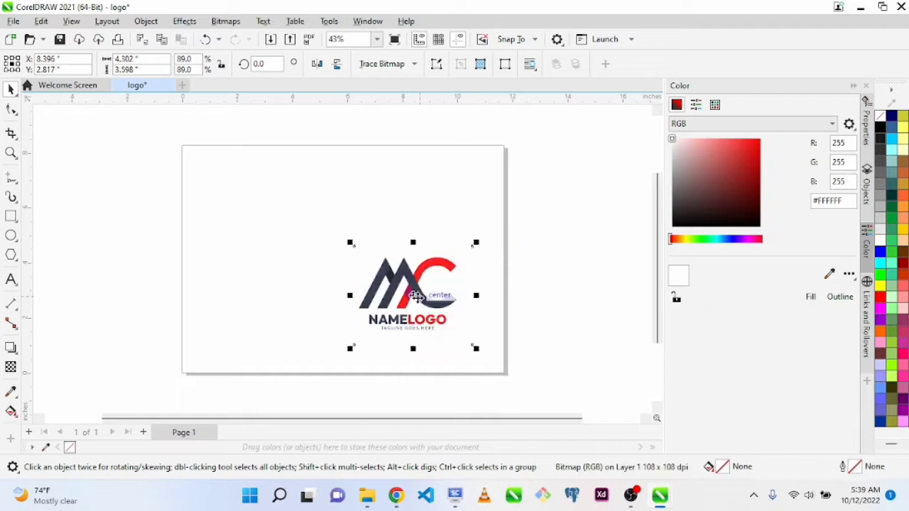
{"action": "left_click_drag", "start_coordinate": [416, 296], "coordinate": [440, 288]}
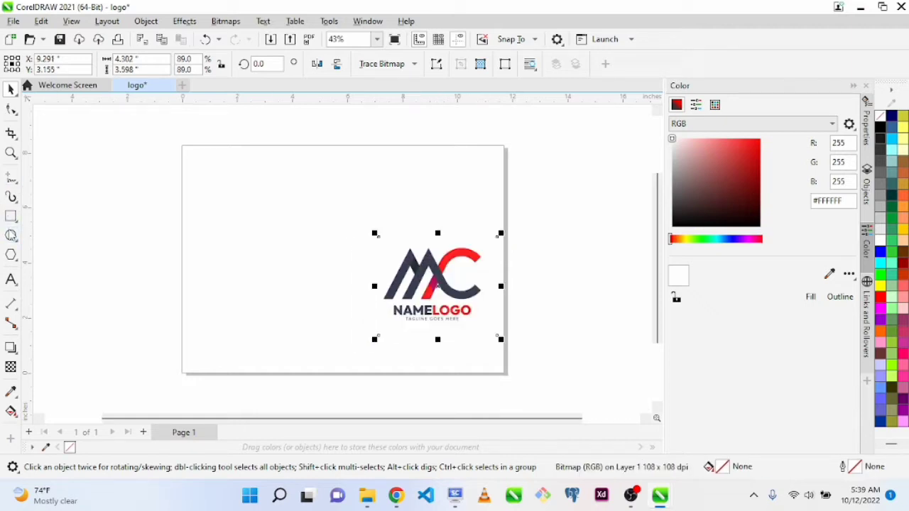
Draw a near-circular ellipse about 5.3 by 5.5 inches and position it in the left half of the page
{"action": "left_click", "coordinate": [10, 235]}
{"action": "left_click_drag", "start_coordinate": [225, 184], "coordinate": [292, 259]}
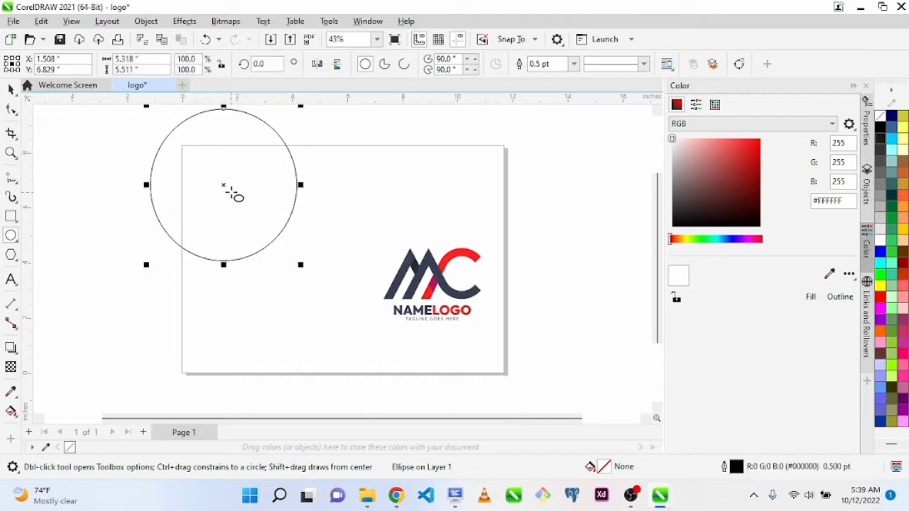
{"action": "key", "text": "space"}
{"action": "left_click_drag", "start_coordinate": [223, 187], "coordinate": [264, 259]}
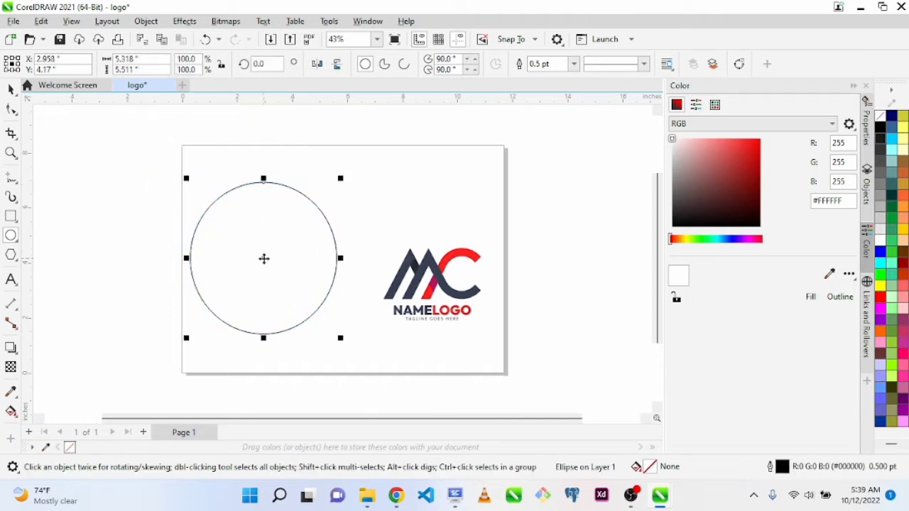
Add a second page, move the MC logo bitmap from page 1 onto it, and return to page 1
{"action": "left_click", "coordinate": [161, 322]}
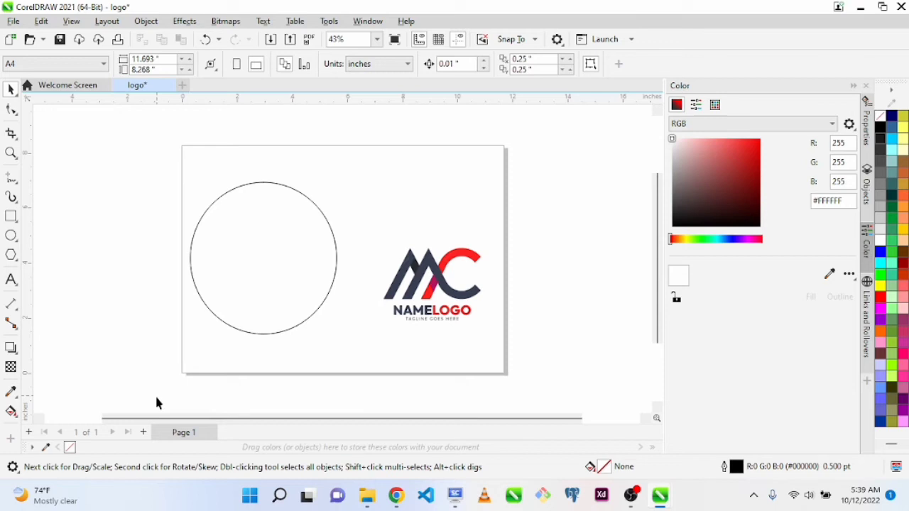
{"action": "left_click", "coordinate": [143, 433]}
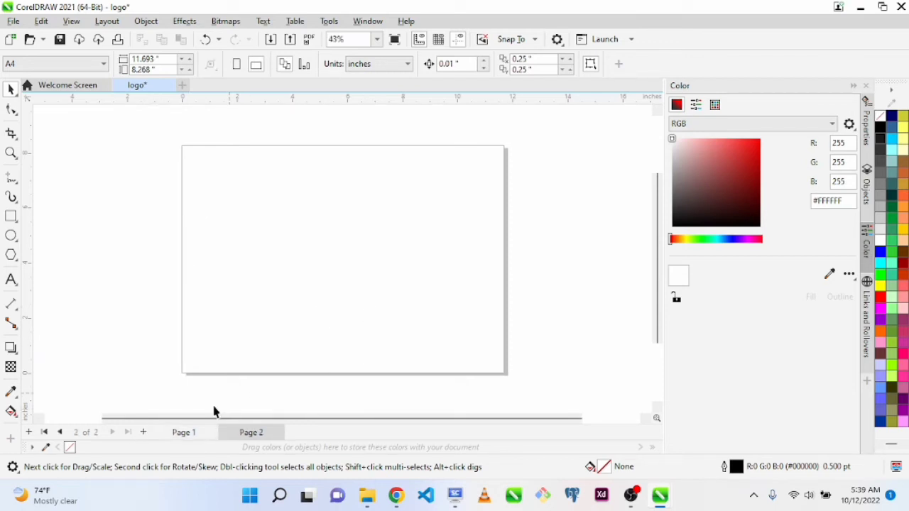
{"action": "left_click", "coordinate": [184, 433]}
{"action": "left_click", "coordinate": [442, 306]}
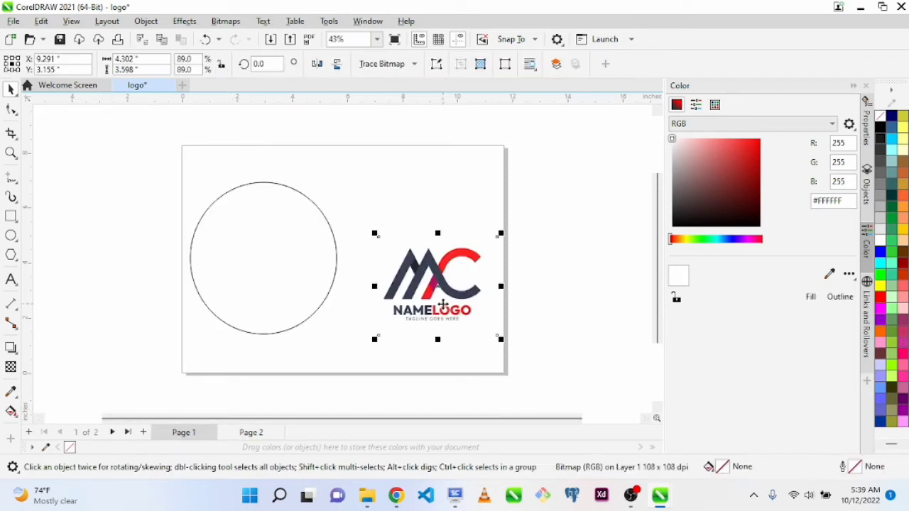
{"action": "key", "text": "ctrl+x"}
{"action": "left_click", "coordinate": [242, 434]}
{"action": "key", "text": "ctrl+v"}
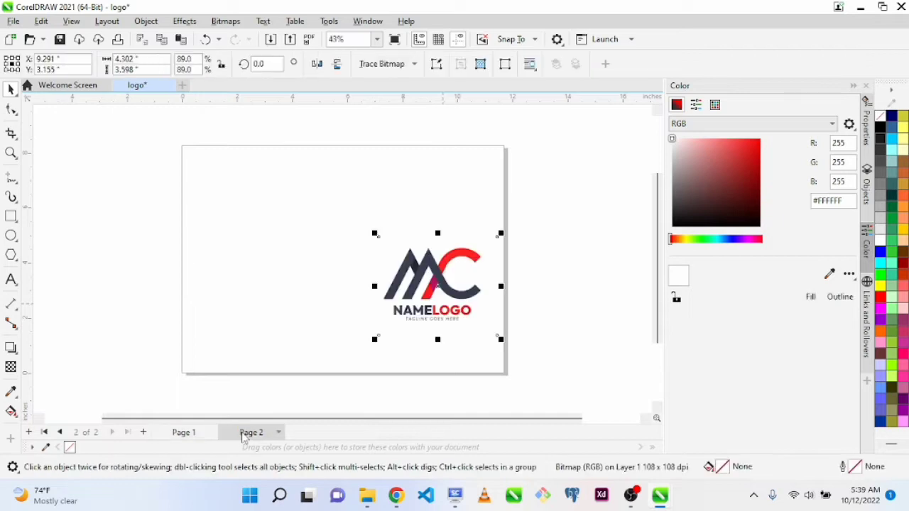
{"action": "left_click", "coordinate": [184, 432]}
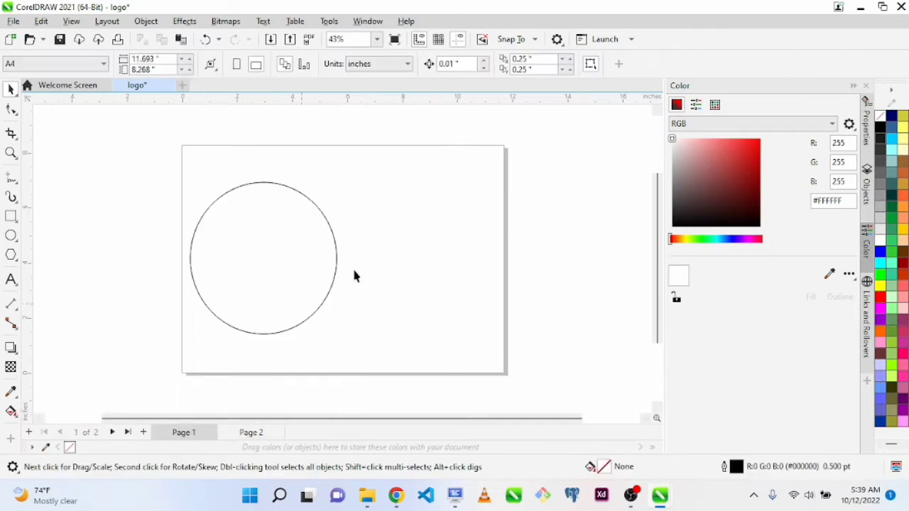
Move the ellipse toward the middle of the page and make a smaller concentric copy inside it
{"action": "left_click_drag", "start_coordinate": [313, 263], "coordinate": [359, 266]}
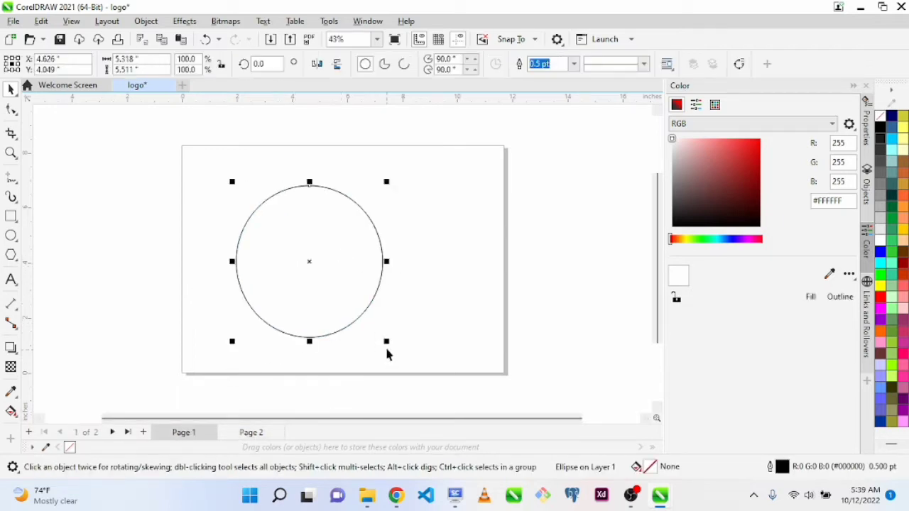
{"action": "mouse_move", "coordinate": [387, 343]}
{"action": "left_mouse_down"}
{"action": "mouse_move", "coordinate": [395, 351]}
{"action": "mouse_move", "coordinate": [335, 397]}
{"action": "mouse_move", "coordinate": [406, 385]}
{"action": "mouse_move", "coordinate": [402, 353]}
{"action": "mouse_move", "coordinate": [390, 344]}
{"action": "mouse_move", "coordinate": [374, 351]}
{"action": "left_mouse_up"}
{"action": "left_click", "coordinate": [343, 266]}
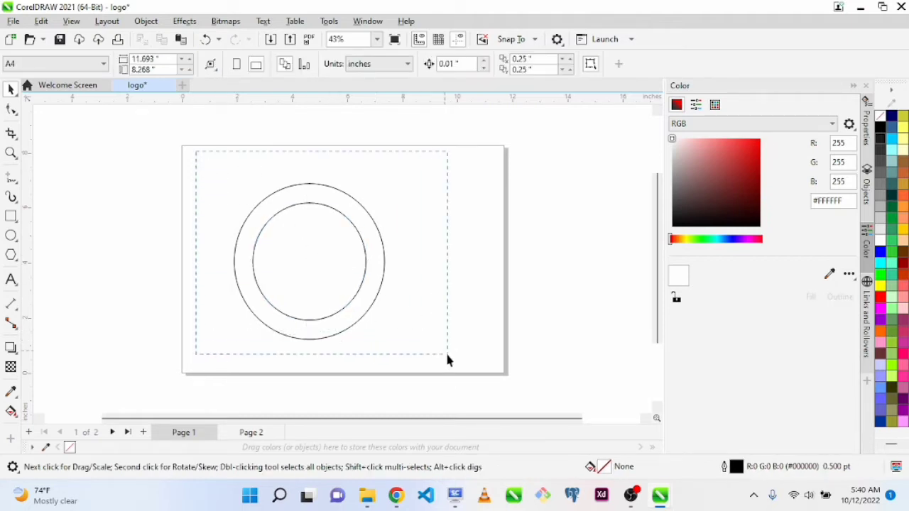
Delete both circles and draw a new near-circular ellipse about 5.9 by 5.8 inches in the left half of page 1
{"action": "left_click_drag", "start_coordinate": [446, 354], "coordinate": [447, 362]}
{"action": "key", "text": "Delete"}
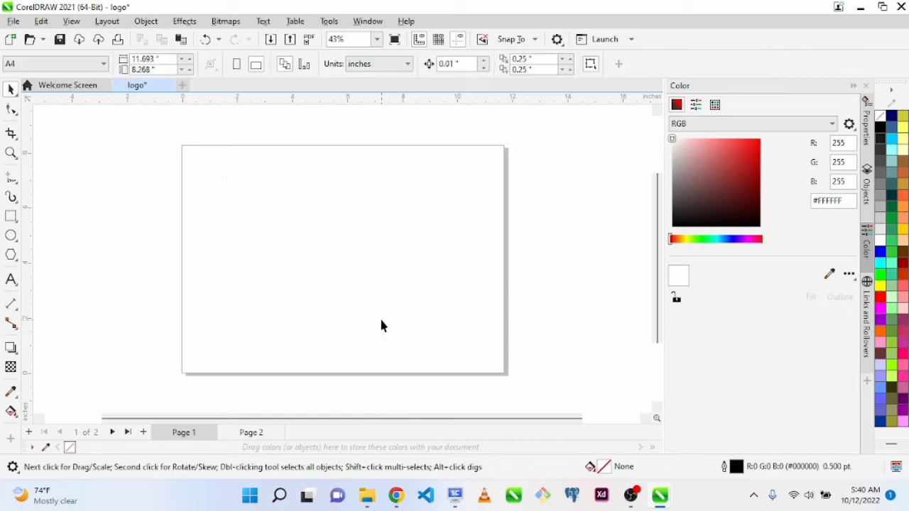
{"action": "left_click", "coordinate": [10, 236]}
{"action": "left_click_drag", "start_coordinate": [250, 208], "coordinate": [335, 287]}
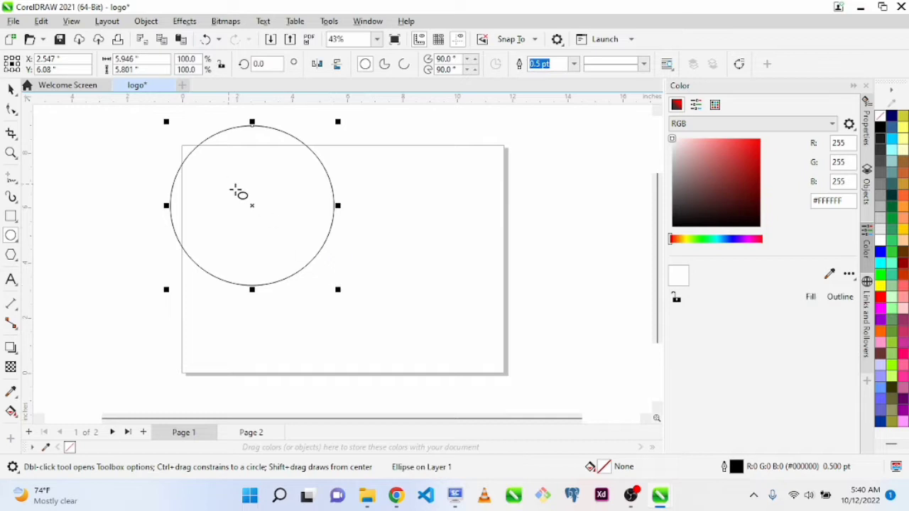
{"action": "left_click_drag", "start_coordinate": [251, 204], "coordinate": [288, 270]}
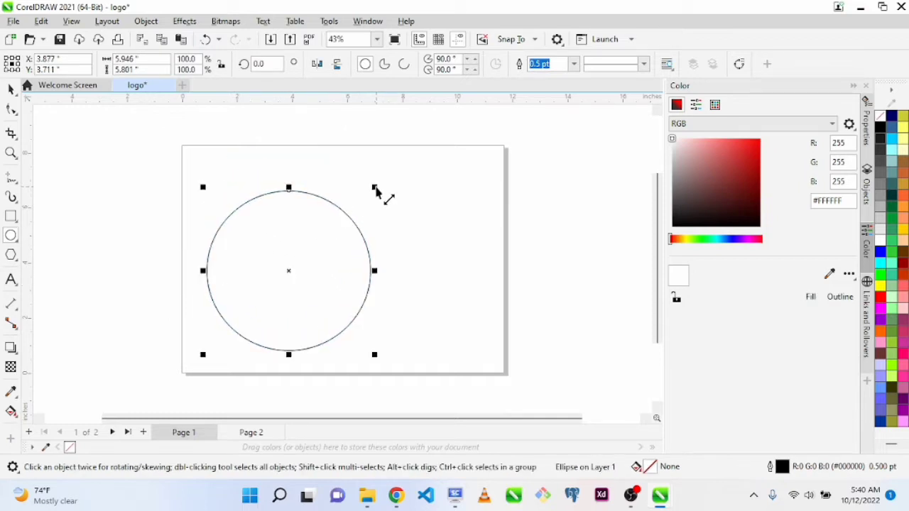
Make a concentric inner copy of the circle, scaled to about 76.4%
{"action": "left_click_drag", "start_coordinate": [374, 188], "coordinate": [357, 202]}
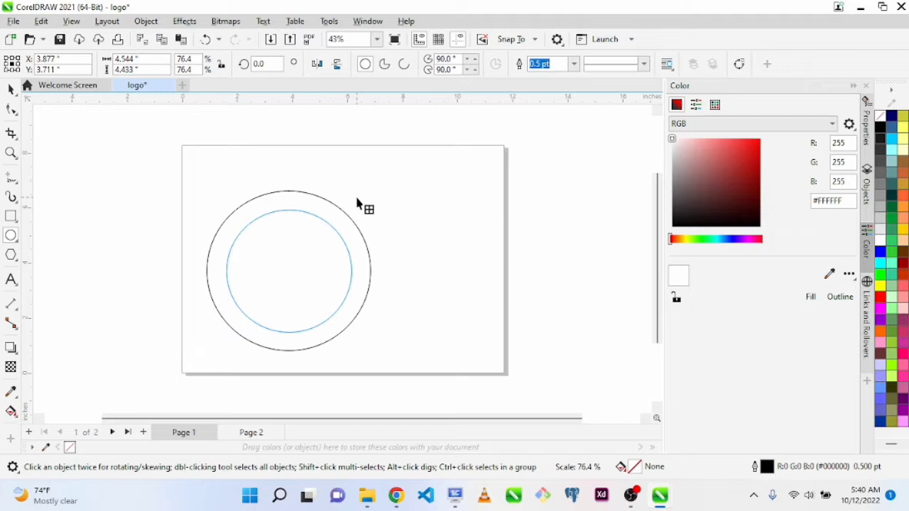
{"action": "left_click_drag", "start_coordinate": [357, 203], "coordinate": [357, 201]}
{"action": "left_click", "coordinate": [396, 219]}
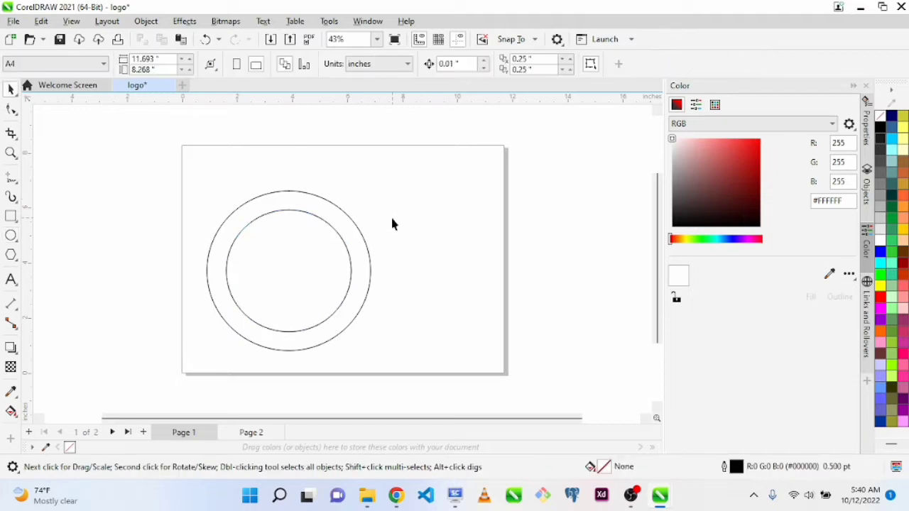
Resize both circles together to about 5.4 by 5.5 inches overall and move them near the centre of the page
{"action": "left_click_drag", "start_coordinate": [428, 389], "coordinate": [429, 389]}
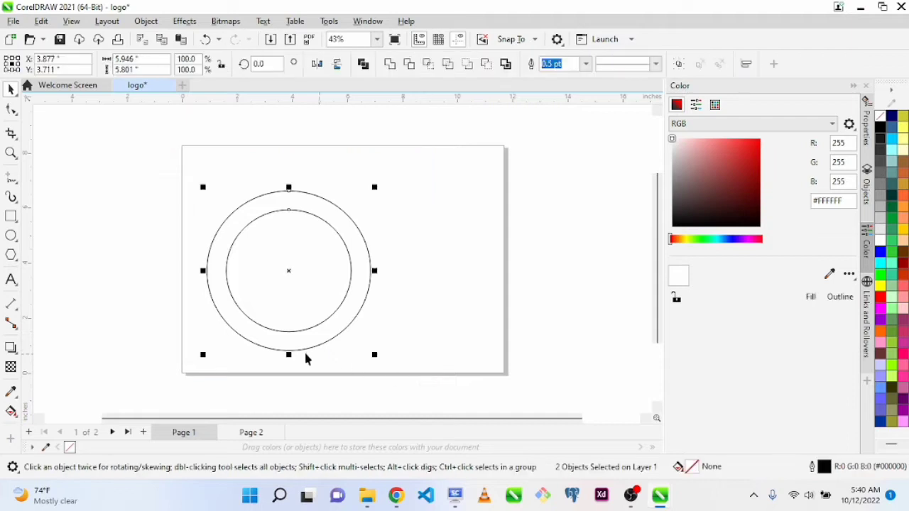
{"action": "left_click_drag", "start_coordinate": [290, 363], "coordinate": [297, 367]}
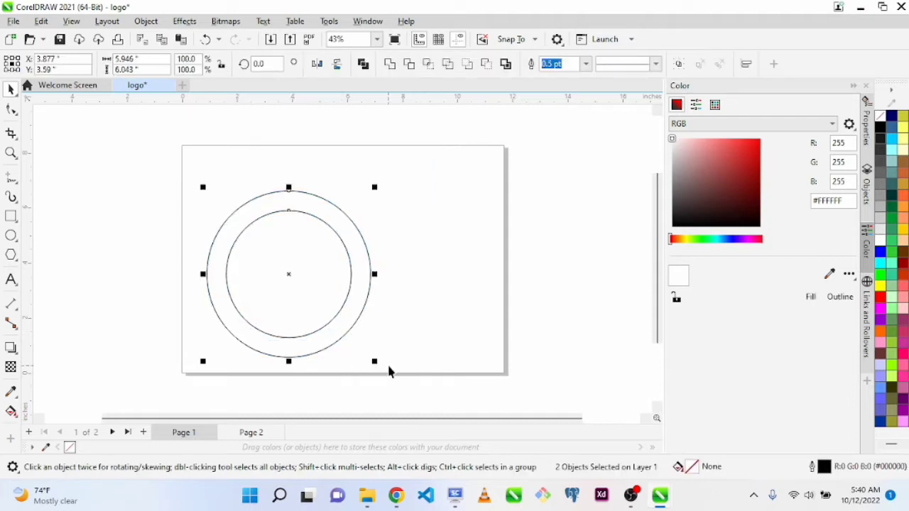
{"action": "left_click_drag", "start_coordinate": [376, 364], "coordinate": [368, 358]}
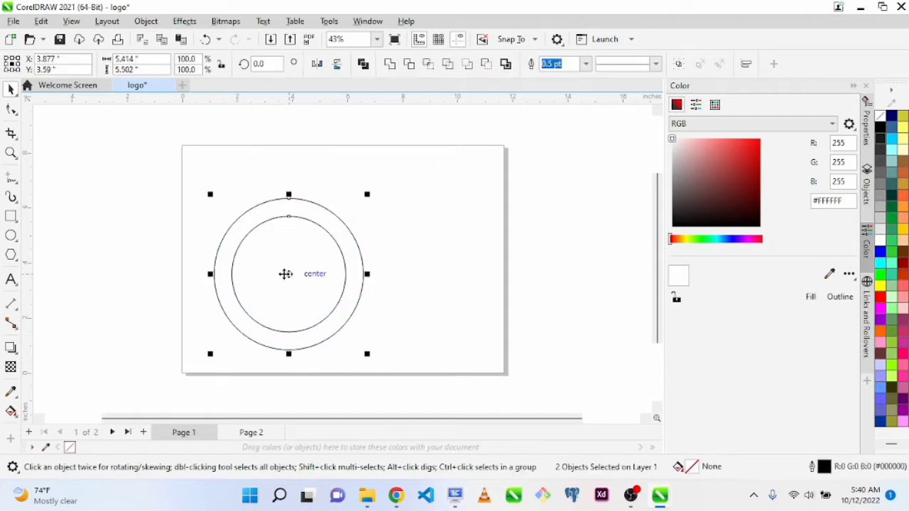
{"action": "left_click_drag", "start_coordinate": [287, 273], "coordinate": [327, 261]}
{"action": "left_click", "coordinate": [468, 276]}
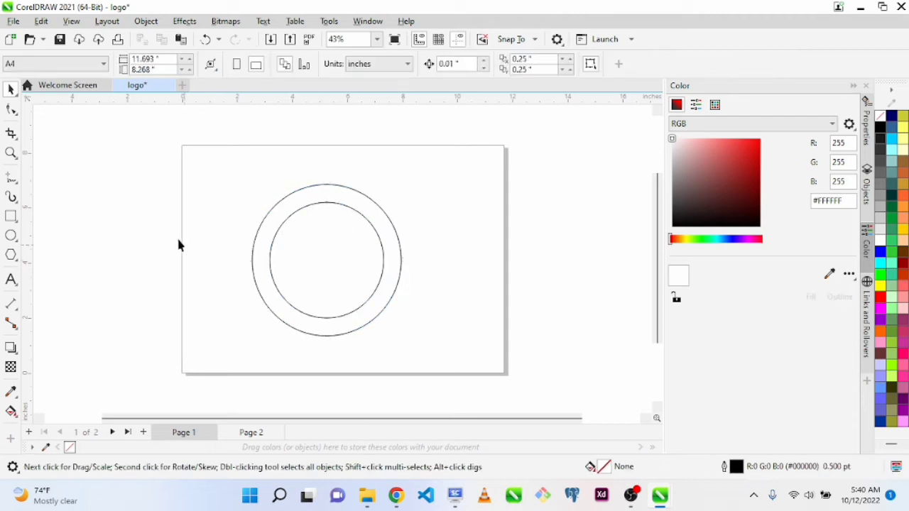
Add the person's full name in capital letters as 24 pt Arial artistic text near the circles' lower left edge
{"action": "key", "text": "z"}
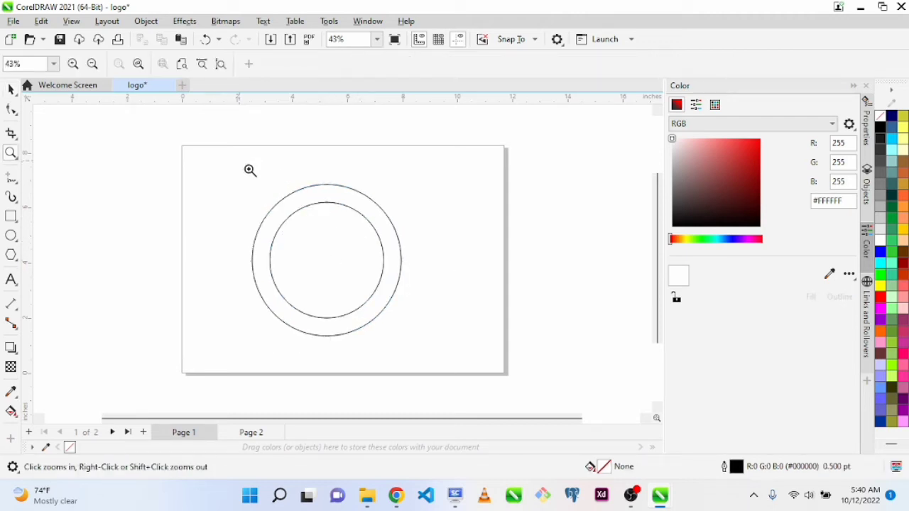
{"action": "left_click_drag", "start_coordinate": [240, 160], "coordinate": [417, 369]}
{"action": "key", "text": "space"}
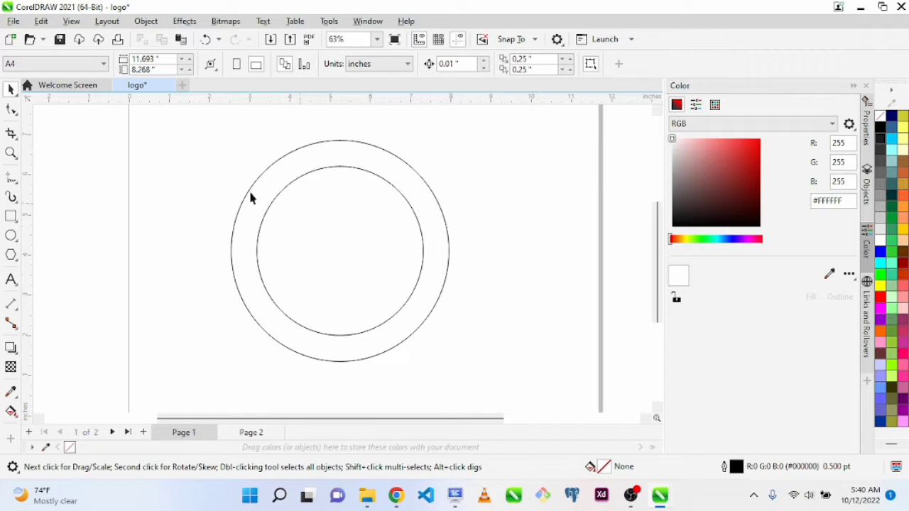
{"action": "left_click", "coordinate": [12, 285]}
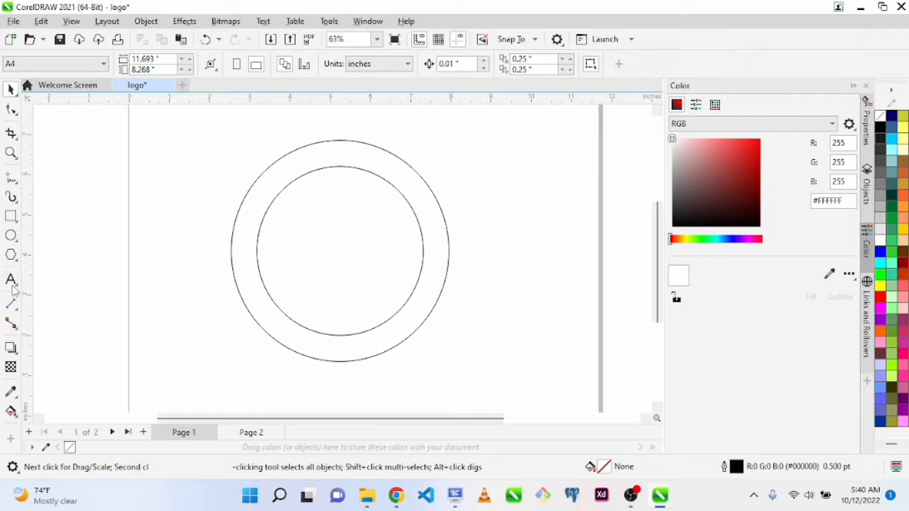
{"action": "left_click", "coordinate": [191, 345]}
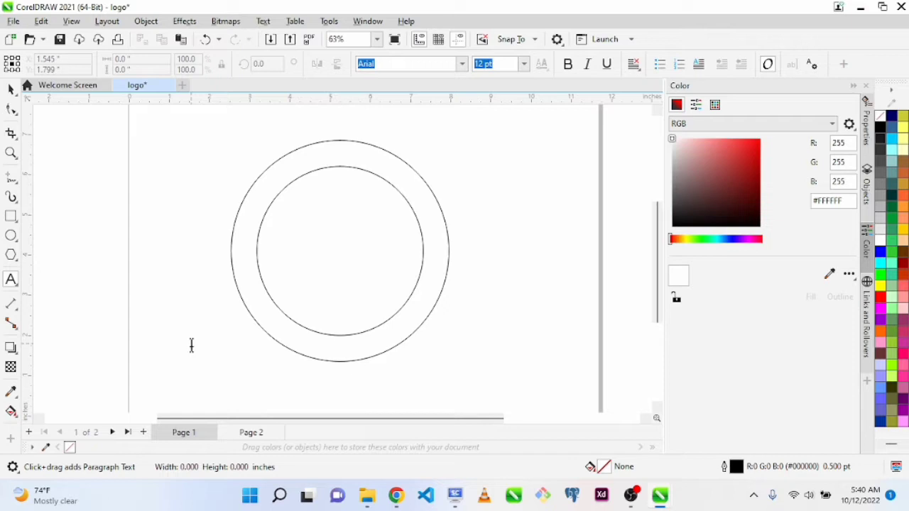
{"action": "type", "text": "bo"}
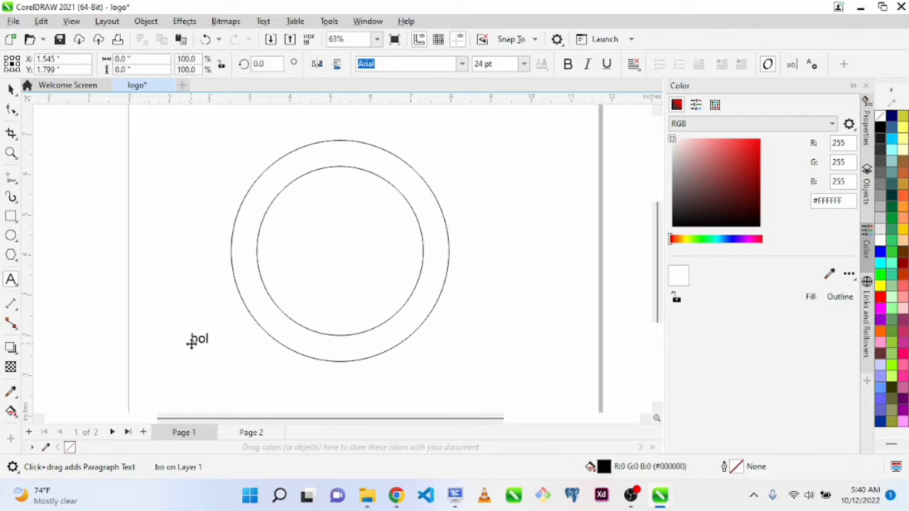
{"action": "key", "text": "BackSpace"}
{"action": "key", "text": "BackSpace"}
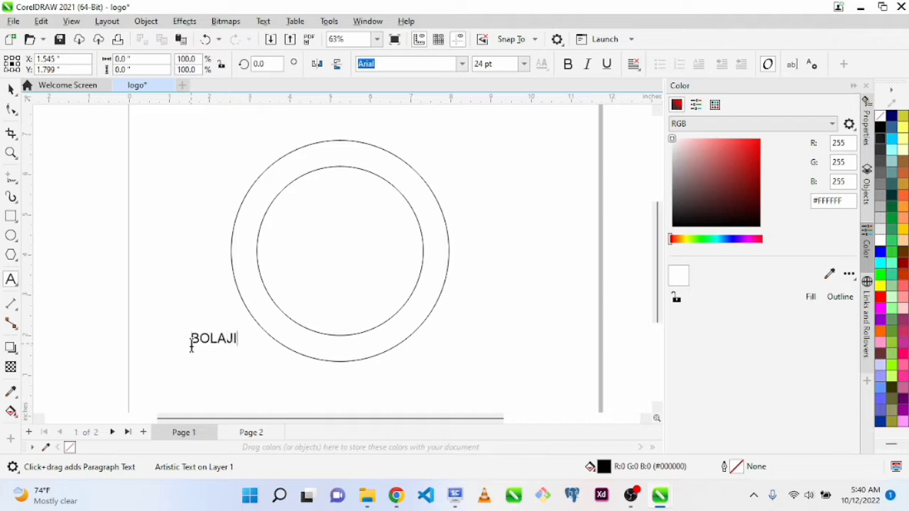
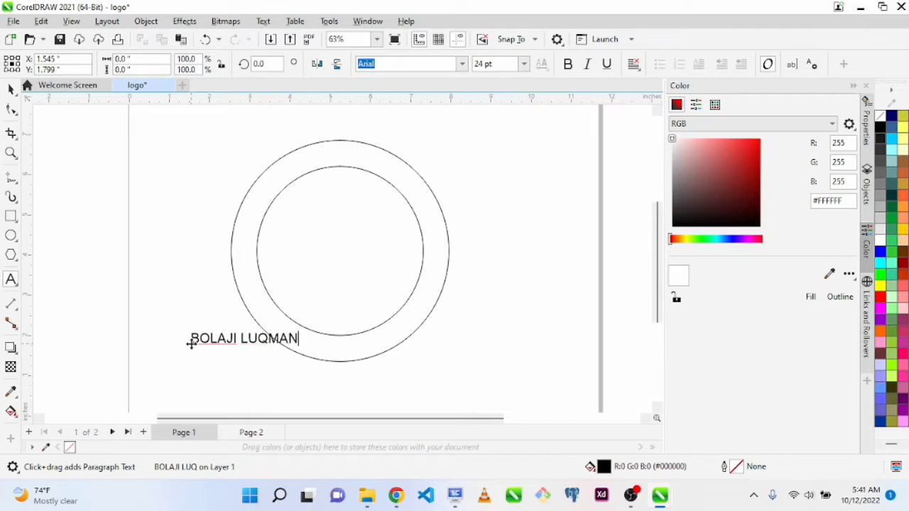
{"action": "key", "text": "ctrl+space"}
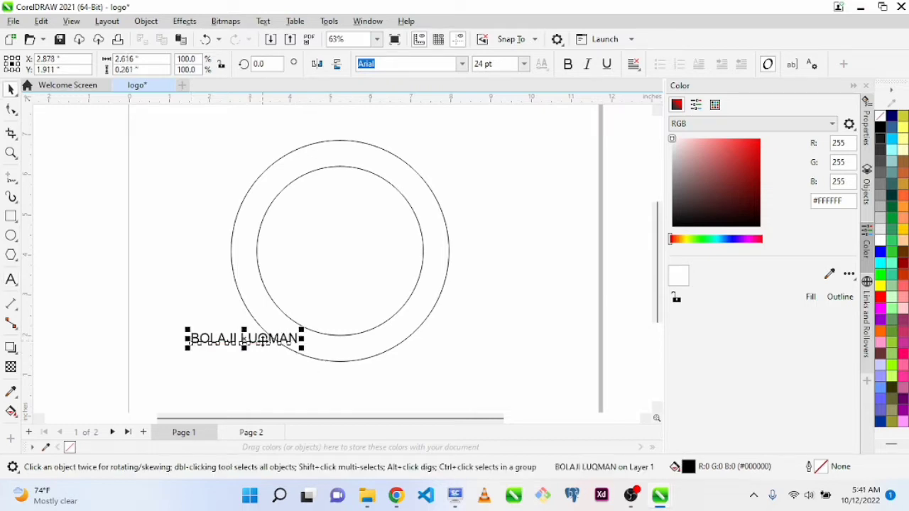
Move the name text farther out at the circles' lower left and place a duplicate of it below the circles
{"action": "left_click_drag", "start_coordinate": [242, 337], "coordinate": [304, 381]}
{"action": "key", "text": "ctrl+d"}
{"action": "left_click", "coordinate": [202, 313]}
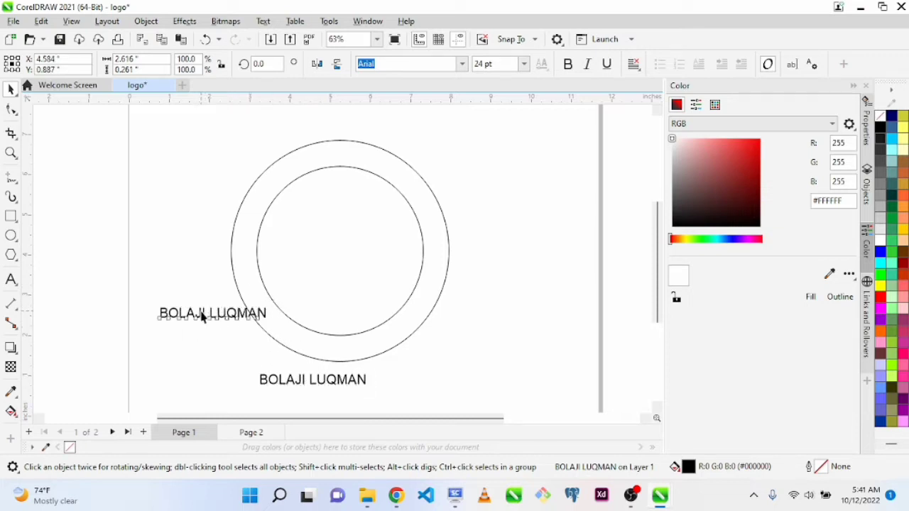
Try a dark grey outline colour (R26 G26 B26) on both circles
{"action": "left_click", "coordinate": [376, 331]}
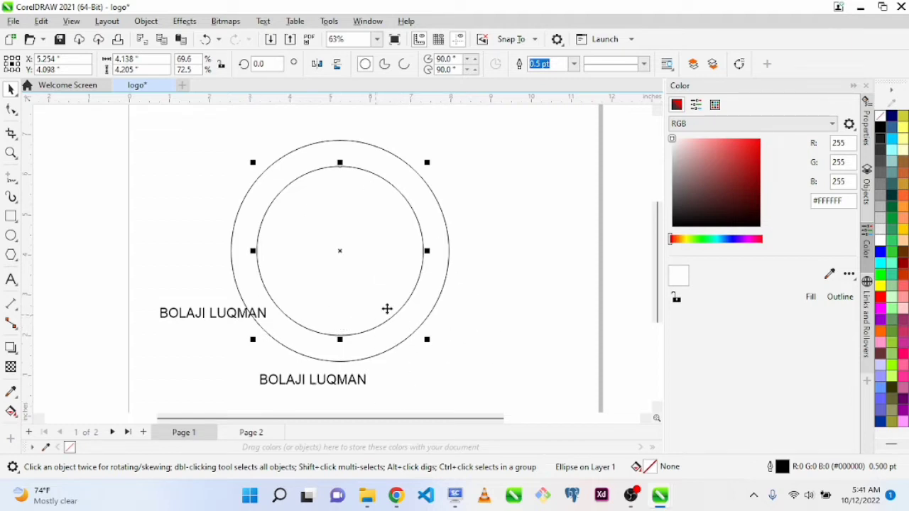
{"action": "left_click", "coordinate": [374, 148], "text": "shift"}
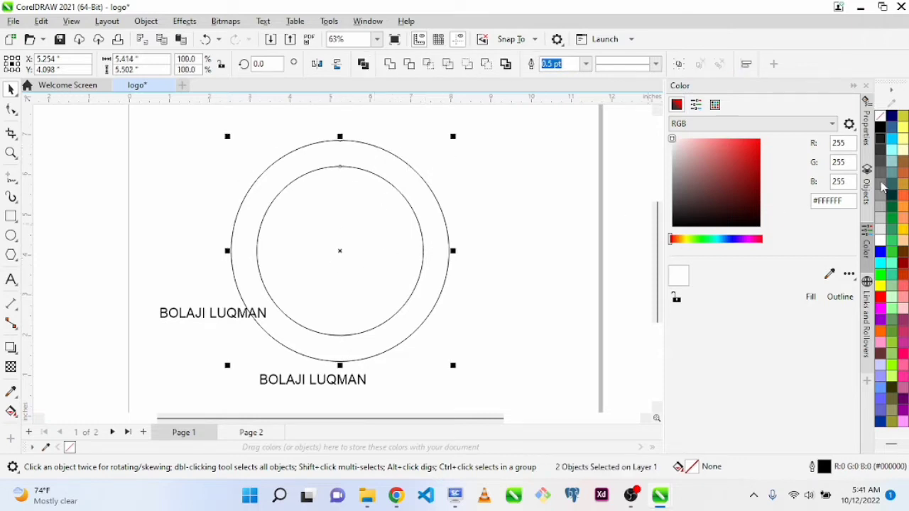
{"action": "right_click", "coordinate": [884, 144]}
{"action": "left_click", "coordinate": [838, 148]}
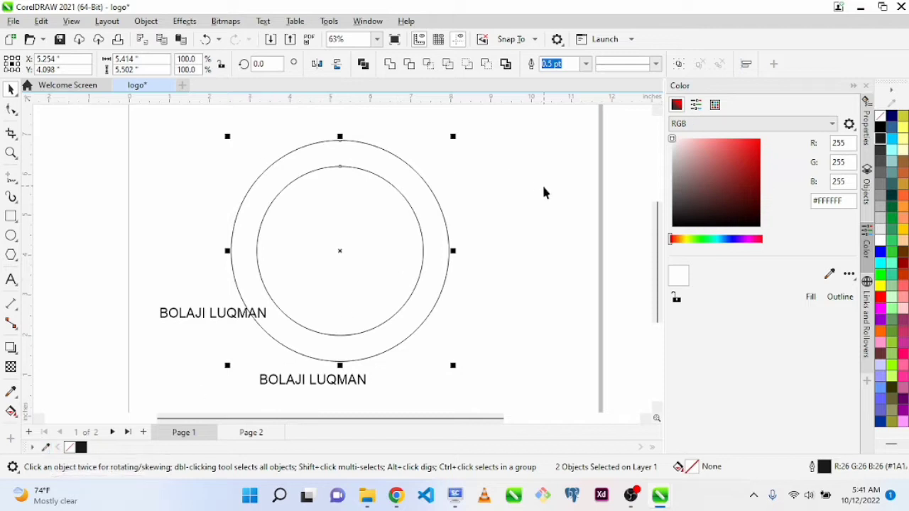
Undo the circles' outline colour change and the repositioning of the duplicated name text
{"action": "key", "text": "ctrl+z"}
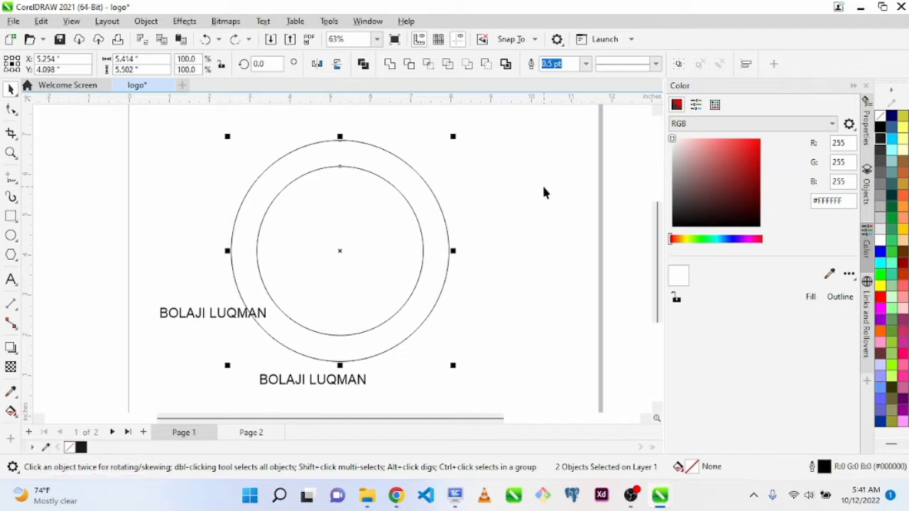
{"action": "key", "text": "ctrl+z"}
{"action": "left_click_drag", "start_coordinate": [373, 199], "coordinate": [392, 193]}
{"action": "key", "text": "ctrl+z"}
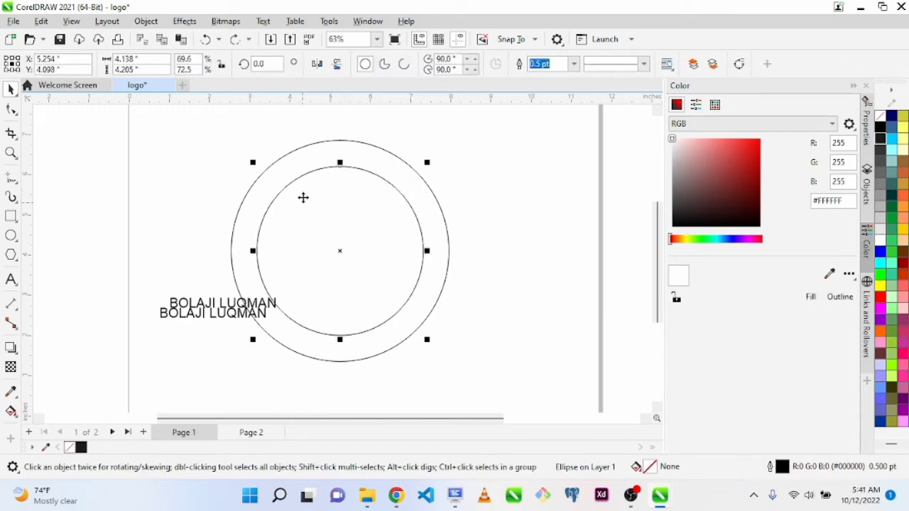
Try a 1 pt outline width on both circles
{"action": "left_click", "coordinate": [410, 197], "text": "shift"}
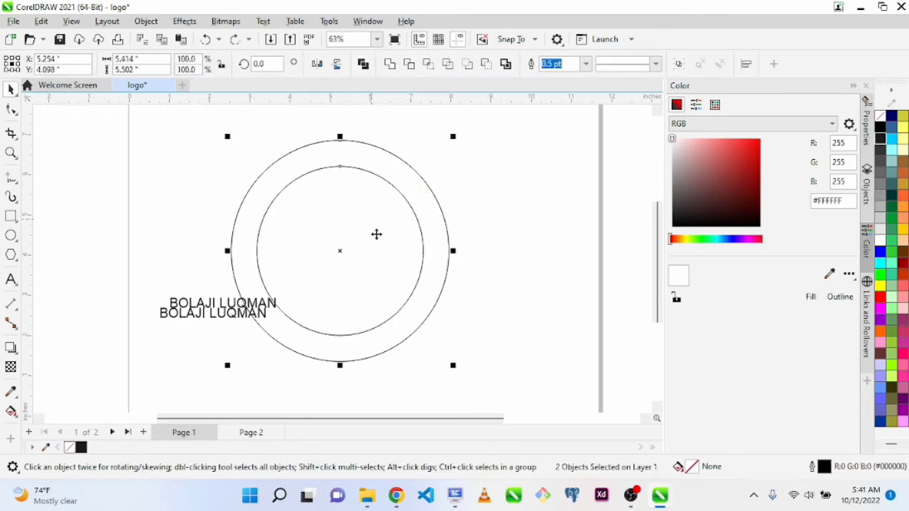
{"action": "key", "text": "F12"}
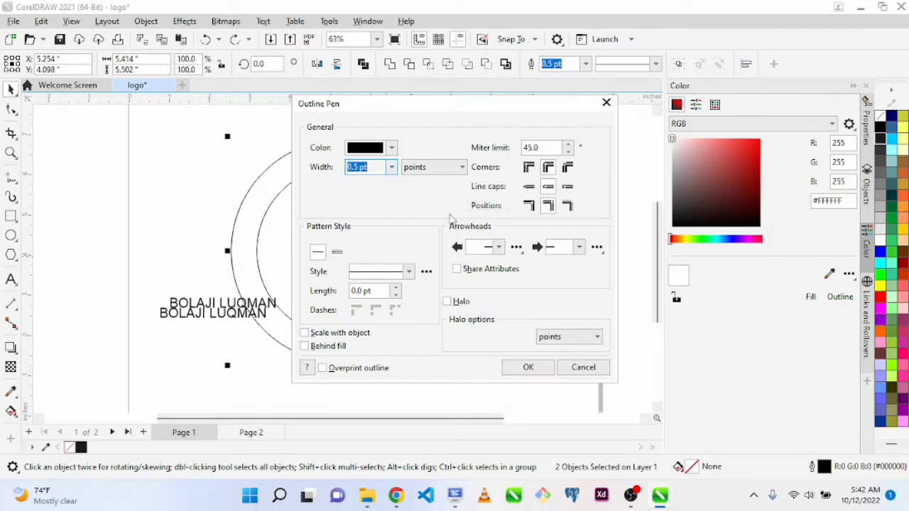
{"action": "type", "text": "1"}
{"action": "left_click", "coordinate": [408, 272]}
{"action": "left_click", "coordinate": [409, 276]}
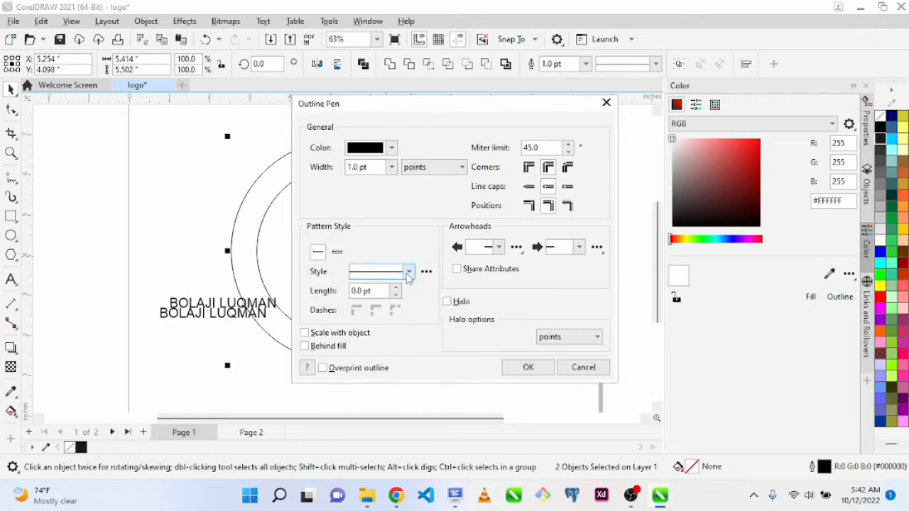
{"action": "left_click", "coordinate": [525, 368]}
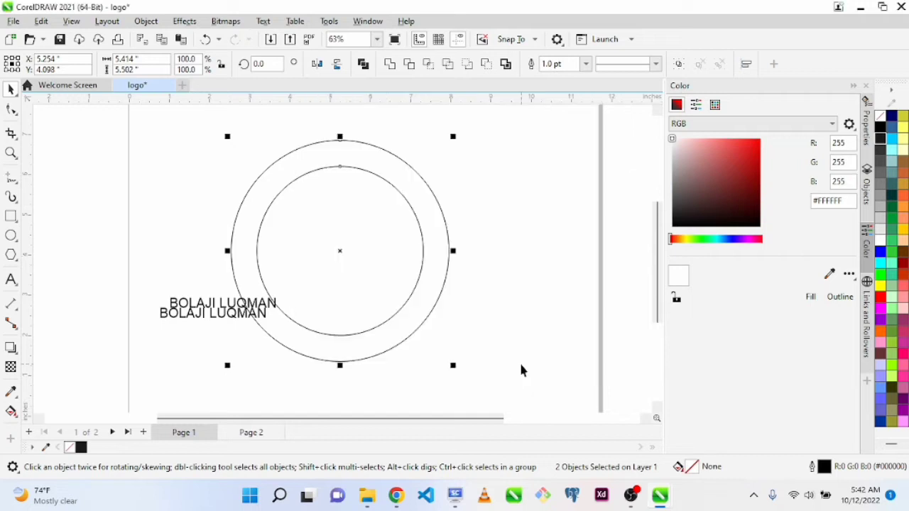
Set the outline width of both circles to 3 pt
{"action": "key", "text": "F12"}
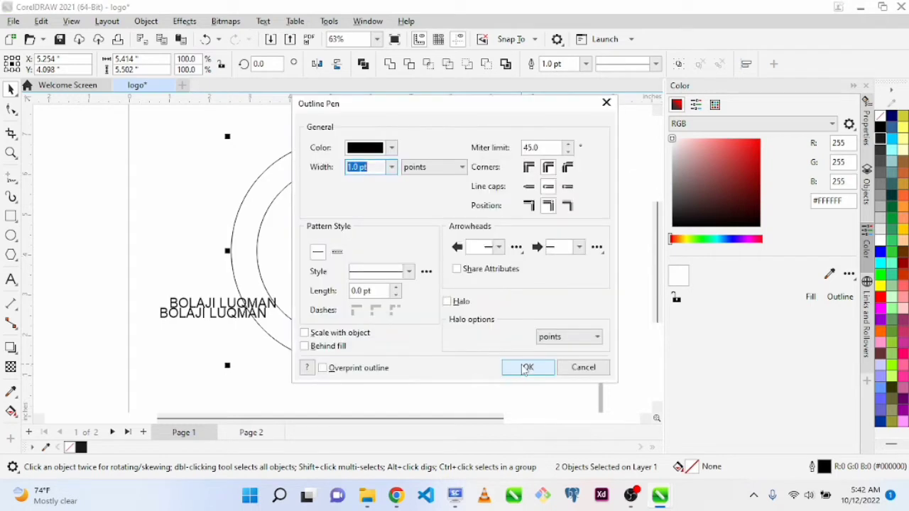
{"action": "type", "text": "3"}
{"action": "key", "text": "Return"}
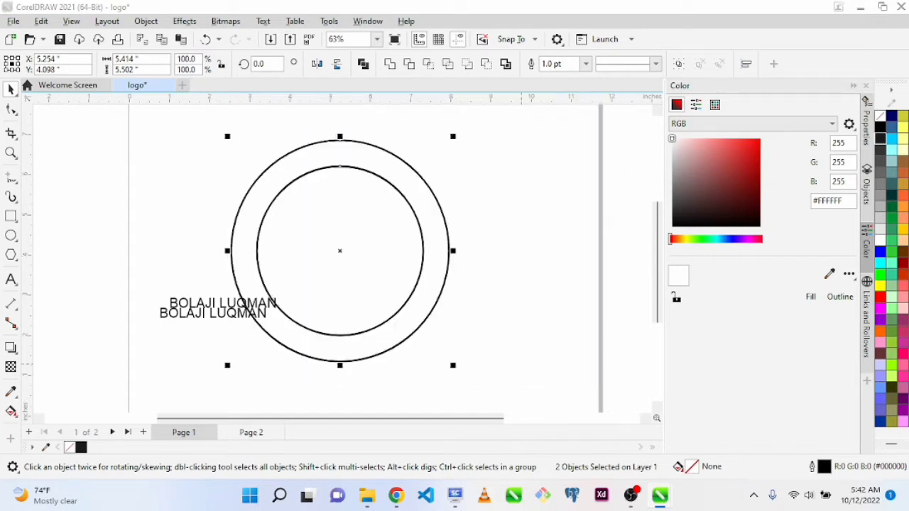
{"action": "left_click", "coordinate": [485, 297]}
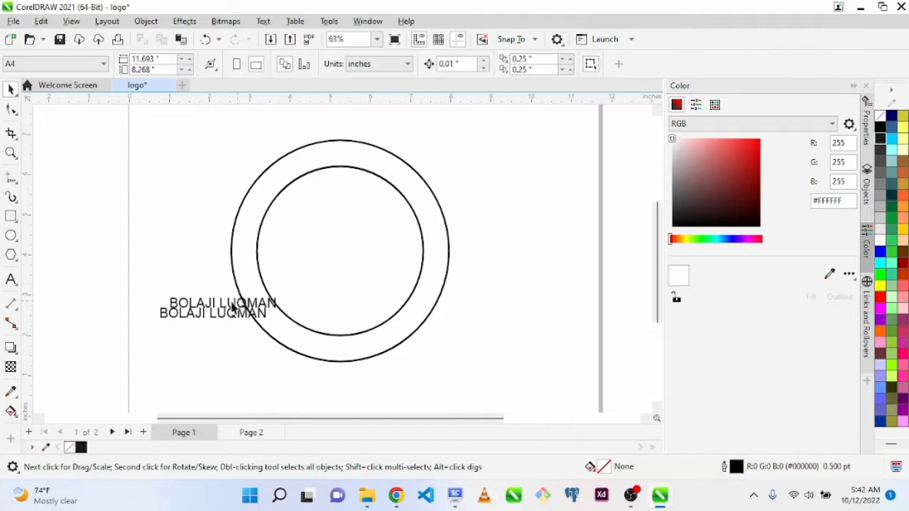
Move both name texts clear of the circles to their left and space them apart, one above the other
{"action": "double_click", "coordinate": [203, 304]}
{"action": "left_click_drag", "start_coordinate": [202, 304], "coordinate": [120, 339]}
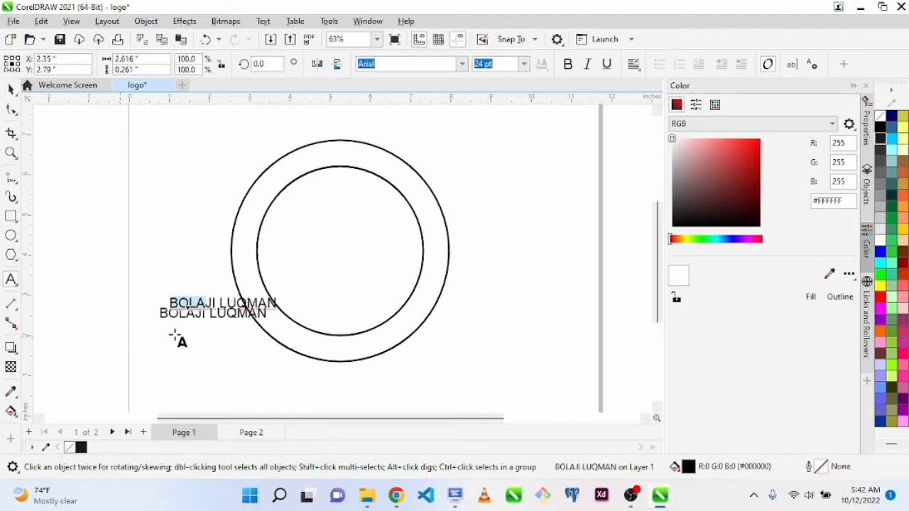
{"action": "key", "text": "ctrl+space"}
{"action": "left_click_drag", "start_coordinate": [120, 279], "coordinate": [295, 353]}
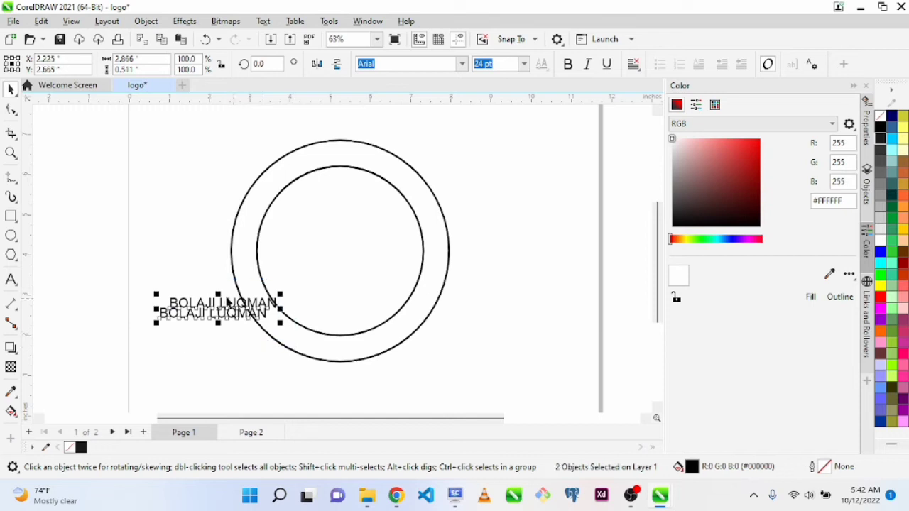
{"action": "left_click_drag", "start_coordinate": [217, 305], "coordinate": [175, 271]}
{"action": "left_click", "coordinate": [169, 263]}
{"action": "left_click_drag", "start_coordinate": [76, 175], "coordinate": [215, 320]}
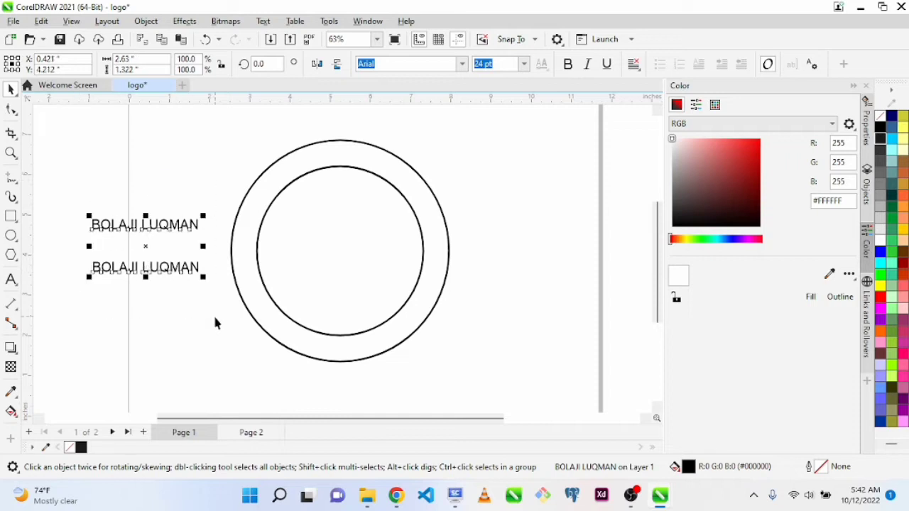
{"action": "left_click", "coordinate": [221, 280]}
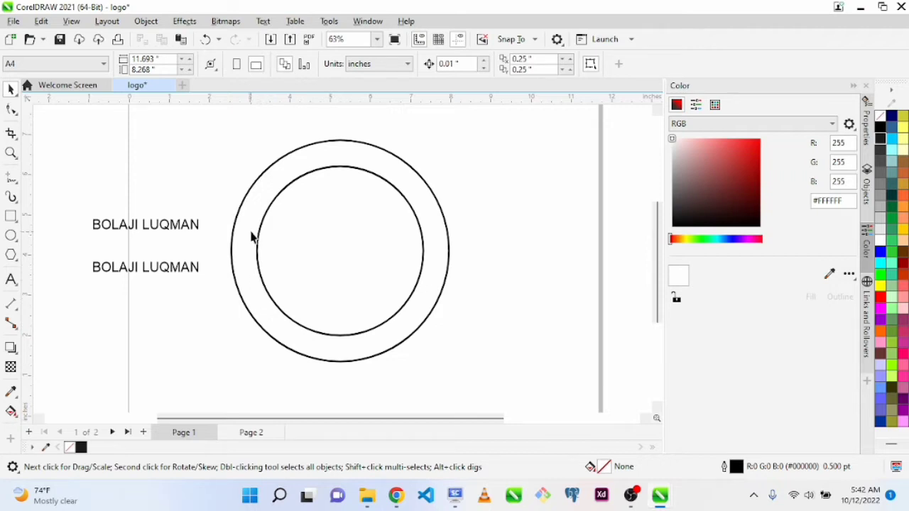
{"action": "left_click_drag", "start_coordinate": [436, 197], "coordinate": [436, 209]}
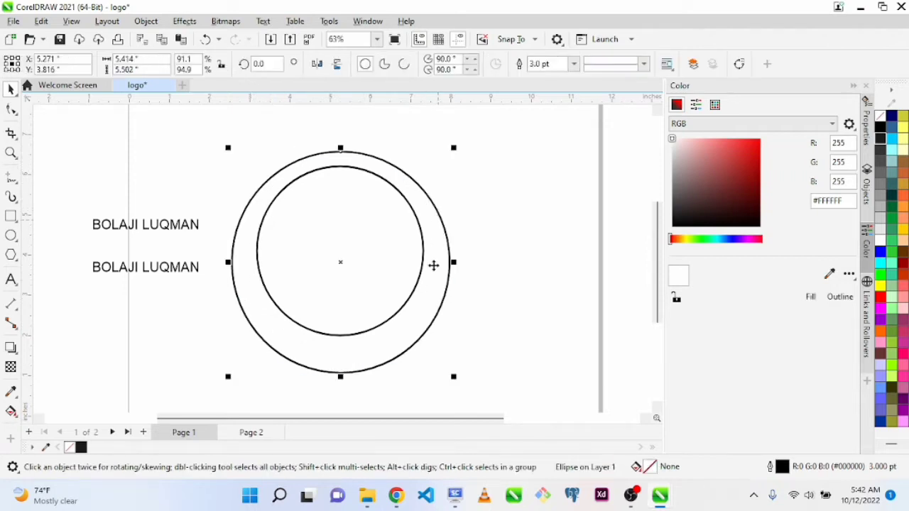
{"action": "key", "text": "ctrl+z"}
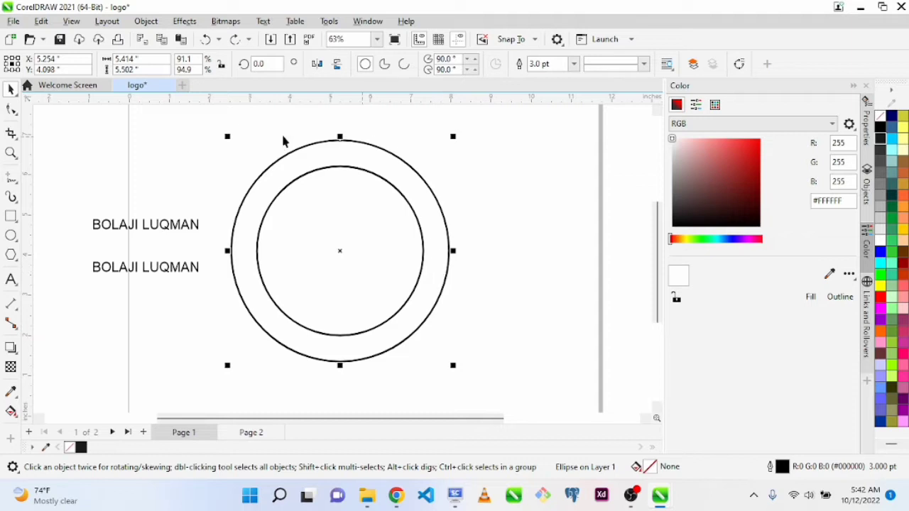
{"action": "left_click", "coordinate": [494, 193]}
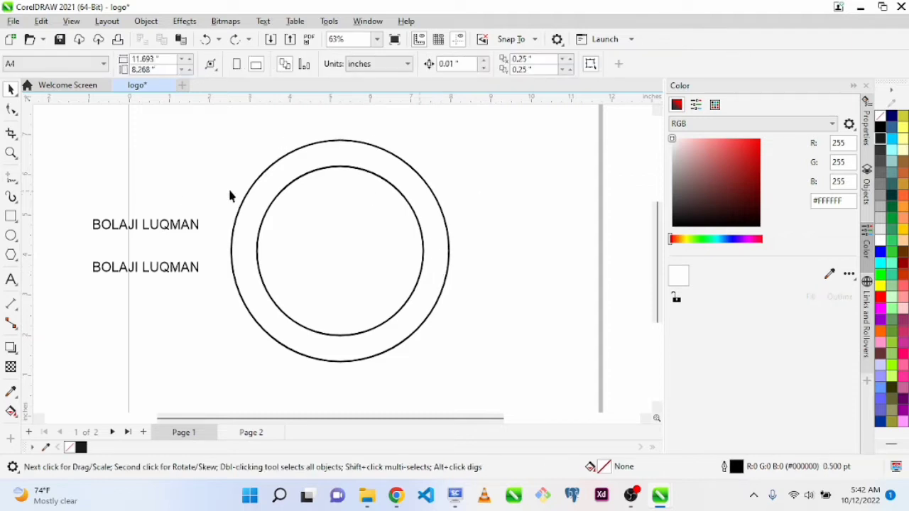
Enlarge both name texts together to about 50.4 pt and make them bold
{"action": "left_click", "coordinate": [157, 227]}
{"action": "left_click_drag", "start_coordinate": [56, 183], "coordinate": [318, 323]}
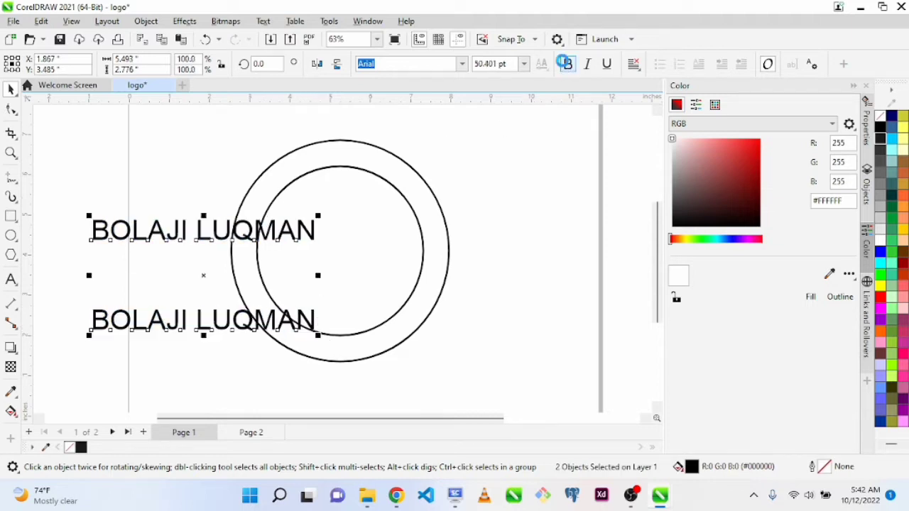
{"action": "left_click", "coordinate": [566, 63]}
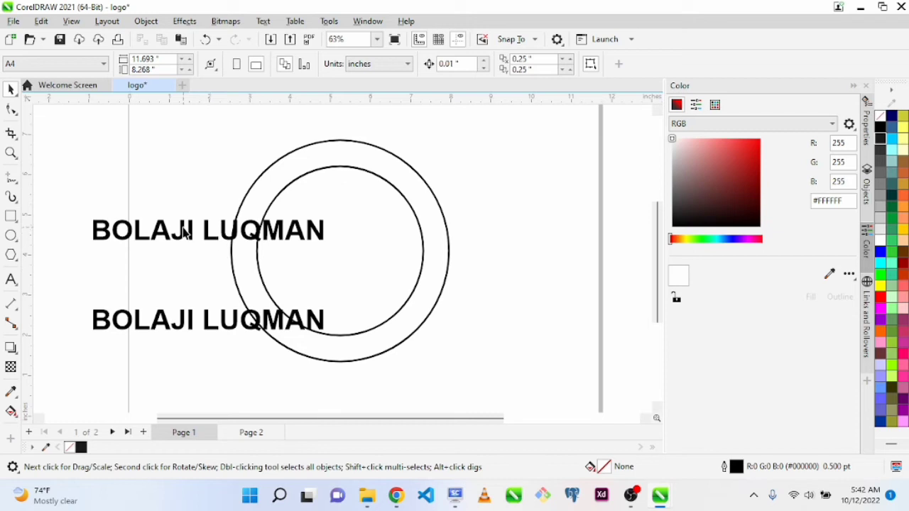
Fit the upper name text to the outer circle's path so it curves over the top of the circle
{"action": "left_click_drag", "start_coordinate": [184, 233], "coordinate": [158, 173]}
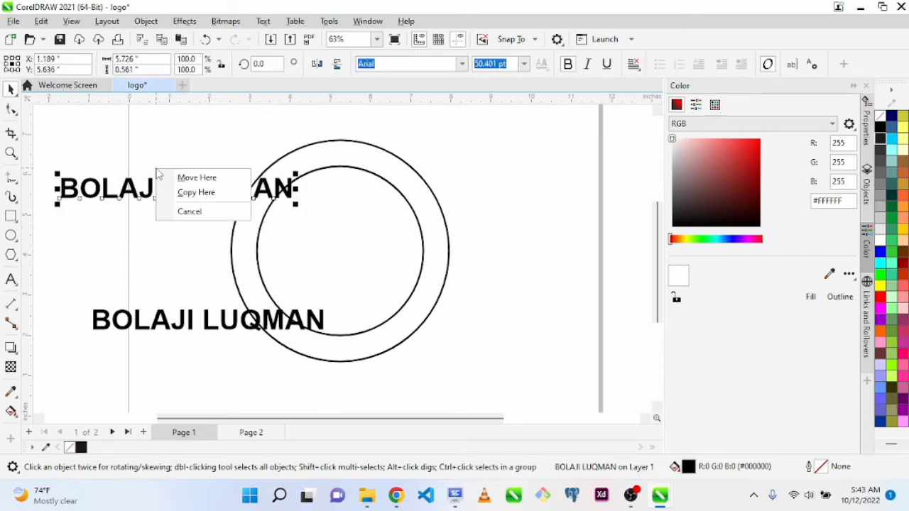
{"action": "left_click", "coordinate": [183, 211]}
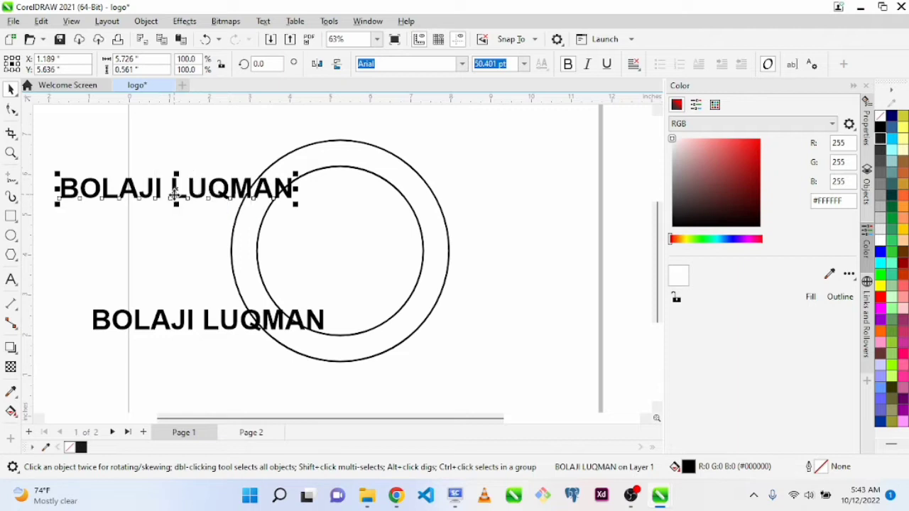
{"action": "left_click_drag", "start_coordinate": [175, 189], "coordinate": [342, 156]}
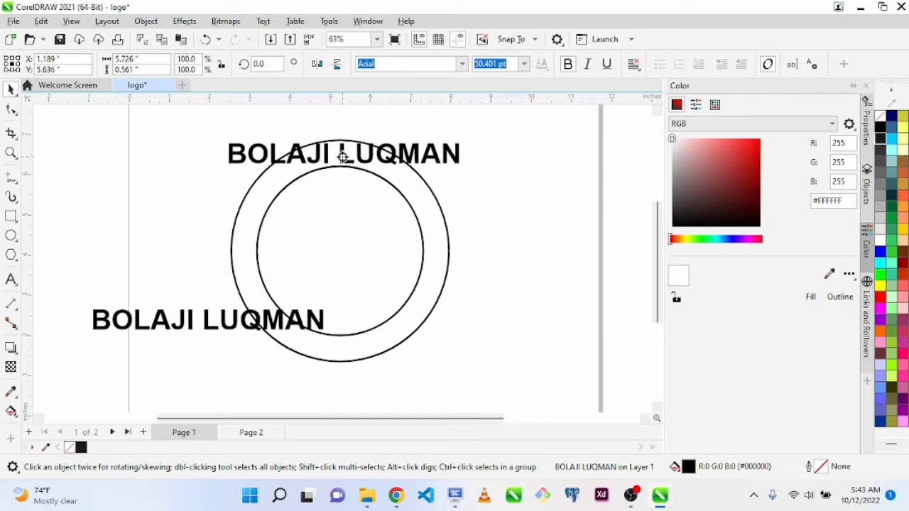
{"action": "mouse_move", "coordinate": [342, 157]}
{"action": "left_mouse_down"}
{"action": "mouse_move", "coordinate": [345, 147]}
{"action": "mouse_move", "coordinate": [342, 158]}
{"action": "left_mouse_up"}
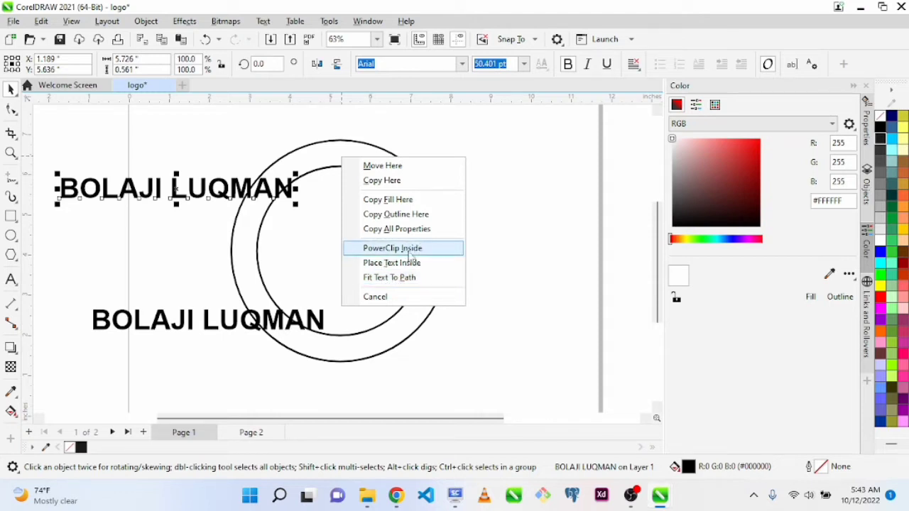
{"action": "left_click", "coordinate": [378, 277]}
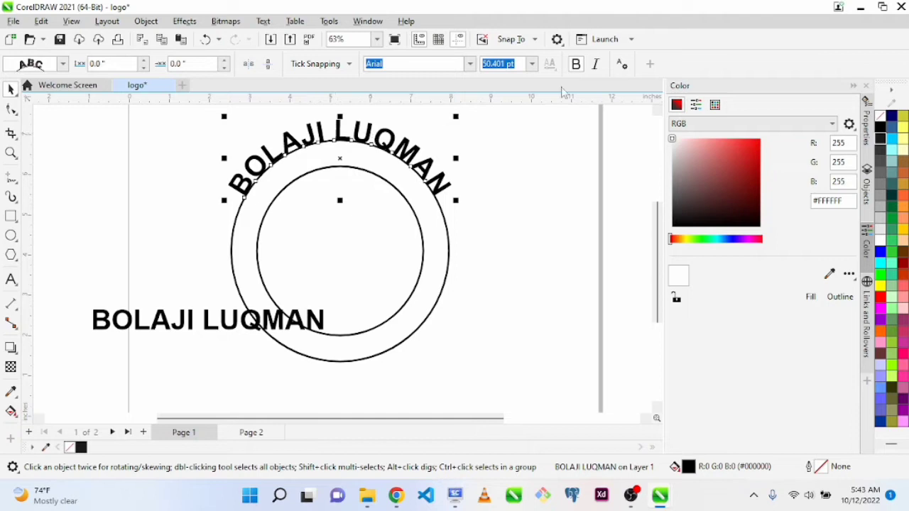
Set the curved name text's distance from the path to -0.6 inches, placing it between the two circles
{"action": "scroll", "coordinate": [658, 117], "scroll_direction": "up", "scroll_amount": 1}
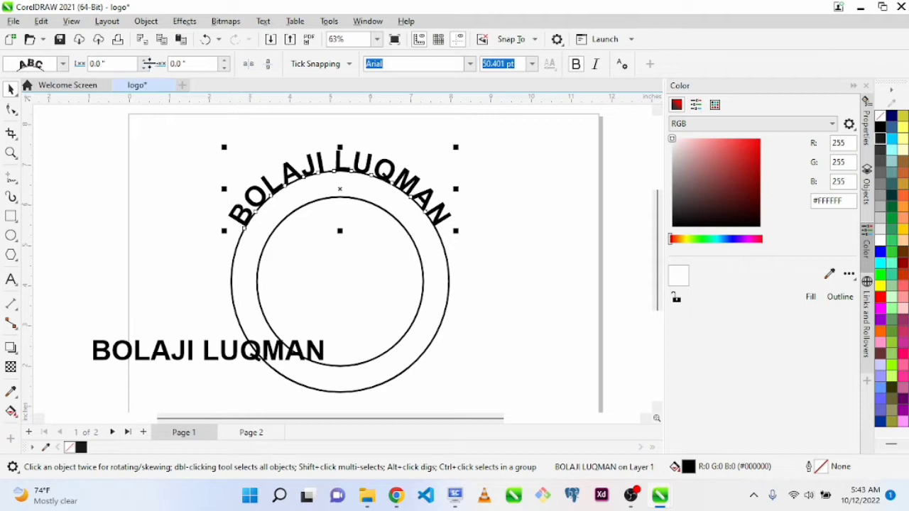
{"action": "left_click_drag", "start_coordinate": [143, 69], "coordinate": [144, 69]}
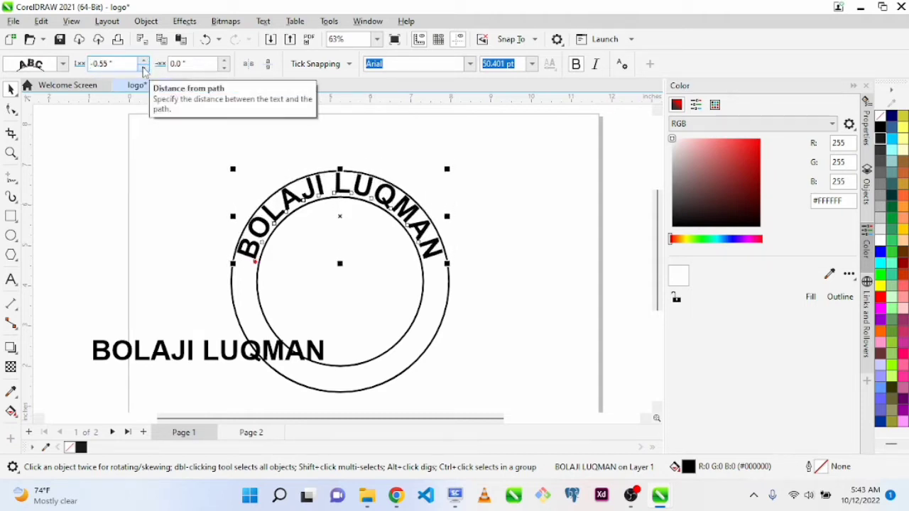
{"action": "left_click", "coordinate": [144, 69]}
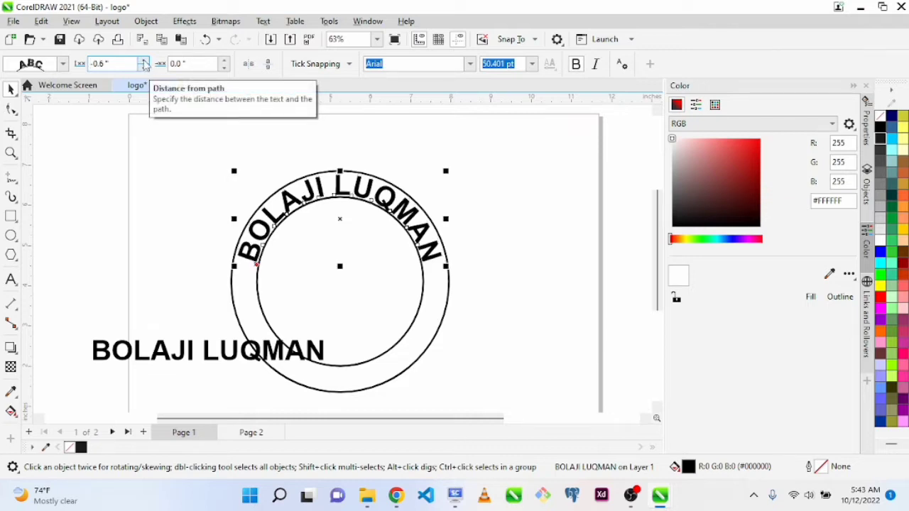
{"action": "left_click_drag", "start_coordinate": [144, 66], "coordinate": [143, 68]}
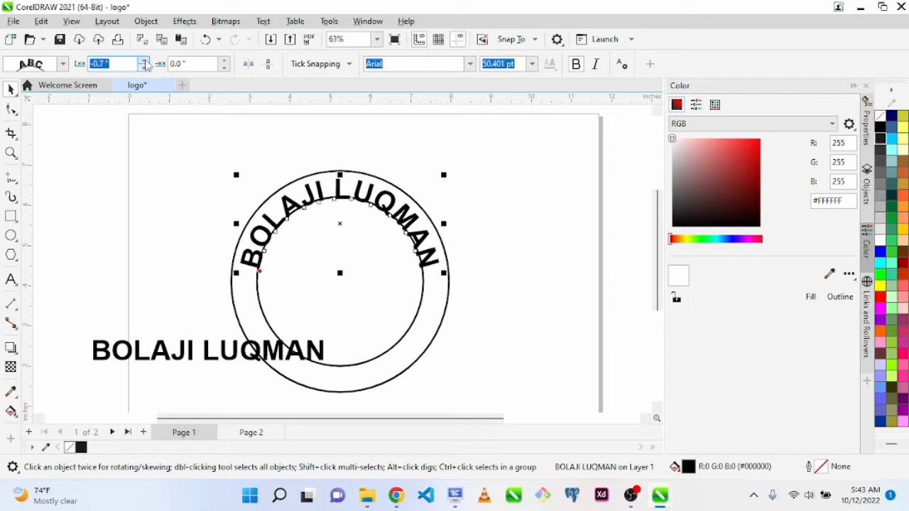
{"action": "left_click", "coordinate": [145, 61]}
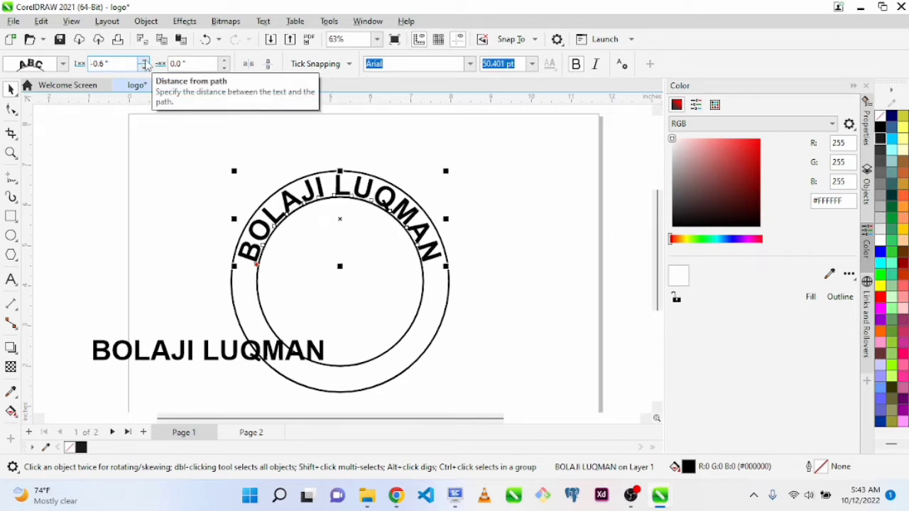
{"action": "left_click", "coordinate": [145, 61]}
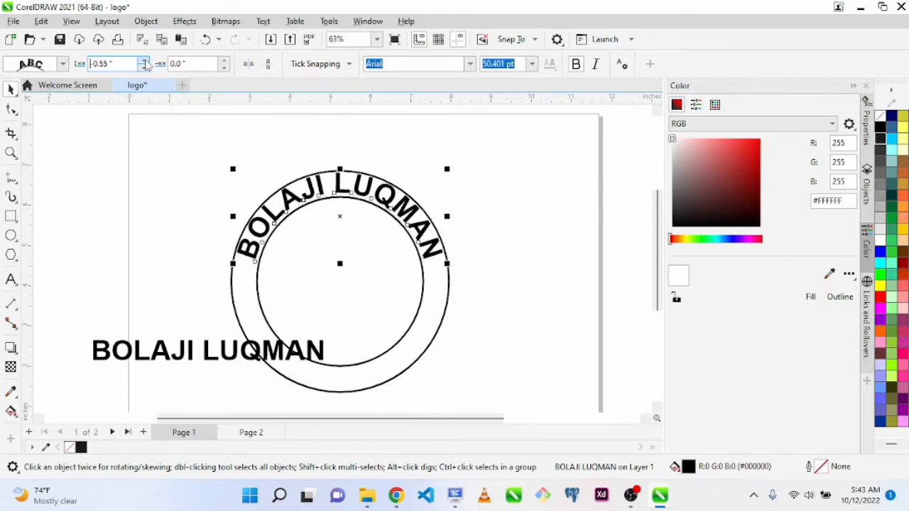
{"action": "left_click", "coordinate": [145, 69]}
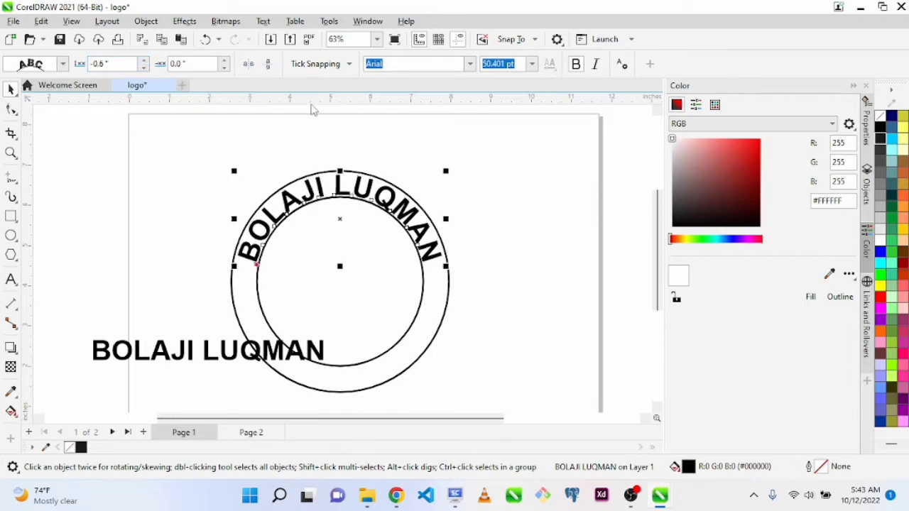
Set the font size of the whole curved name text to 40 pt
{"action": "left_click", "coordinate": [361, 191]}
{"action": "double_click", "coordinate": [361, 190]}
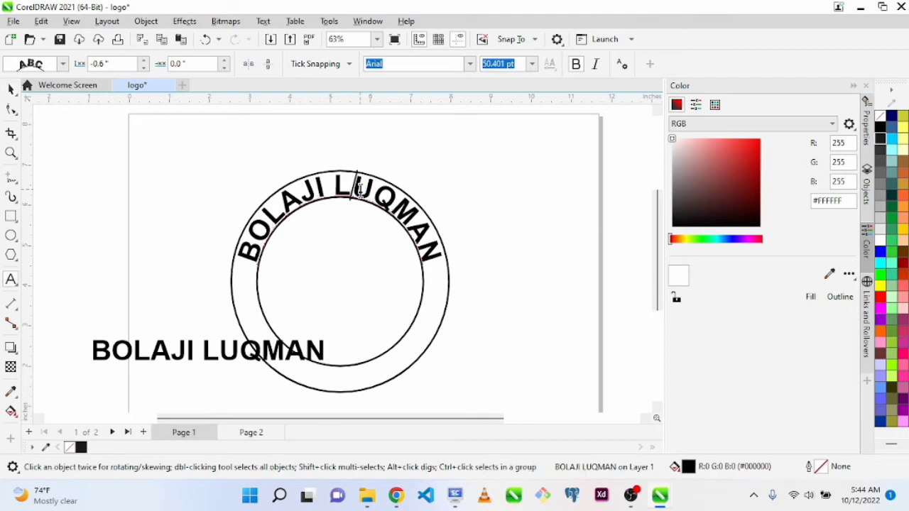
{"action": "key", "text": "ctrl+a"}
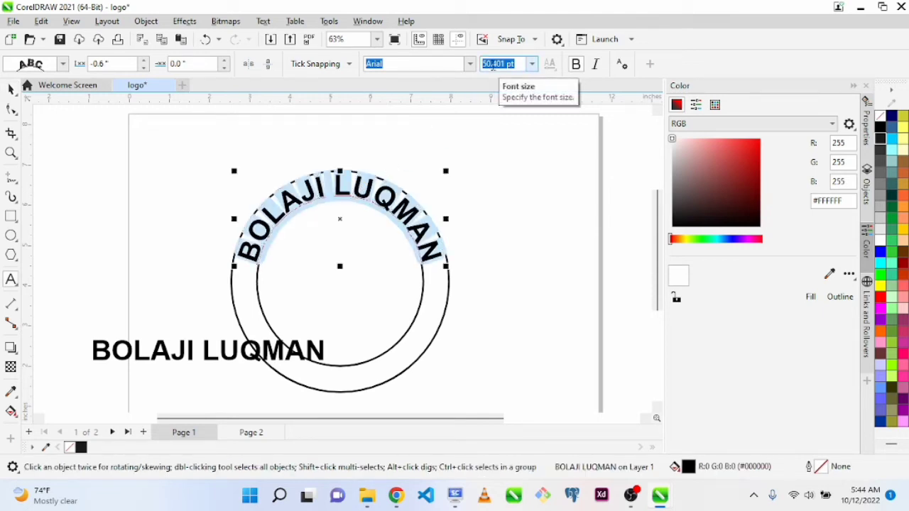
{"action": "type", "text": "40"}
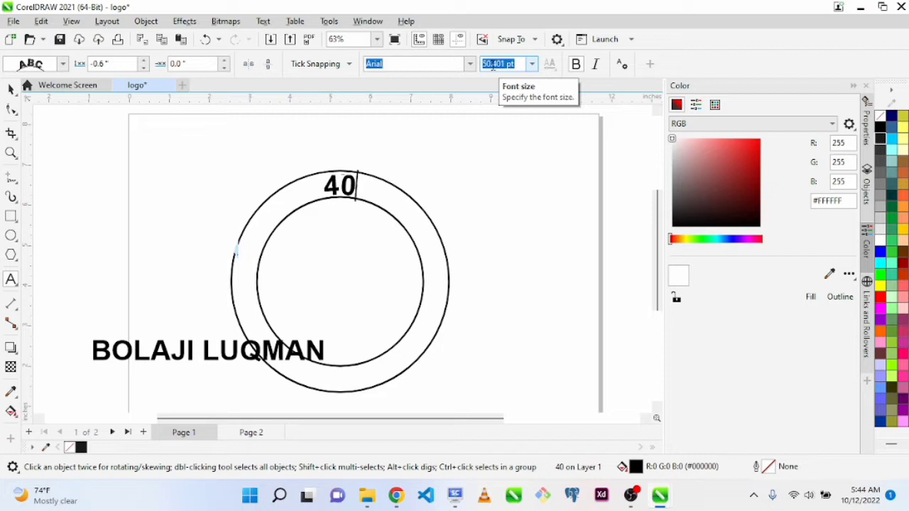
{"action": "key", "text": "ctrl+z"}
{"action": "key", "text": "ctrl+z"}
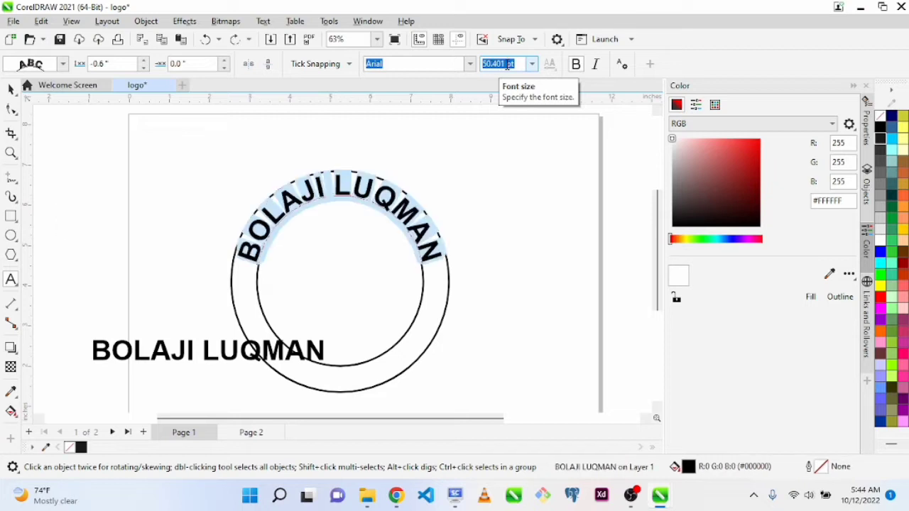
{"action": "type", "text": "40"}
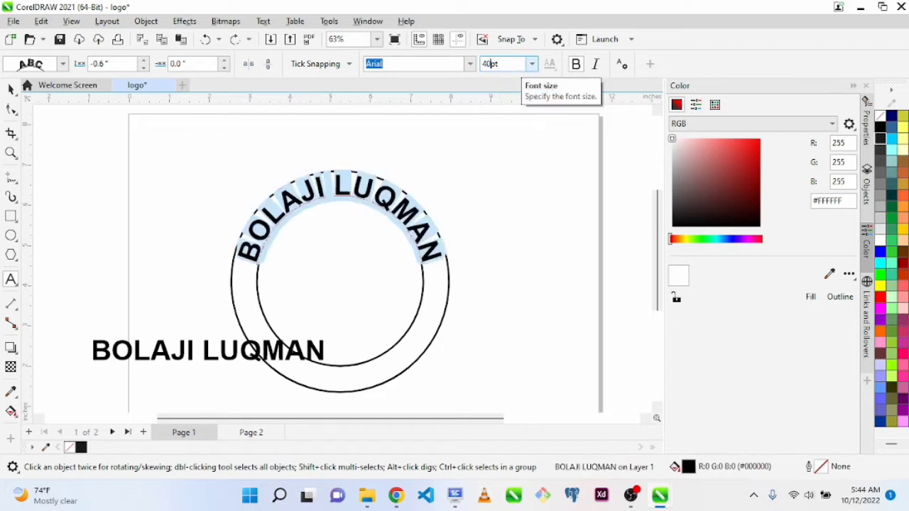
{"action": "key", "text": "Return"}
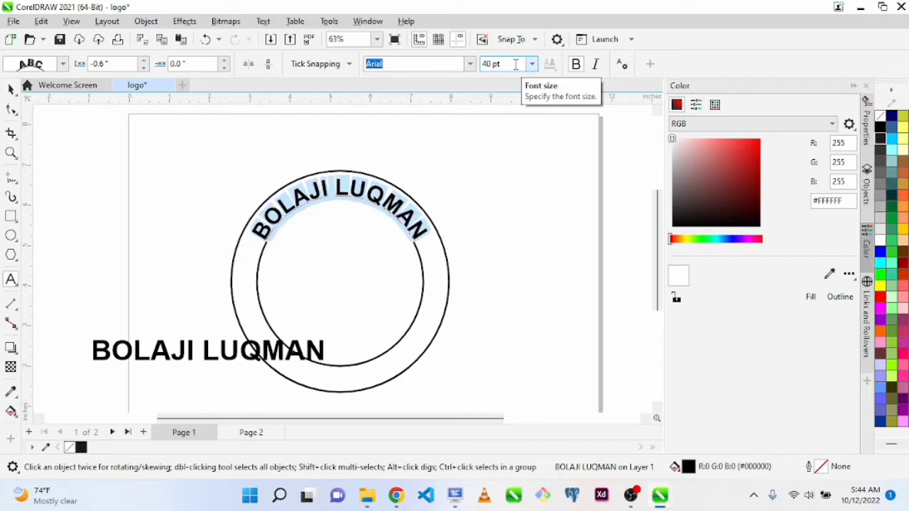
{"action": "key", "text": "ctrl+space"}
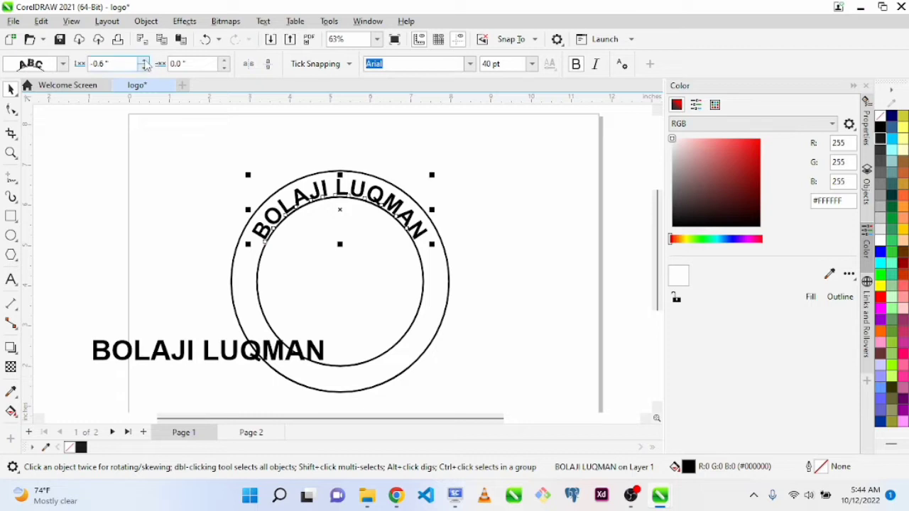
Set the curved name text's distance from the path to -0.55 inches so it sits centred between the two circles
{"action": "left_click", "coordinate": [144, 61]}
{"action": "left_click", "coordinate": [145, 60]}
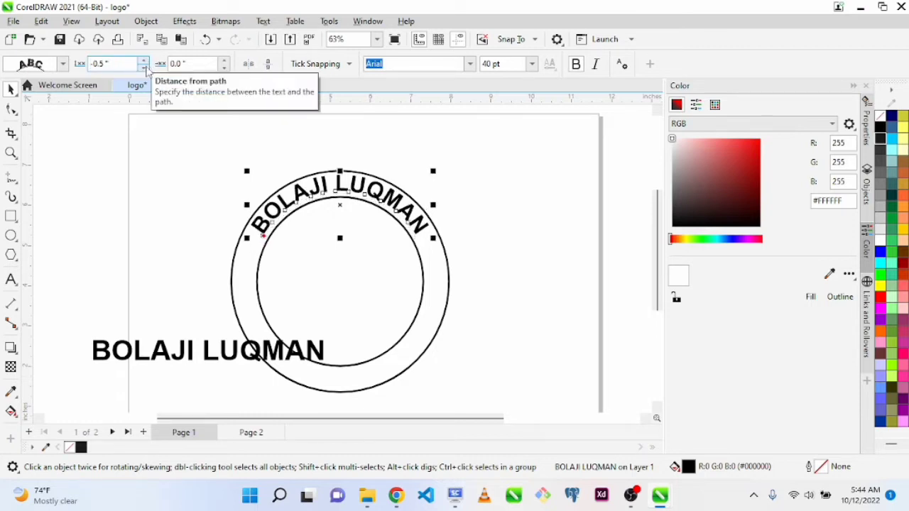
{"action": "left_click", "coordinate": [144, 67]}
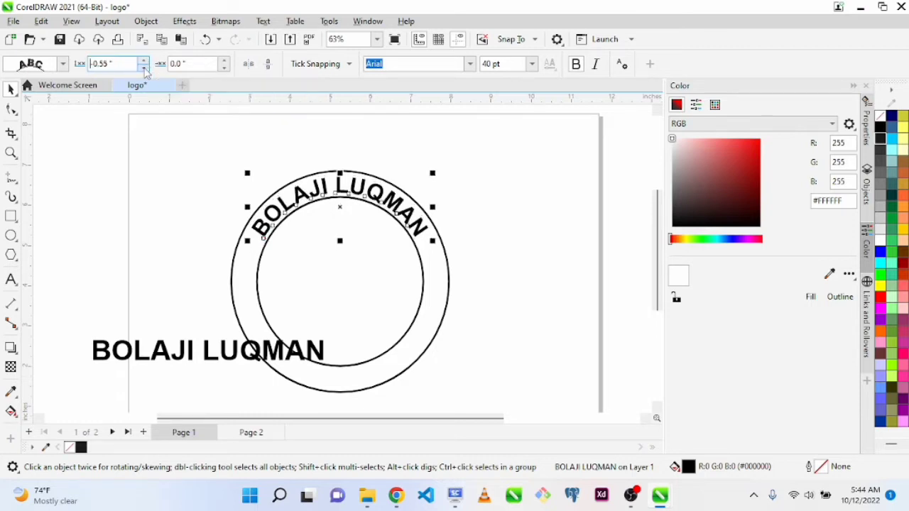
{"action": "left_click", "coordinate": [506, 298]}
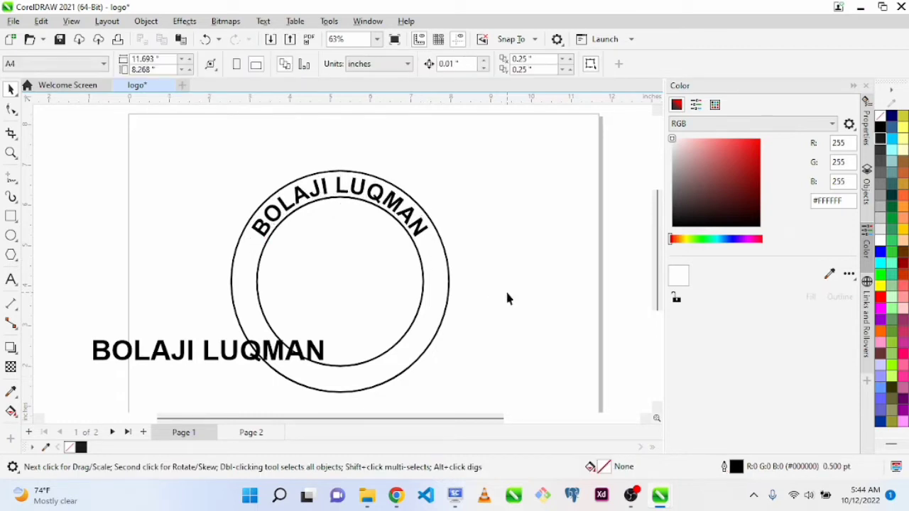
{"action": "left_click", "coordinate": [421, 238]}
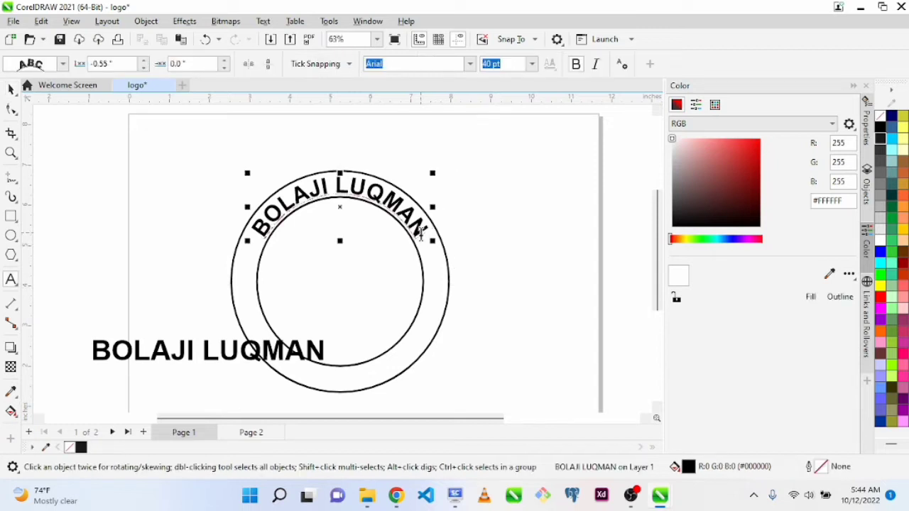
{"action": "key", "text": "ctrl+space"}
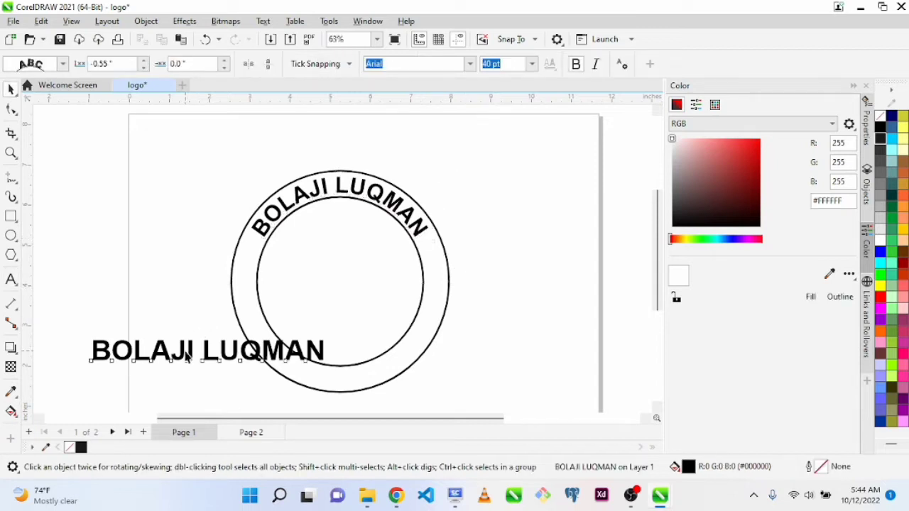
Set the font size of the straight name text to 40 pt
{"action": "left_click", "coordinate": [189, 349]}
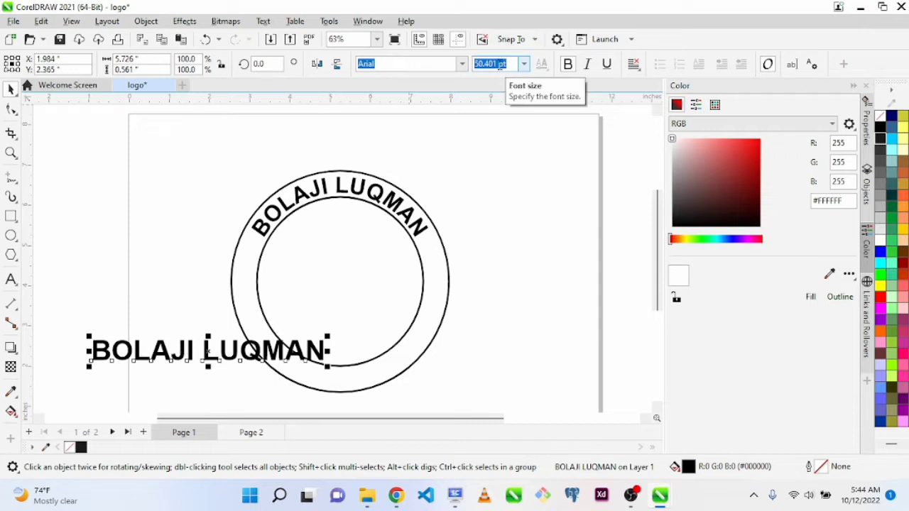
{"action": "double_click", "coordinate": [500, 65]}
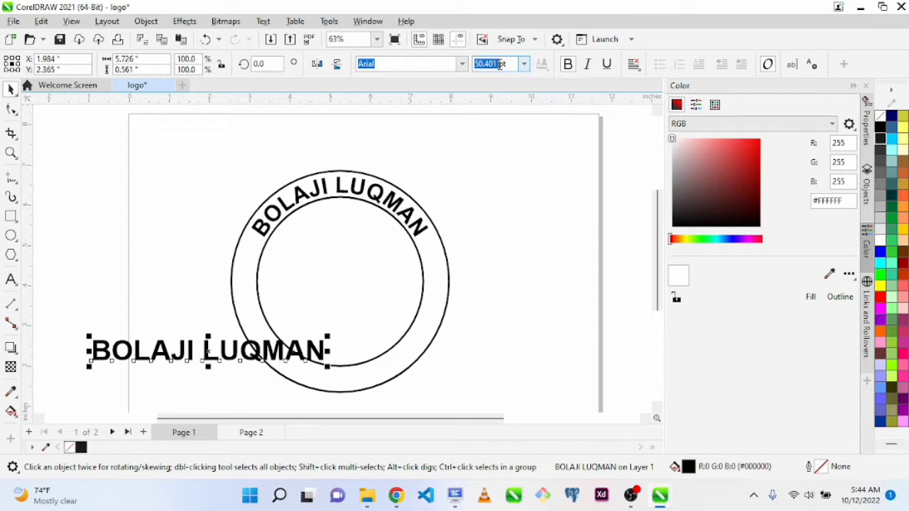
{"action": "left_click", "coordinate": [500, 65]}
{"action": "key", "text": "ctrl+a"}
{"action": "type", "text": "40"}
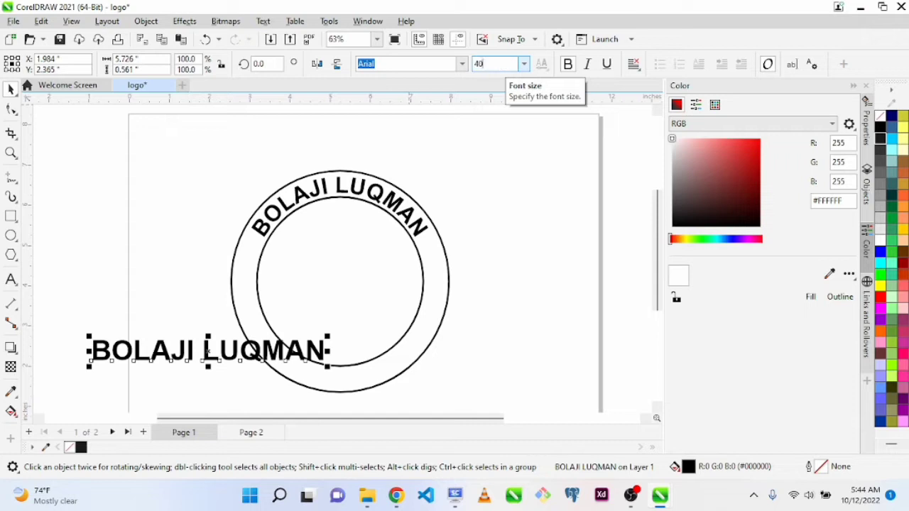
{"action": "key", "text": "Return"}
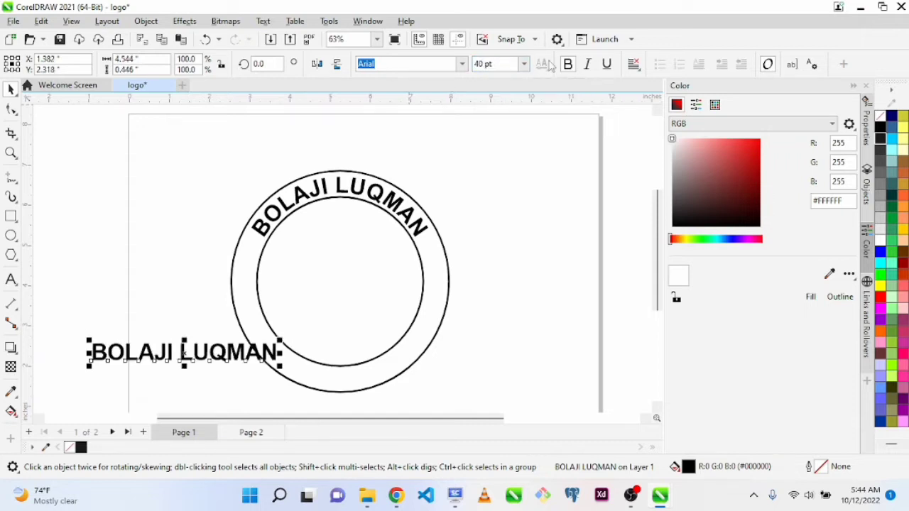
Append the word SCHOOL to the end of the curved name text between the circles
{"action": "key", "text": "F8"}
{"action": "key", "text": "space"}
{"action": "left_click", "coordinate": [325, 186]}
{"action": "left_click", "coordinate": [419, 228]}
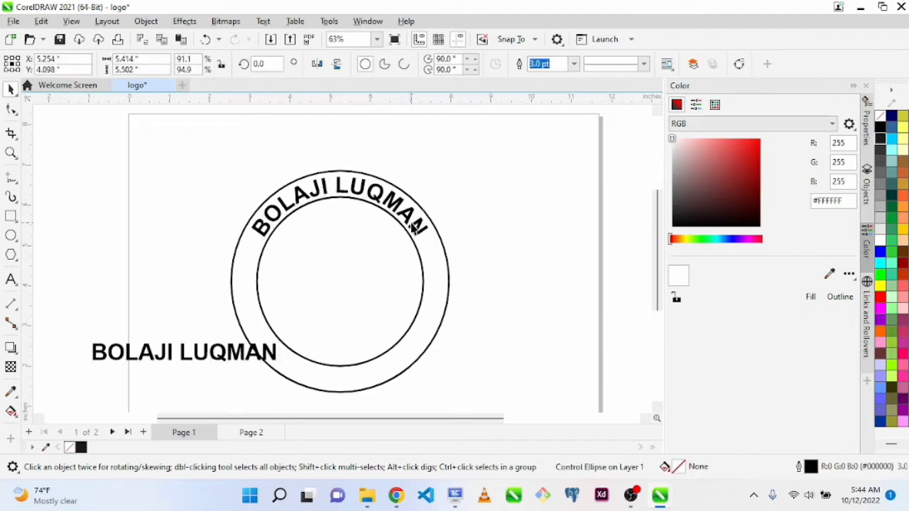
{"action": "left_click", "coordinate": [420, 229]}
{"action": "key", "text": "space"}
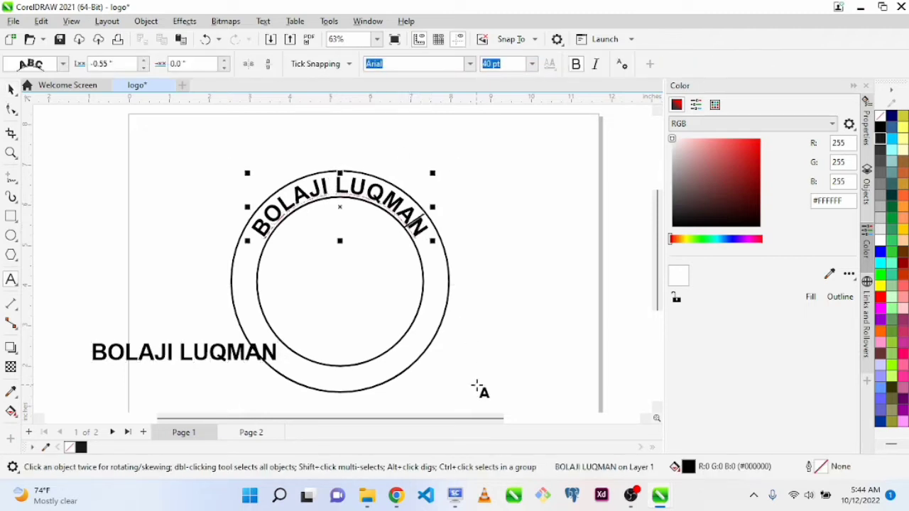
{"action": "key", "text": "Right"}
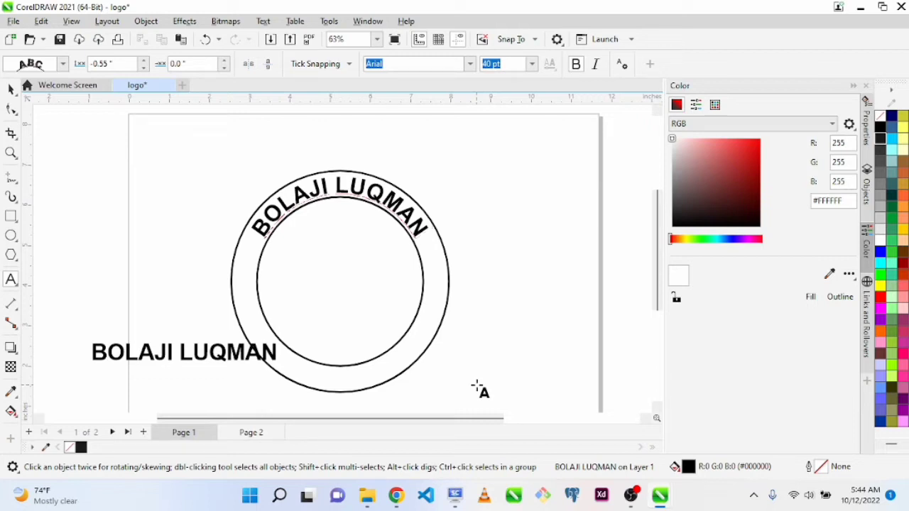
{"action": "type", "text": "s"}
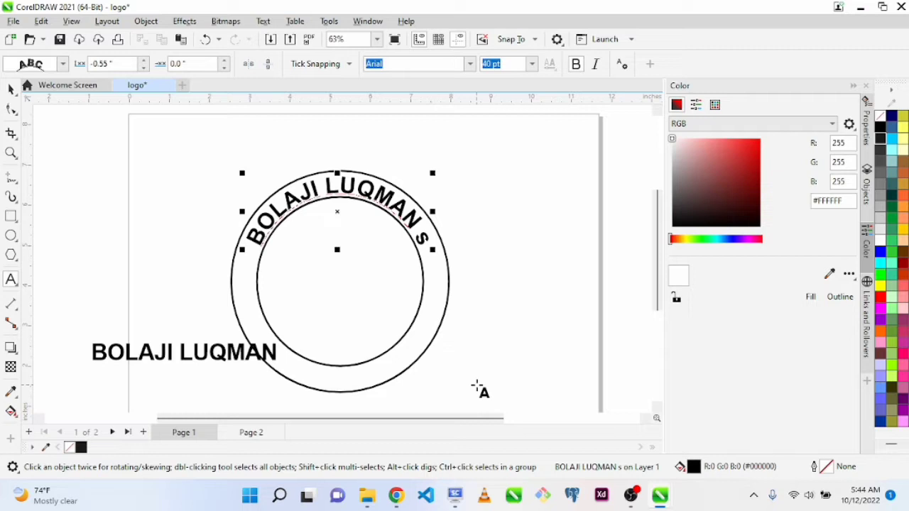
{"action": "key", "text": "BackSpace"}
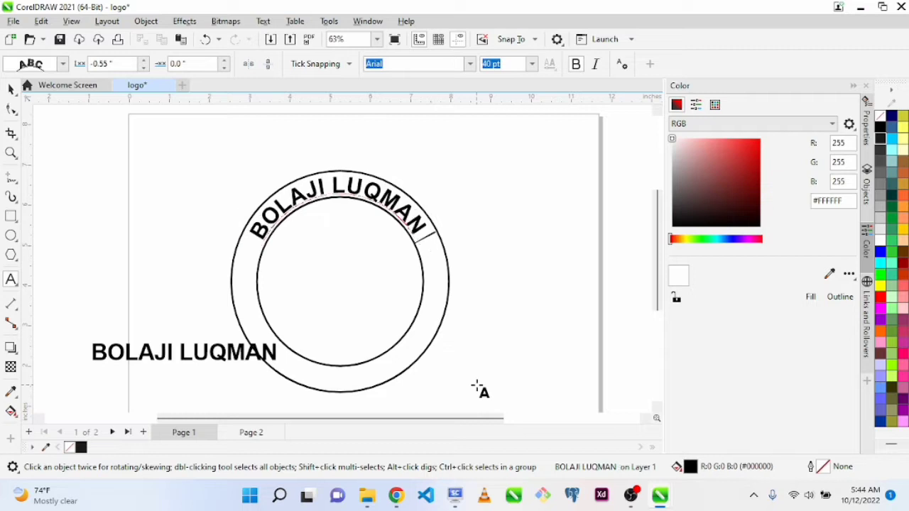
{"action": "type", "text": "SCHOOL"}
{"action": "key", "text": "Escape"}
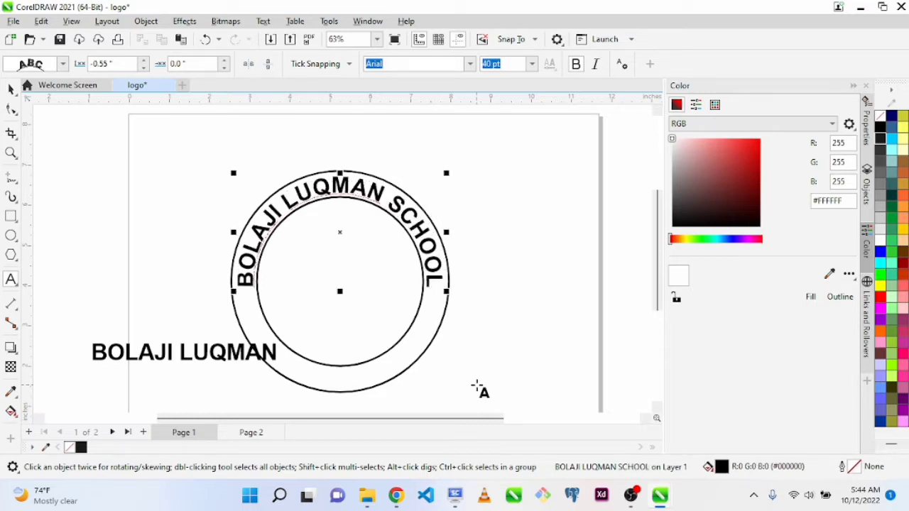
Insert INT'L before SCHOOL in the curved text
{"action": "key", "text": "Left"}
{"action": "key", "text": "Left"}
{"action": "key", "text": "Left"}
{"action": "key", "text": "Left"}
{"action": "key", "text": "Left"}
{"action": "key", "text": "Left"}
{"action": "type", "text": "INT"}
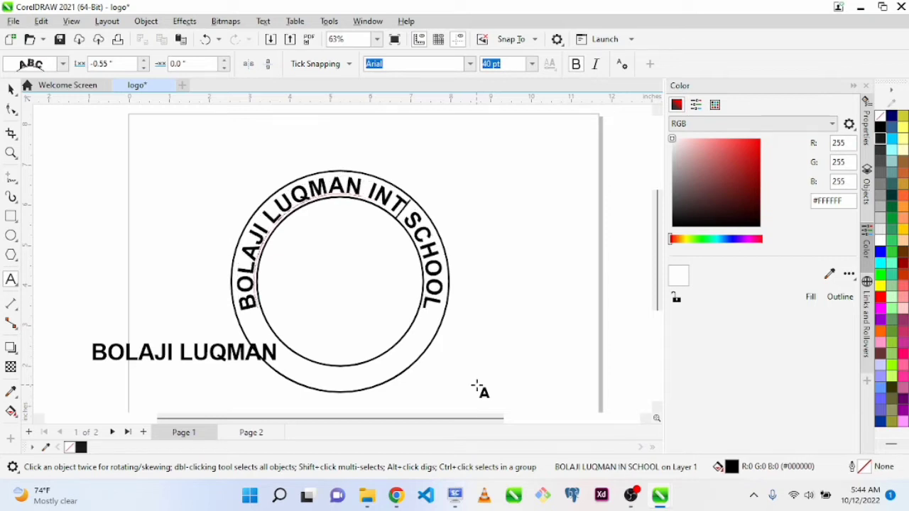
{"action": "key", "text": "Escape"}
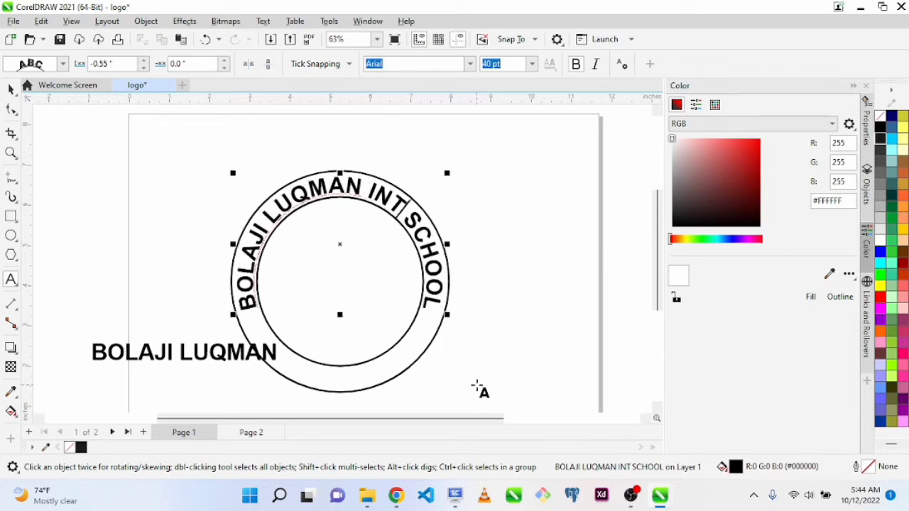
{"action": "type", "text": "';"}
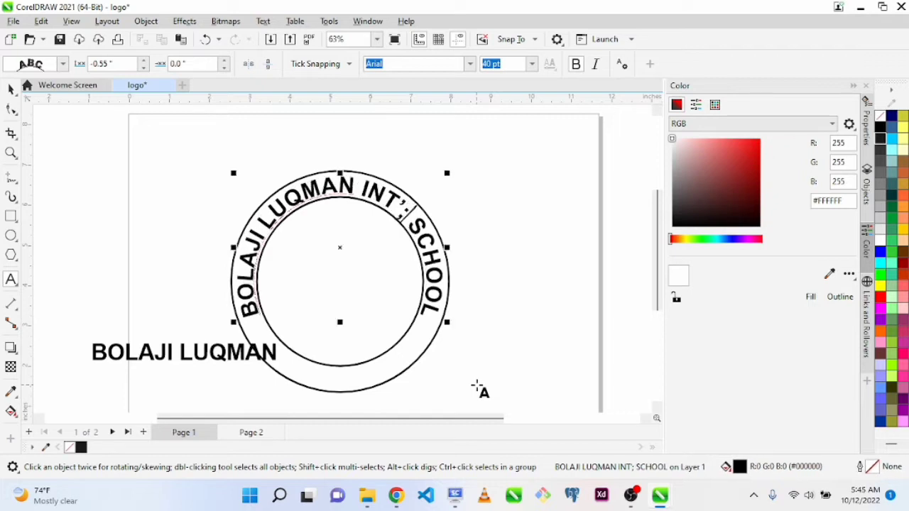
{"action": "key", "text": "BackSpace"}
{"action": "type", "text": "L"}
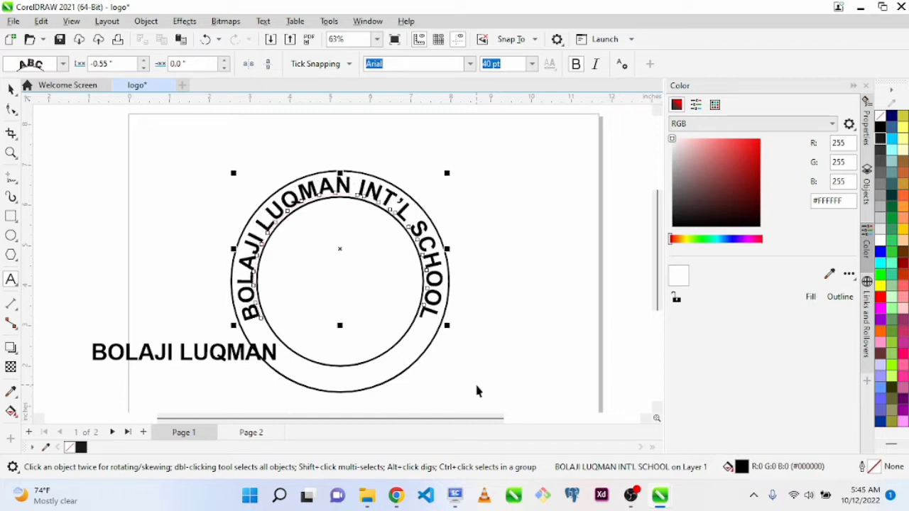
{"action": "left_click", "coordinate": [585, 313]}
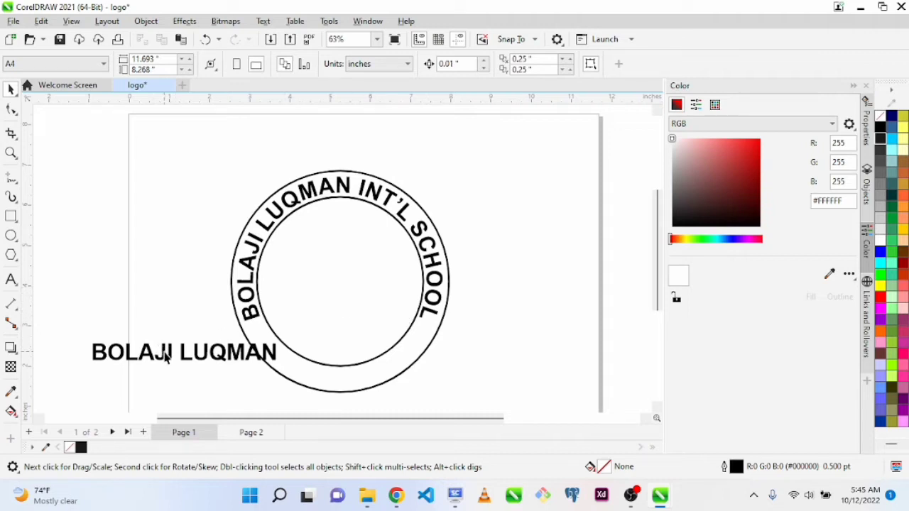
{"action": "left_click_drag", "start_coordinate": [165, 358], "coordinate": [162, 319]}
{"action": "right_click", "coordinate": [163, 321]}
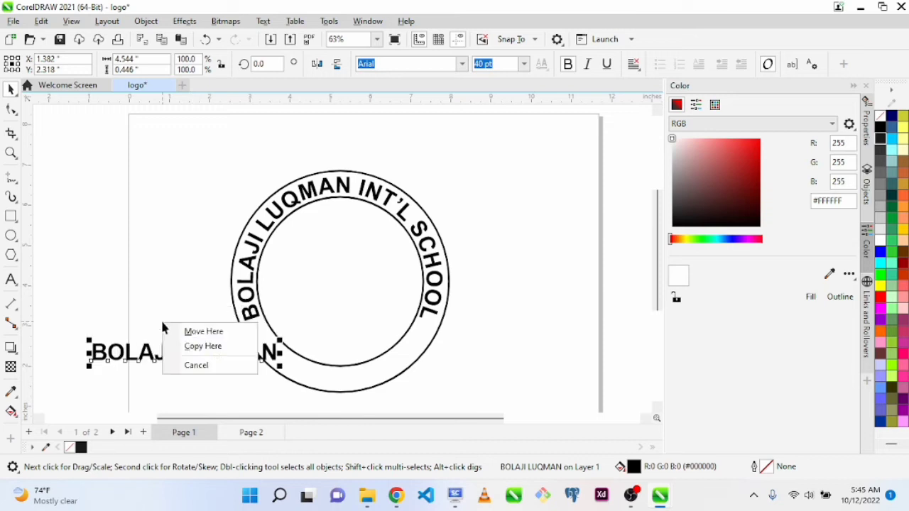
{"action": "left_click", "coordinate": [191, 368]}
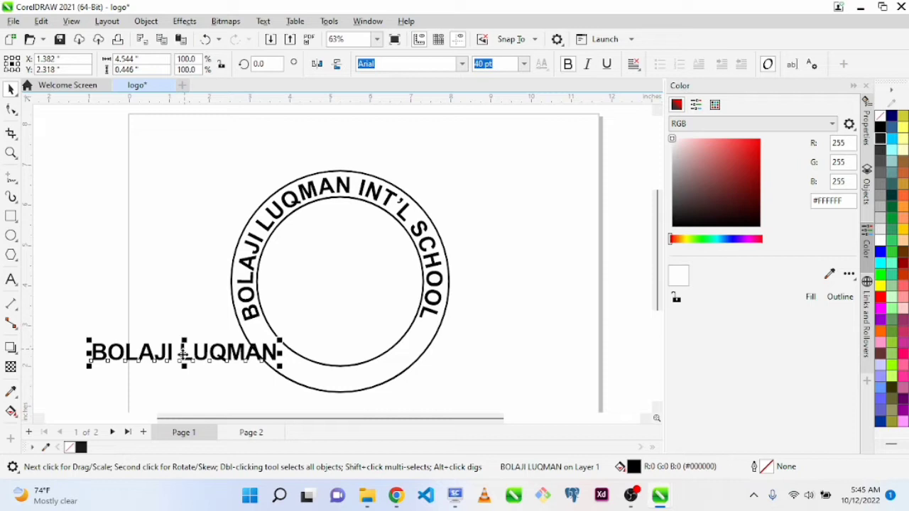
Try placing the straight name text inside the outer circle, and undo it
{"action": "left_click_drag", "start_coordinate": [183, 352], "coordinate": [344, 382]}
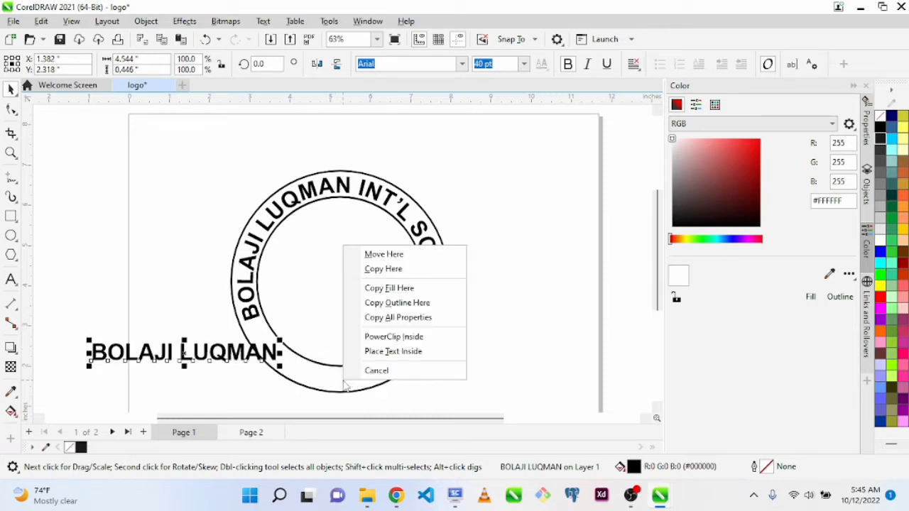
{"action": "left_click", "coordinate": [387, 352]}
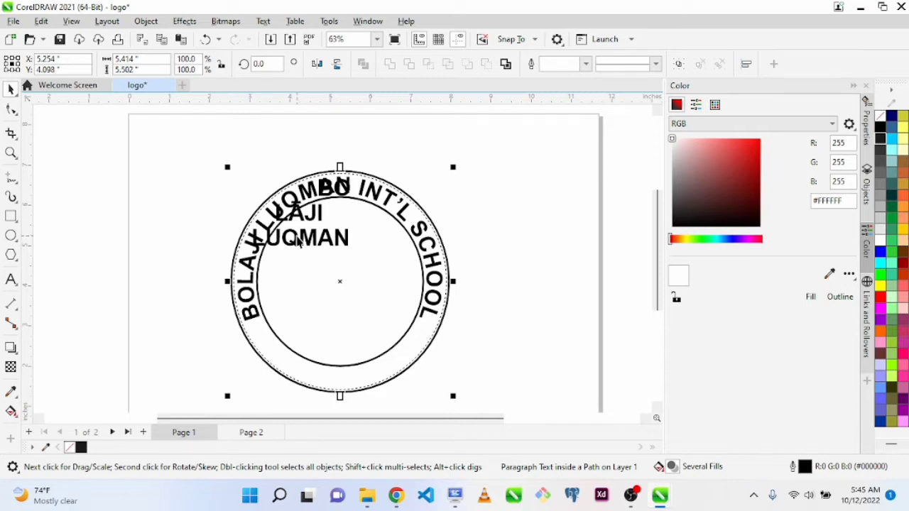
{"action": "key", "text": "ctrl+z"}
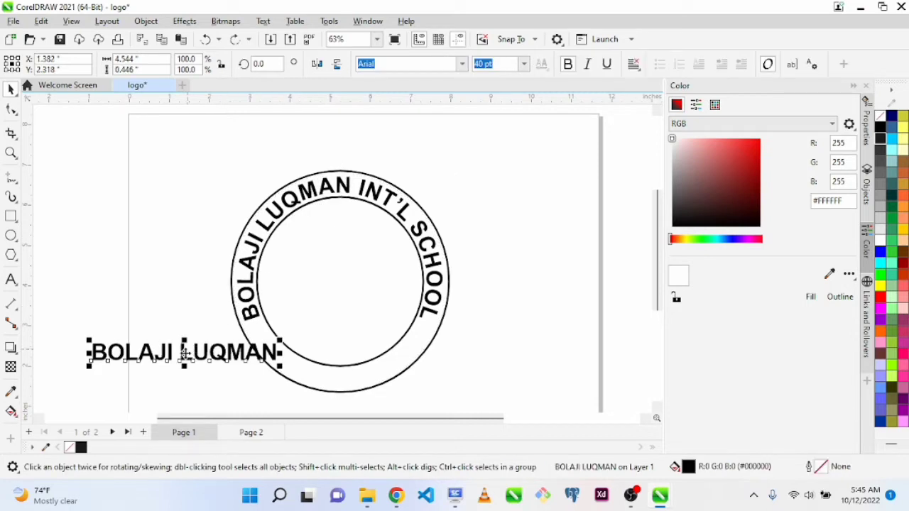
Retry placing the straight name text inside the outer circle and moving the inner circle down, and undo both changes
{"action": "left_click_drag", "start_coordinate": [183, 359], "coordinate": [353, 389]}
{"action": "left_click", "coordinate": [384, 359]}
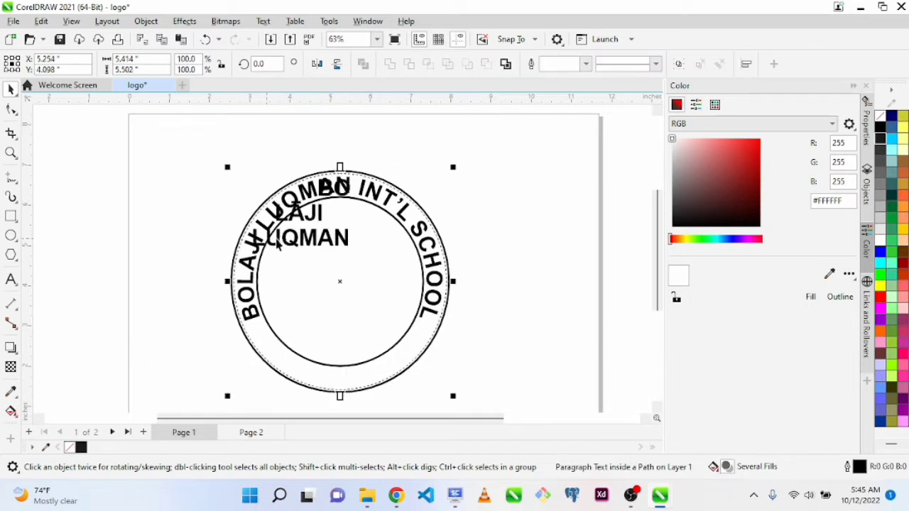
{"action": "left_click", "coordinate": [287, 243]}
{"action": "left_click_drag", "start_coordinate": [287, 242], "coordinate": [315, 262]}
{"action": "key", "text": "ctrl+z"}
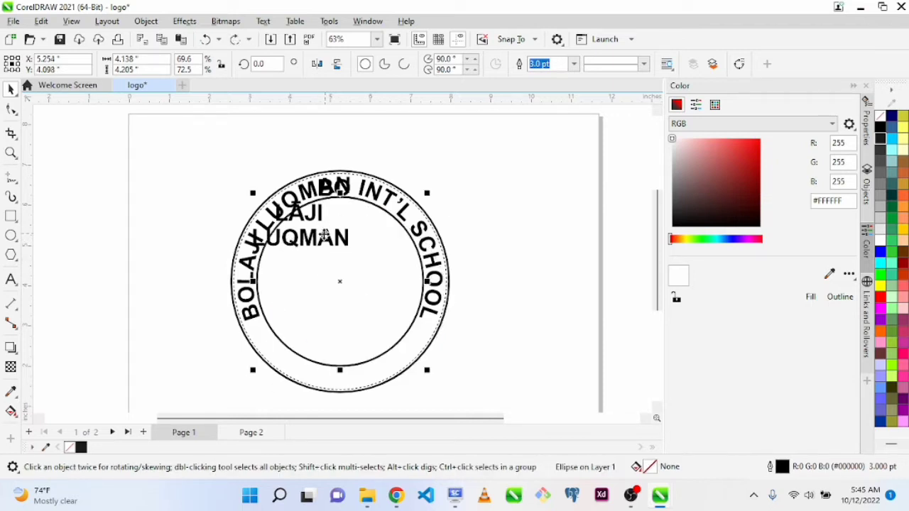
{"action": "left_click", "coordinate": [208, 184]}
{"action": "left_click_drag", "start_coordinate": [318, 213], "coordinate": [301, 274]}
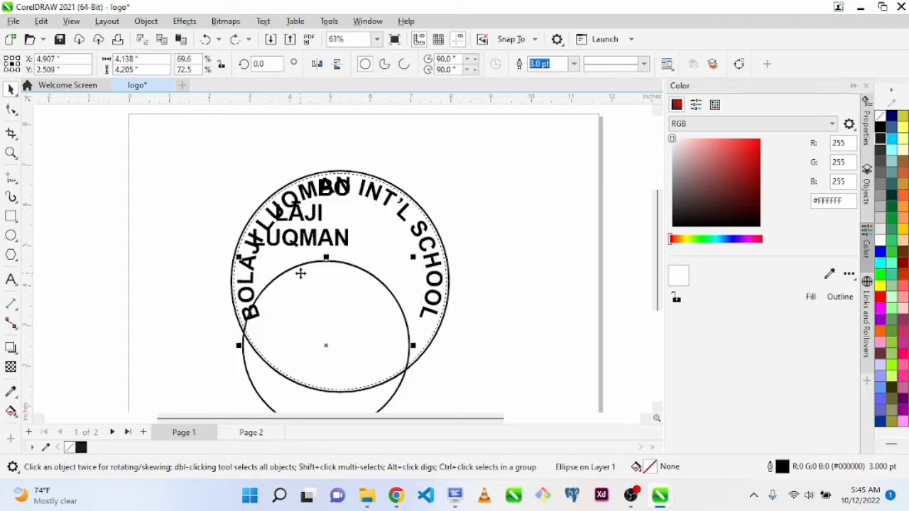
{"action": "key", "text": "ctrl+z"}
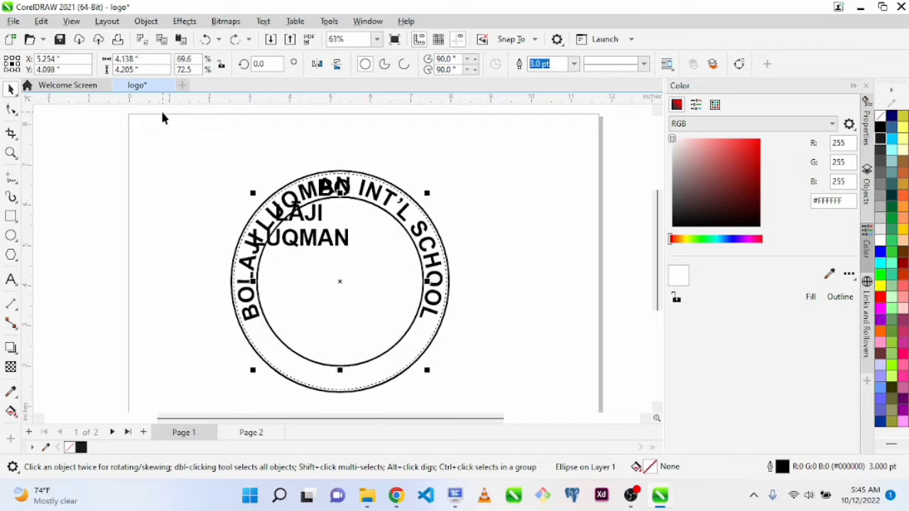
{"action": "left_click", "coordinate": [162, 117]}
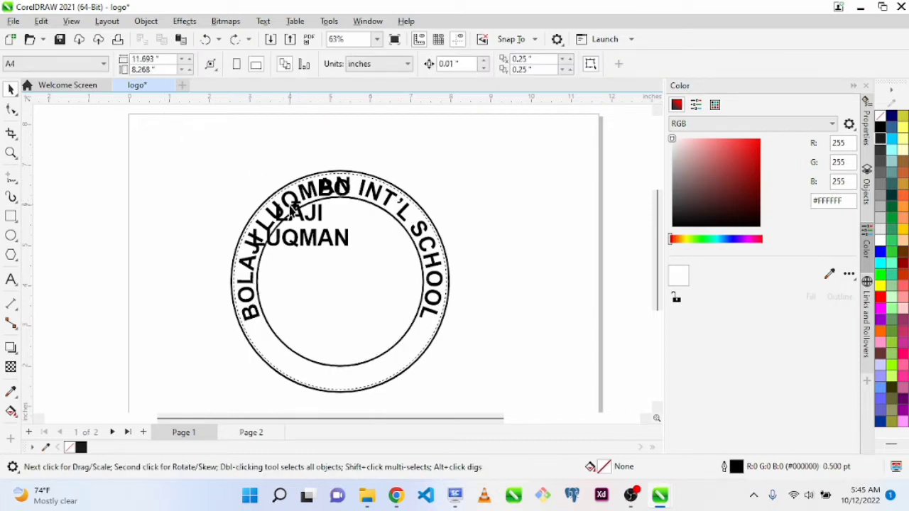
{"action": "left_click", "coordinate": [297, 212]}
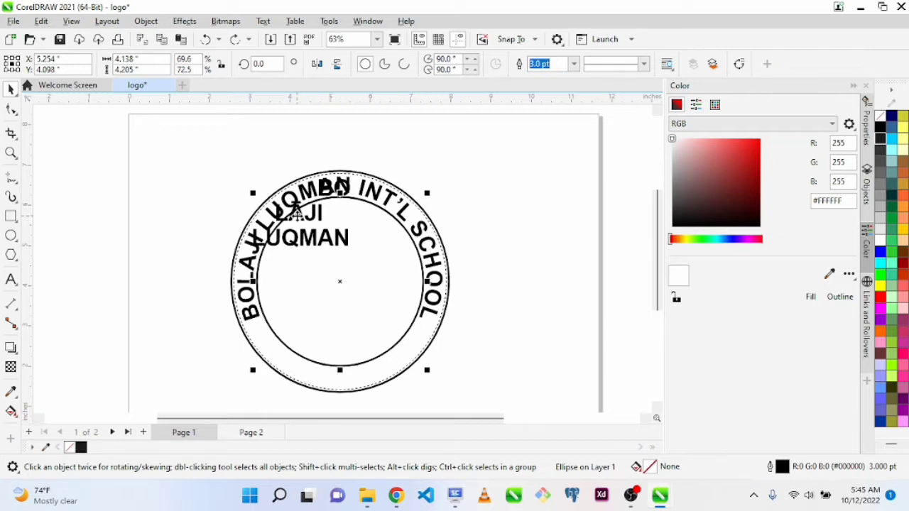
{"action": "key", "text": "ctrl+z"}
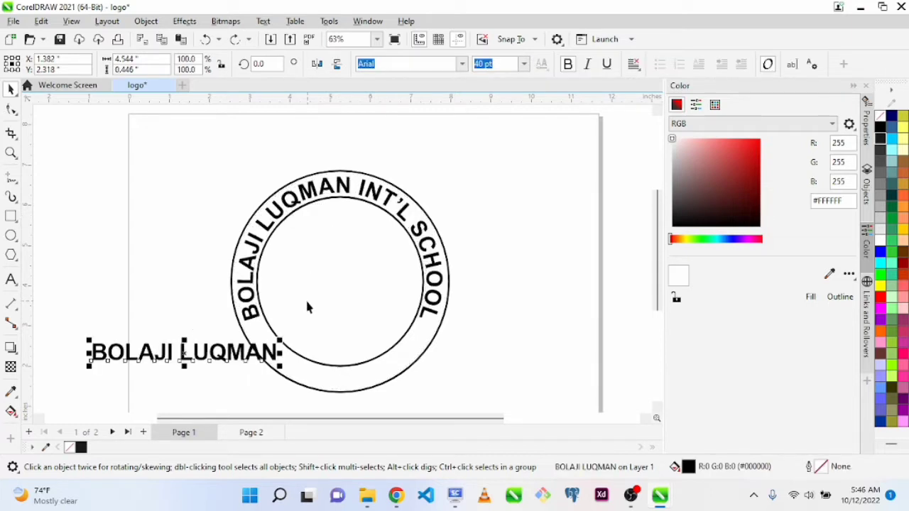
Fit the straight name text to the inner circle's path
{"action": "left_click_drag", "start_coordinate": [314, 337], "coordinate": [357, 343]}
{"action": "key", "text": "ctrl+z"}
{"action": "left_click", "coordinate": [168, 348]}
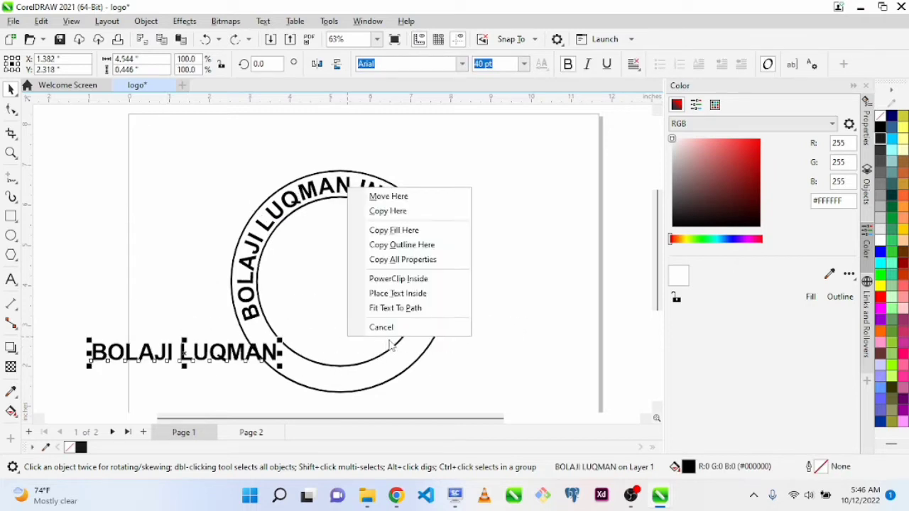
{"action": "left_click", "coordinate": [380, 307]}
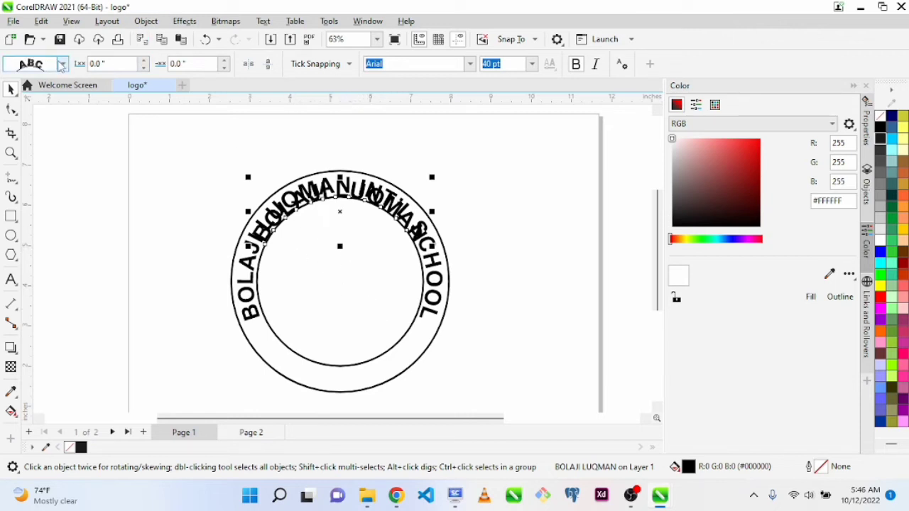
Try mirroring the name text on the inner circle horizontally, and revert the mirroring
{"action": "left_click", "coordinate": [62, 65]}
{"action": "left_click", "coordinate": [62, 65]}
{"action": "left_click", "coordinate": [247, 64]}
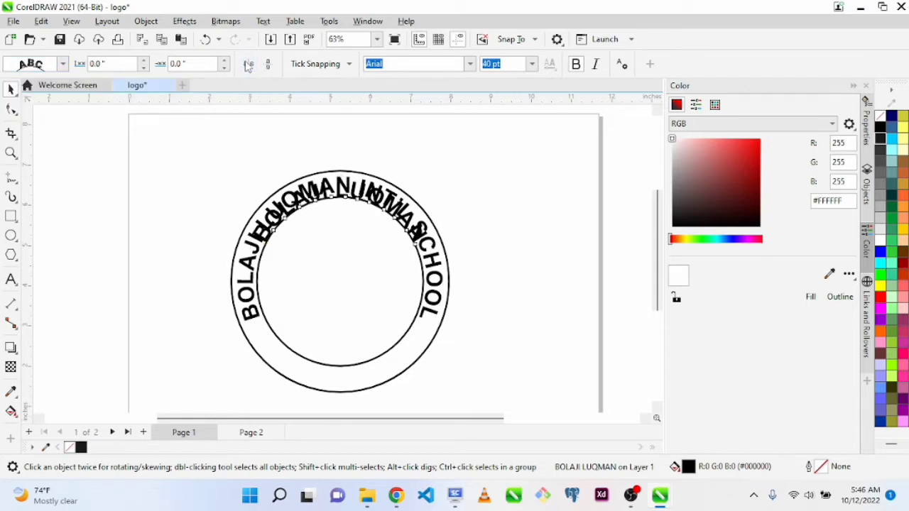
{"action": "left_click", "coordinate": [248, 64]}
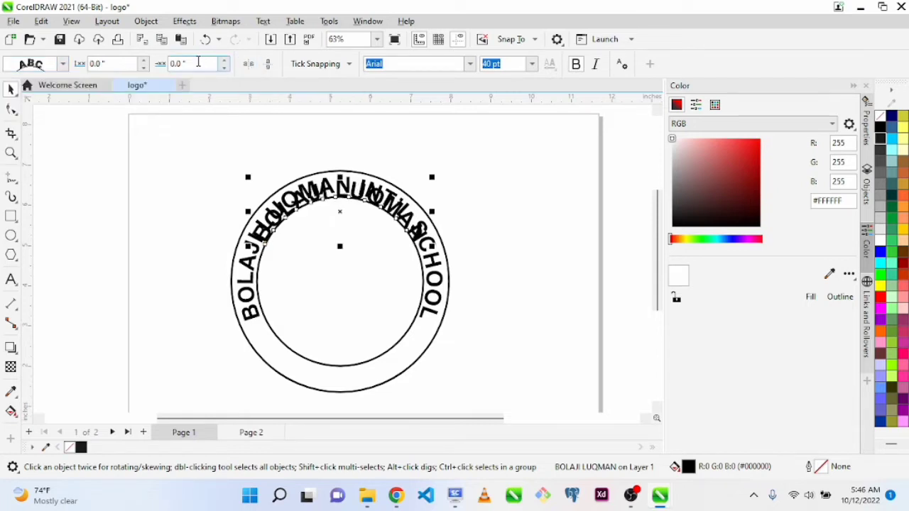
Set the inner name text's distance from the path to -0.5 inches, placing it inside the inner circle
{"action": "left_click", "coordinate": [144, 62]}
{"action": "left_click", "coordinate": [144, 62]}
{"action": "left_click", "coordinate": [143, 62]}
{"action": "left_click", "coordinate": [144, 61]}
{"action": "left_click", "coordinate": [144, 67]}
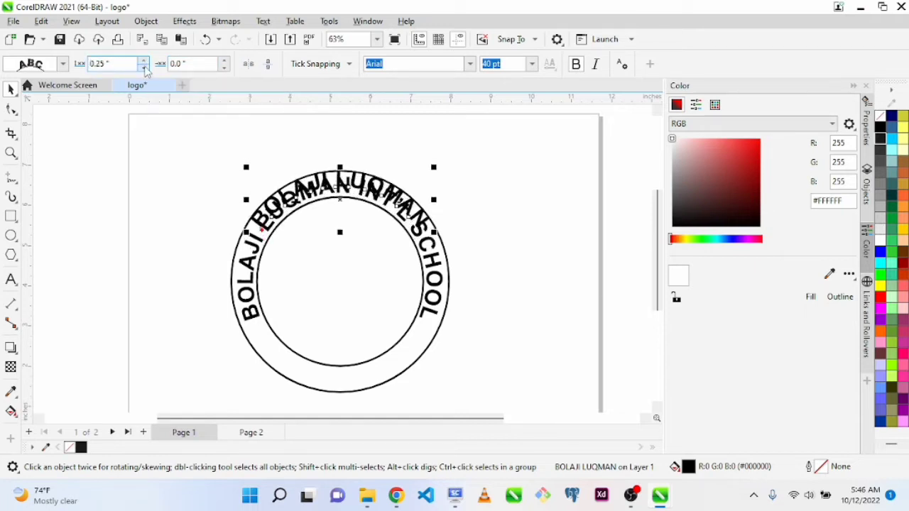
{"action": "left_click", "coordinate": [144, 67]}
{"action": "left_click", "coordinate": [144, 66]}
{"action": "left_click", "coordinate": [144, 67]}
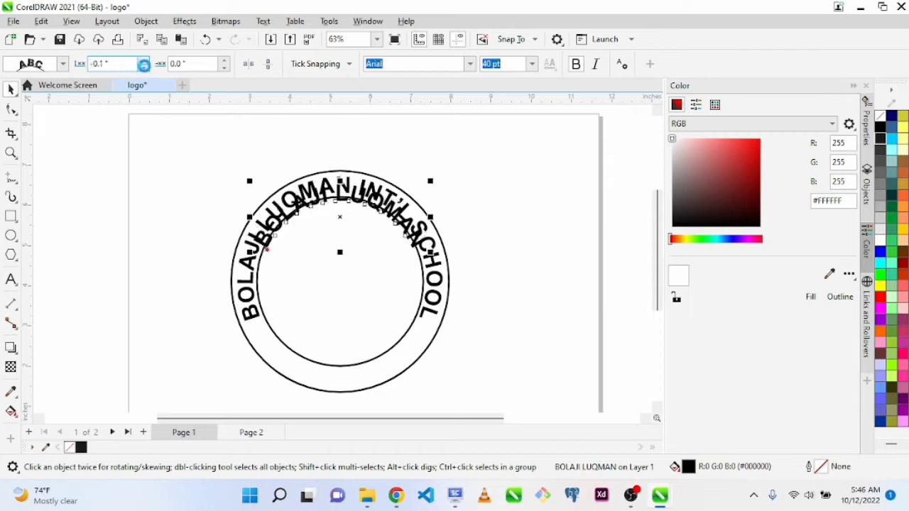
{"action": "left_click", "coordinate": [144, 67]}
{"action": "left_click", "coordinate": [144, 66]}
{"action": "left_click", "coordinate": [145, 67]}
{"action": "left_click", "coordinate": [145, 67]}
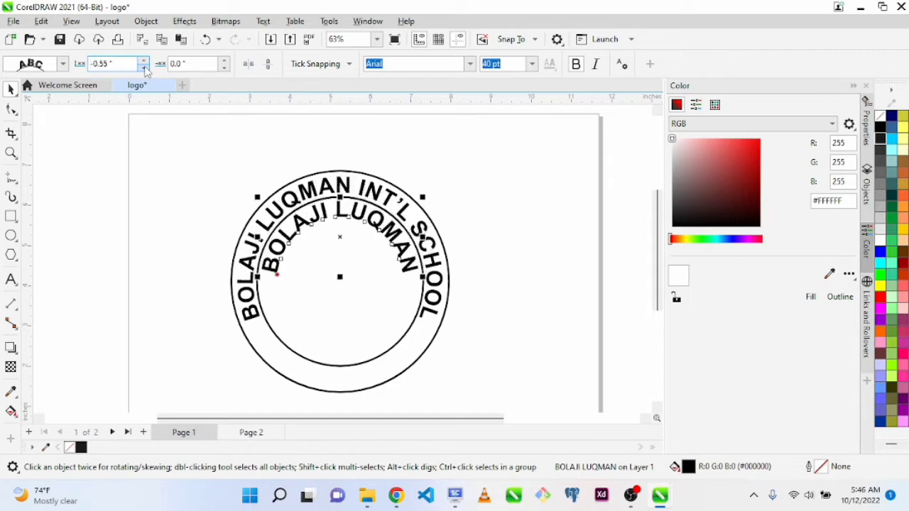
{"action": "left_click", "coordinate": [144, 66]}
{"action": "left_click", "coordinate": [144, 67]}
{"action": "left_click", "coordinate": [144, 66]}
{"action": "left_click", "coordinate": [144, 67]}
{"action": "left_click", "coordinate": [144, 67]}
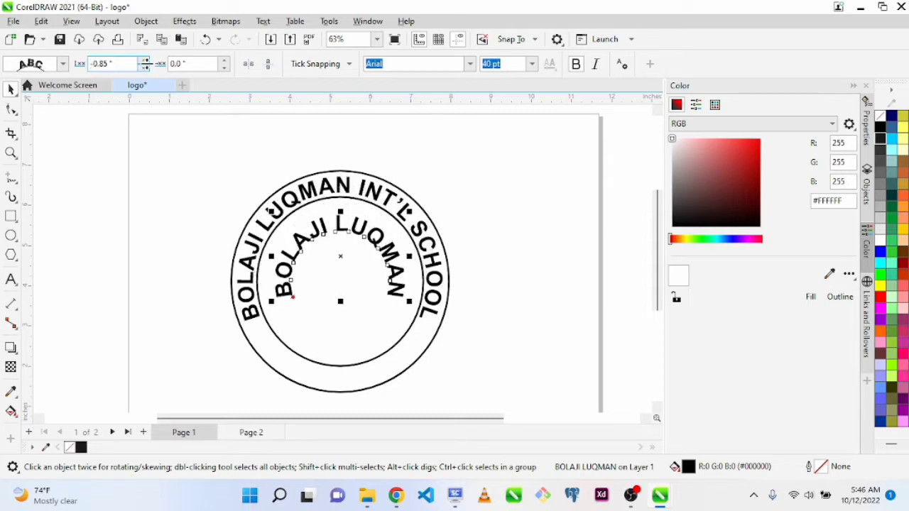
{"action": "left_click", "coordinate": [144, 61]}
{"action": "left_click", "coordinate": [144, 61]}
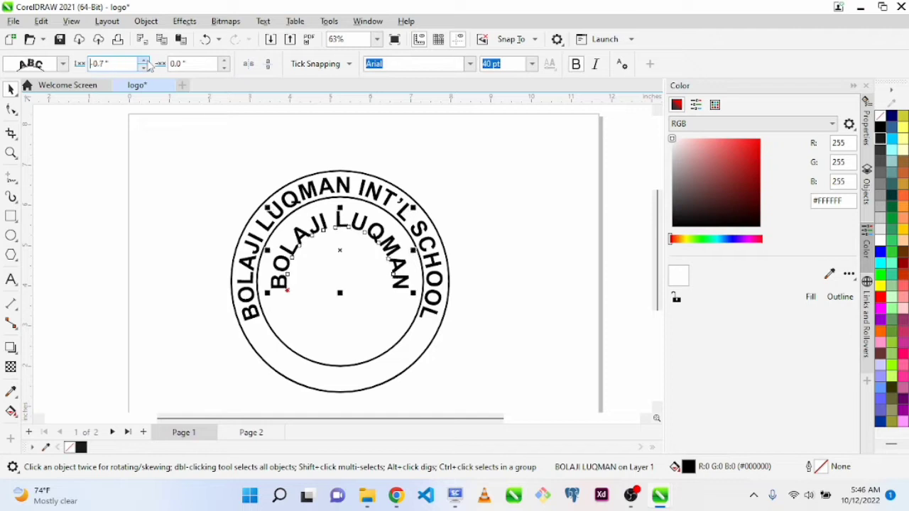
{"action": "left_click", "coordinate": [144, 60]}
{"action": "left_click", "coordinate": [145, 60]}
{"action": "left_click", "coordinate": [144, 60]}
{"action": "left_click", "coordinate": [144, 61]}
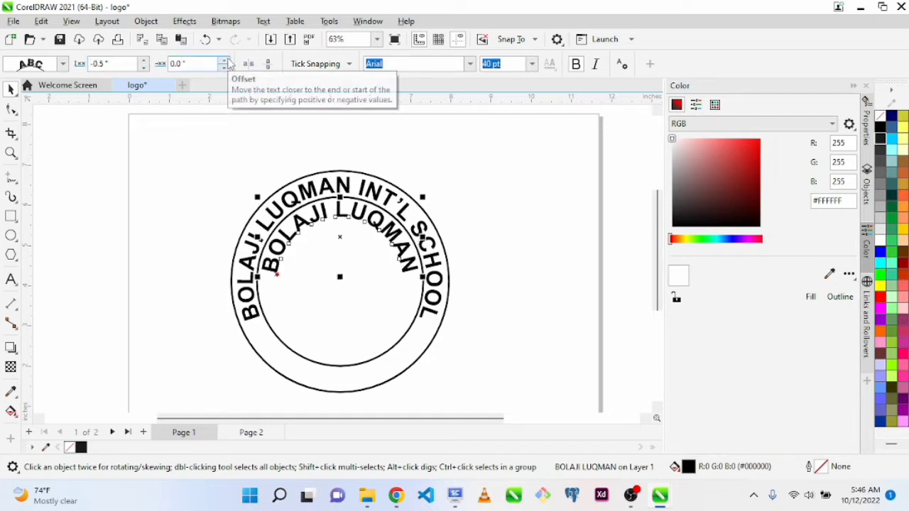
Try shifting the inner name text clockwise around the circle, increasing its path offset up to 3 inches
{"action": "left_click", "coordinate": [223, 60]}
{"action": "left_click", "coordinate": [224, 60]}
{"action": "left_click", "coordinate": [223, 61]}
{"action": "left_click", "coordinate": [223, 61]}
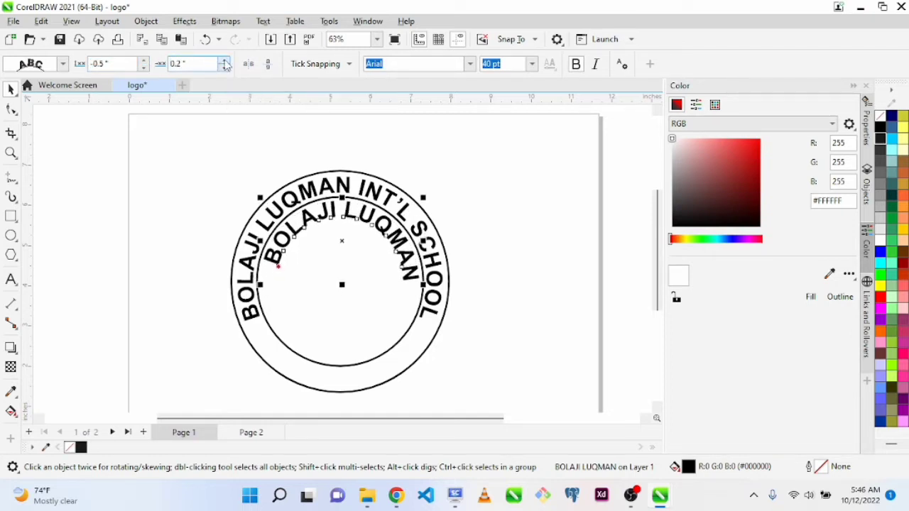
{"action": "left_click", "coordinate": [223, 61]}
{"action": "left_click", "coordinate": [224, 61]}
{"action": "left_click", "coordinate": [224, 61]}
{"action": "left_click", "coordinate": [224, 61]}
{"action": "left_click", "coordinate": [224, 61]}
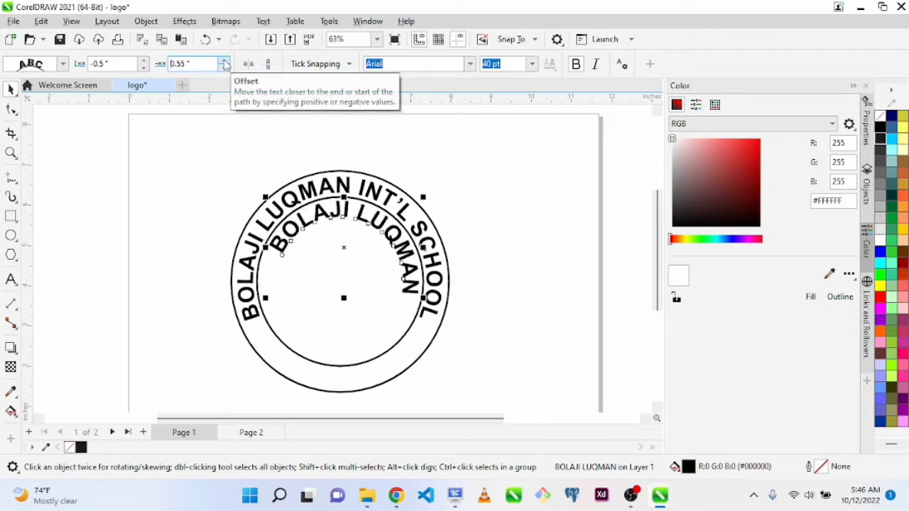
{"action": "left_click", "coordinate": [224, 61]}
{"action": "left_click", "coordinate": [224, 61]}
{"action": "left_click", "coordinate": [224, 61]}
{"action": "left_click", "coordinate": [224, 61]}
{"action": "left_click", "coordinate": [224, 61]}
{"action": "left_click", "coordinate": [224, 61]}
{"action": "left_click", "coordinate": [223, 61]}
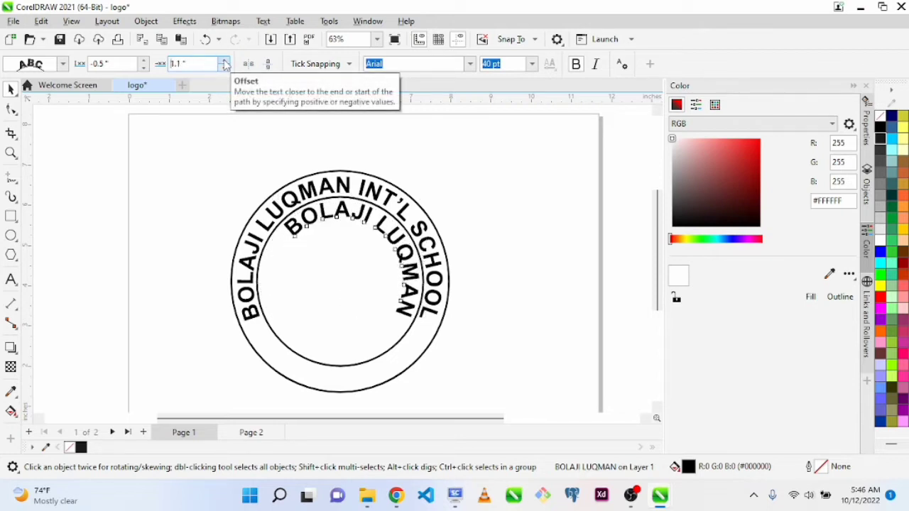
{"action": "left_click", "coordinate": [224, 61]}
{"action": "left_click", "coordinate": [223, 61]}
{"action": "left_click", "coordinate": [223, 61]}
{"action": "left_click", "coordinate": [223, 62]}
{"action": "left_click", "coordinate": [224, 61]}
{"action": "left_click", "coordinate": [224, 61]}
{"action": "left_click", "coordinate": [224, 62]}
{"action": "left_click", "coordinate": [224, 61]}
{"action": "left_click", "coordinate": [224, 61]}
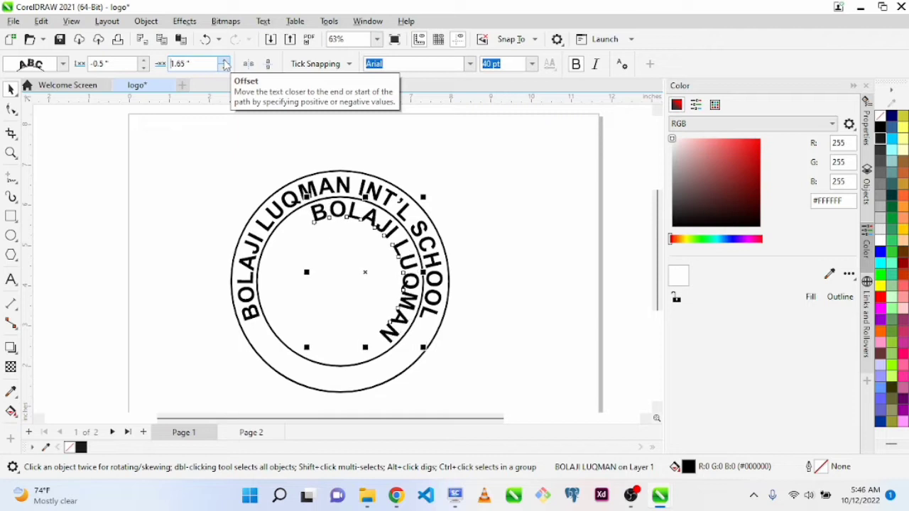
{"action": "left_click", "coordinate": [224, 61]}
{"action": "left_click", "coordinate": [224, 61]}
{"action": "left_click", "coordinate": [224, 61]}
{"action": "left_click", "coordinate": [224, 61]}
{"action": "left_click", "coordinate": [223, 61]}
{"action": "left_click", "coordinate": [224, 61]}
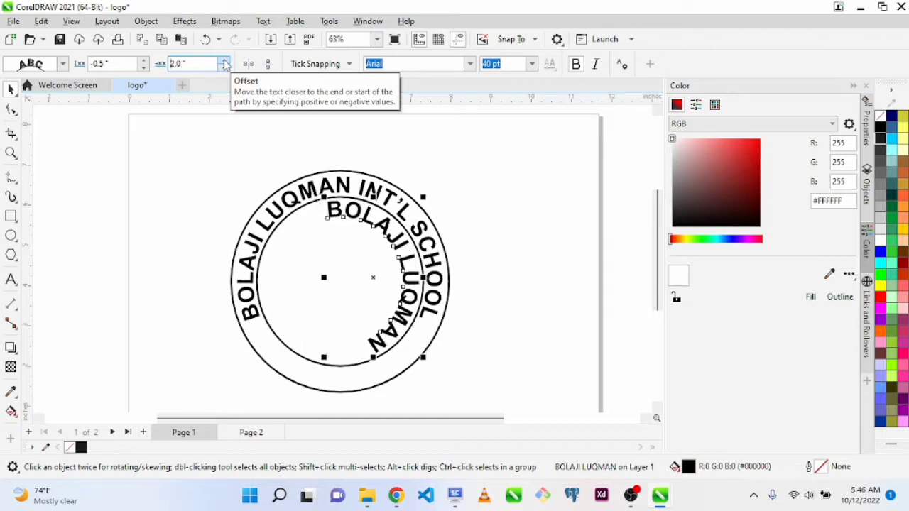
{"action": "left_click", "coordinate": [224, 61]}
{"action": "left_click", "coordinate": [224, 61]}
{"action": "left_click", "coordinate": [224, 61]}
{"action": "left_click", "coordinate": [224, 61]}
{"action": "left_click", "coordinate": [224, 61]}
{"action": "left_click", "coordinate": [223, 61]}
{"action": "left_click", "coordinate": [224, 61]}
{"action": "left_click", "coordinate": [224, 61]}
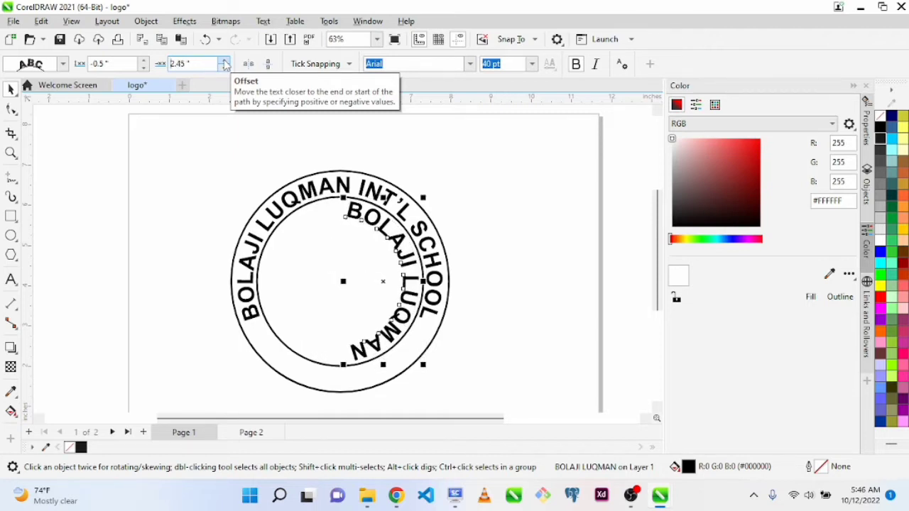
{"action": "left_click", "coordinate": [224, 62]}
{"action": "left_click", "coordinate": [223, 61]}
{"action": "left_click", "coordinate": [224, 61]}
{"action": "left_click", "coordinate": [224, 62]}
{"action": "left_click", "coordinate": [224, 62]}
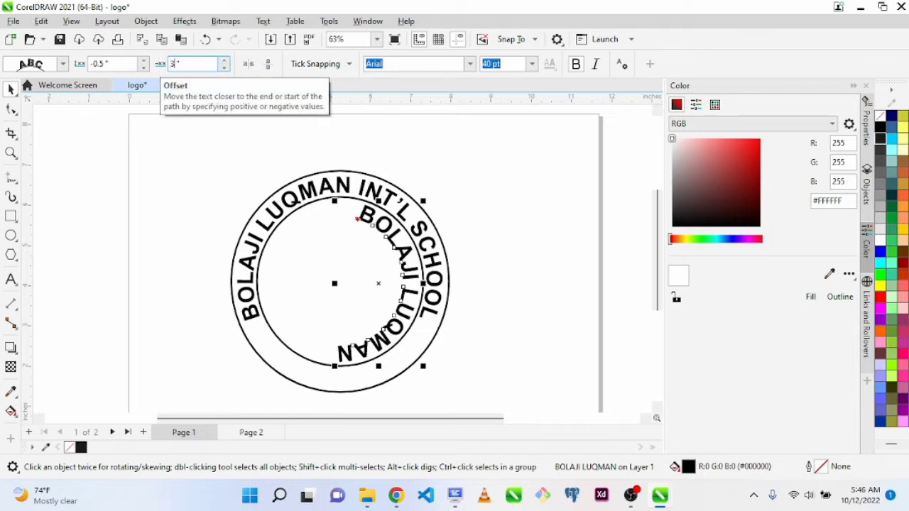
{"action": "key", "text": "Return"}
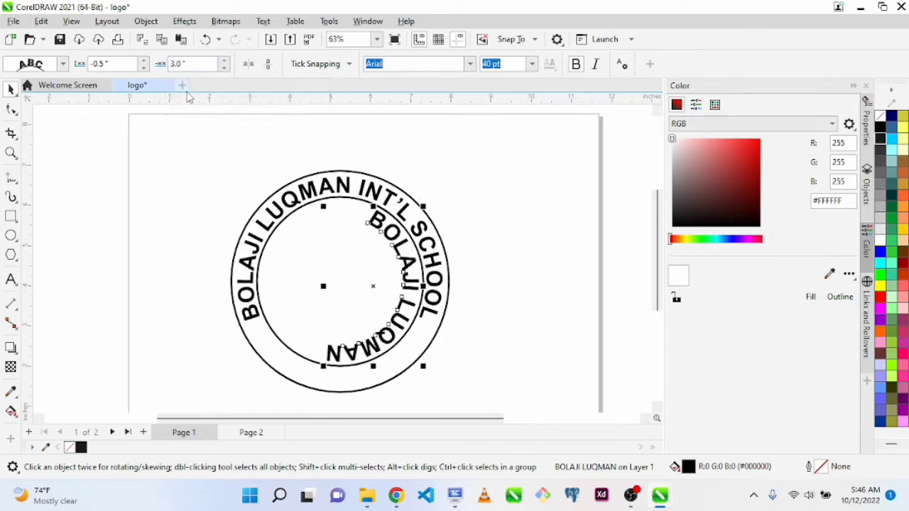
Try a path offset of 7 inches for the inner name text, and settle on 5 inches
{"action": "double_click", "coordinate": [181, 64]}
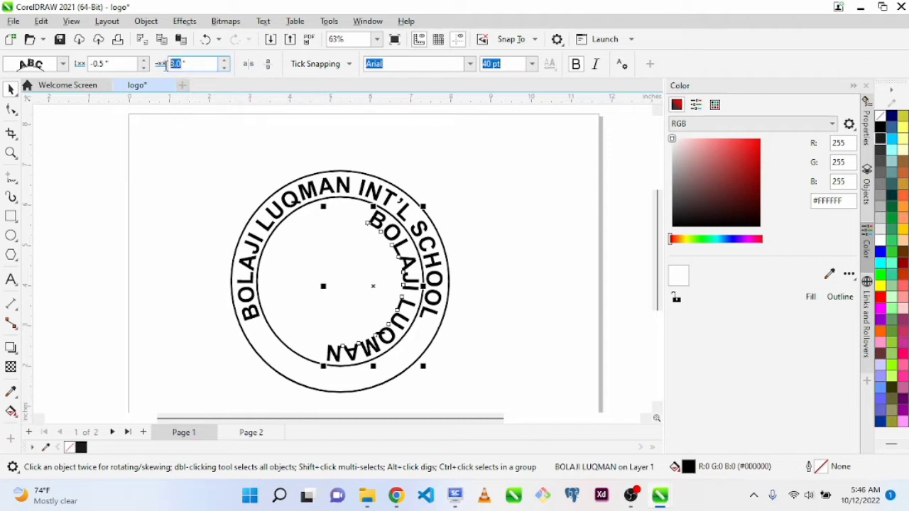
{"action": "type", "text": "7"}
{"action": "key", "text": "Return"}
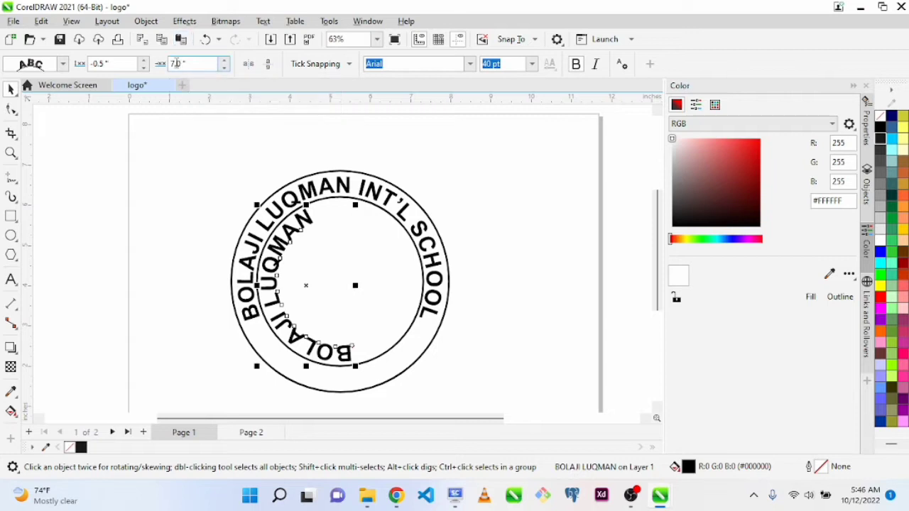
{"action": "left_click_drag", "start_coordinate": [175, 63], "coordinate": [165, 63]}
{"action": "type", "text": "5"}
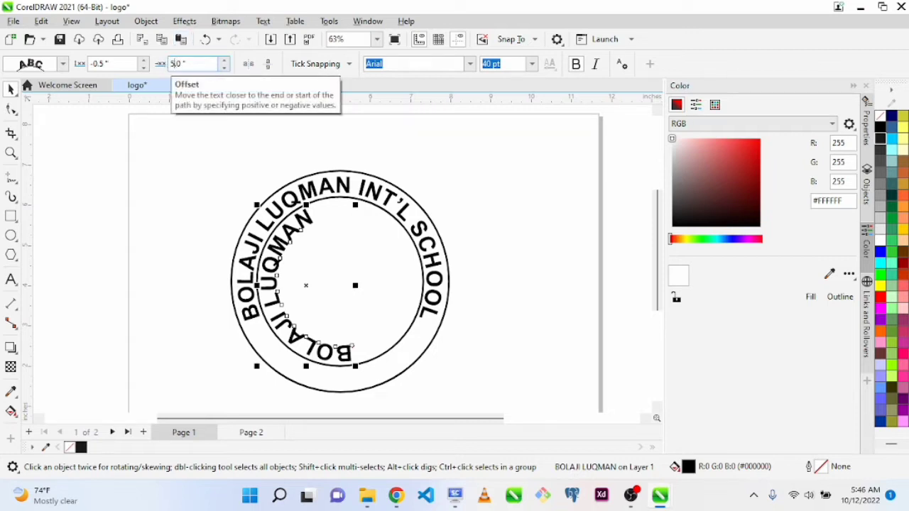
{"action": "key", "text": "Return"}
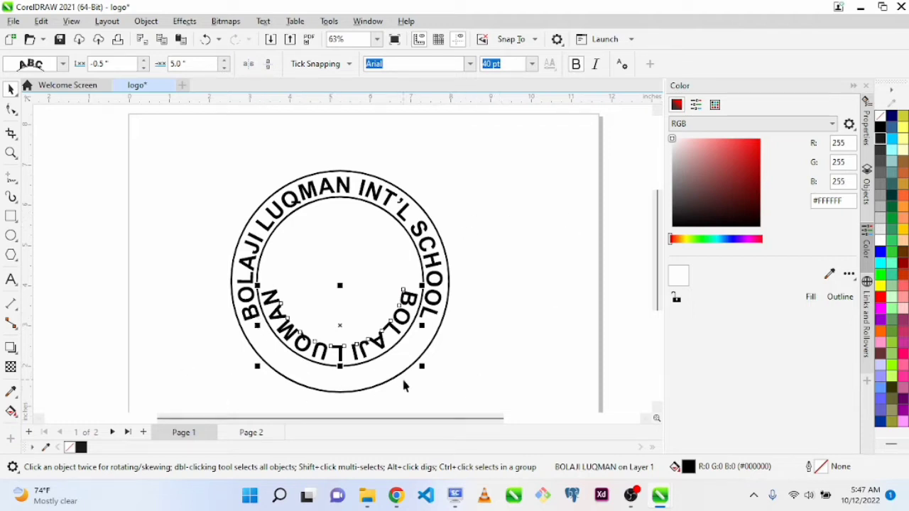
Try mirroring the inner name text horizontally and vertically, and undo both flips
{"action": "left_click", "coordinate": [248, 64]}
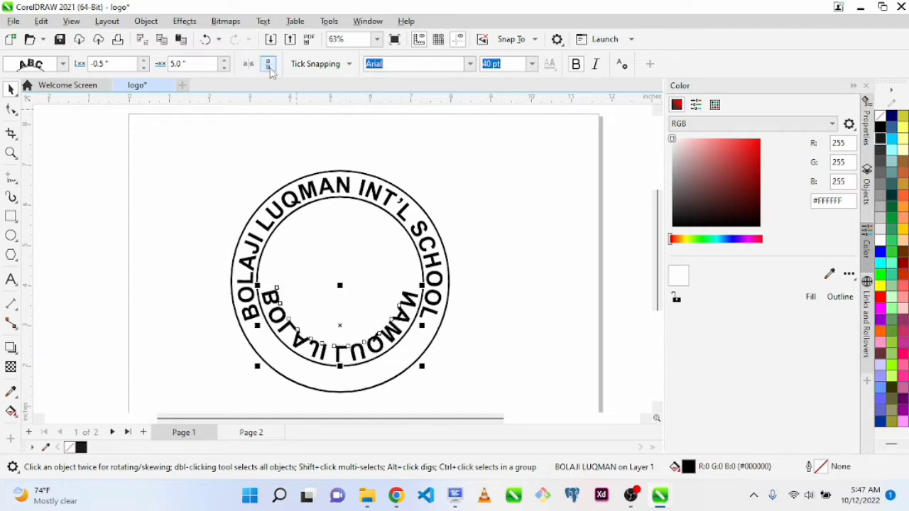
{"action": "left_click", "coordinate": [268, 66]}
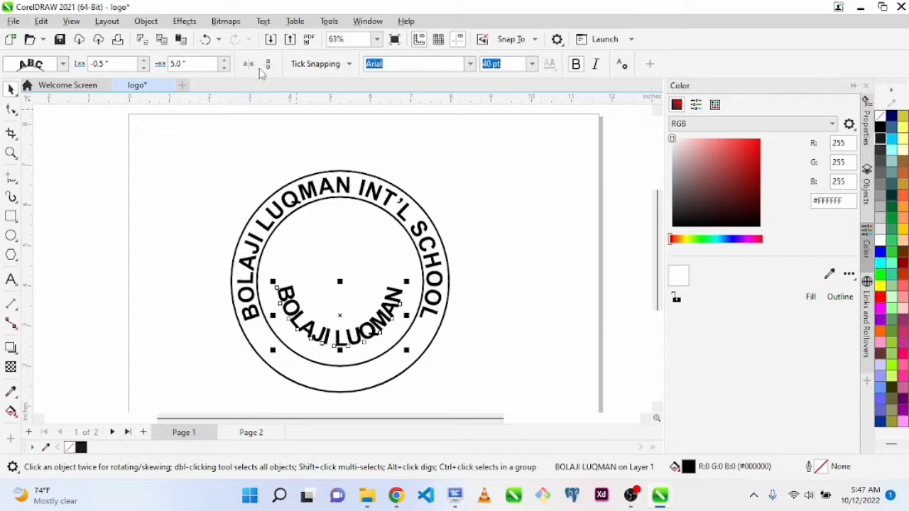
{"action": "left_click", "coordinate": [261, 73]}
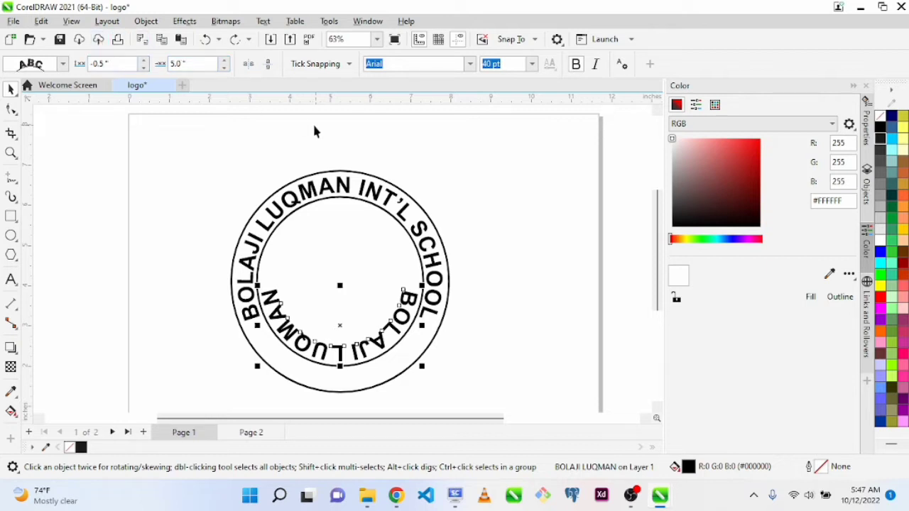
Mirror the inner name text both horizontally and vertically on the lower arc of the inner circle
{"action": "left_click", "coordinate": [250, 66]}
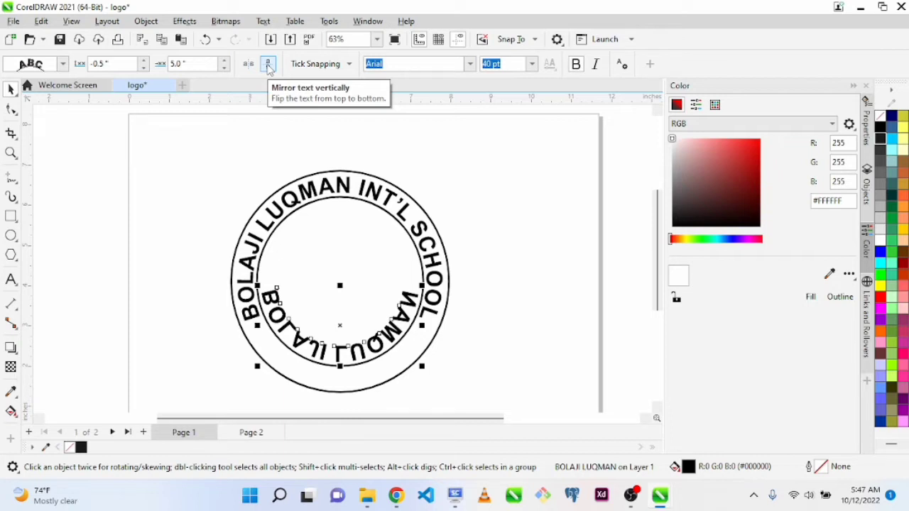
{"action": "left_click", "coordinate": [268, 66]}
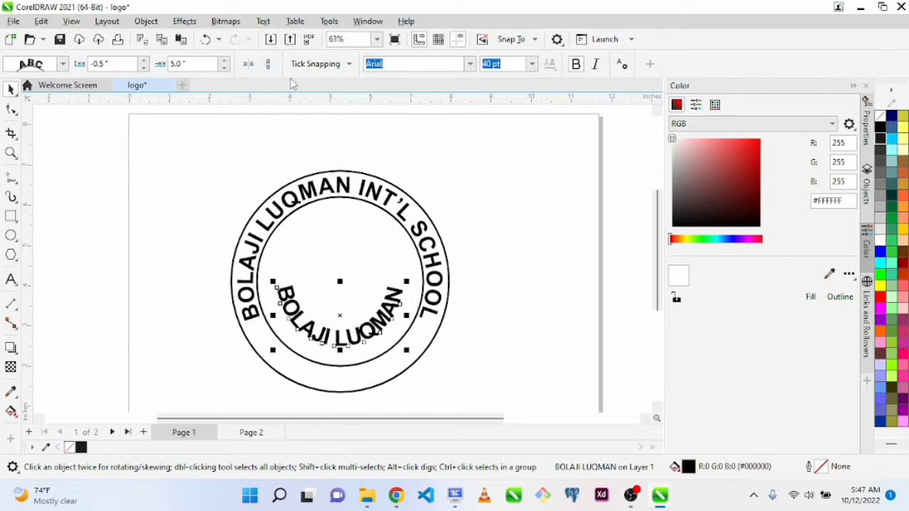
Try a -0.6 inch path distance and a slightly different offset for the lower name text, and restore -0.5 and 5 inches
{"action": "left_click", "coordinate": [143, 66]}
{"action": "left_click", "coordinate": [143, 67]}
{"action": "left_click", "coordinate": [143, 67]}
{"action": "left_click", "coordinate": [144, 61]}
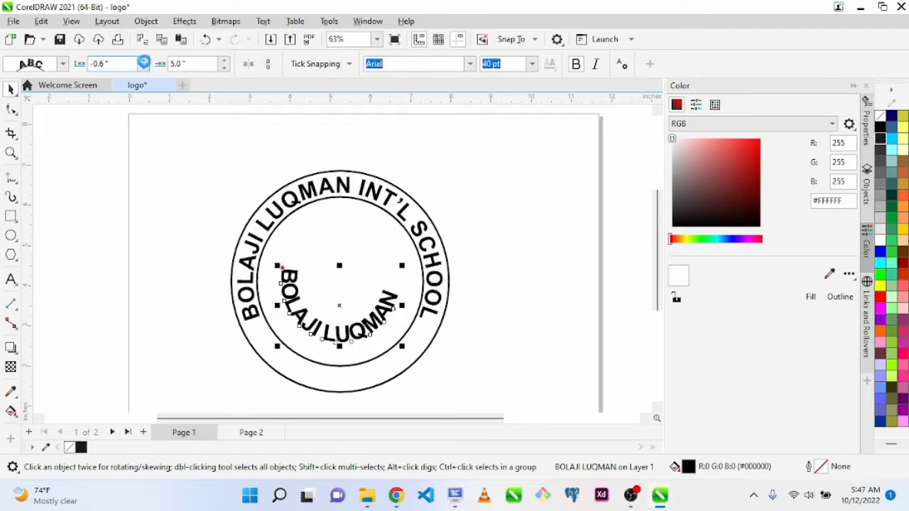
{"action": "left_click", "coordinate": [144, 62]}
{"action": "left_click", "coordinate": [144, 61]}
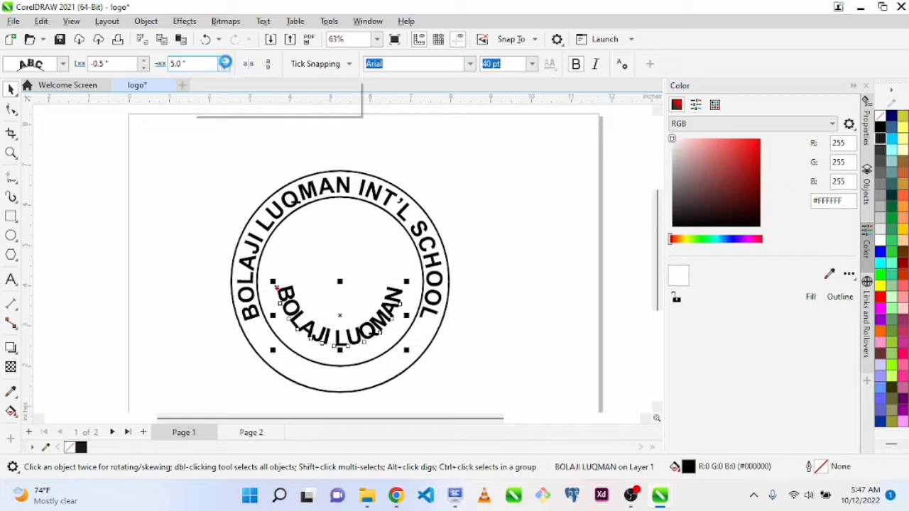
{"action": "left_click", "coordinate": [224, 61]}
{"action": "left_click", "coordinate": [224, 68]}
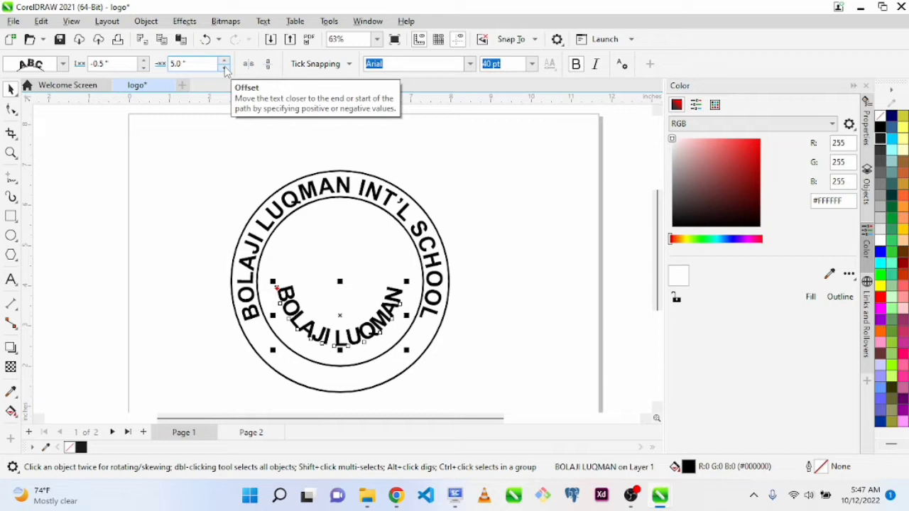
Adjust the lower name text's distance from the path to -0.45 inches
{"action": "left_click", "coordinate": [142, 61]}
{"action": "left_click", "coordinate": [142, 61]}
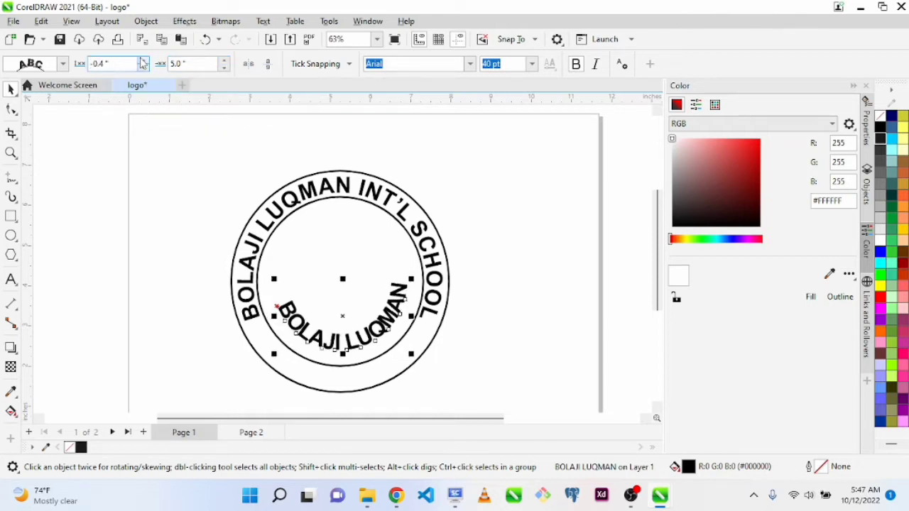
{"action": "left_click", "coordinate": [142, 61]}
{"action": "left_click", "coordinate": [142, 61]}
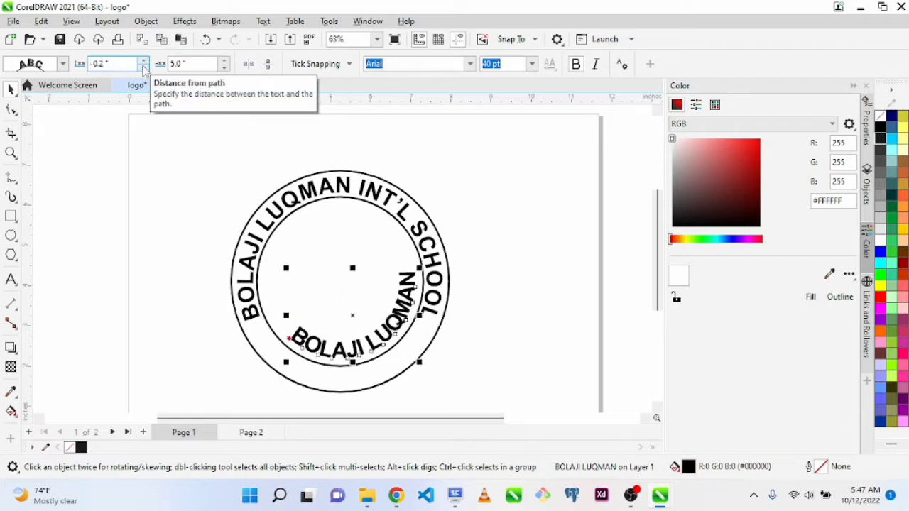
{"action": "left_click", "coordinate": [144, 69]}
{"action": "left_click", "coordinate": [145, 69]}
{"action": "left_click", "coordinate": [144, 69]}
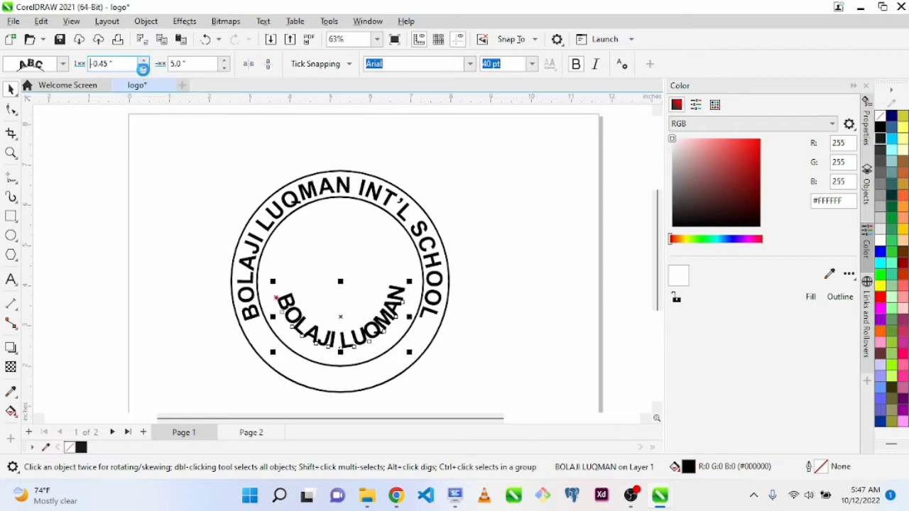
{"action": "left_click", "coordinate": [144, 68]}
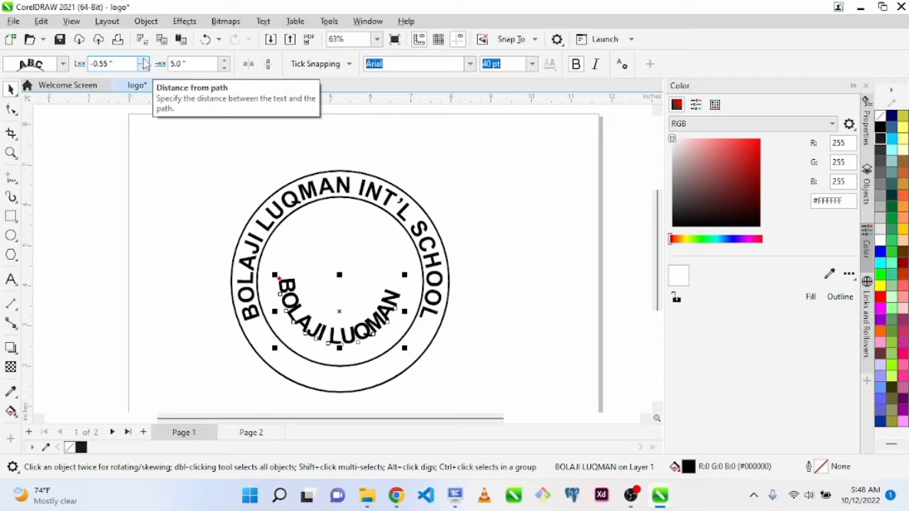
{"action": "left_click", "coordinate": [143, 61]}
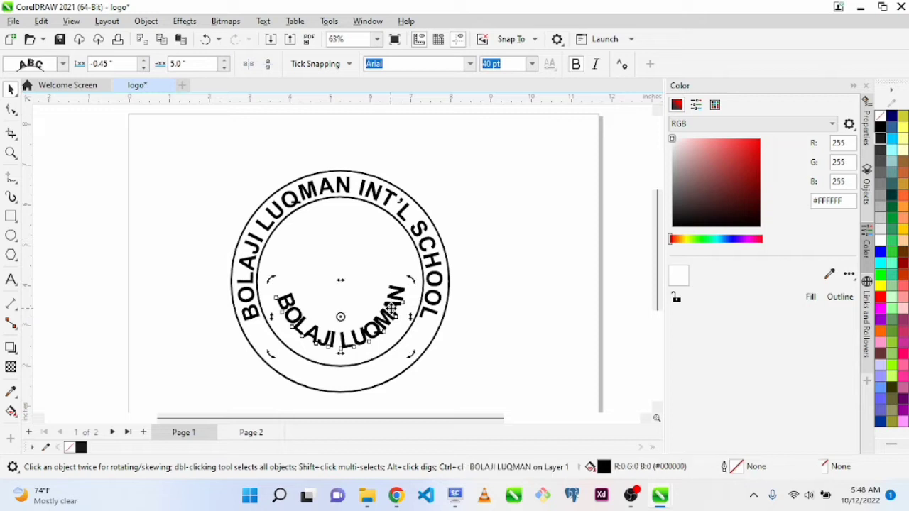
Widen the letter spacing of the lower name text slightly with the Shape tool
{"action": "double_click", "coordinate": [392, 311]}
{"action": "key", "text": "ctrl+a"}
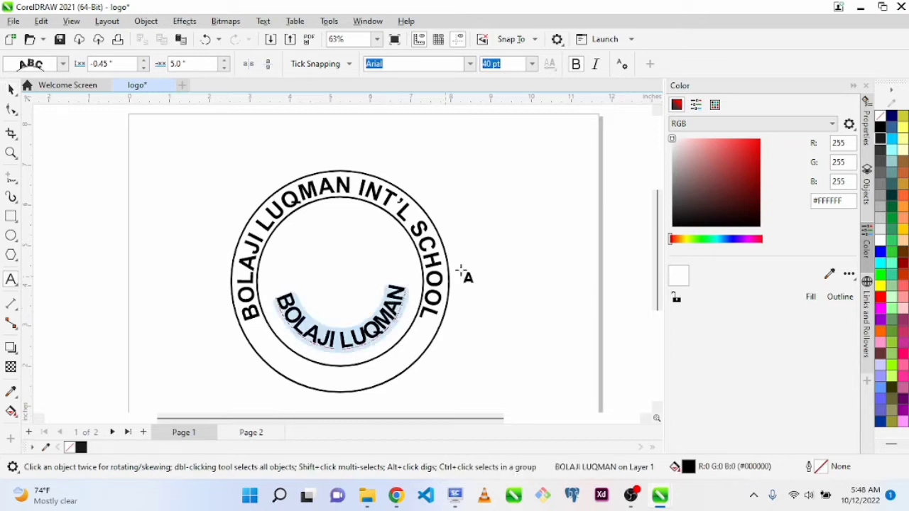
{"action": "key", "text": "F10"}
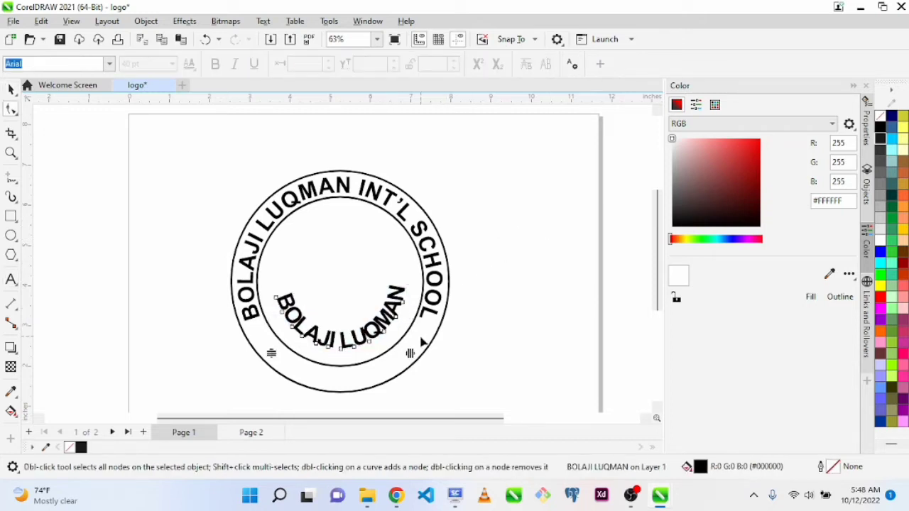
{"action": "left_click_drag", "start_coordinate": [410, 353], "coordinate": [421, 356]}
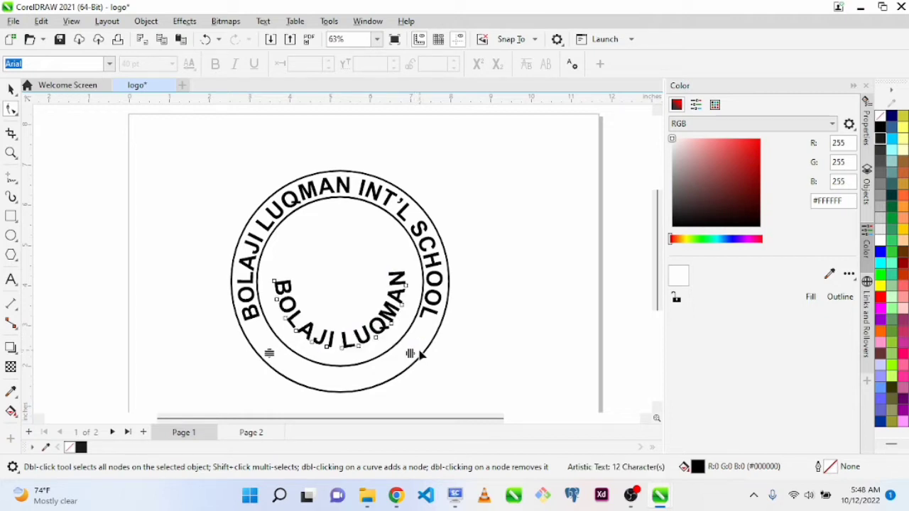
{"action": "key", "text": "space"}
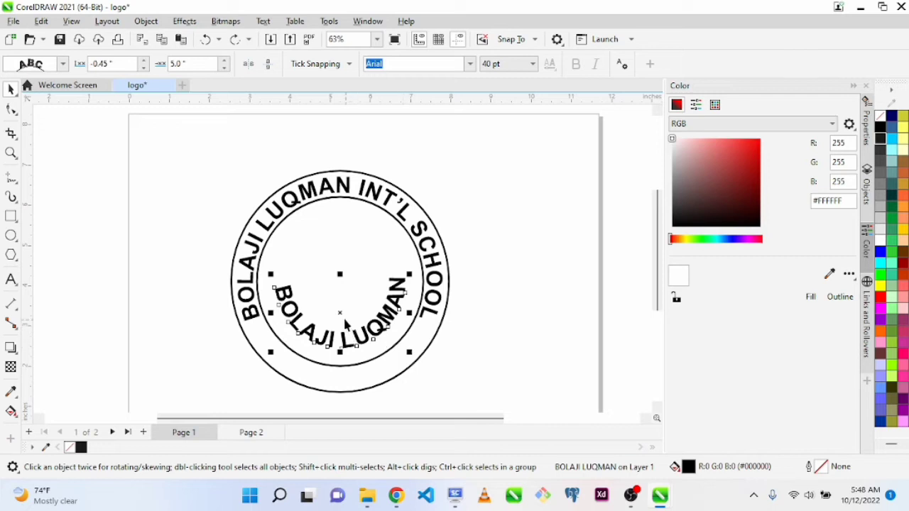
Move the lower name text outward into the band between the rings by setting its distance from the path to 0.5 inches
{"action": "left_click_drag", "start_coordinate": [346, 324], "coordinate": [342, 389]}
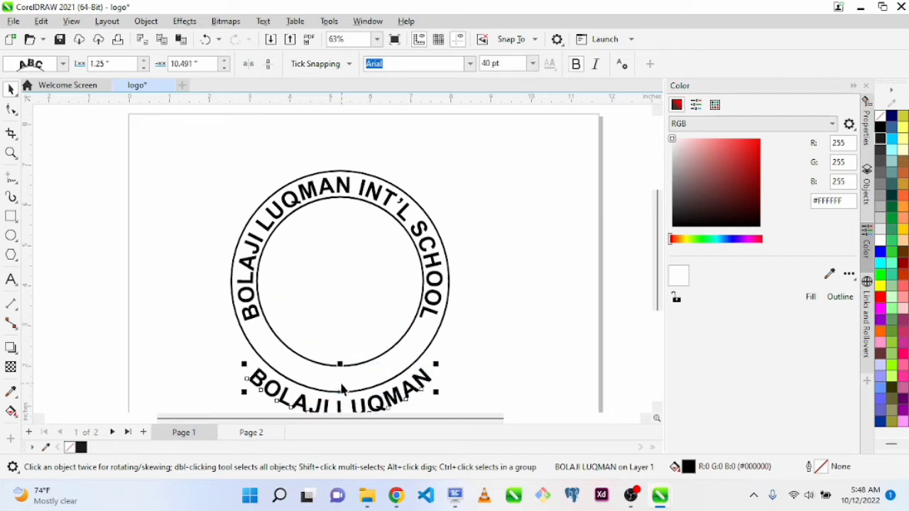
{"action": "key", "text": "ctrl+z"}
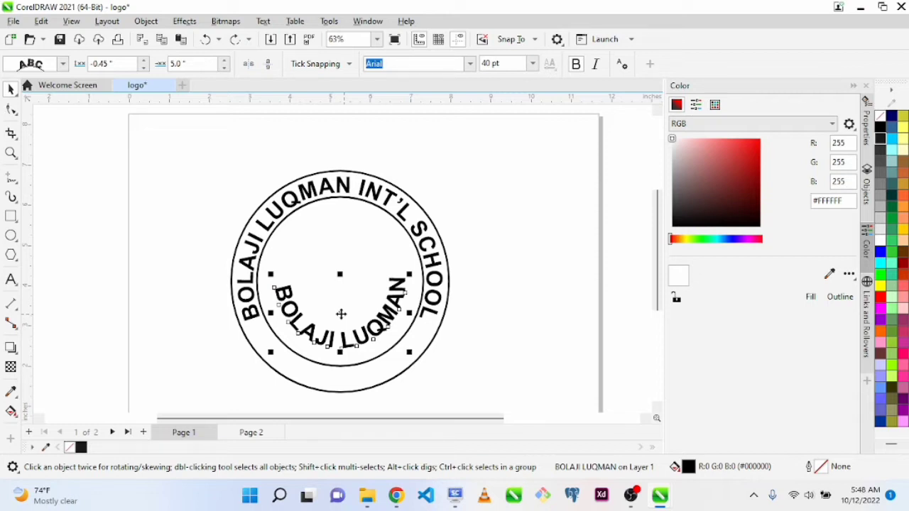
{"action": "left_click", "coordinate": [144, 61]}
{"action": "left_click", "coordinate": [144, 60]}
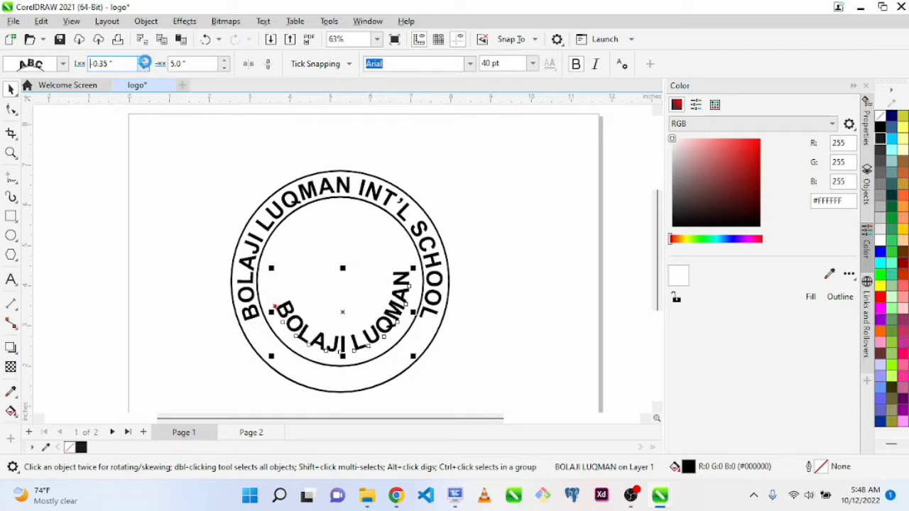
{"action": "left_click", "coordinate": [143, 60]}
{"action": "left_click", "coordinate": [143, 61]}
{"action": "left_click", "coordinate": [143, 61]}
{"action": "left_click", "coordinate": [143, 61]}
{"action": "left_click", "coordinate": [144, 61]}
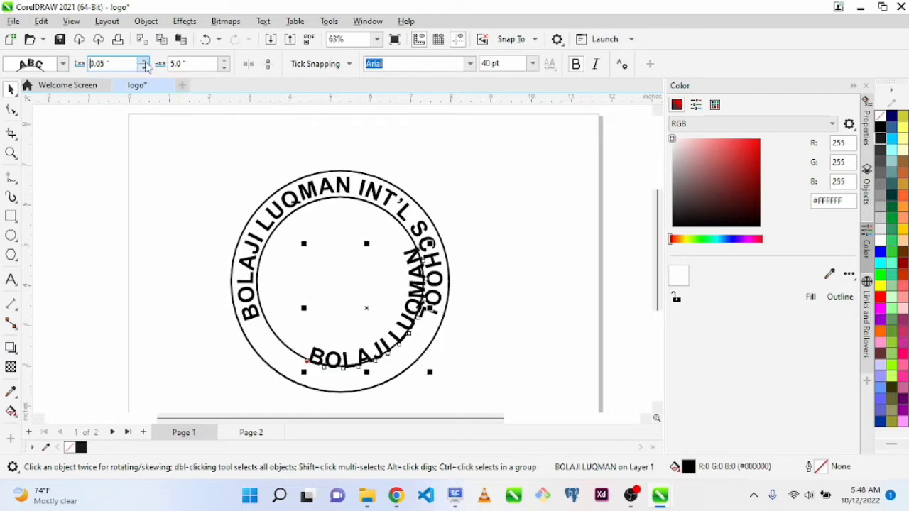
{"action": "left_click", "coordinate": [143, 62]}
{"action": "left_click", "coordinate": [143, 61]}
{"action": "left_click", "coordinate": [144, 62]}
{"action": "left_click", "coordinate": [144, 61]}
{"action": "left_click", "coordinate": [143, 61]}
{"action": "left_click", "coordinate": [144, 61]}
{"action": "left_click", "coordinate": [143, 61]}
{"action": "left_click", "coordinate": [143, 61]}
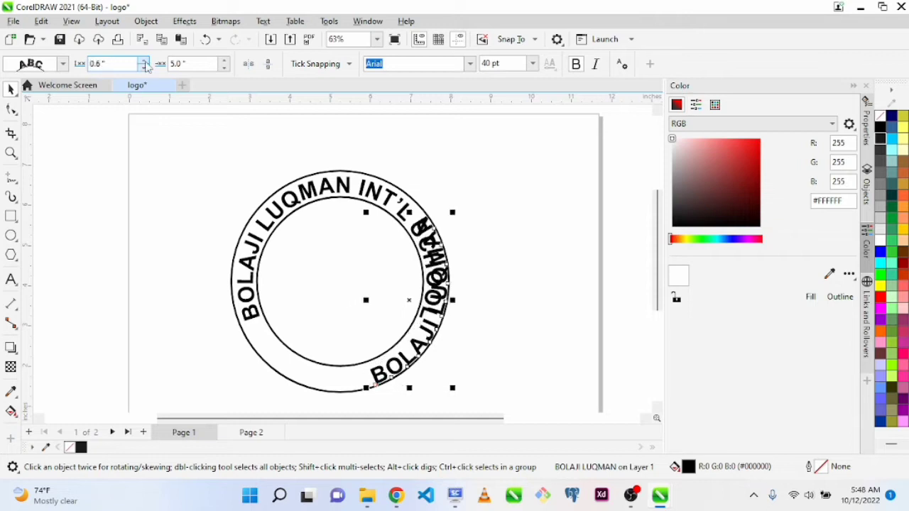
{"action": "left_click", "coordinate": [143, 61]}
{"action": "left_click", "coordinate": [144, 61]}
{"action": "left_click", "coordinate": [143, 62]}
{"action": "left_click", "coordinate": [143, 61]}
{"action": "left_click", "coordinate": [145, 65]}
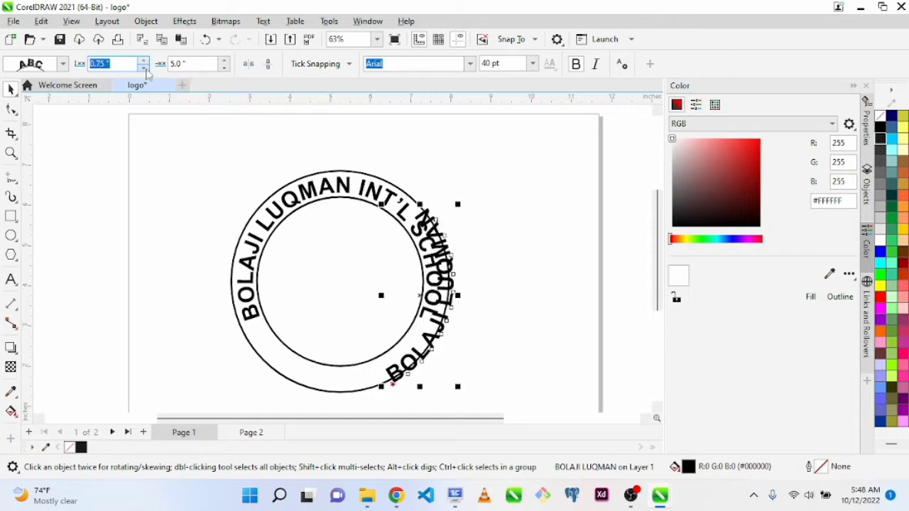
{"action": "left_click", "coordinate": [146, 65]}
{"action": "left_click", "coordinate": [146, 65]}
{"action": "left_click", "coordinate": [145, 66]}
{"action": "left_click", "coordinate": [145, 67]}
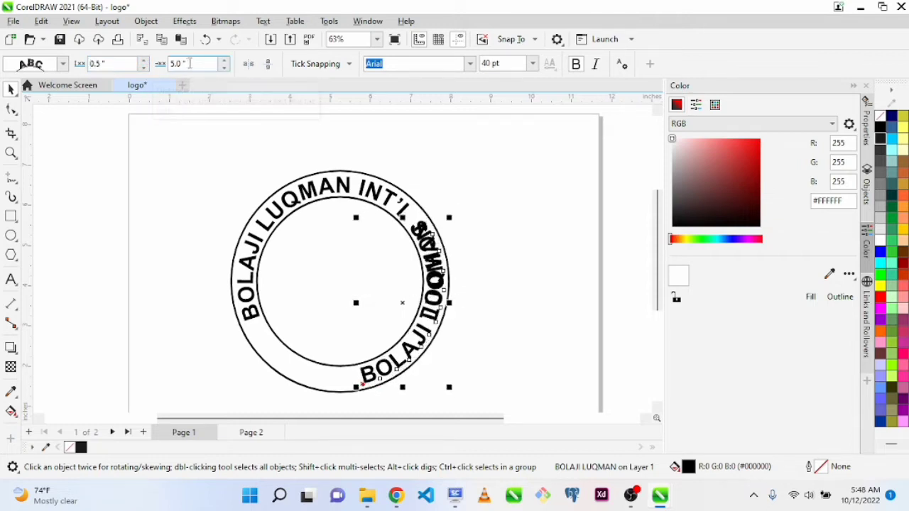
Increase the lower name text's offset along the path to 5.85 inches, and bring the CorelDRAW window back maximized
{"action": "left_click", "coordinate": [226, 62]}
{"action": "left_click", "coordinate": [226, 61]}
{"action": "left_click", "coordinate": [226, 61]}
{"action": "left_click", "coordinate": [226, 61]}
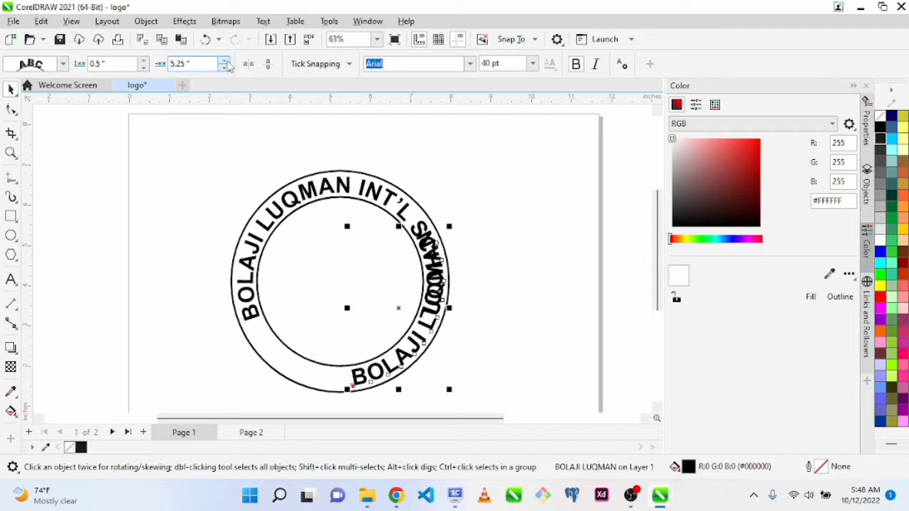
{"action": "left_click", "coordinate": [225, 61]}
{"action": "left_click", "coordinate": [226, 61]}
{"action": "left_click", "coordinate": [226, 61]}
{"action": "left_click", "coordinate": [226, 62]}
{"action": "left_click", "coordinate": [226, 61]}
{"action": "left_click", "coordinate": [226, 62]}
{"action": "left_click", "coordinate": [226, 62]}
{"action": "left_click", "coordinate": [226, 62]}
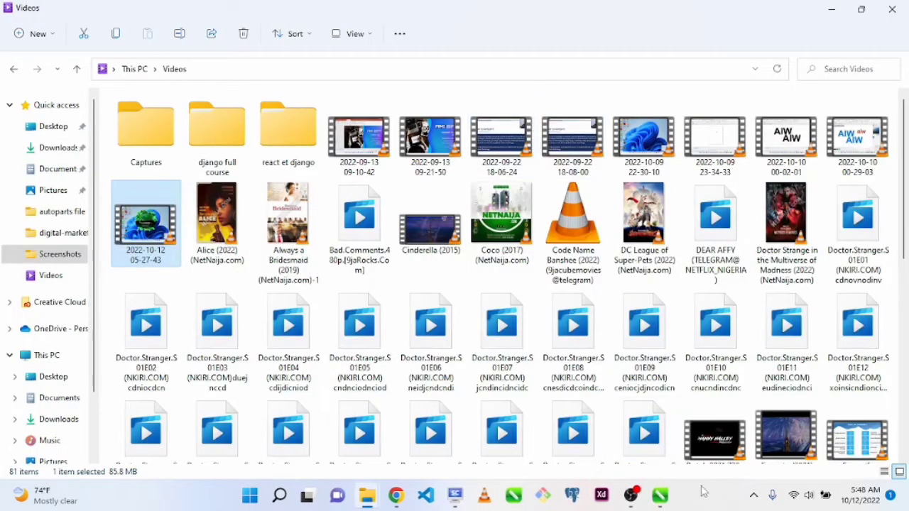
{"action": "left_click", "coordinate": [660, 495]}
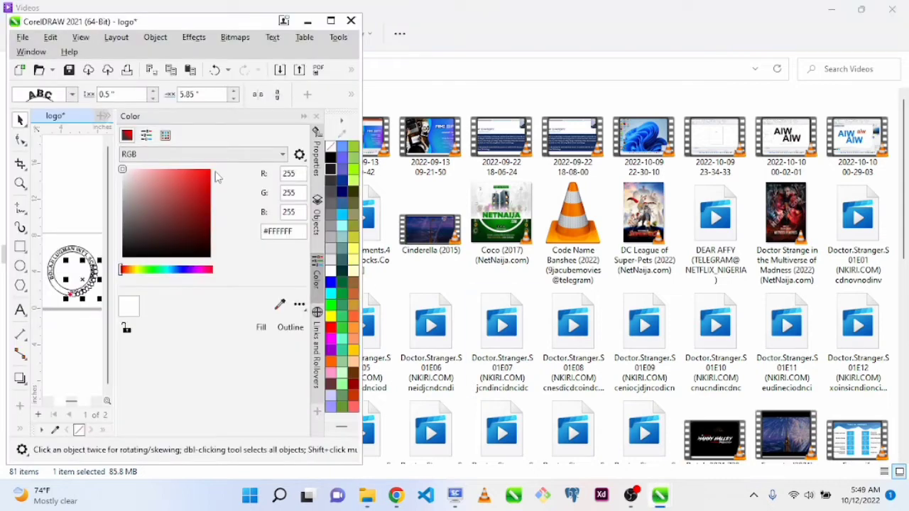
{"action": "left_click", "coordinate": [331, 21]}
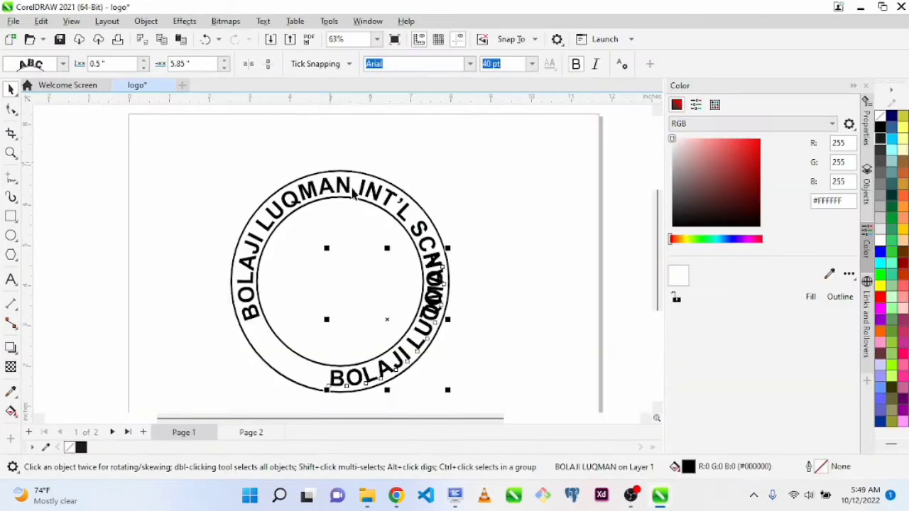
Shift the lower name text around to the bottom of the ring by setting its offset to 8.15 inches
{"action": "left_click", "coordinate": [225, 59]}
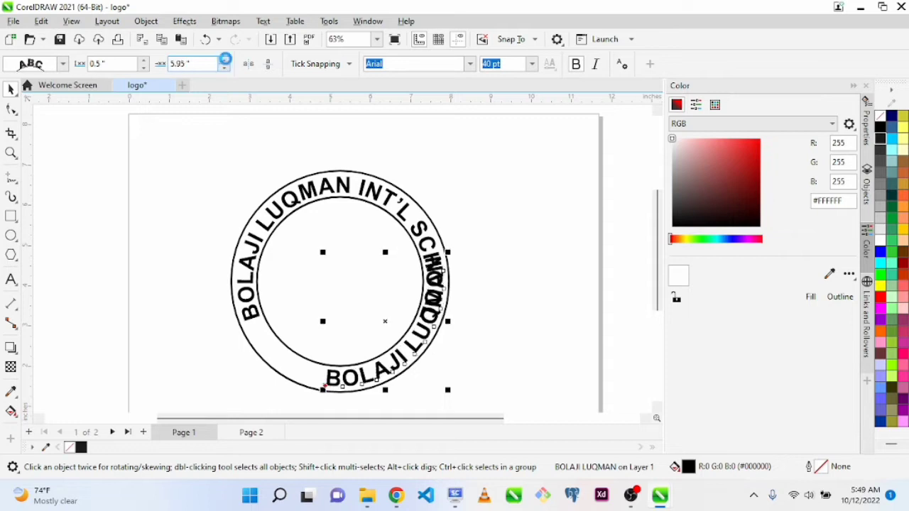
{"action": "left_click", "coordinate": [225, 60]}
{"action": "left_click", "coordinate": [225, 60]}
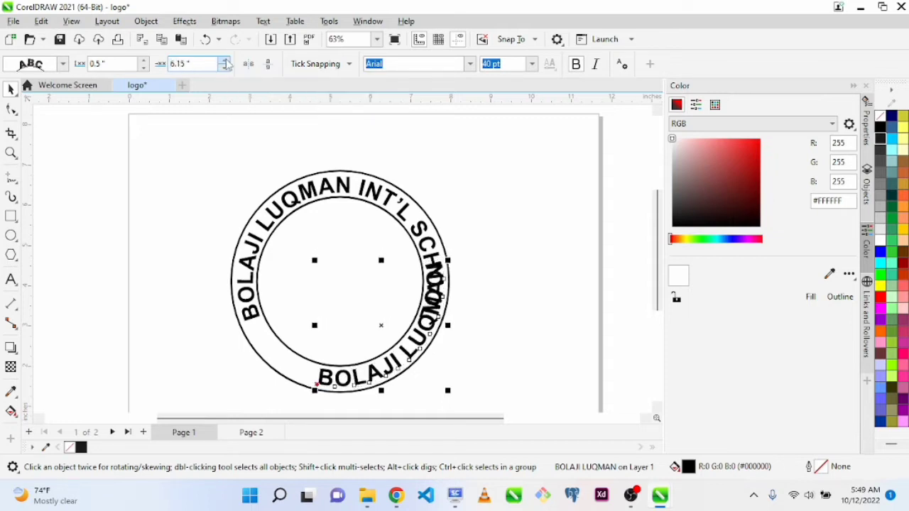
{"action": "left_click", "coordinate": [225, 61]}
{"action": "left_click", "coordinate": [225, 61]}
{"action": "left_click", "coordinate": [226, 61]}
{"action": "left_click", "coordinate": [225, 61]}
{"action": "left_click", "coordinate": [225, 61]}
{"action": "left_click", "coordinate": [226, 61]}
{"action": "left_click", "coordinate": [226, 61]}
{"action": "left_click", "coordinate": [226, 61]}
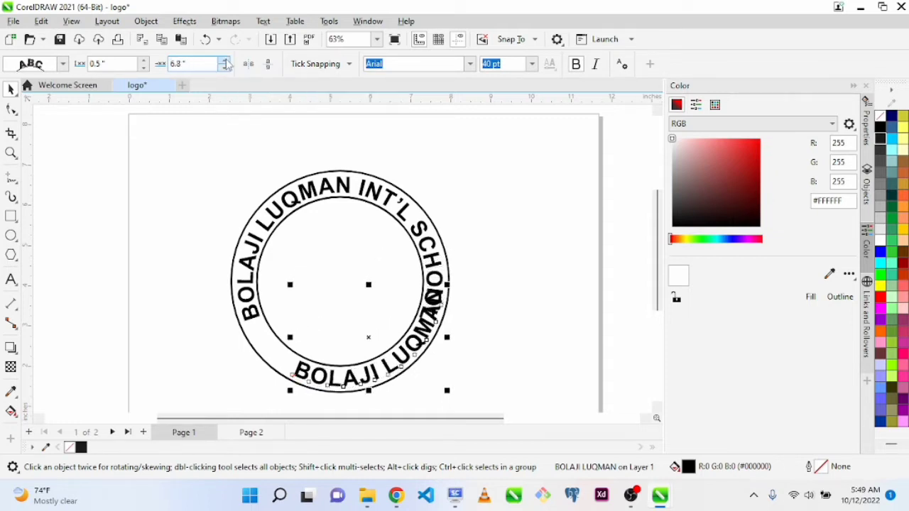
{"action": "left_click", "coordinate": [225, 61]}
{"action": "left_click", "coordinate": [225, 61]}
{"action": "left_click", "coordinate": [225, 61]}
{"action": "left_click", "coordinate": [225, 61]}
{"action": "left_click", "coordinate": [225, 61]}
{"action": "left_click", "coordinate": [226, 61]}
{"action": "left_click", "coordinate": [225, 61]}
{"action": "left_click", "coordinate": [225, 61]}
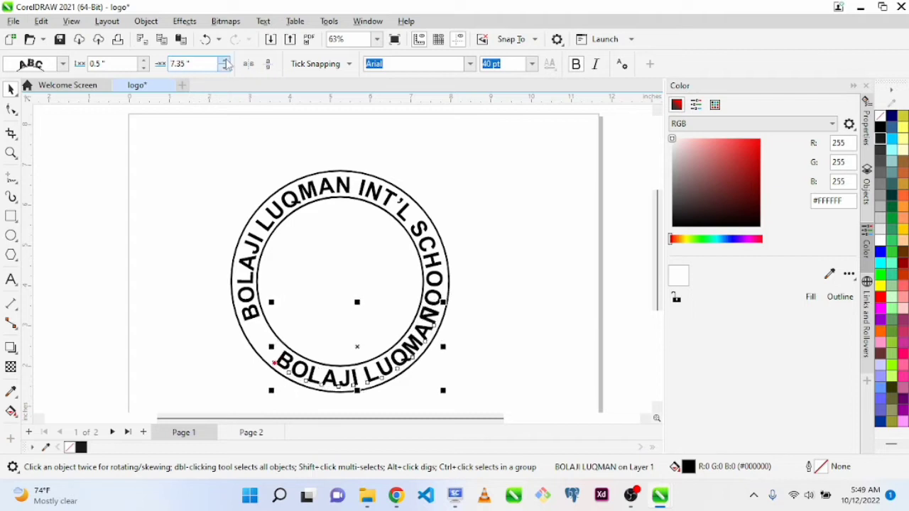
{"action": "left_click", "coordinate": [225, 61]}
{"action": "left_click", "coordinate": [225, 61]}
{"action": "left_click", "coordinate": [225, 61]}
{"action": "left_click", "coordinate": [225, 61]}
{"action": "left_click", "coordinate": [226, 61]}
{"action": "left_click", "coordinate": [225, 61]}
{"action": "left_click", "coordinate": [226, 61]}
{"action": "left_click", "coordinate": [225, 61]}
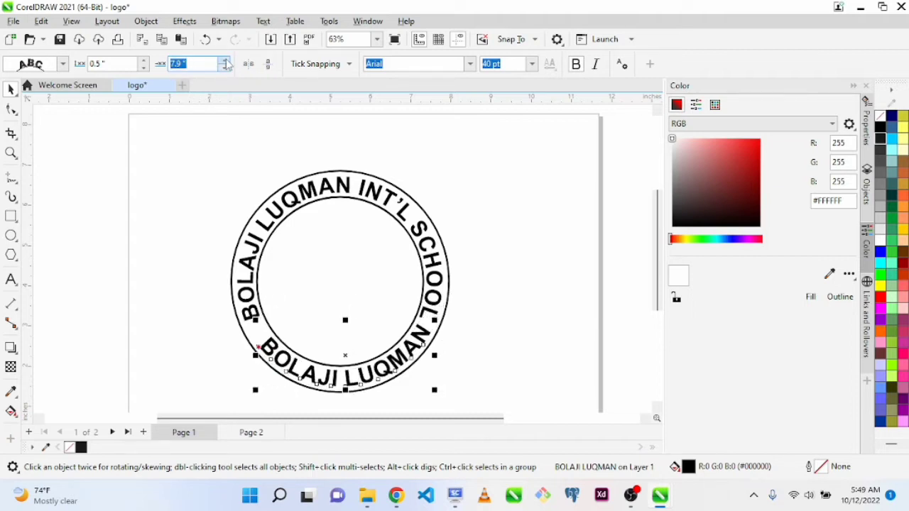
{"action": "left_click", "coordinate": [226, 61]}
{"action": "left_click", "coordinate": [226, 61]}
{"action": "left_click", "coordinate": [225, 61]}
{"action": "left_click", "coordinate": [226, 61]}
{"action": "left_click", "coordinate": [225, 61]}
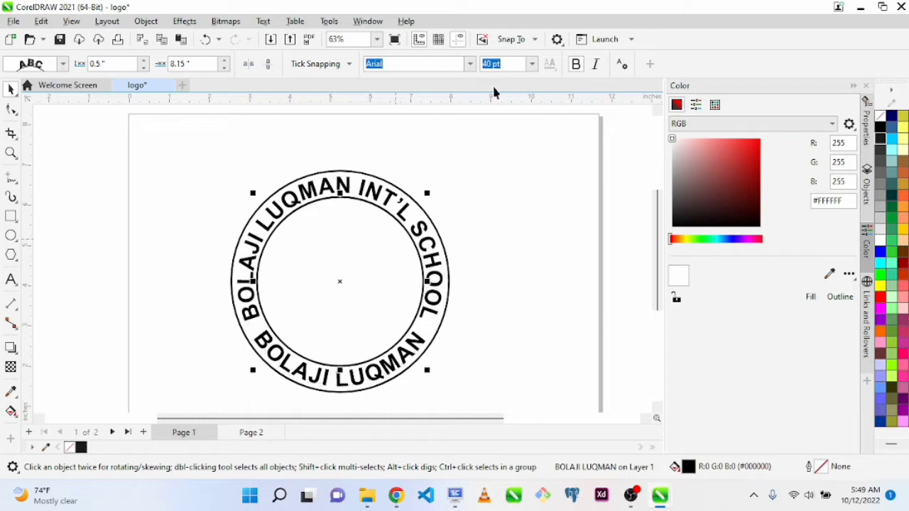
{"action": "left_click", "coordinate": [565, 207]}
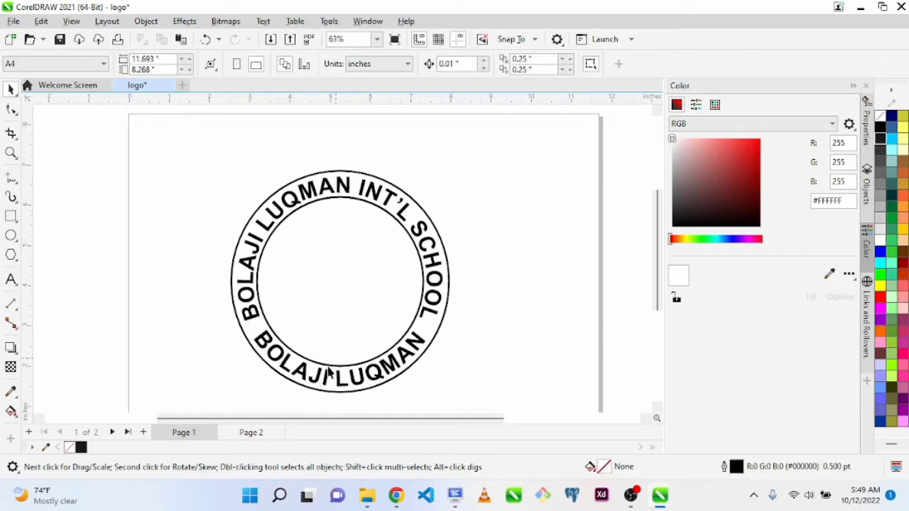
Try path distances between 0.45 and 1.2 inches for the lower name text, and restore 0.5 inches
{"action": "left_click", "coordinate": [305, 370]}
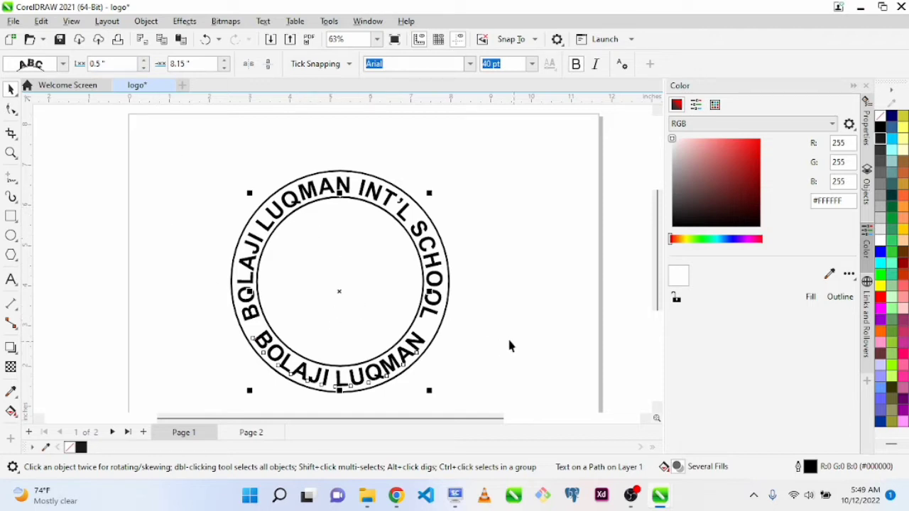
{"action": "left_click", "coordinate": [221, 250]}
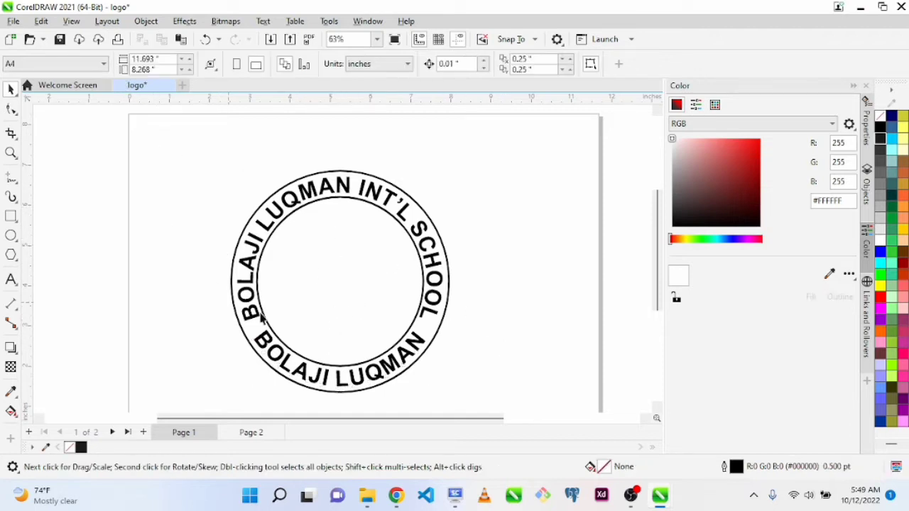
{"action": "left_click", "coordinate": [266, 343]}
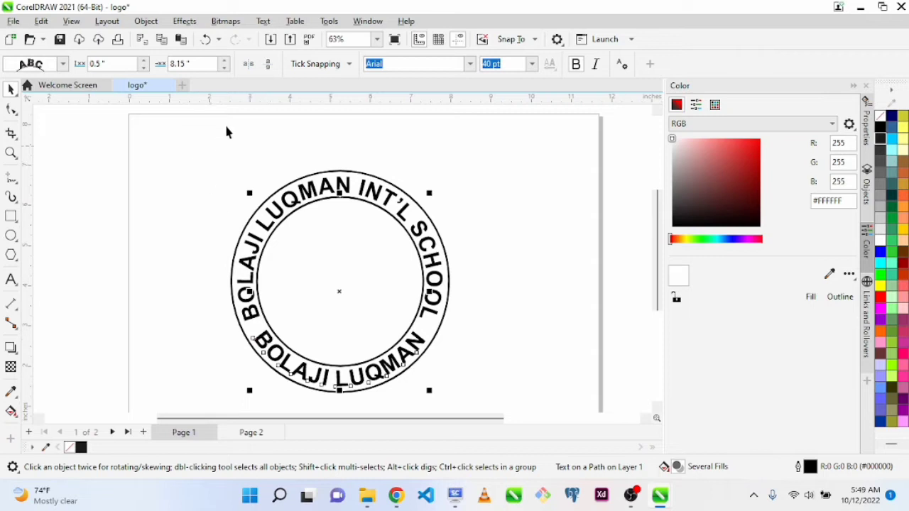
{"action": "left_click", "coordinate": [141, 62]}
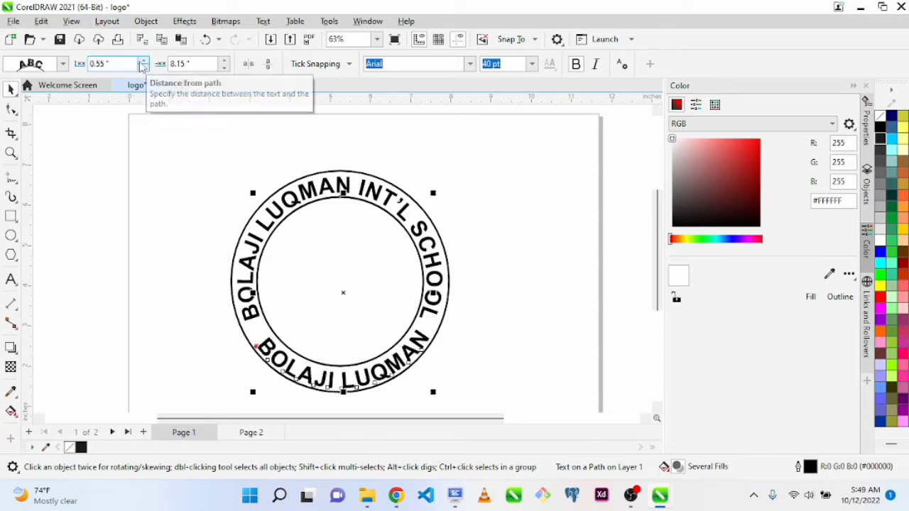
{"action": "left_click_drag", "start_coordinate": [141, 61], "coordinate": [142, 64]}
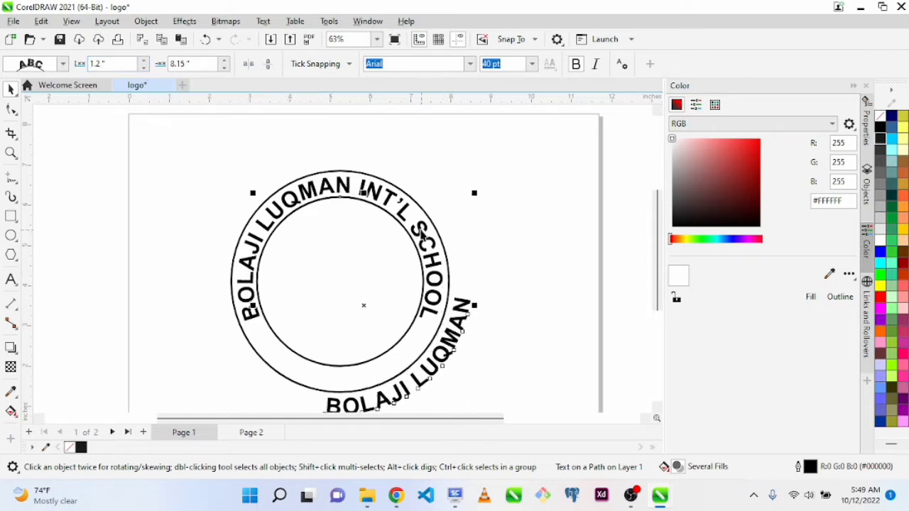
{"action": "left_click", "coordinate": [141, 68]}
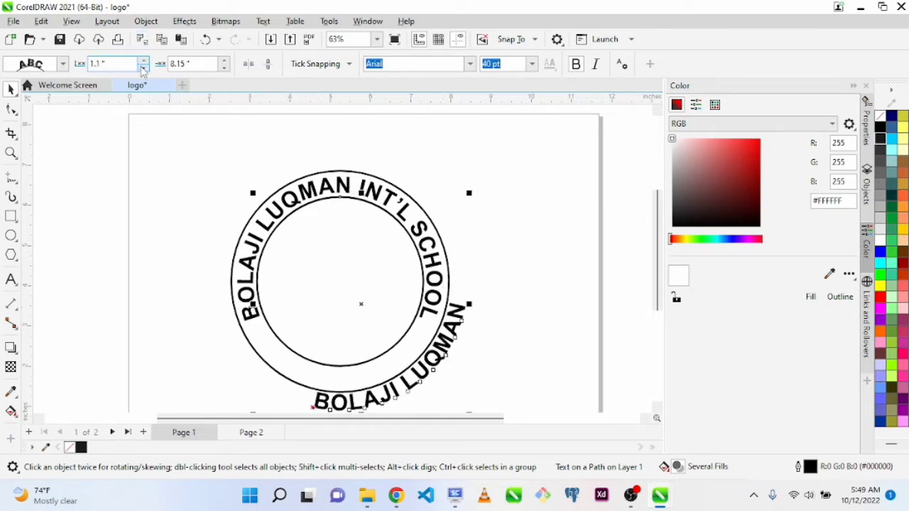
{"action": "left_click_drag", "start_coordinate": [141, 68], "coordinate": [141, 68]}
{"action": "left_click", "coordinate": [141, 68]}
{"action": "left_click", "coordinate": [140, 68]}
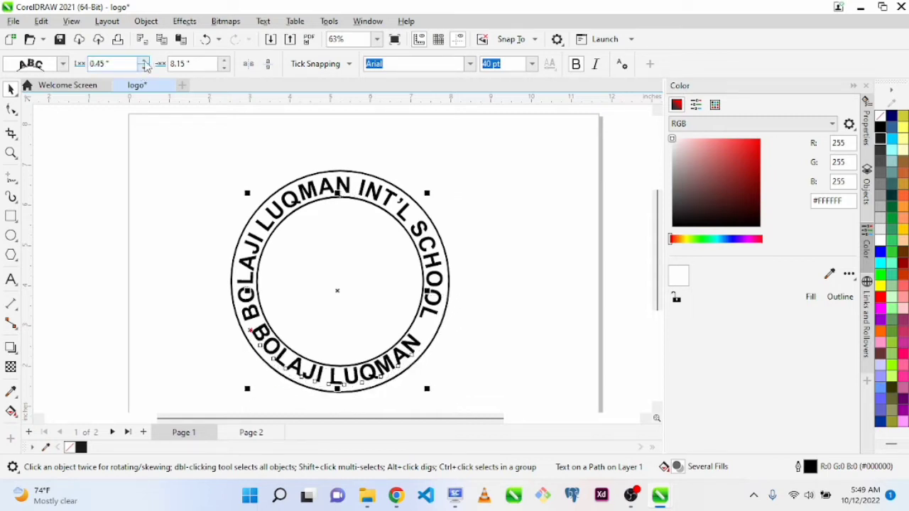
{"action": "left_click", "coordinate": [144, 61]}
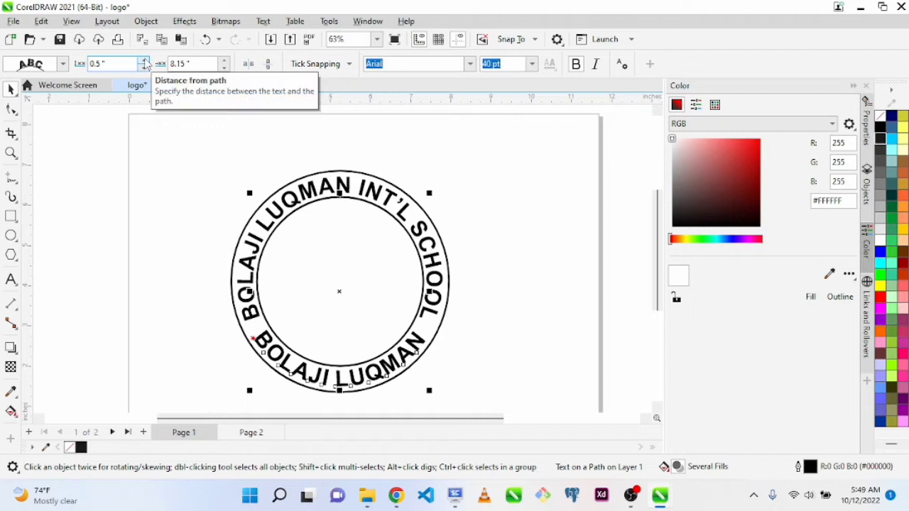
{"action": "left_click", "coordinate": [144, 61]}
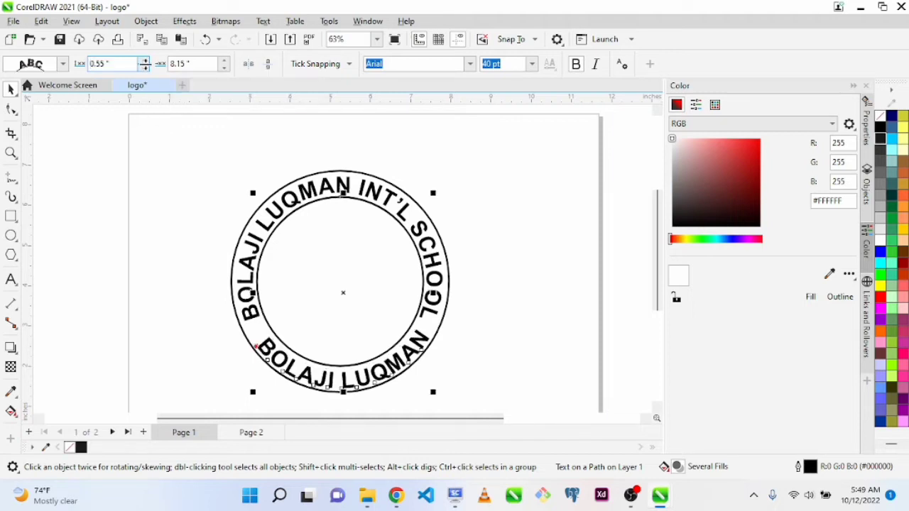
{"action": "left_click", "coordinate": [144, 66]}
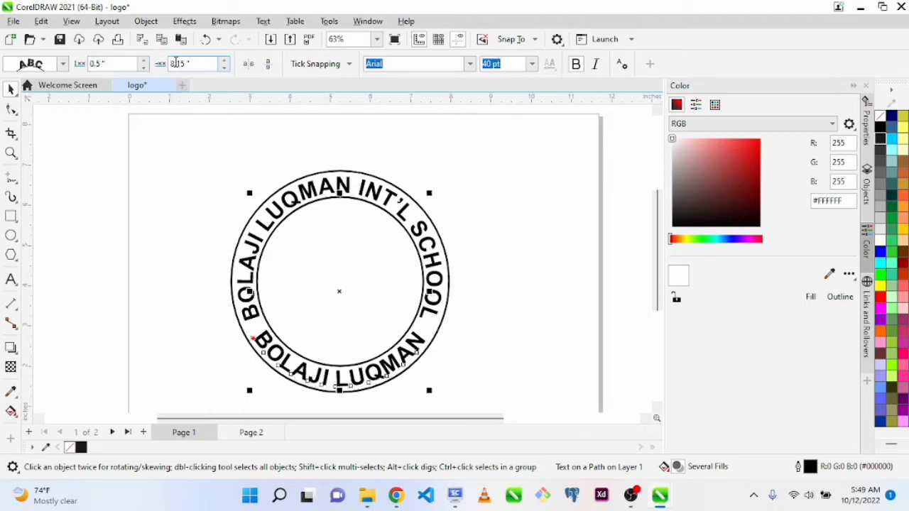
Fine-tune the lower name text's offset to 8.05 inches to center it along the bottom of the ring
{"action": "left_click", "coordinate": [223, 60]}
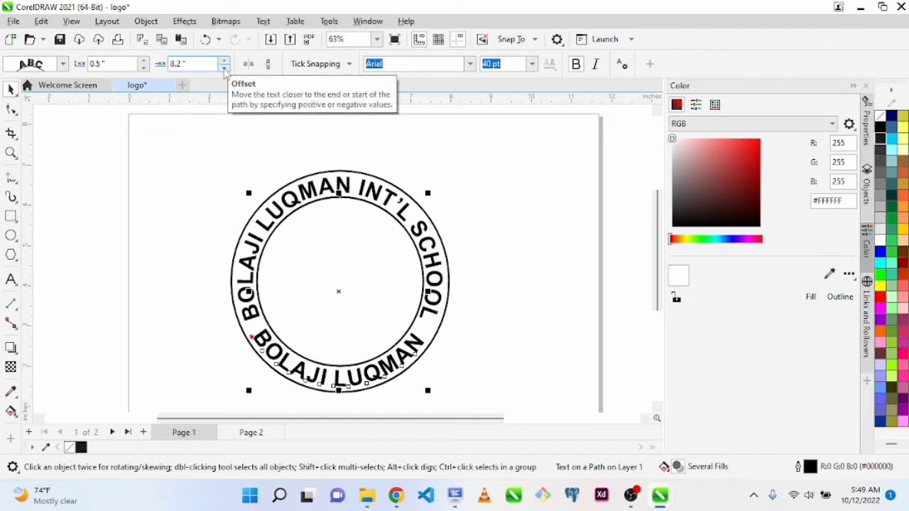
{"action": "left_click", "coordinate": [225, 69]}
{"action": "left_click", "coordinate": [224, 69]}
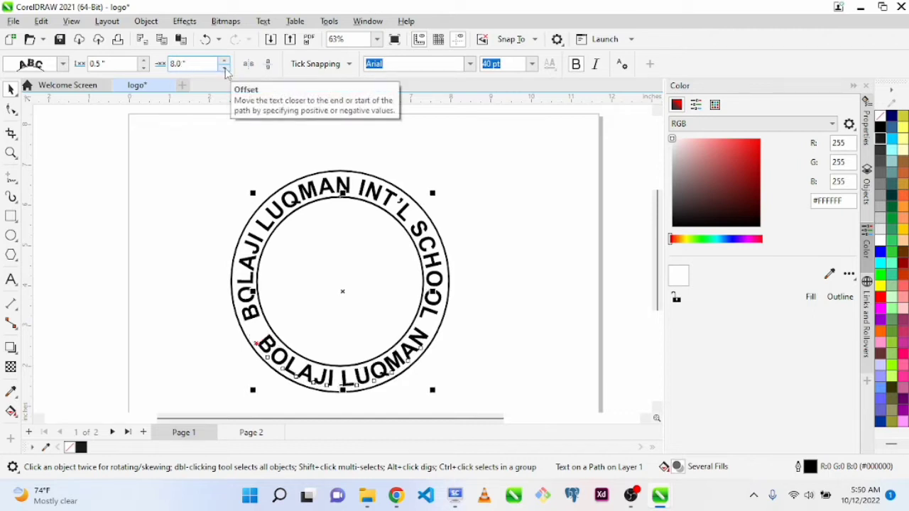
{"action": "left_click", "coordinate": [224, 61]}
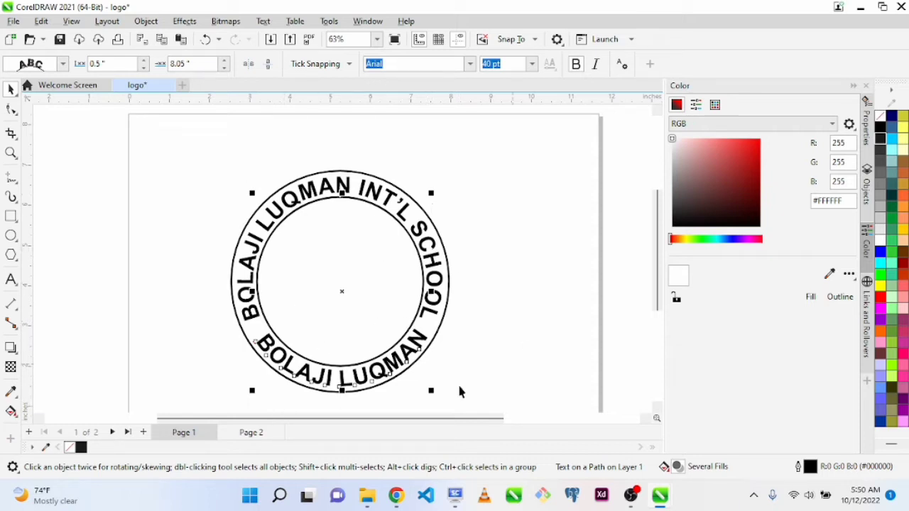
{"action": "left_click", "coordinate": [458, 349]}
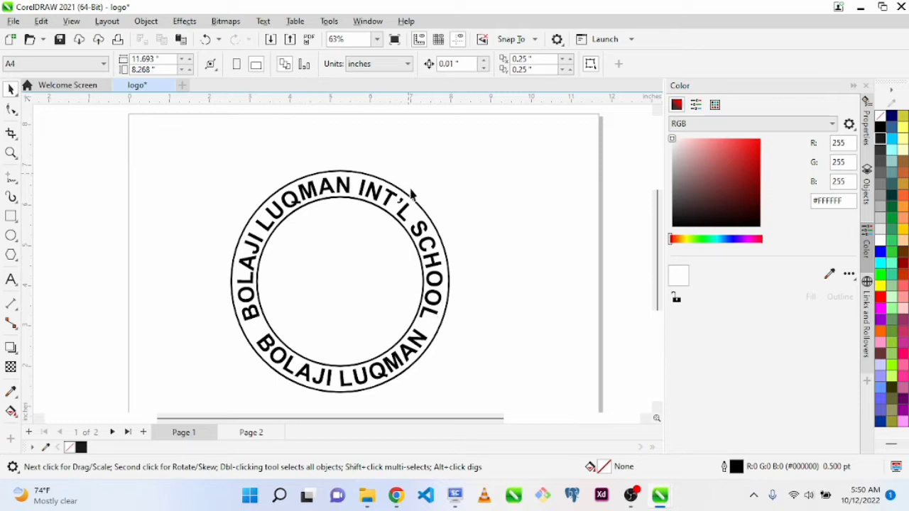
Set all of the curved name text along the bottom of the ring to a 36 pt font size
{"action": "left_click", "coordinate": [342, 381]}
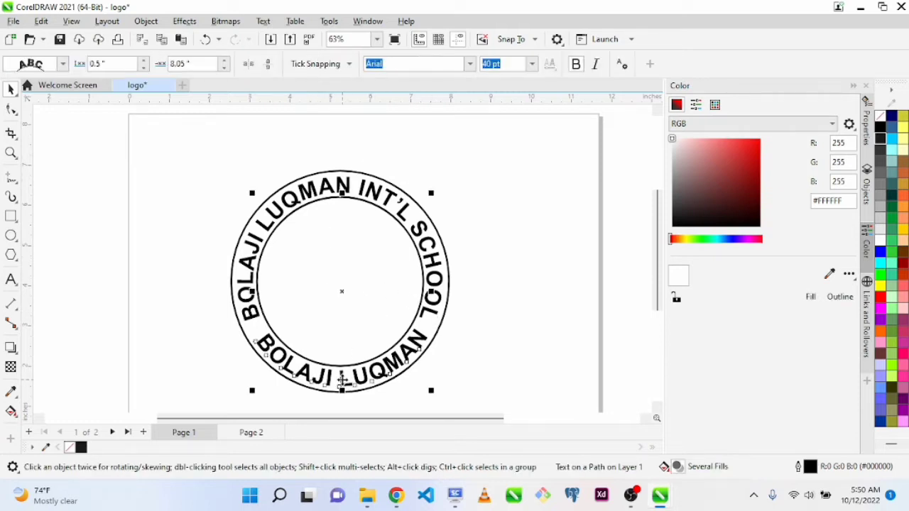
{"action": "left_click", "coordinate": [361, 382]}
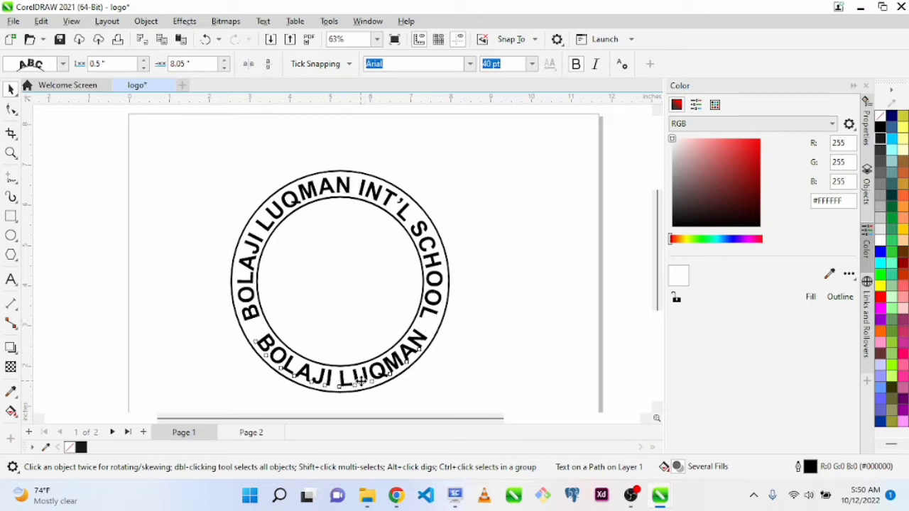
{"action": "double_click", "coordinate": [361, 382]}
{"action": "key", "text": "ctrl+a"}
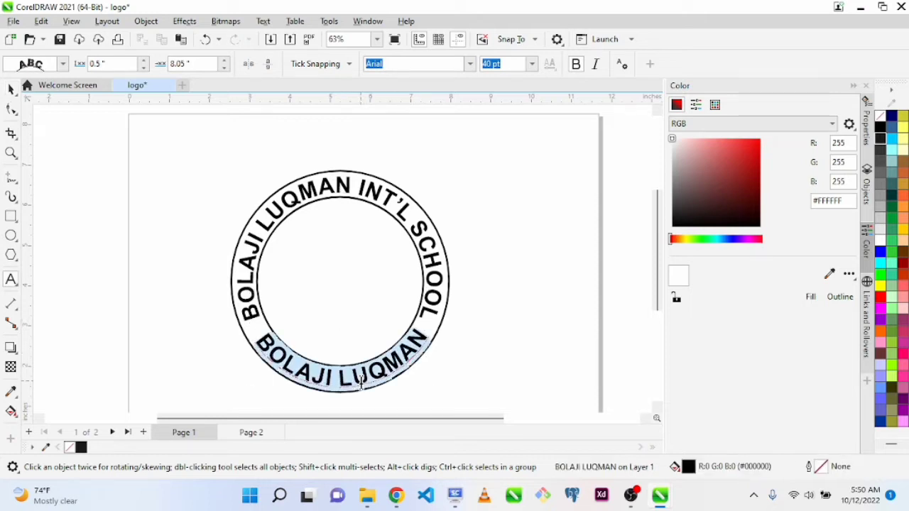
{"action": "left_click", "coordinate": [490, 64]}
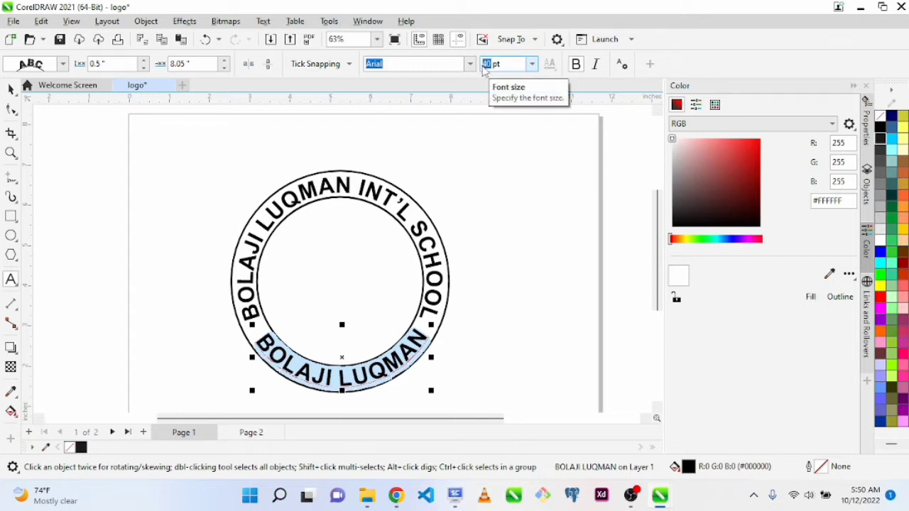
{"action": "left_click", "coordinate": [521, 65]}
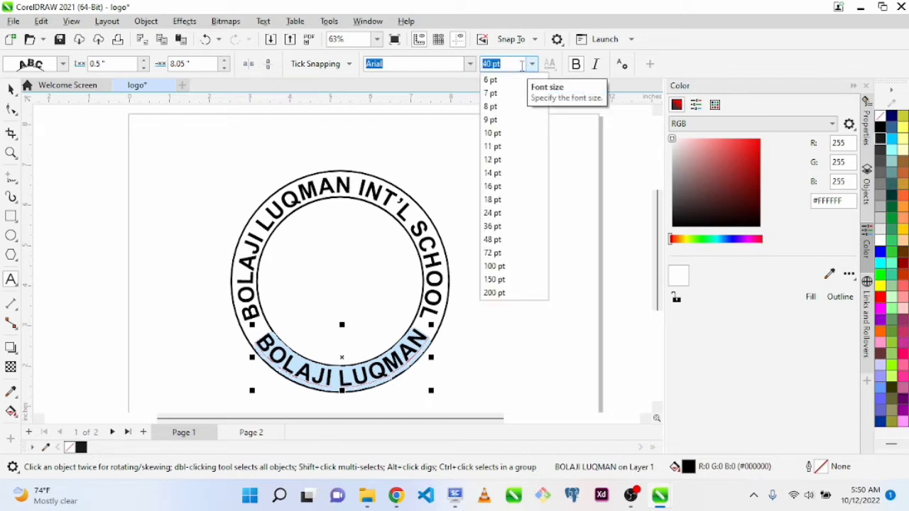
{"action": "left_click", "coordinate": [492, 226]}
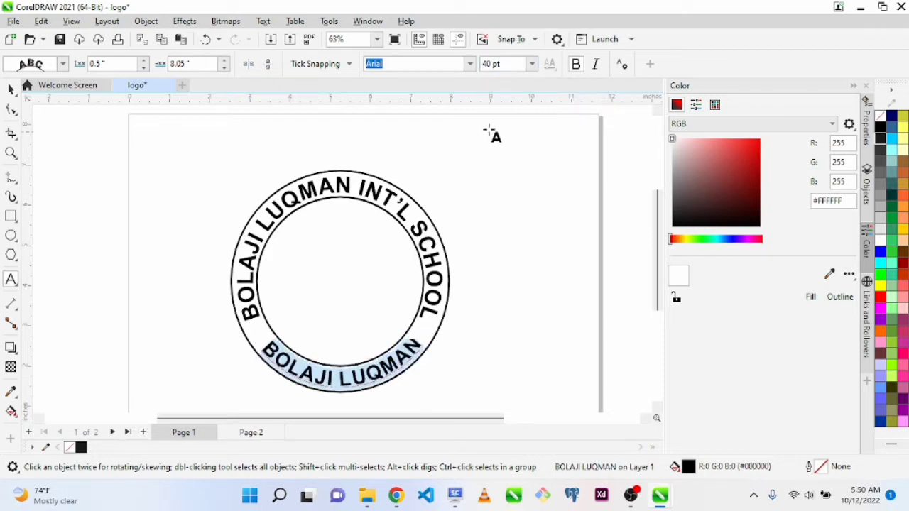
Reduce the school name curved along the top of the ring to 36 pt and deselect it
{"action": "left_click", "coordinate": [441, 279]}
{"action": "key", "text": "ctrl+a"}
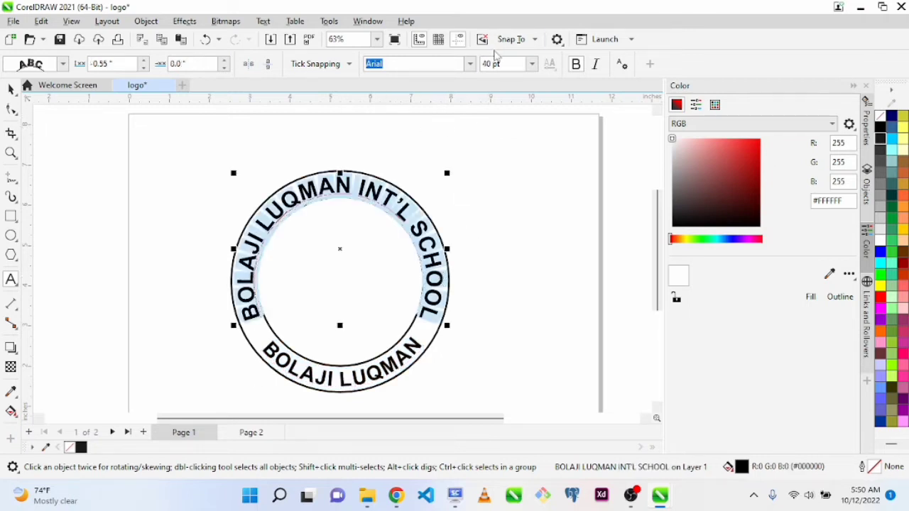
{"action": "left_click", "coordinate": [533, 64]}
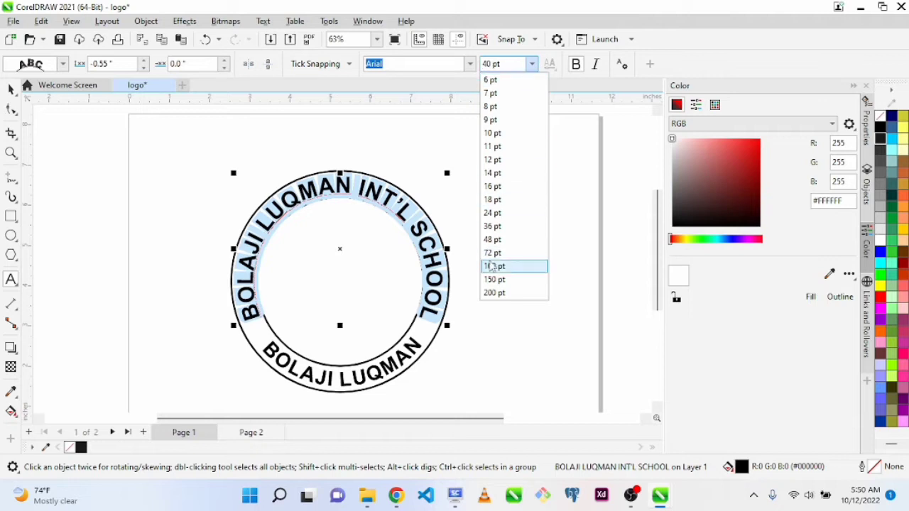
{"action": "left_click", "coordinate": [492, 227]}
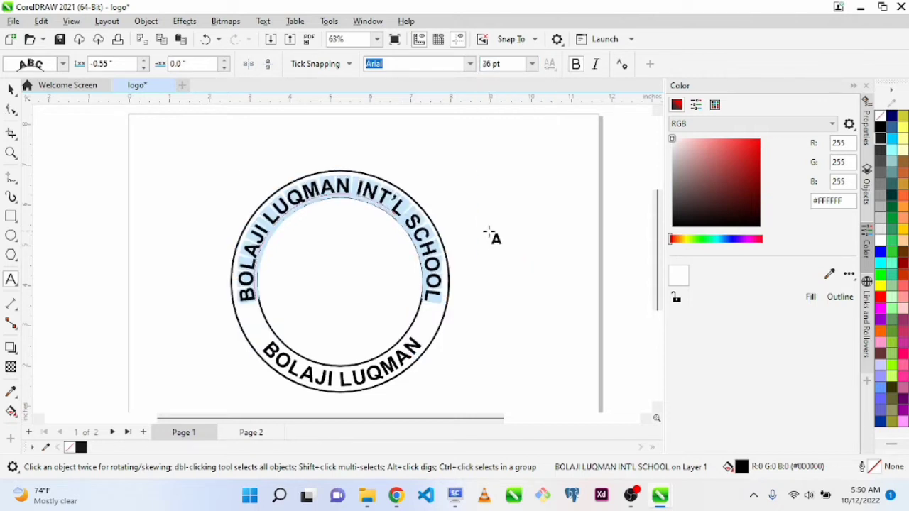
{"action": "key", "text": "ctrl+space"}
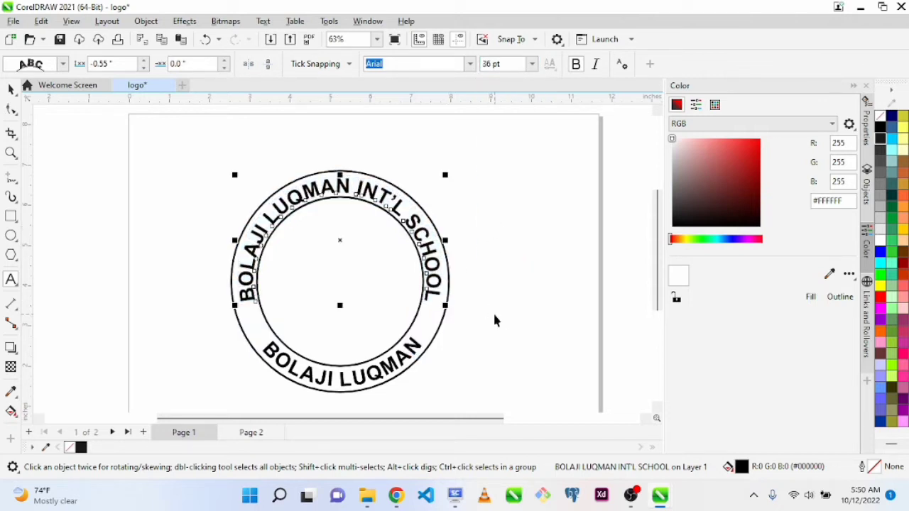
{"action": "left_click", "coordinate": [495, 315]}
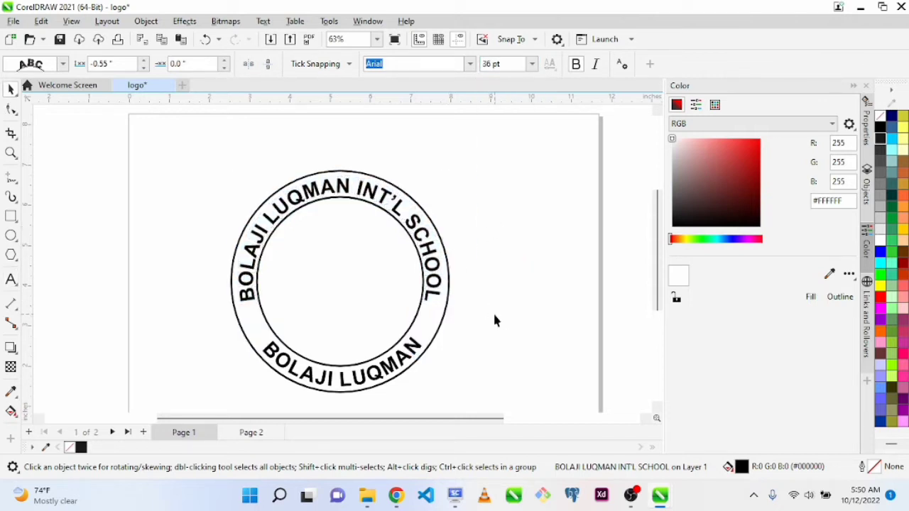
Set the upper school name's distance from its path to -0.5 inches to center it within the ring
{"action": "left_click", "coordinate": [315, 189]}
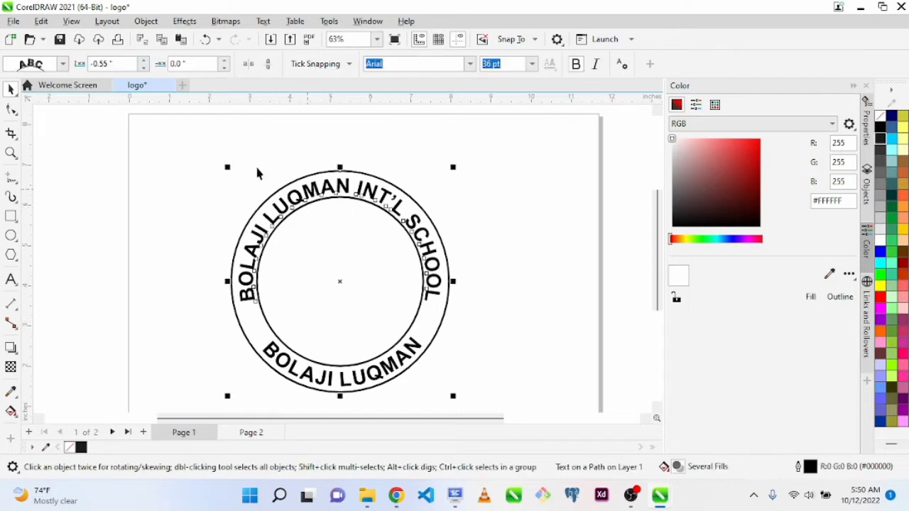
{"action": "left_click", "coordinate": [143, 62]}
{"action": "left_click", "coordinate": [450, 345]}
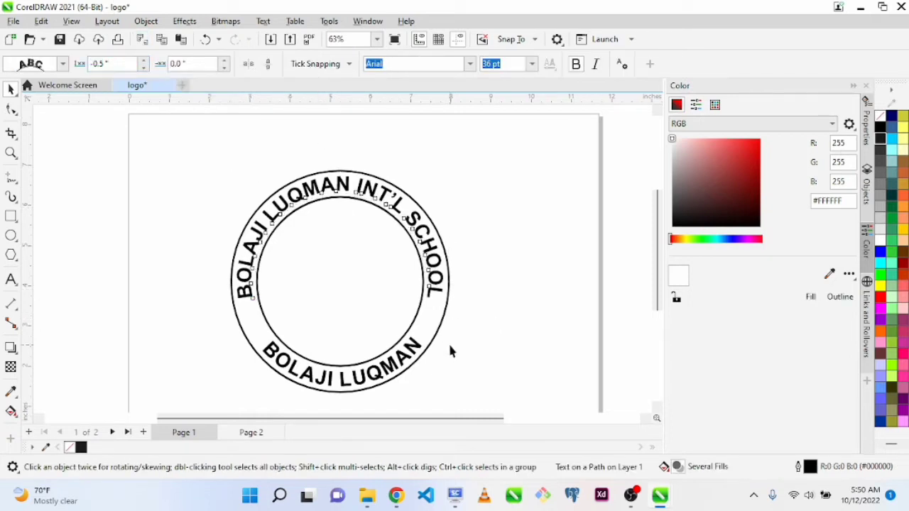
Try replacing the lower name text with wording that starts "AND COLL", and undo the replacement to restore the original text
{"action": "left_click", "coordinate": [377, 375]}
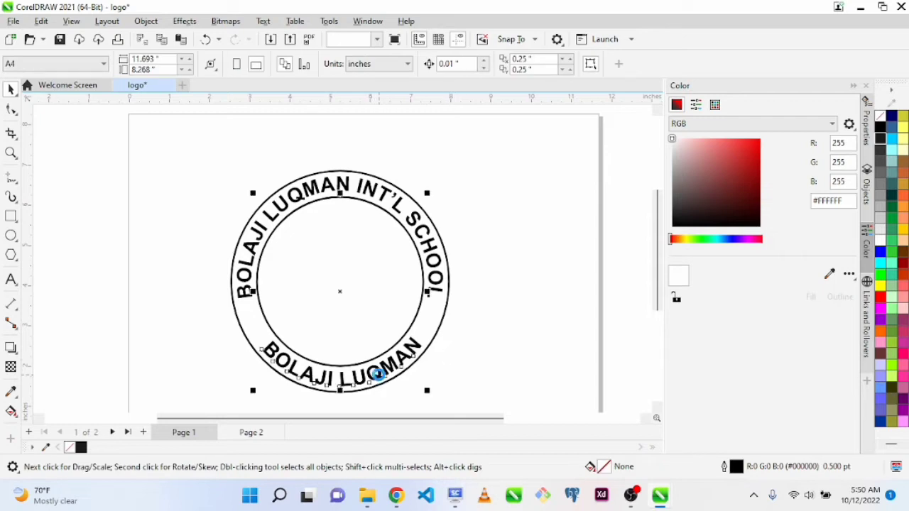
{"action": "double_click", "coordinate": [379, 375]}
{"action": "key", "text": "ctrl+a"}
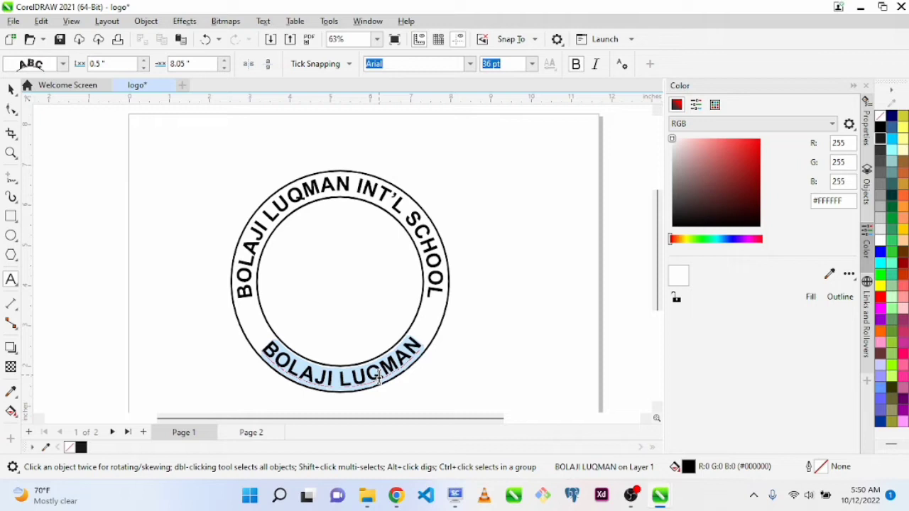
{"action": "type", "text": "AND"}
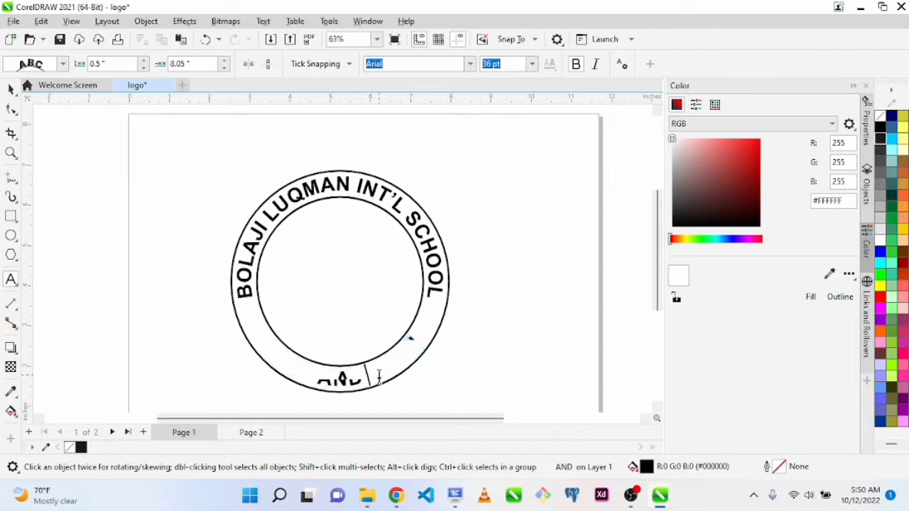
{"action": "type", "text": " COLL"}
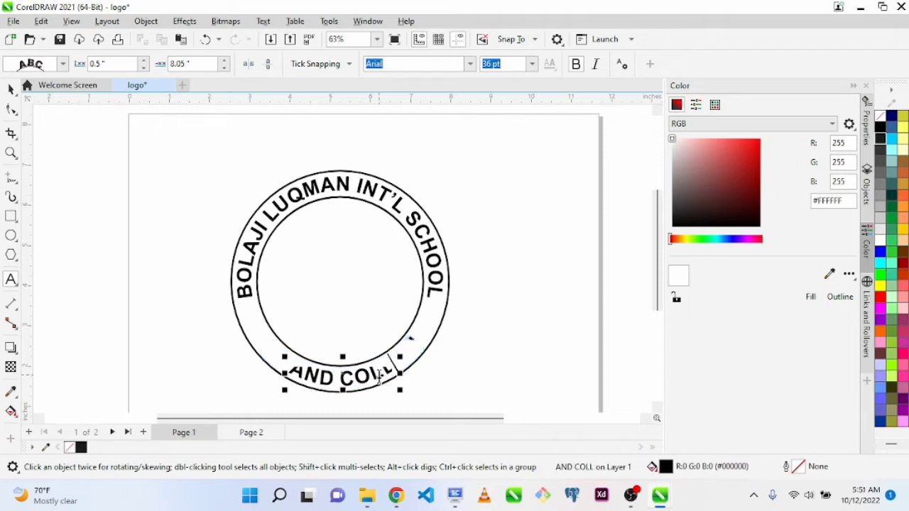
{"action": "type", "text": "G=="}
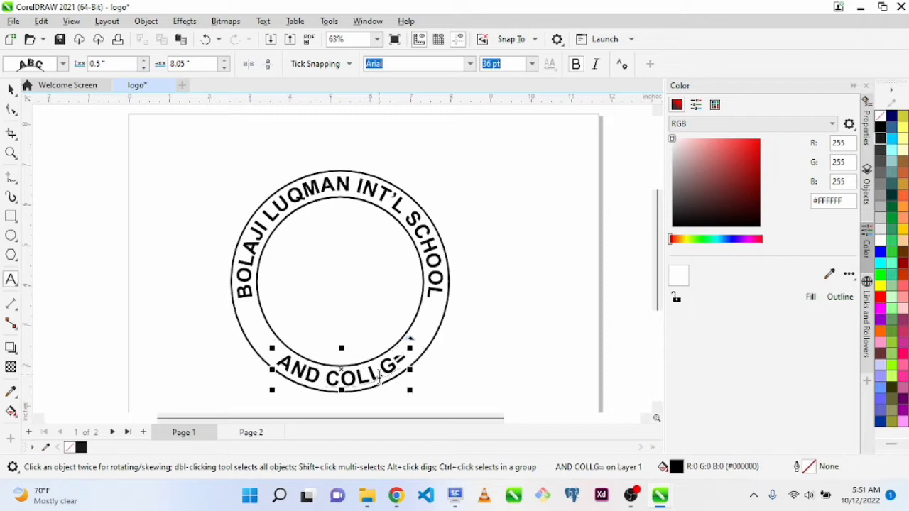
{"action": "key", "text": "BackSpace"}
{"action": "key", "text": "BackSpace"}
{"action": "key", "text": "BackSpace"}
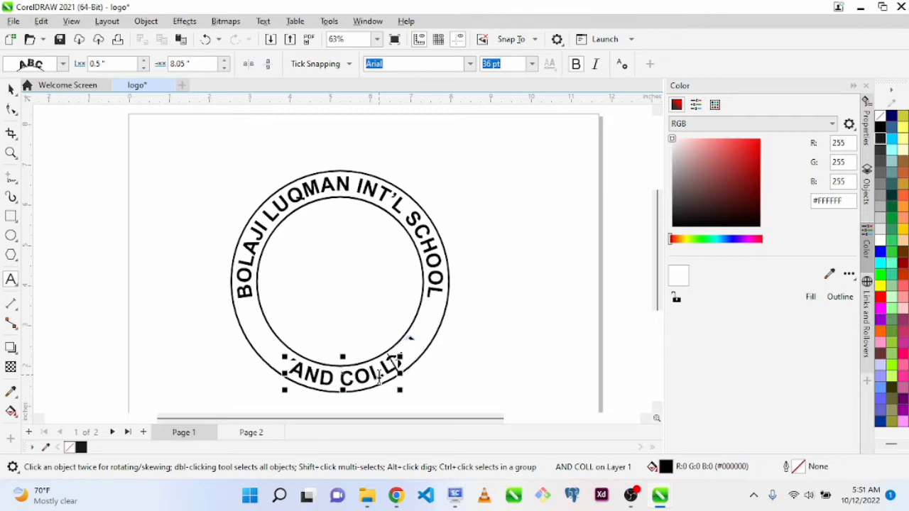
{"action": "key", "text": "BackSpace"}
{"action": "key", "text": "BackSpace"}
{"action": "key", "text": "BackSpace"}
{"action": "key", "text": "BackSpace"}
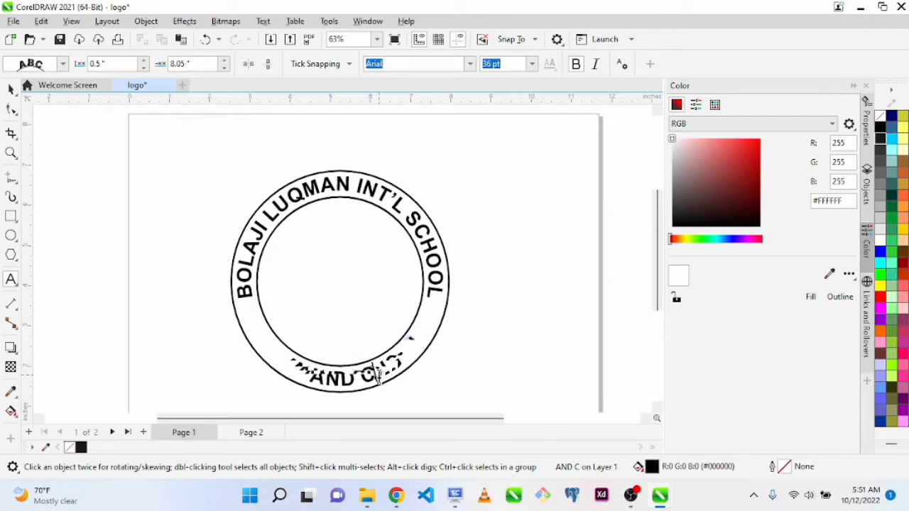
{"action": "key", "text": "ctrl+z"}
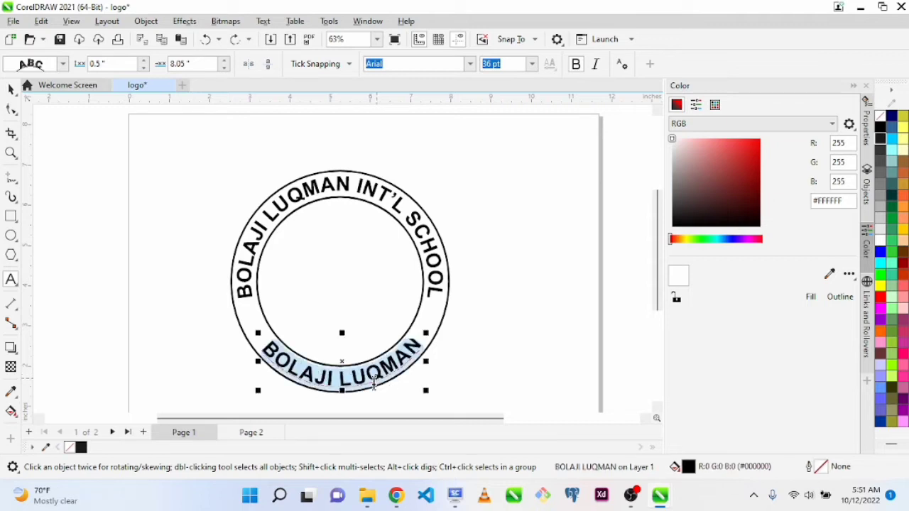
{"action": "key", "text": "ctrl+space"}
{"action": "left_click", "coordinate": [526, 402]}
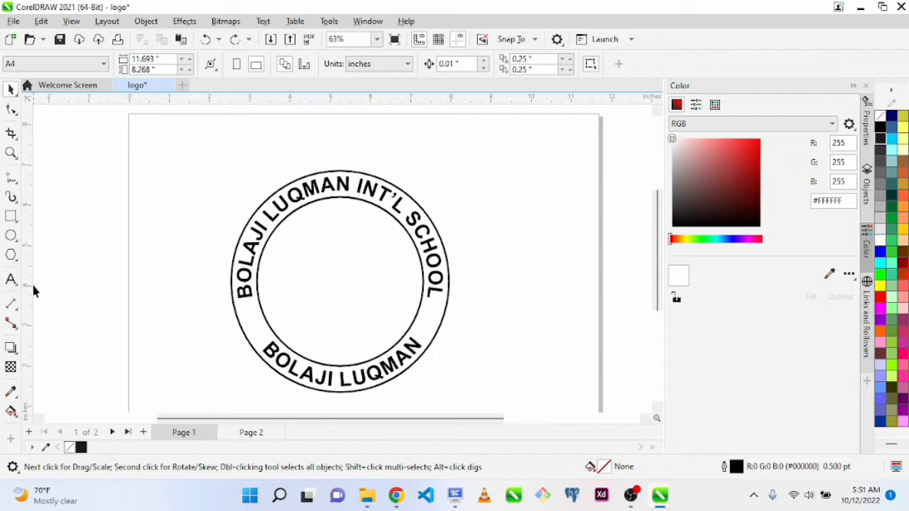
Draw a five-pointed star about 1.2 inches wide in the empty area to the left of the ring
{"action": "left_click", "coordinate": [10, 237]}
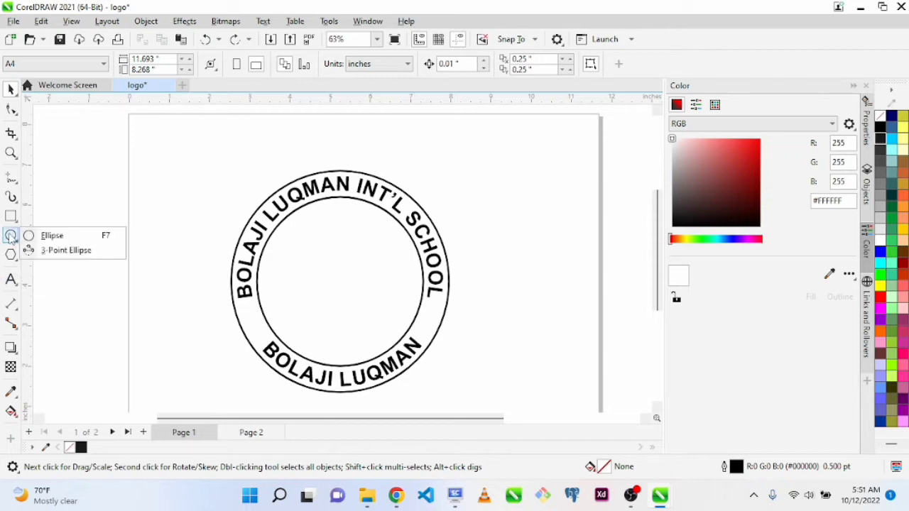
{"action": "left_click", "coordinate": [14, 258]}
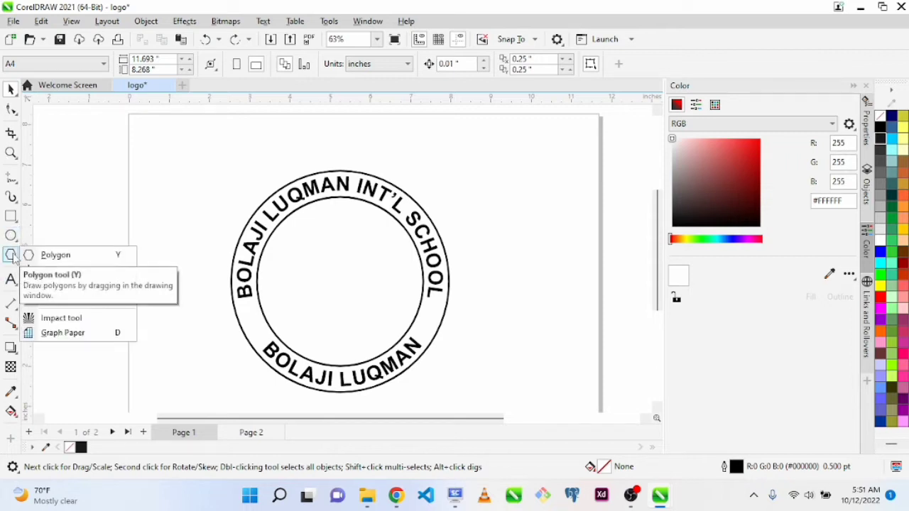
{"action": "left_click", "coordinate": [12, 258]}
{"action": "left_click", "coordinate": [11, 255]}
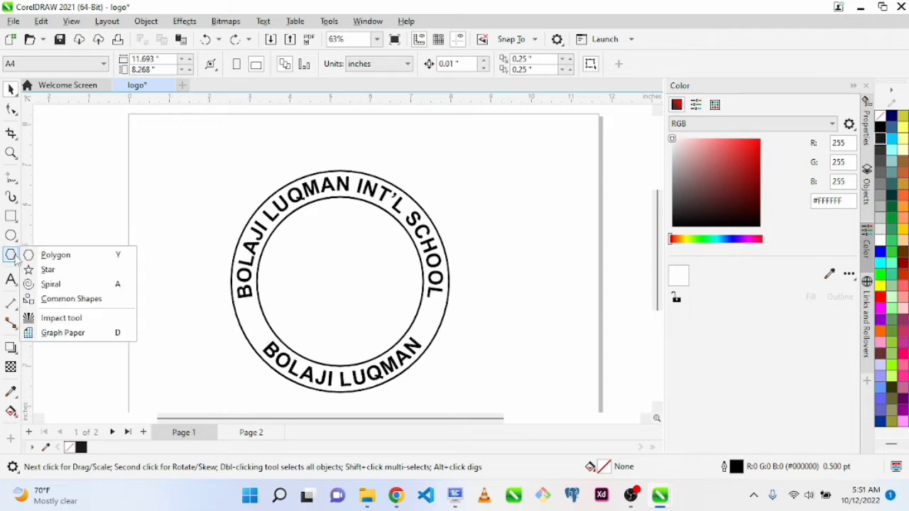
{"action": "left_click", "coordinate": [47, 272]}
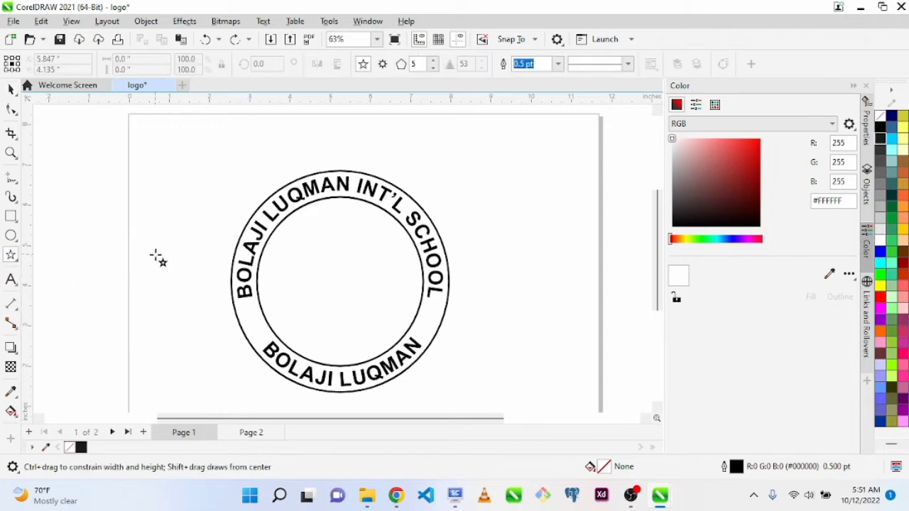
{"action": "left_click_drag", "start_coordinate": [156, 255], "coordinate": [182, 270]}
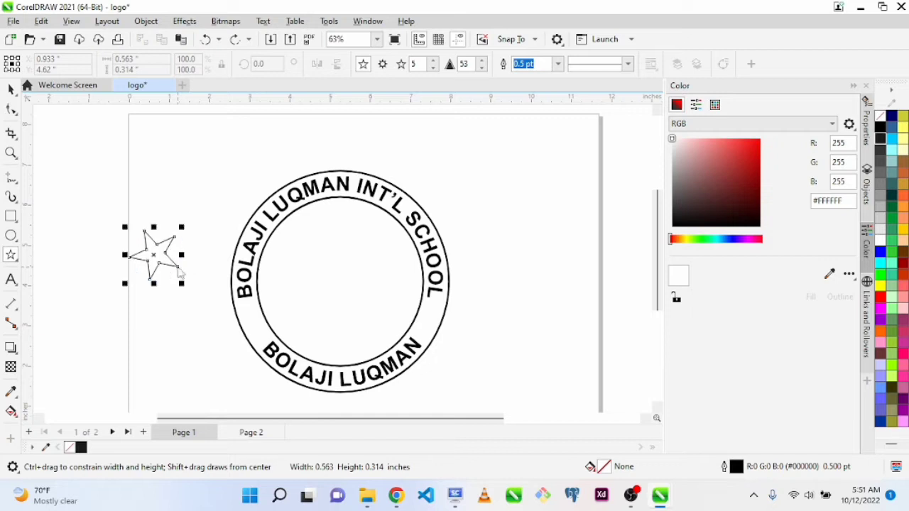
Try increasing the star's number of points up to 16, and restore it to 5
{"action": "left_click", "coordinate": [434, 62]}
{"action": "left_click", "coordinate": [435, 63]}
{"action": "left_click", "coordinate": [435, 63]}
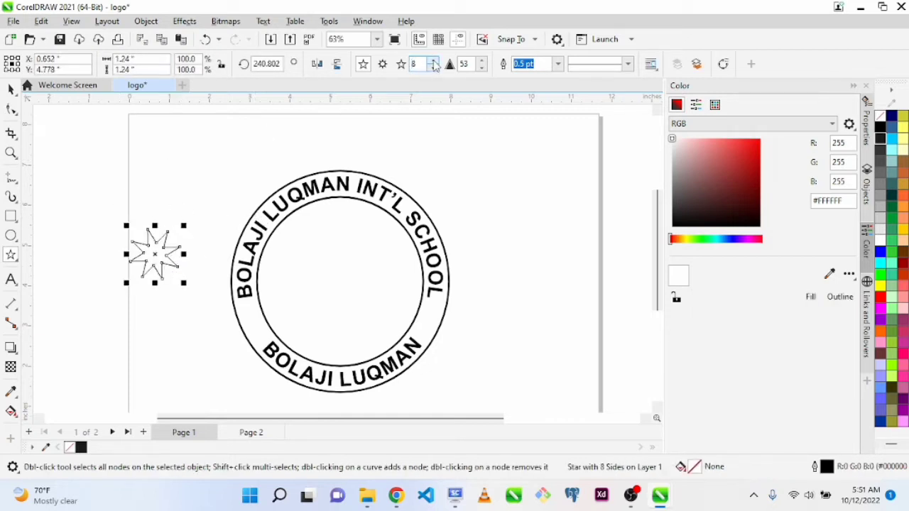
{"action": "left_click", "coordinate": [434, 62]}
{"action": "left_click", "coordinate": [434, 62]}
{"action": "left_click", "coordinate": [434, 62]}
{"action": "left_click", "coordinate": [434, 62]}
{"action": "left_click", "coordinate": [434, 63]}
{"action": "left_click", "coordinate": [435, 62]}
{"action": "left_click", "coordinate": [435, 62]}
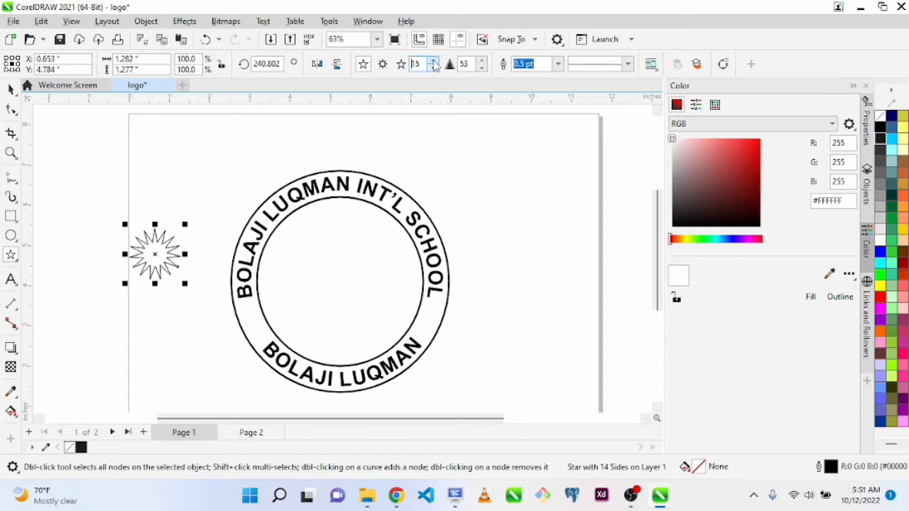
{"action": "left_click", "coordinate": [435, 63]}
{"action": "left_click_drag", "start_coordinate": [423, 64], "coordinate": [399, 64]}
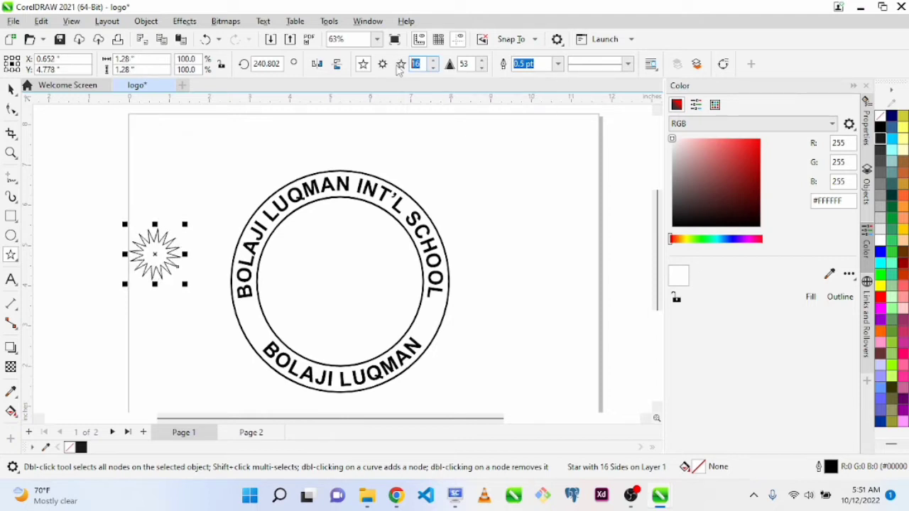
{"action": "type", "text": "5"}
{"action": "key", "text": "Return"}
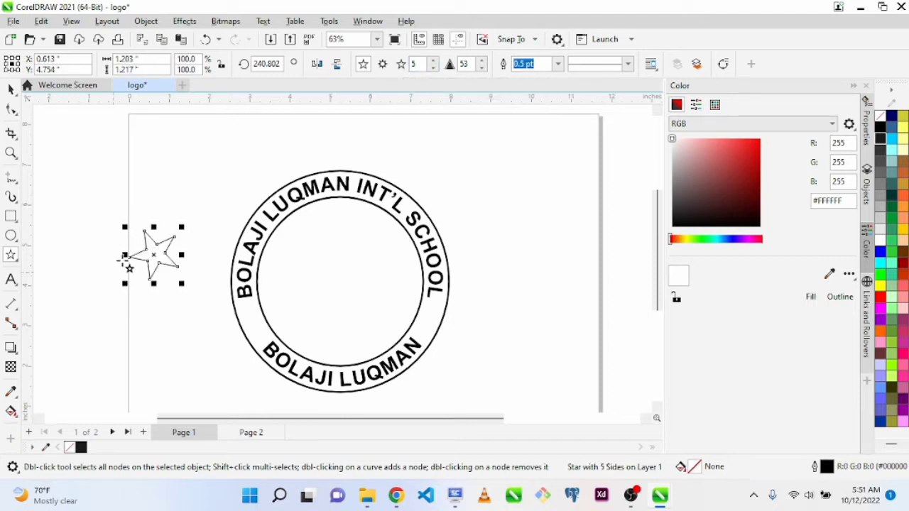
Shrink the star to about 0.47 inches wide and place it in the ring's left gap between the upper and lower text
{"action": "left_click_drag", "start_coordinate": [183, 284], "coordinate": [178, 285]}
{"action": "key", "text": "space"}
{"action": "left_click_drag", "start_coordinate": [154, 254], "coordinate": [249, 316]}
{"action": "key", "text": "z"}
{"action": "left_click_drag", "start_coordinate": [197, 243], "coordinate": [501, 376]}
{"action": "key", "text": "space"}
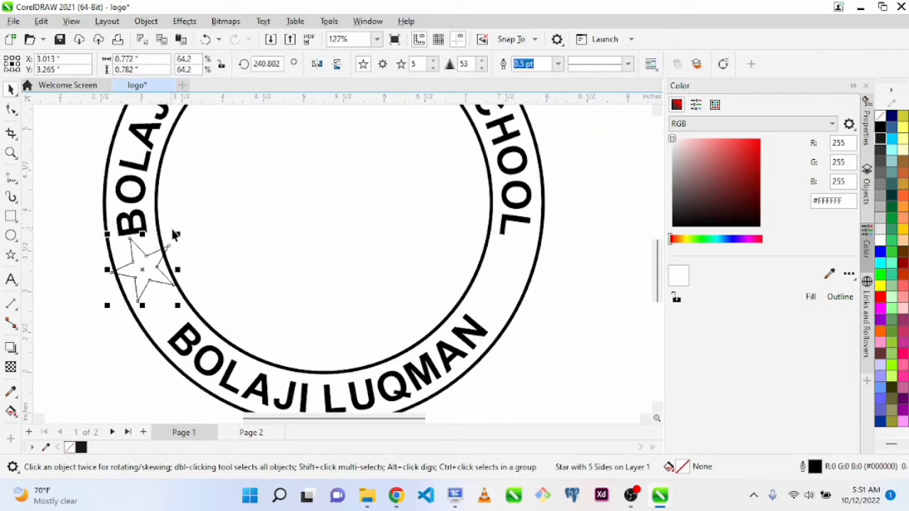
{"action": "left_click_drag", "start_coordinate": [178, 235], "coordinate": [148, 281]}
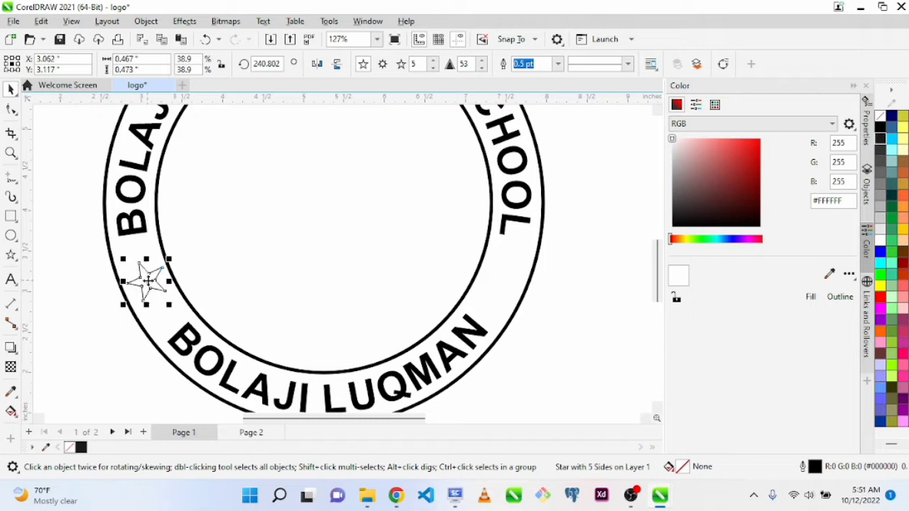
Fill the star with 90% Black, place a level copy in the ring's right gap, and select both stars
{"action": "left_click", "coordinate": [882, 140]}
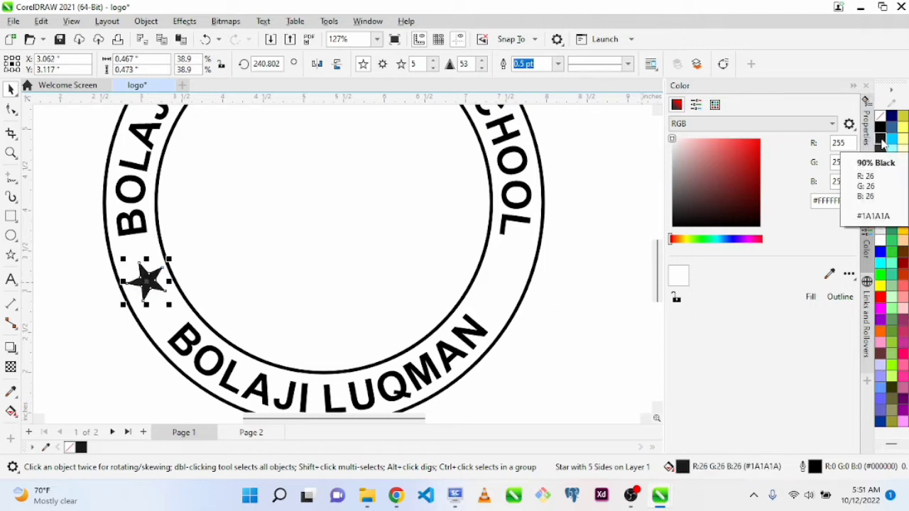
{"action": "left_click_drag", "start_coordinate": [147, 278], "coordinate": [500, 302]}
{"action": "left_click_drag", "start_coordinate": [74, 240], "coordinate": [575, 323]}
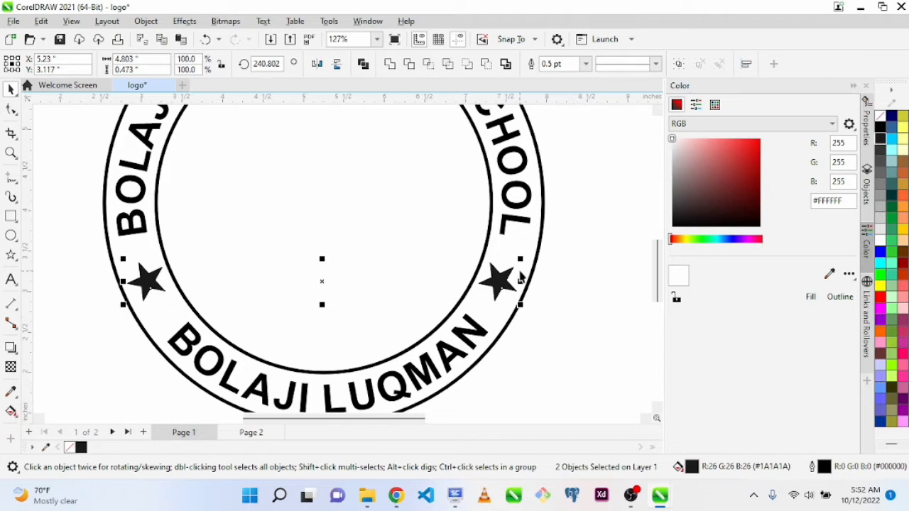
{"action": "left_click_drag", "start_coordinate": [521, 259], "coordinate": [492, 265]}
{"action": "key", "text": "ctrl+z"}
{"action": "left_click", "coordinate": [552, 376]}
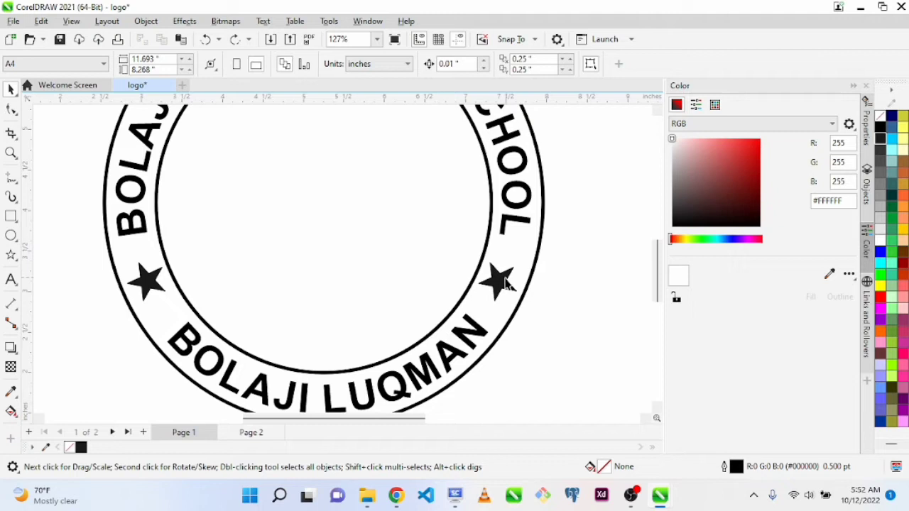
Reposition the star in the ring's right gap roughly level with the other star, centred at about X 7.41, Y 3.13 inches
{"action": "left_click_drag", "start_coordinate": [499, 281], "coordinate": [507, 270]}
{"action": "left_click", "coordinate": [566, 308]}
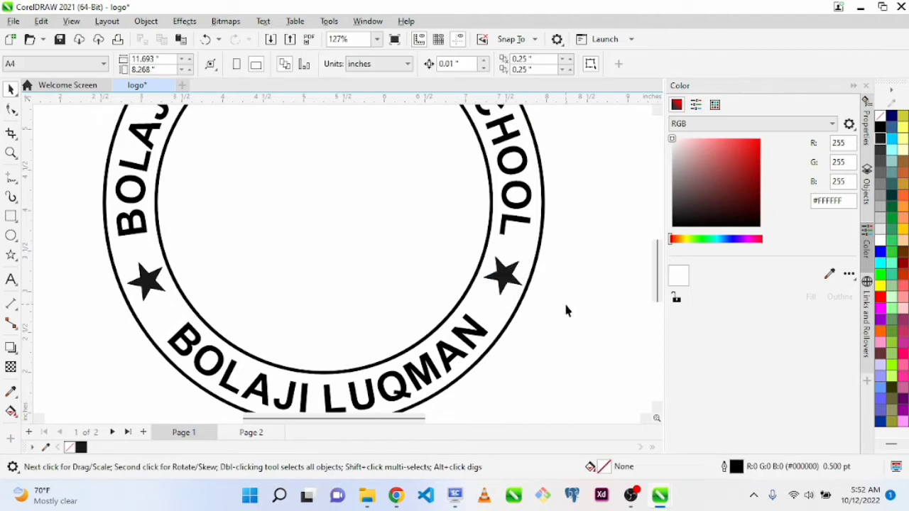
{"action": "left_click_drag", "start_coordinate": [65, 211], "coordinate": [576, 357]}
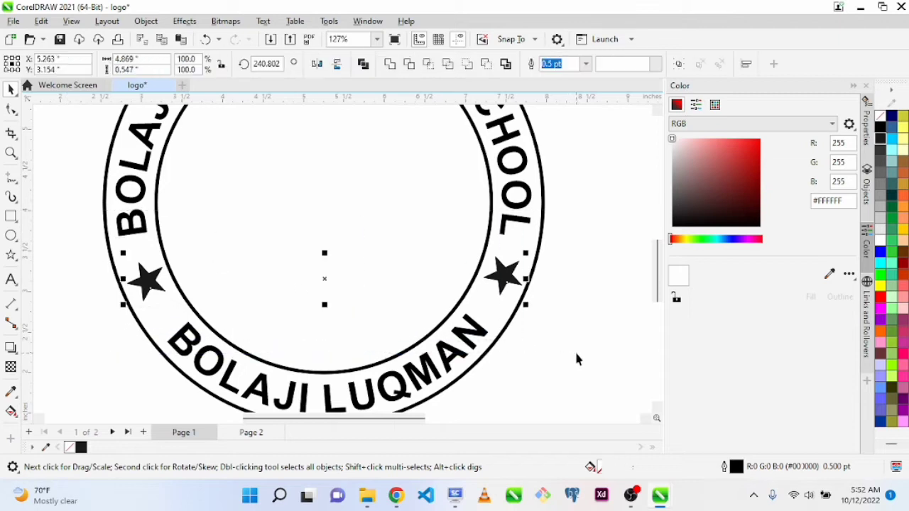
{"action": "left_click", "coordinate": [529, 310]}
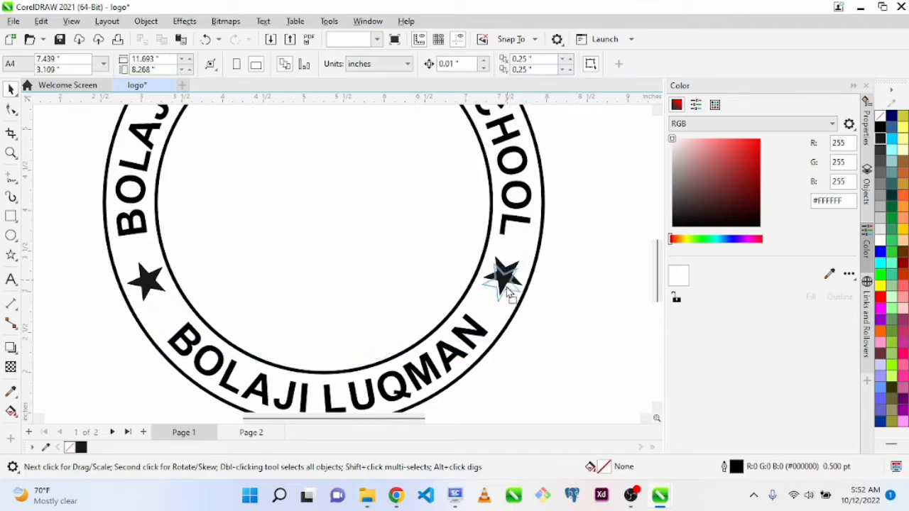
{"action": "left_click_drag", "start_coordinate": [506, 278], "coordinate": [503, 283]}
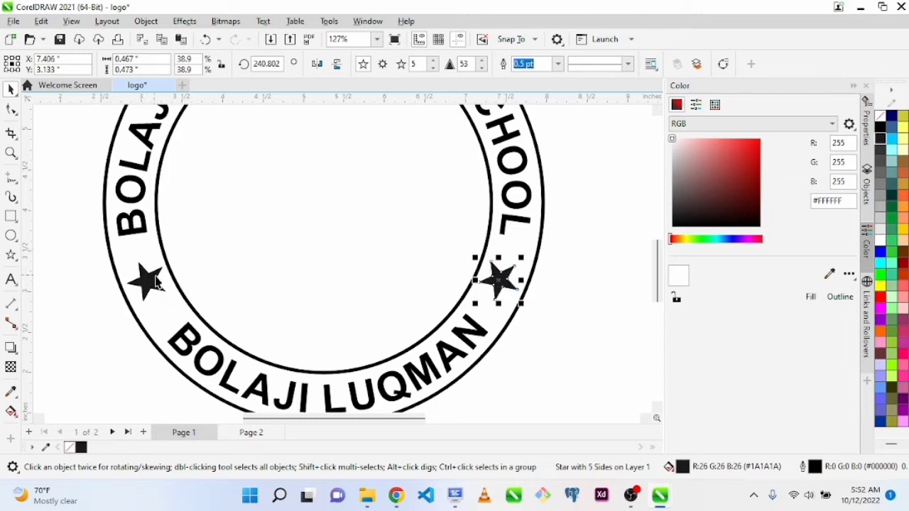
Fit the whole logo in view, deselect everything, and check the design in a full-screen preview
{"action": "key", "text": "F4"}
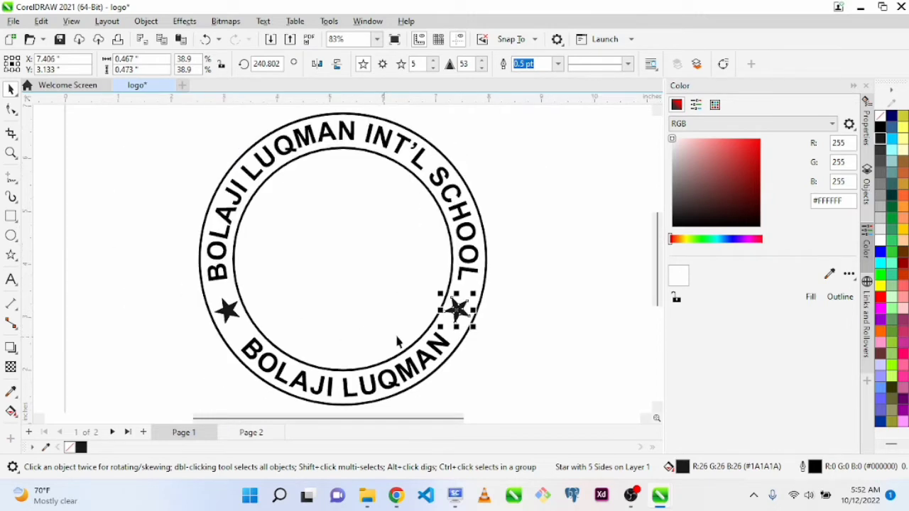
{"action": "left_click", "coordinate": [639, 328]}
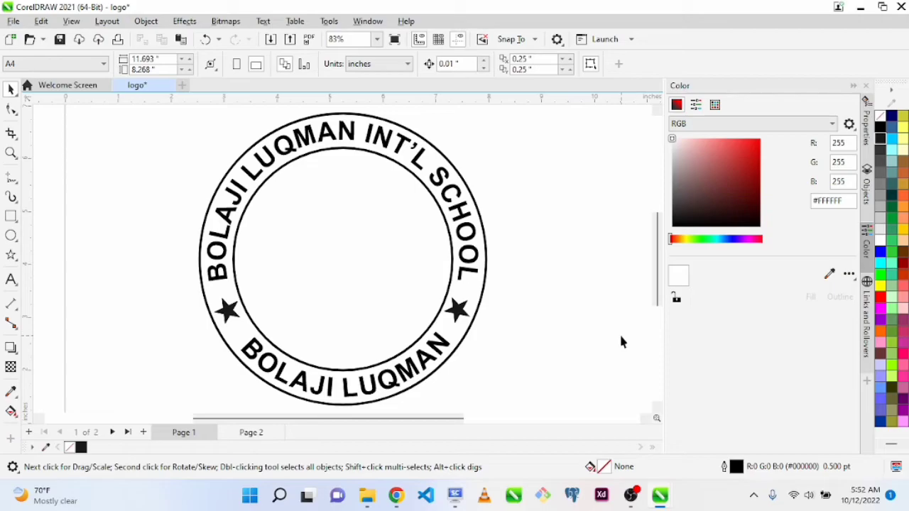
{"action": "key", "text": "F9"}
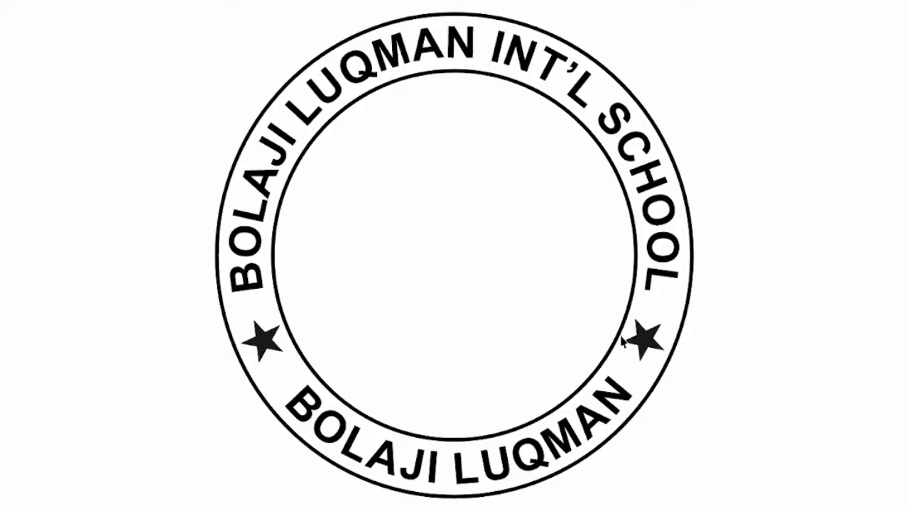
{"action": "key", "text": "F9"}
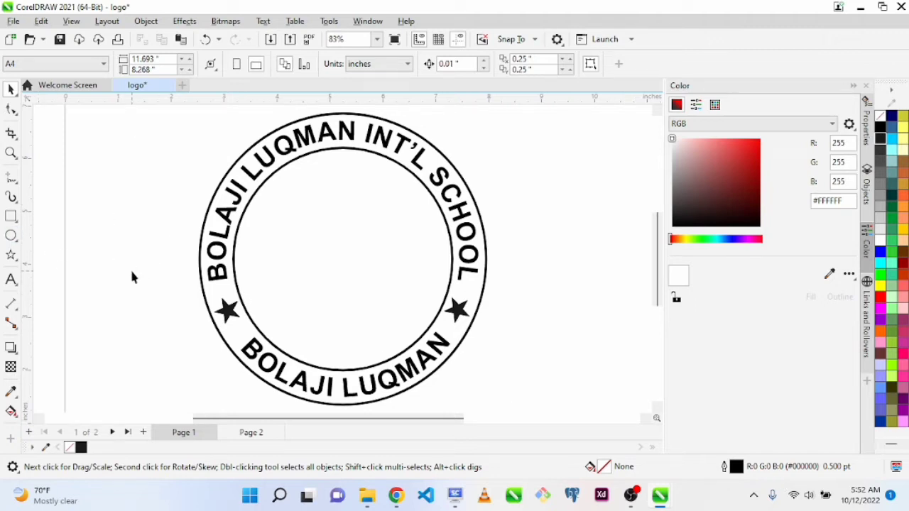
Show the Glyphs collection and set its font to Webdings
{"action": "key", "text": "shift+F11"}
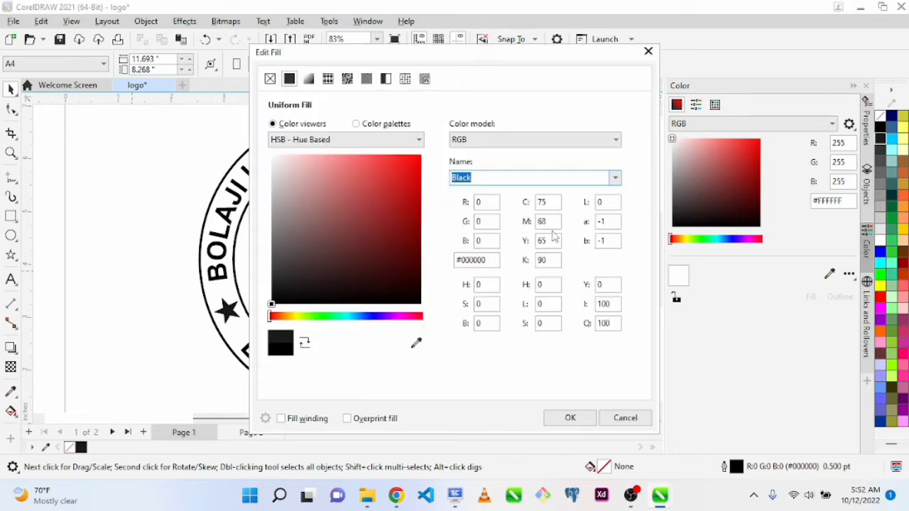
{"action": "left_click", "coordinate": [648, 51]}
{"action": "key", "text": "ctrl+F11"}
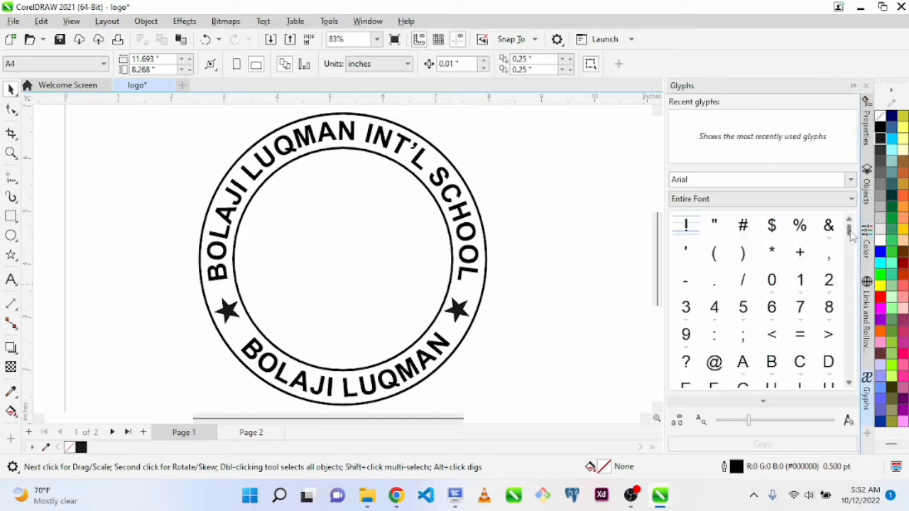
{"action": "left_click_drag", "start_coordinate": [849, 231], "coordinate": [852, 335]}
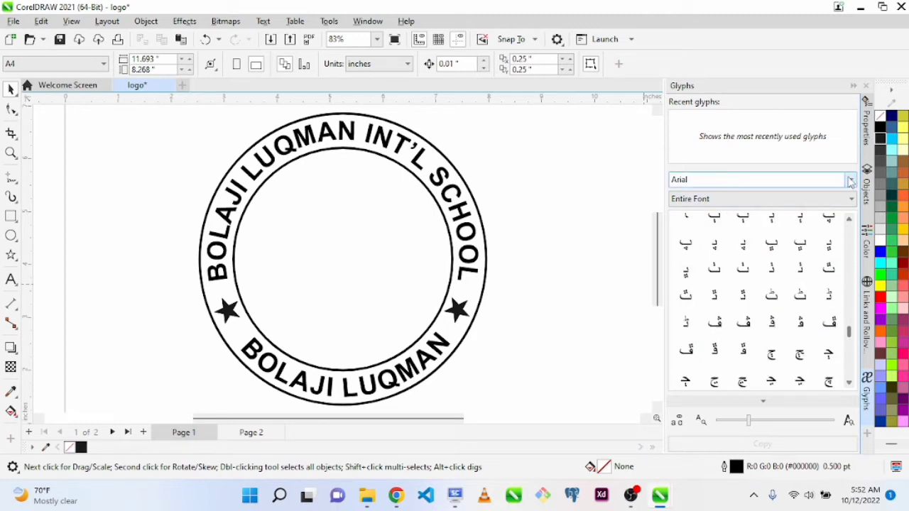
{"action": "left_click", "coordinate": [851, 180]}
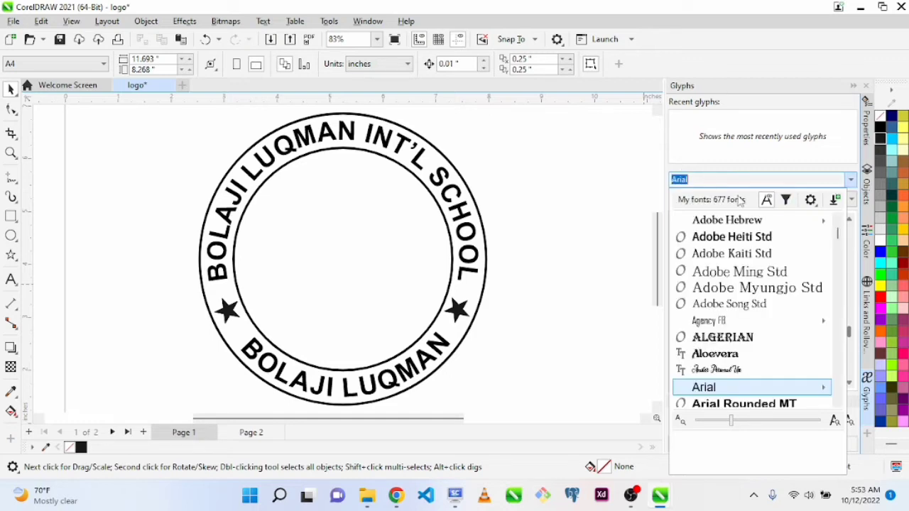
{"action": "type", "text": "W"}
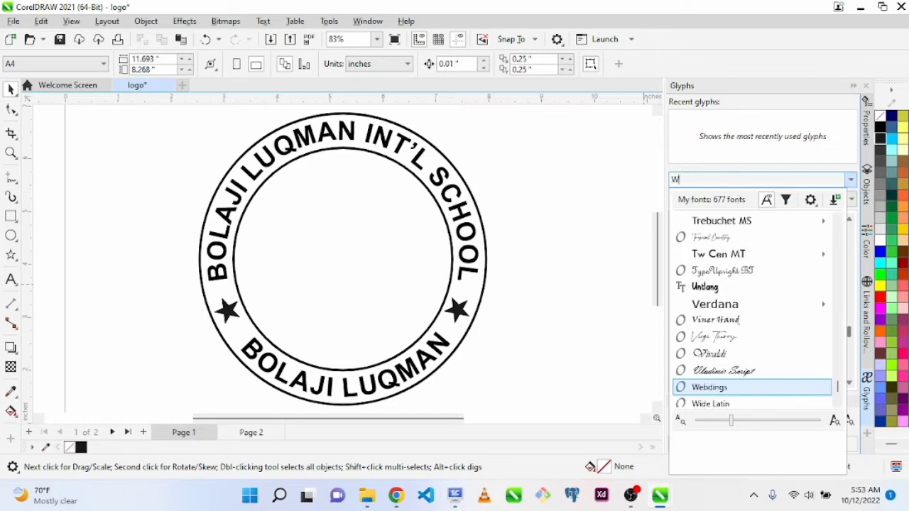
{"action": "scroll", "coordinate": [751, 387], "scroll_direction": "down", "scroll_amount": 3}
{"action": "key", "text": "Return"}
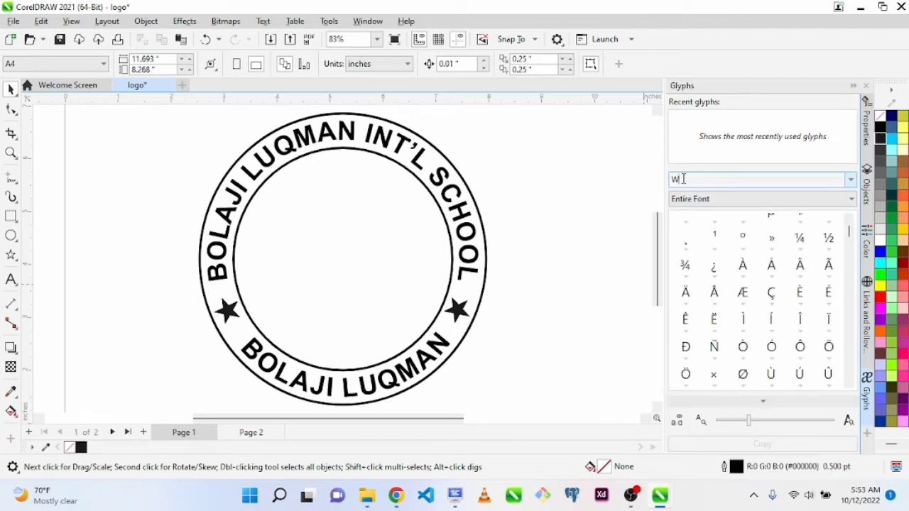
{"action": "left_click", "coordinate": [851, 181]}
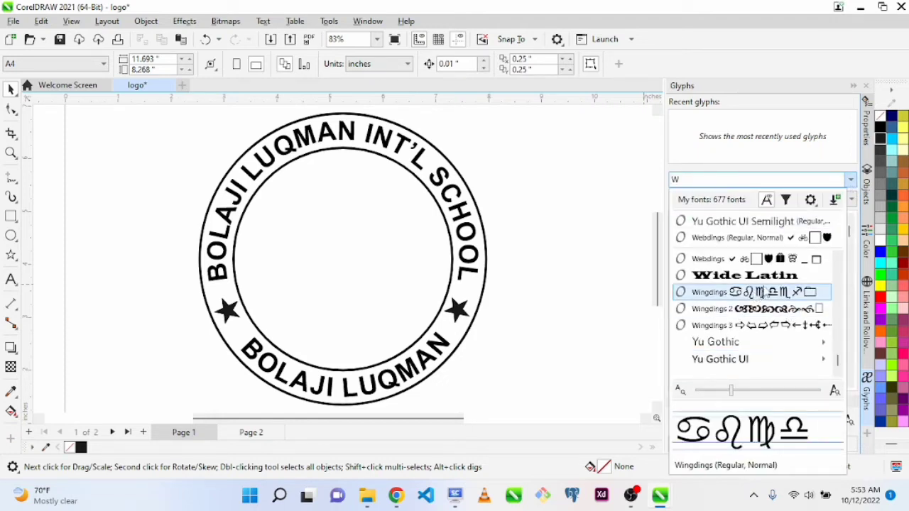
{"action": "left_click", "coordinate": [785, 264]}
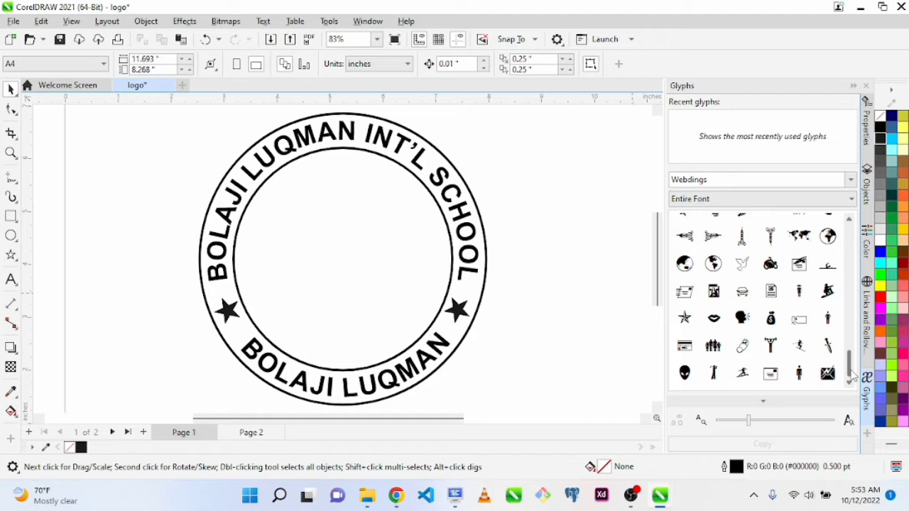
Place the open book glyph inside the inner circle, about 2.43 inches wide, slightly above the centre
{"action": "left_click_drag", "start_coordinate": [852, 376], "coordinate": [840, 302]}
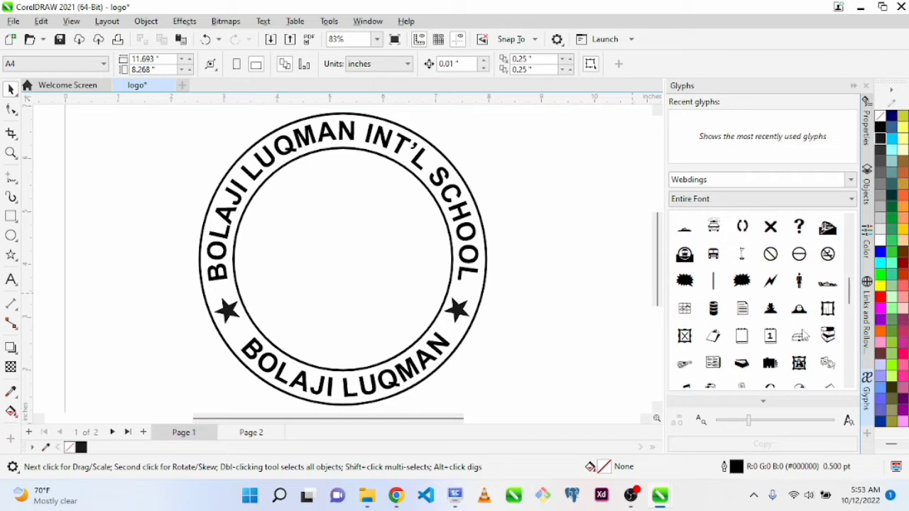
{"action": "left_click_drag", "start_coordinate": [802, 343], "coordinate": [443, 311]}
{"action": "left_click_drag", "start_coordinate": [372, 253], "coordinate": [344, 242]}
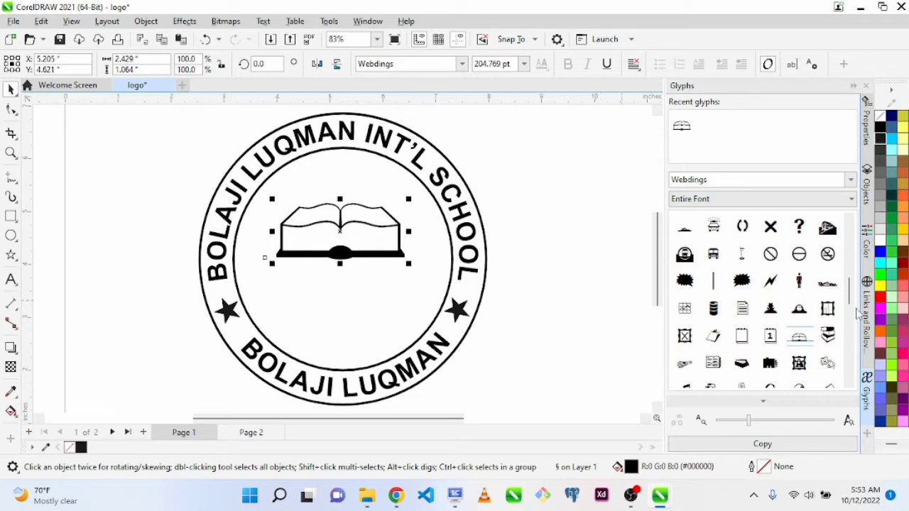
Set the glyph font to Wingdings and place its pencil glyph, about 1.8 inches wide, over the book's lower right part
{"action": "scroll", "coordinate": [852, 305], "scroll_direction": "down", "scroll_amount": 3}
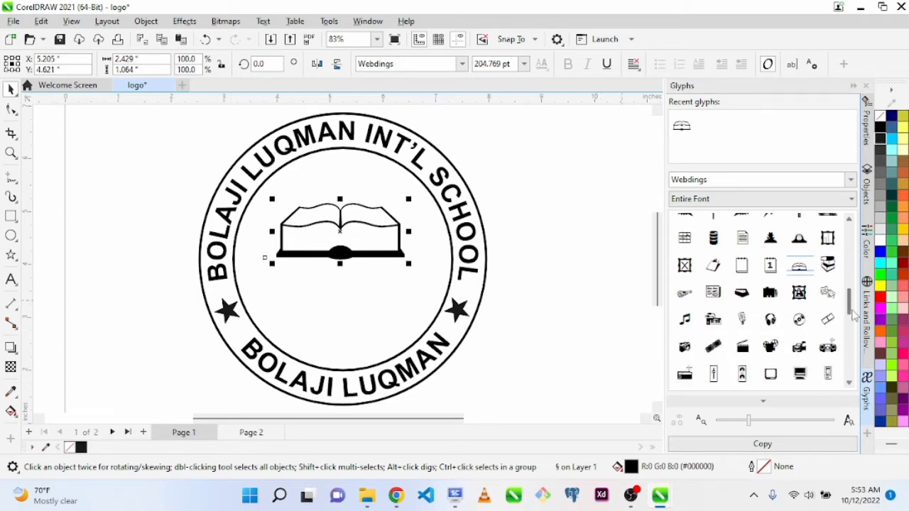
{"action": "scroll", "coordinate": [852, 304], "scroll_direction": "up", "scroll_amount": 3}
{"action": "left_click_drag", "start_coordinate": [852, 302], "coordinate": [856, 391]}
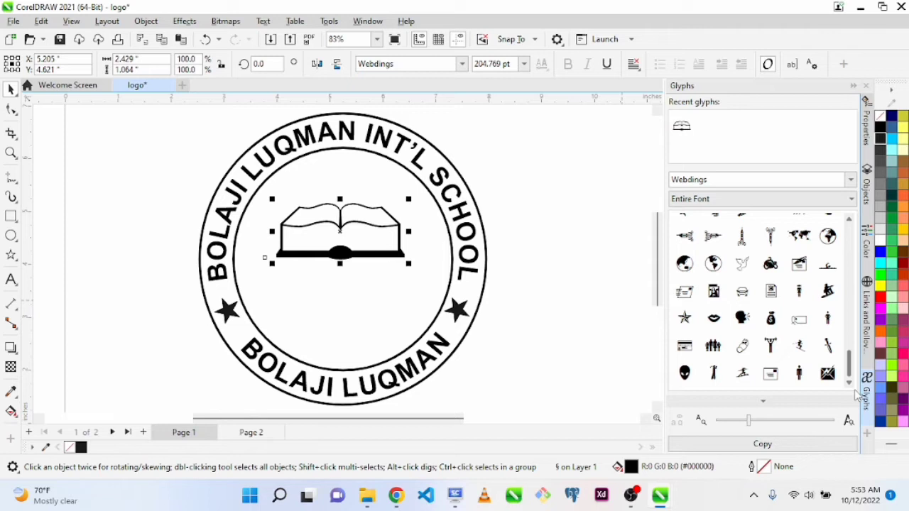
{"action": "left_click", "coordinate": [850, 180]}
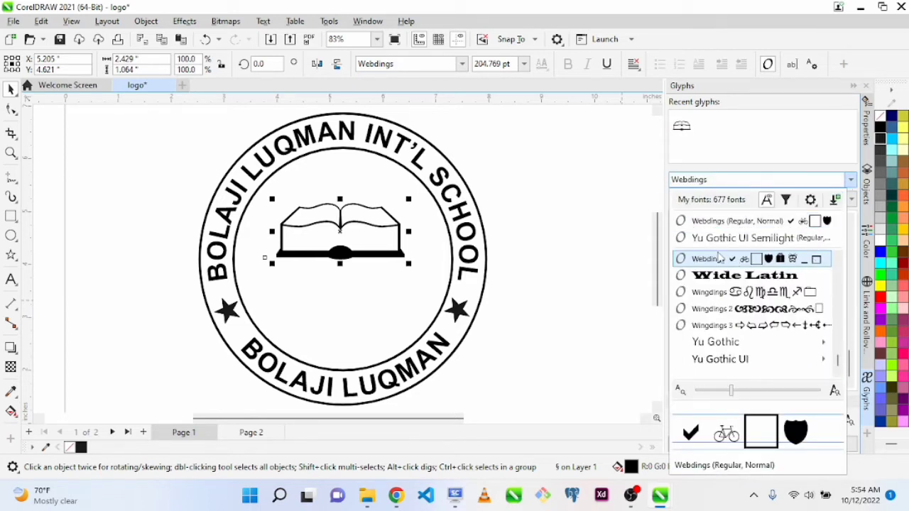
{"action": "left_click", "coordinate": [721, 220]}
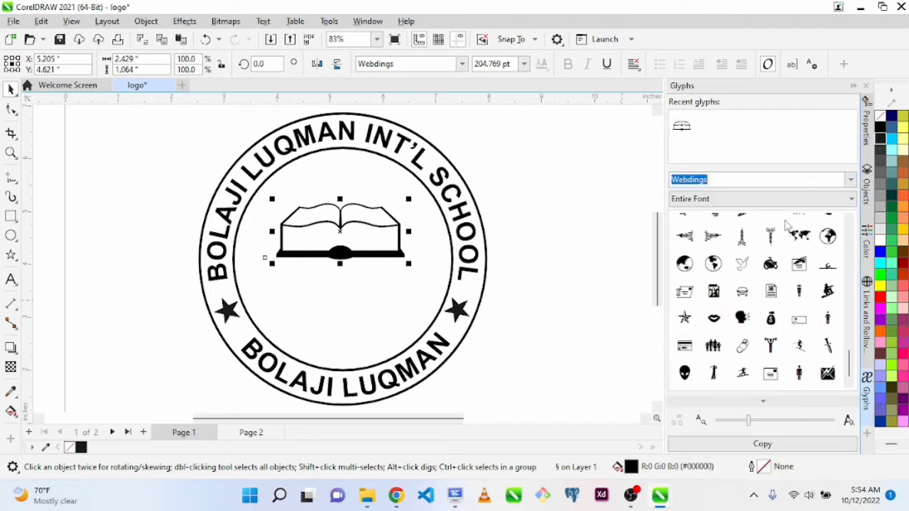
{"action": "left_click", "coordinate": [851, 180]}
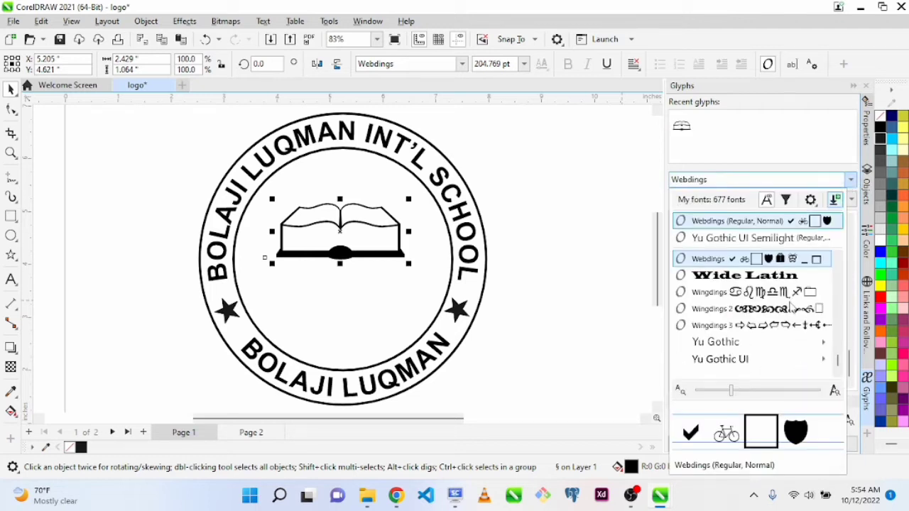
{"action": "left_click", "coordinate": [731, 290]}
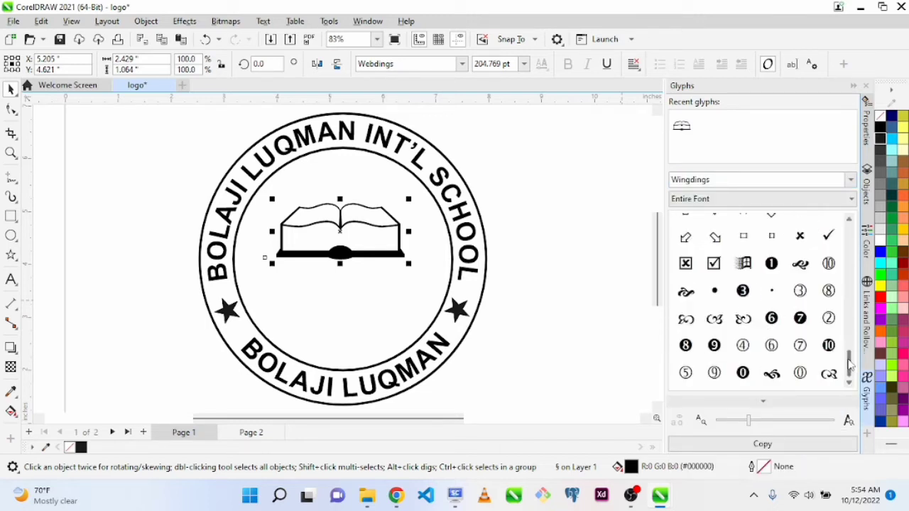
{"action": "left_click_drag", "start_coordinate": [850, 364], "coordinate": [853, 241]}
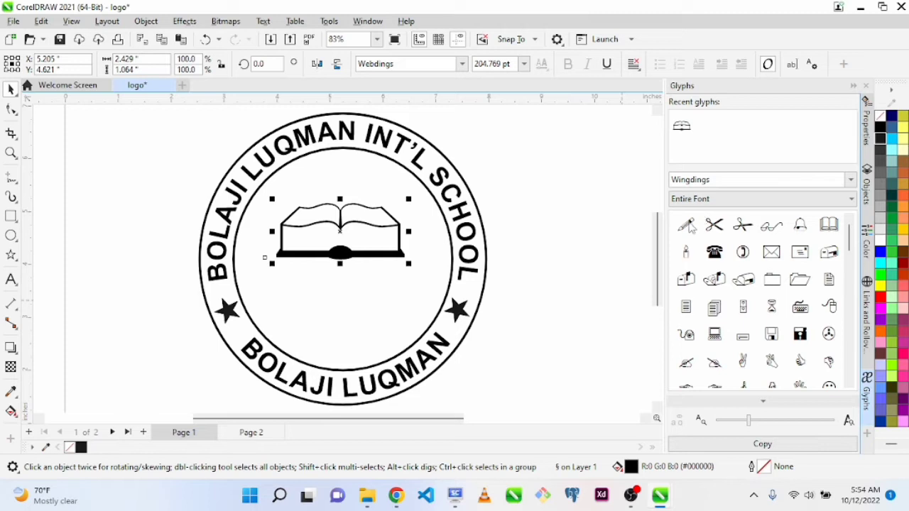
{"action": "mouse_move", "coordinate": [687, 226]}
{"action": "left_mouse_down"}
{"action": "mouse_move", "coordinate": [306, 263]}
{"action": "mouse_move", "coordinate": [331, 308]}
{"action": "mouse_move", "coordinate": [450, 231]}
{"action": "left_mouse_up"}
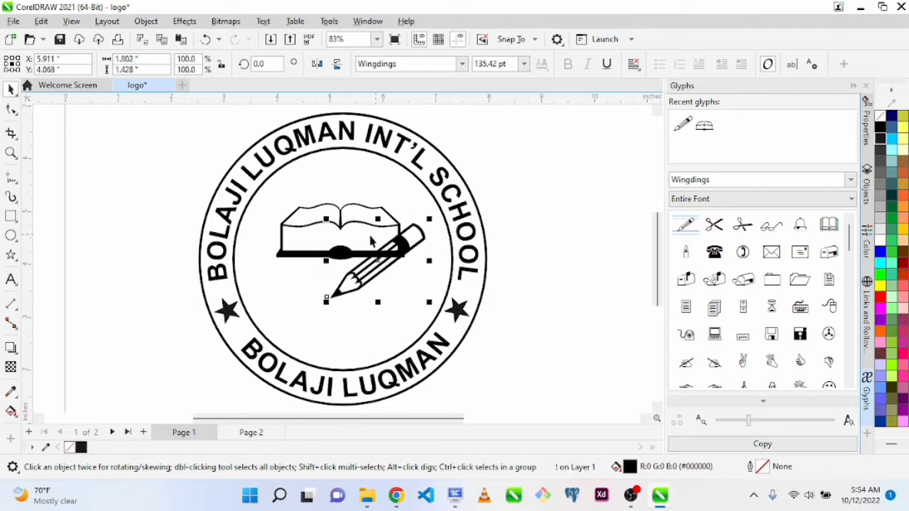
{"action": "left_click", "coordinate": [360, 327]}
{"action": "left_click_drag", "start_coordinate": [359, 319], "coordinate": [360, 319]}
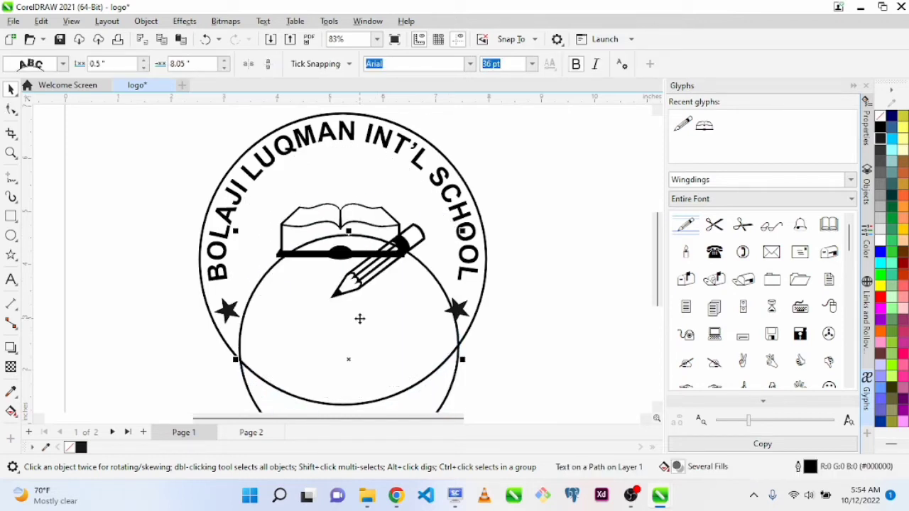
{"action": "key", "text": "ctrl+z"}
{"action": "left_click", "coordinate": [541, 285]}
Lower the book inside the inner circle, set the pencil's tip over its right page, and shrink the pencil to about 1.31 inches wide
{"action": "left_click", "coordinate": [356, 285]}
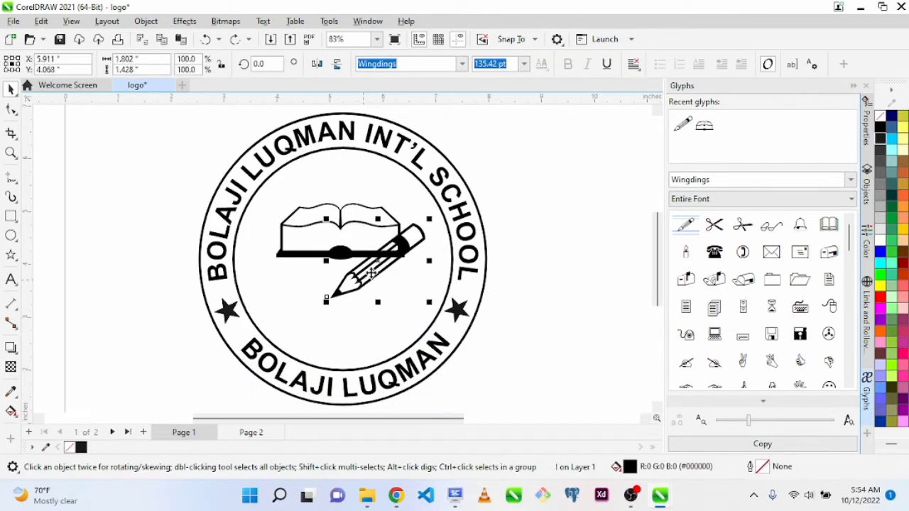
{"action": "left_click_drag", "start_coordinate": [337, 231], "coordinate": [340, 287]}
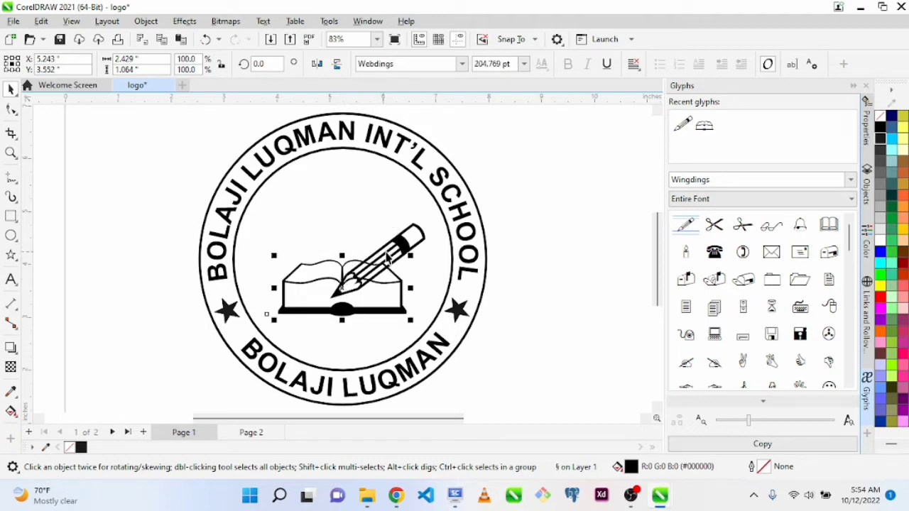
{"action": "mouse_move", "coordinate": [390, 258]}
{"action": "left_mouse_down"}
{"action": "mouse_move", "coordinate": [377, 233]}
{"action": "mouse_move", "coordinate": [403, 234]}
{"action": "left_mouse_up"}
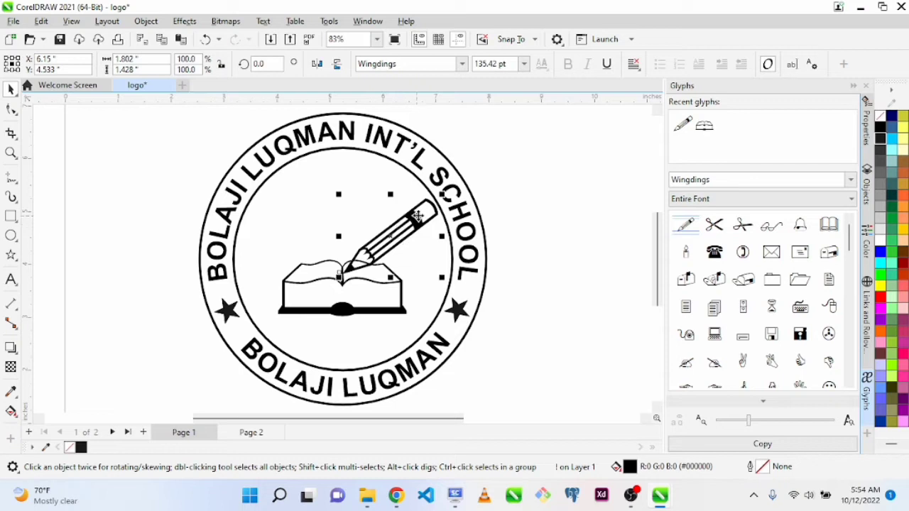
{"action": "mouse_move", "coordinate": [440, 201]}
{"action": "left_mouse_down"}
{"action": "mouse_move", "coordinate": [395, 241]}
{"action": "mouse_move", "coordinate": [407, 245]}
{"action": "left_mouse_up"}
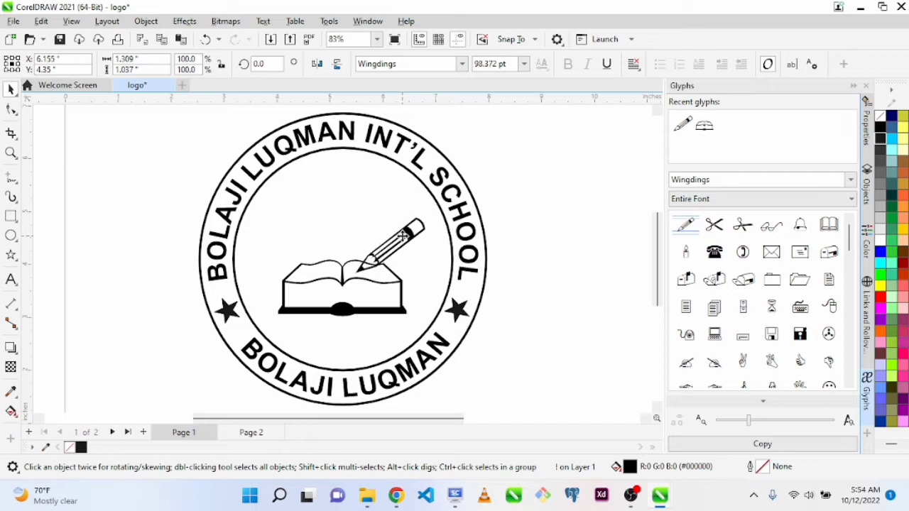
Select the book and pencil together, move them up to the middle of the inner circle, and deselect them
{"action": "left_click", "coordinate": [332, 282], "text": "shift"}
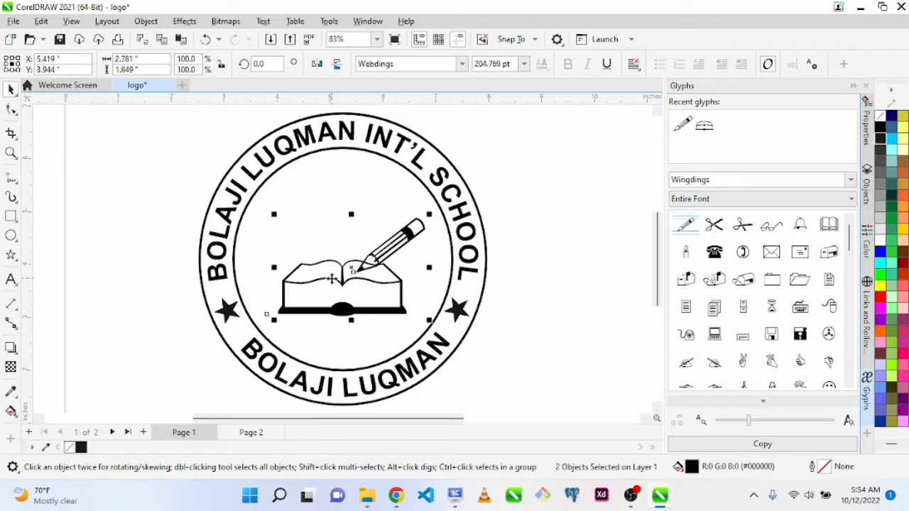
{"action": "left_click_drag", "start_coordinate": [351, 268], "coordinate": [342, 248]}
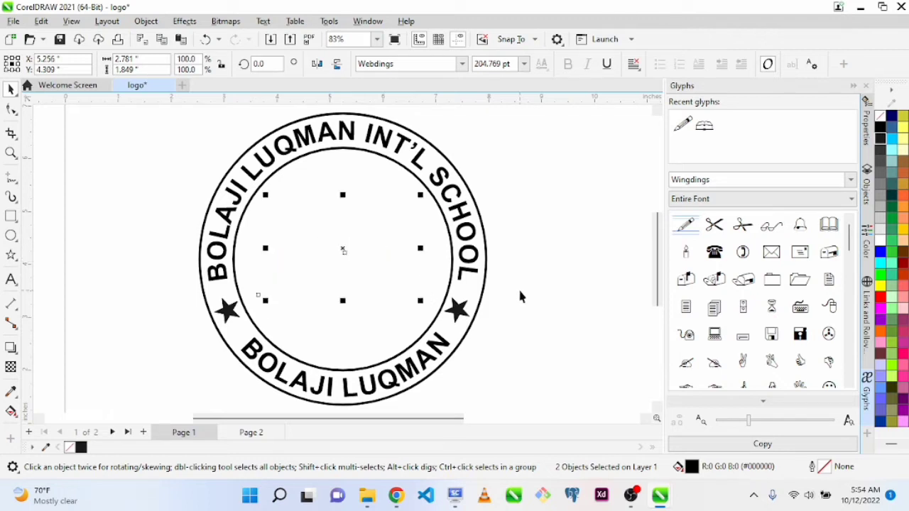
{"action": "left_click", "coordinate": [548, 306]}
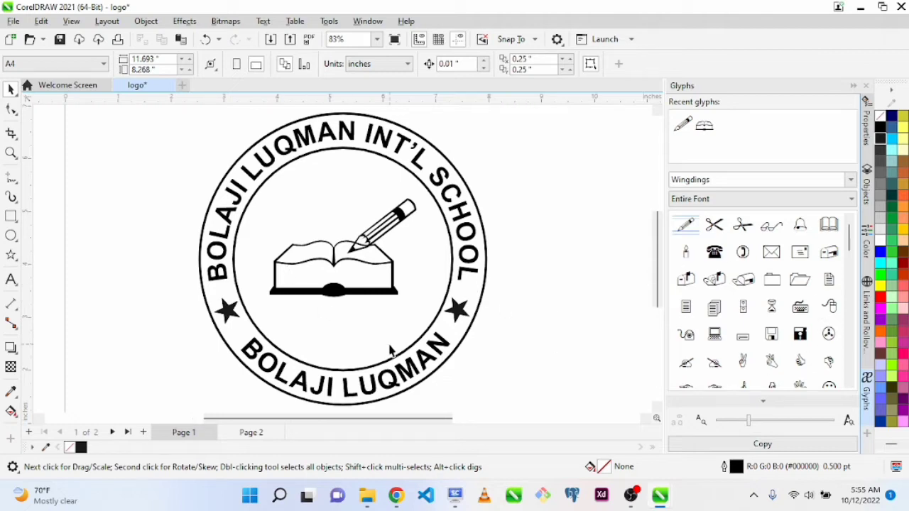
Preview the logo in full screen and group all of its objects together
{"action": "key", "text": "F9"}
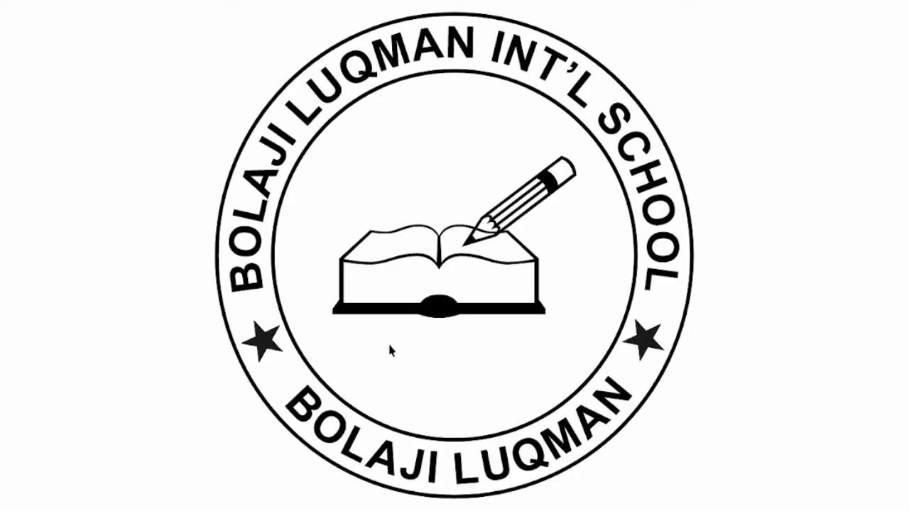
{"action": "key", "text": "F9"}
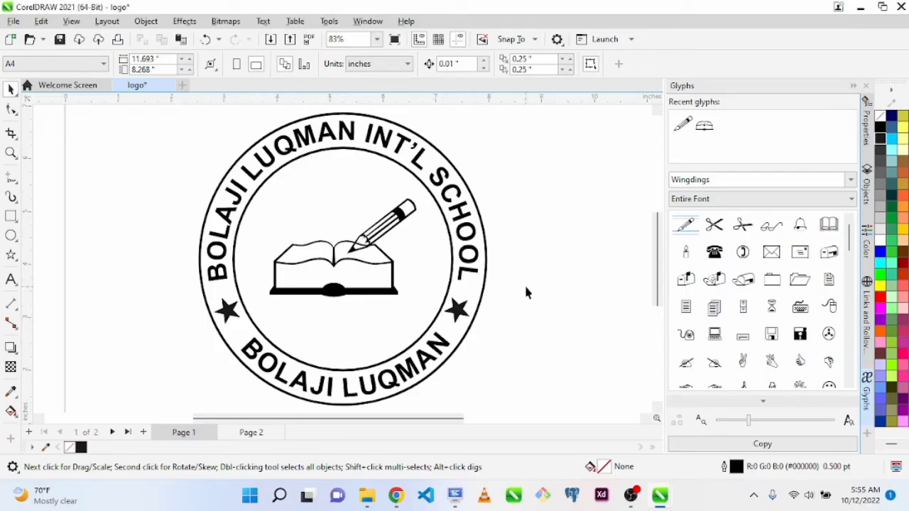
{"action": "scroll", "coordinate": [525, 287], "scroll_direction": "down", "scroll_amount": 4}
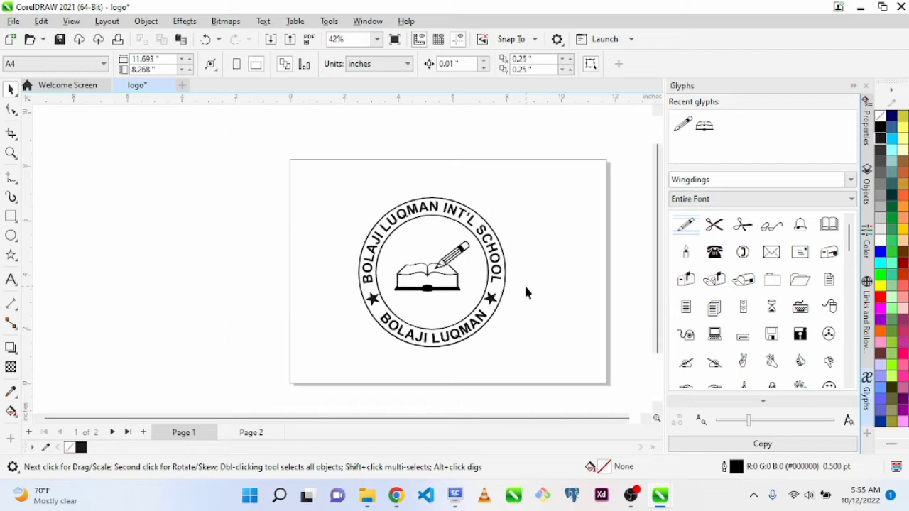
{"action": "scroll", "coordinate": [525, 292], "scroll_direction": "down", "scroll_amount": 1}
{"action": "left_click_drag", "start_coordinate": [375, 204], "coordinate": [539, 361]}
{"action": "key", "text": "ctrl+g"}
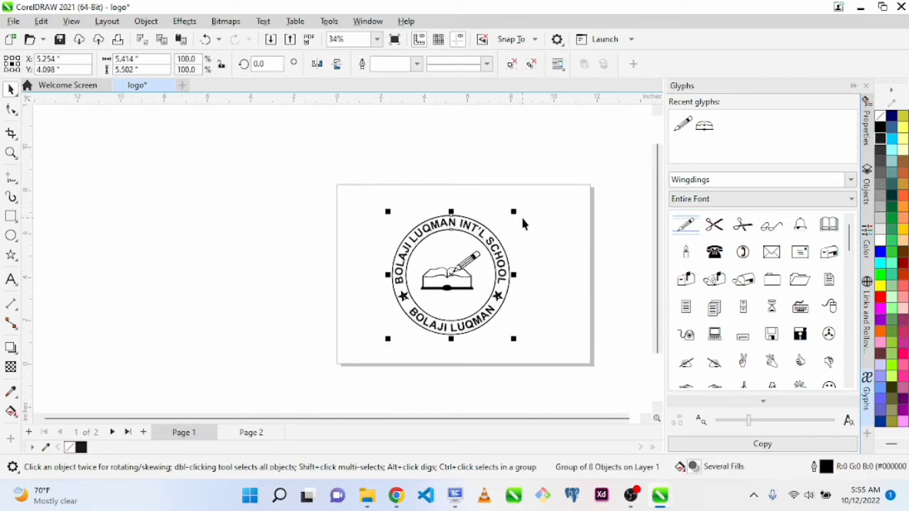
Shrink the grouped logo to about 2.98 inches wide, place it in the left half of the page, and deselect it
{"action": "scroll", "coordinate": [516, 214], "scroll_direction": "down", "scroll_amount": 1}
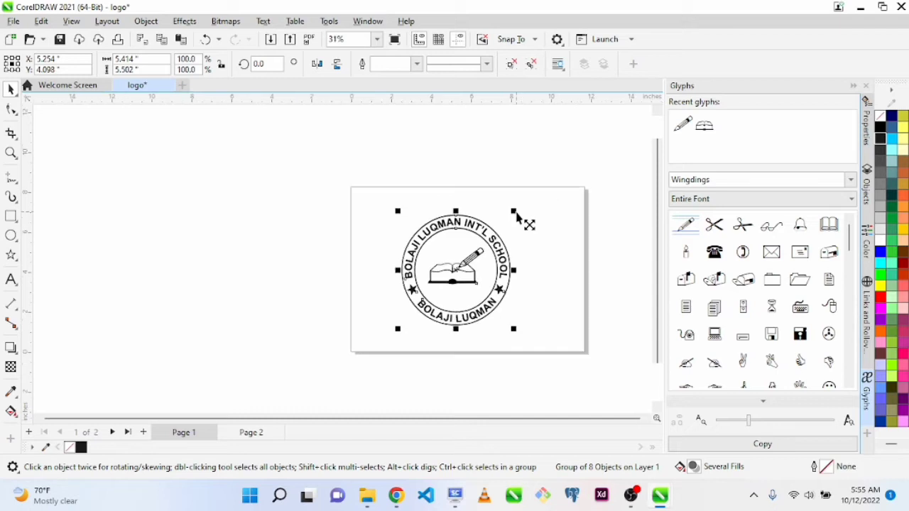
{"action": "left_click_drag", "start_coordinate": [516, 213], "coordinate": [499, 225]}
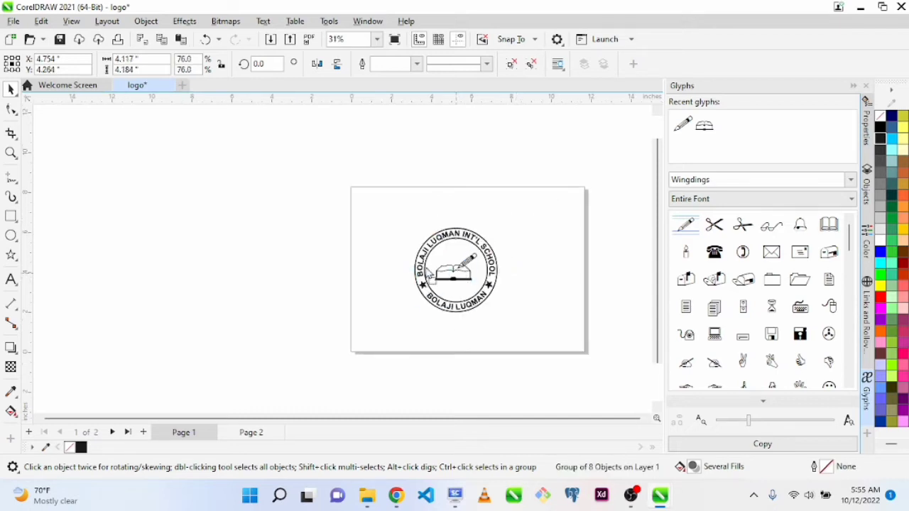
{"action": "left_click_drag", "start_coordinate": [456, 270], "coordinate": [406, 260]}
{"action": "left_click_drag", "start_coordinate": [450, 214], "coordinate": [438, 227]}
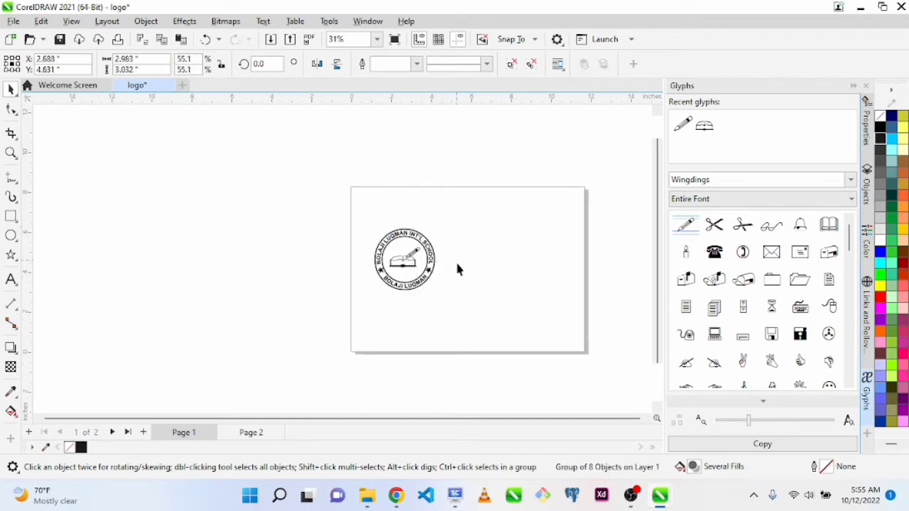
{"action": "left_click", "coordinate": [457, 269]}
Examine the resized logo on the page, first within the full page and again close up
{"action": "key", "text": "z"}
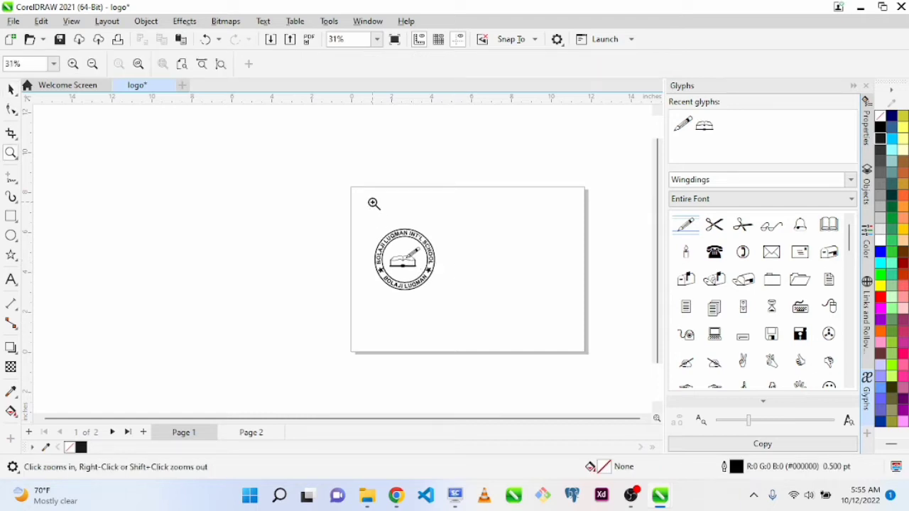
{"action": "left_click_drag", "start_coordinate": [344, 177], "coordinate": [599, 367]}
{"action": "key", "text": "space"}
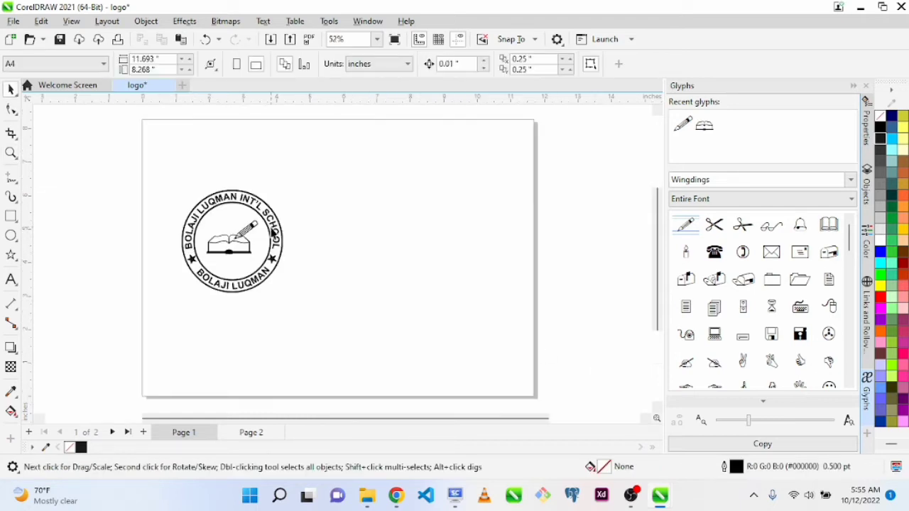
{"action": "key", "text": "z"}
{"action": "left_click_drag", "start_coordinate": [154, 153], "coordinate": [331, 310]}
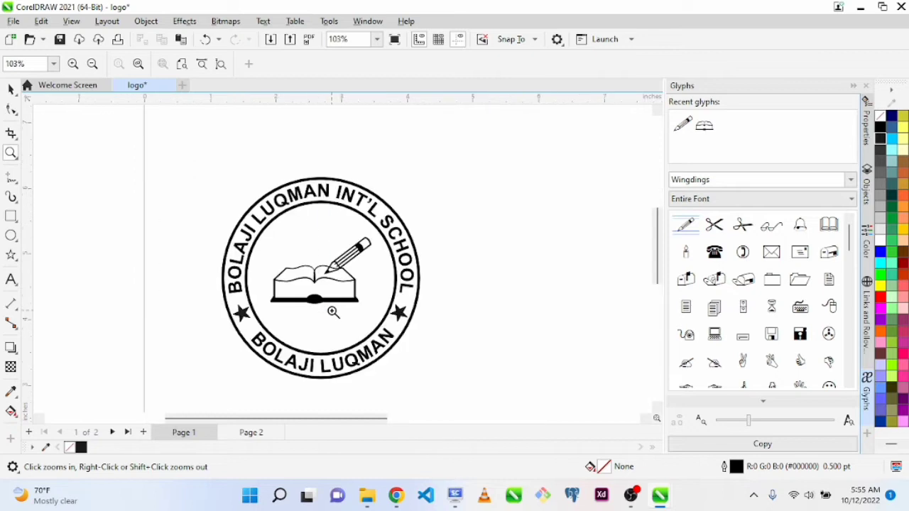
{"action": "key", "text": "space"}
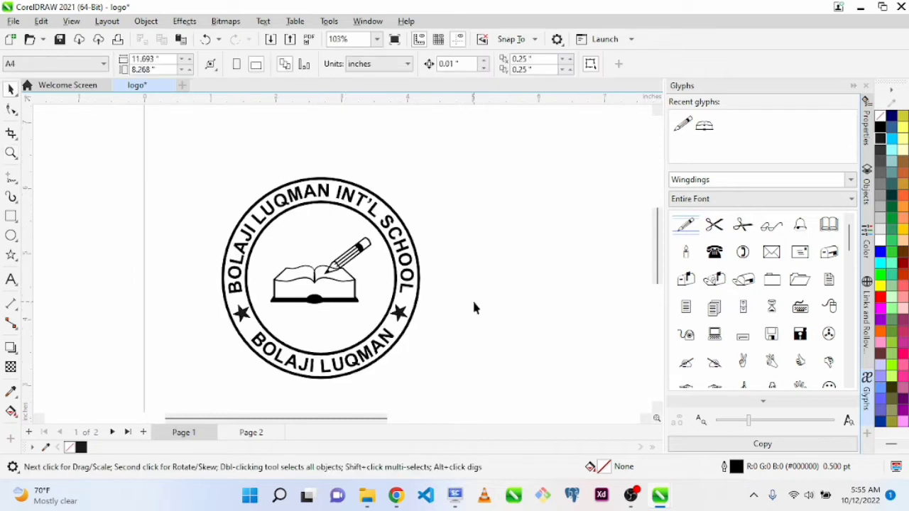
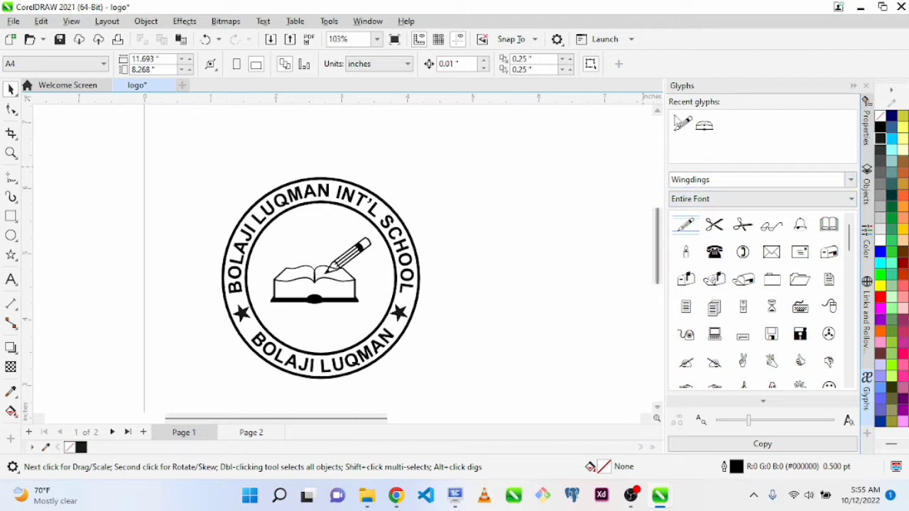
Switch briefly to the Objects docker and bring the Glyphs docker back
{"action": "left_click", "coordinate": [853, 86]}
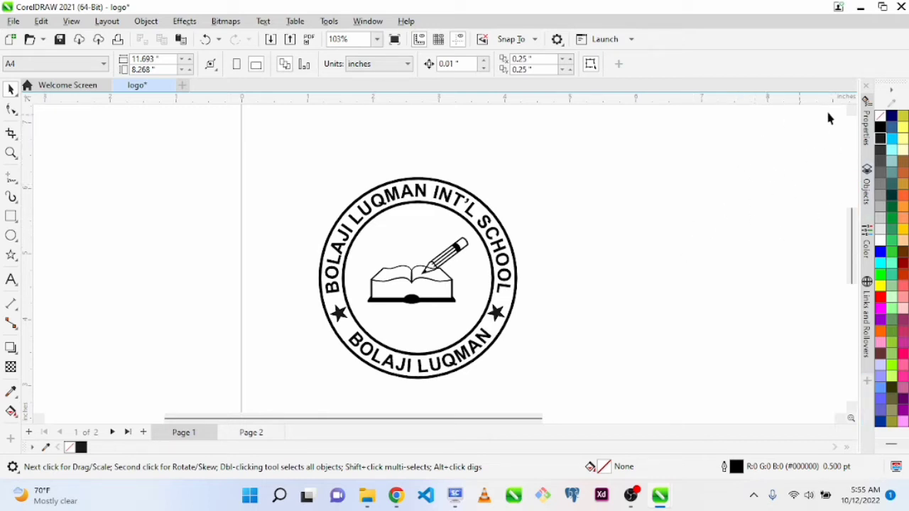
{"action": "left_click", "coordinate": [866, 192]}
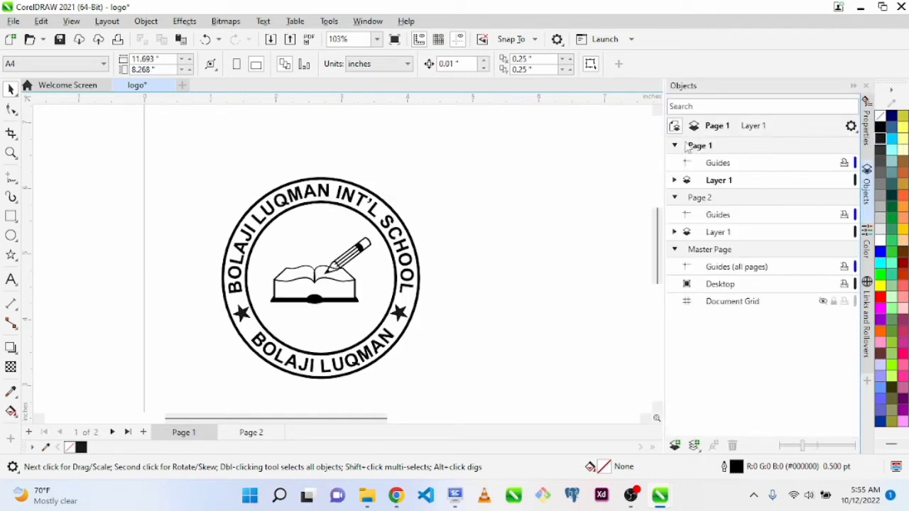
{"action": "left_click", "coordinate": [853, 86]}
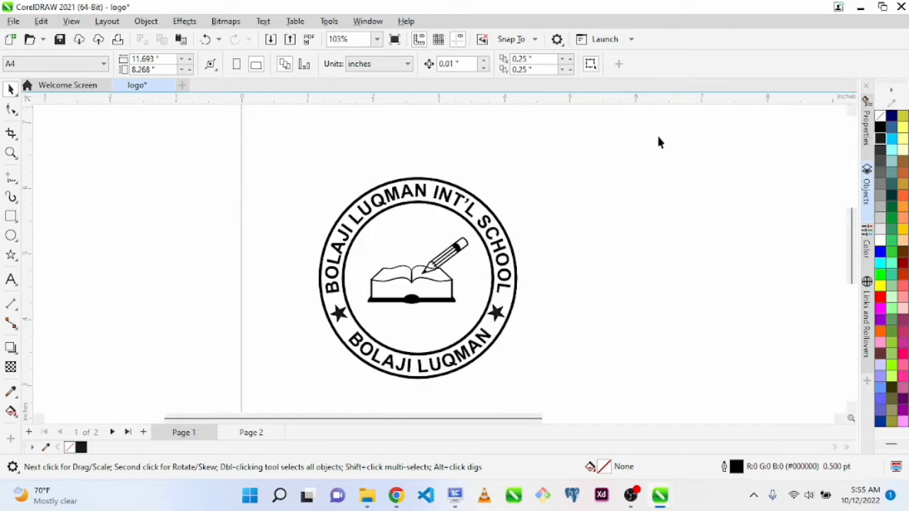
{"action": "key", "text": "ctrl+F11"}
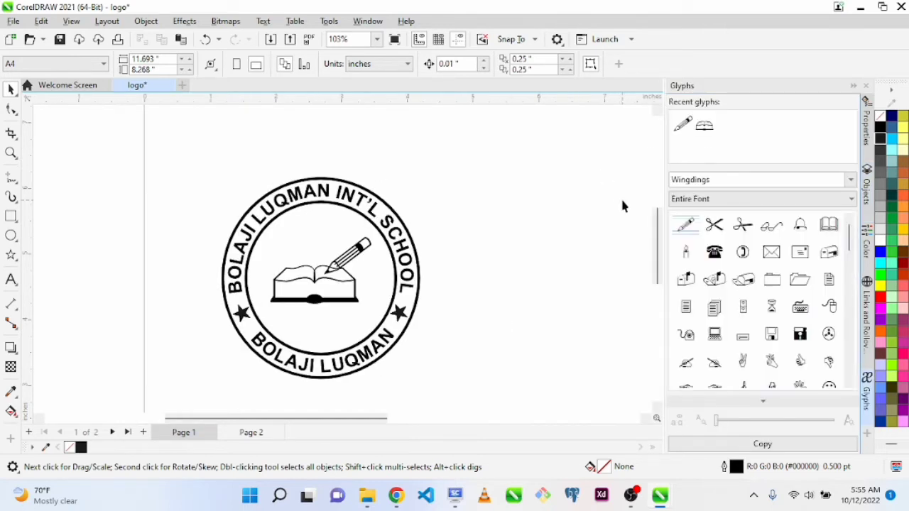
{"action": "key", "text": "ctrl+F11"}
{"action": "key", "text": "ctrl+F11"}
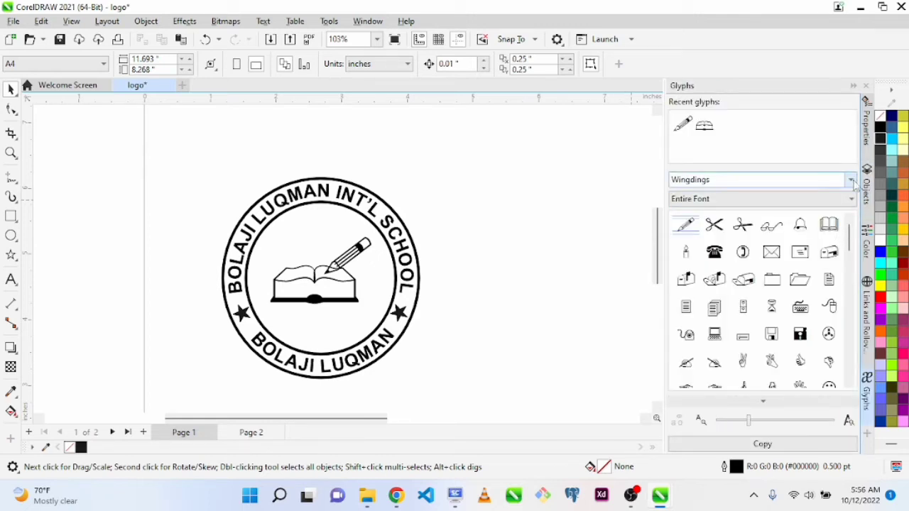
Change the glyph font from Wingdings to Webdings and browse through its symbols
{"action": "left_click", "coordinate": [790, 198]}
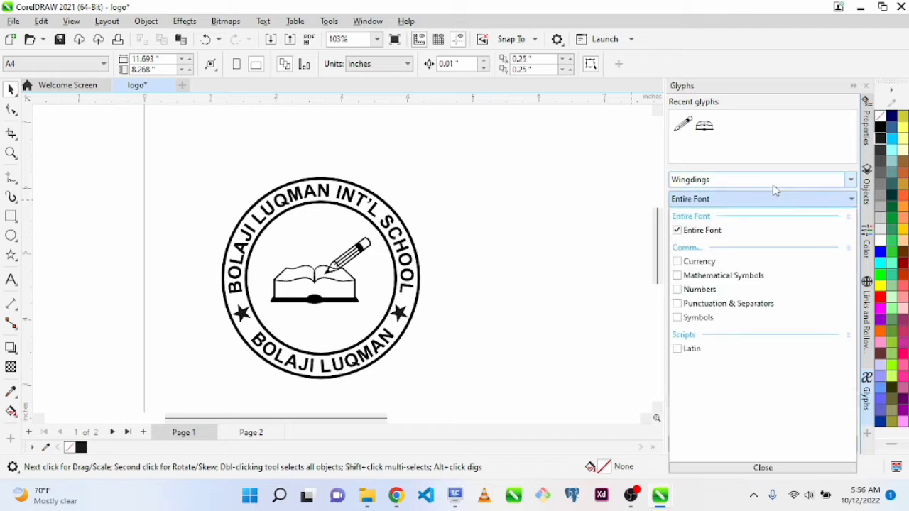
{"action": "left_click", "coordinate": [772, 182]}
{"action": "left_click", "coordinate": [754, 179]}
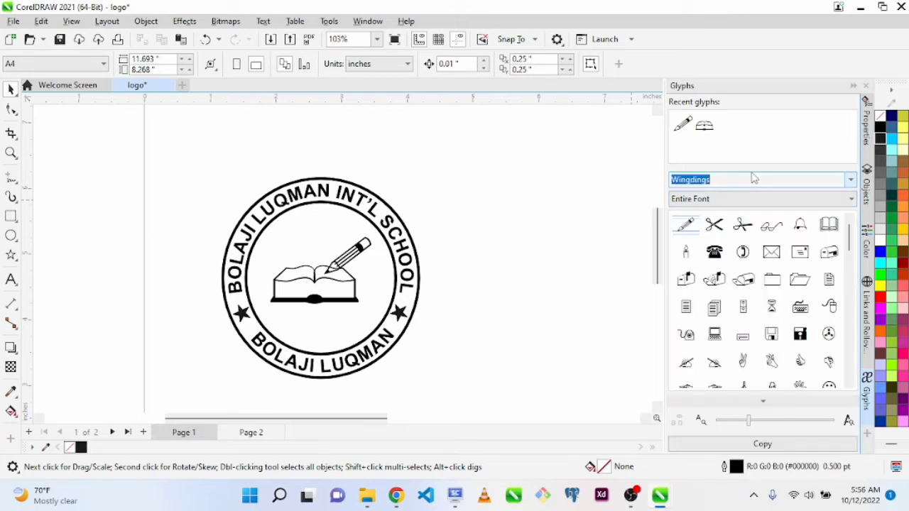
{"action": "type", "text": "W"}
{"action": "key", "text": "Return"}
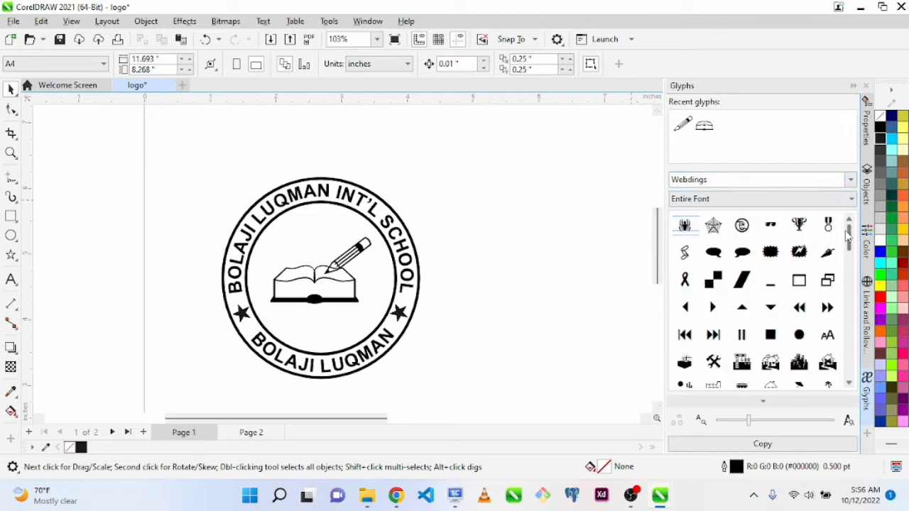
{"action": "scroll", "coordinate": [846, 284], "scroll_direction": "down", "scroll_amount": 3}
{"action": "left_click_drag", "start_coordinate": [847, 299], "coordinate": [854, 366]}
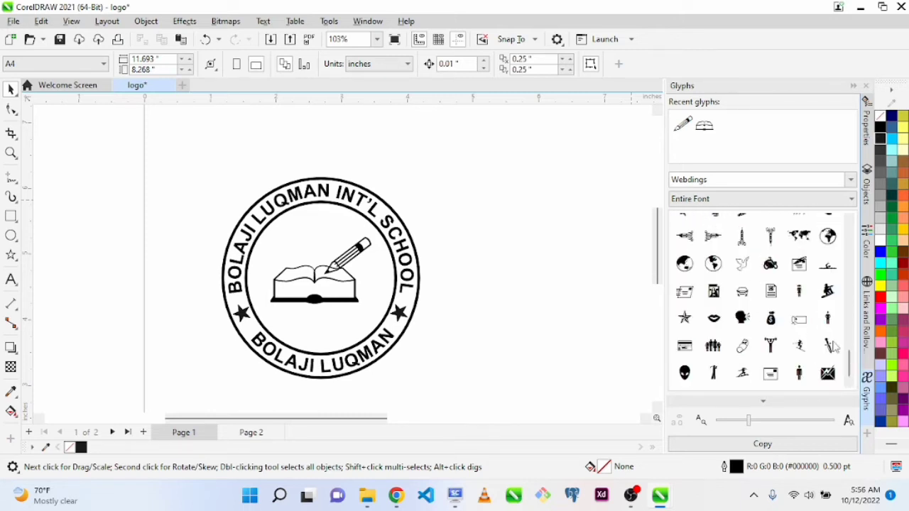
{"action": "scroll", "coordinate": [834, 345], "scroll_direction": "up", "scroll_amount": 10}
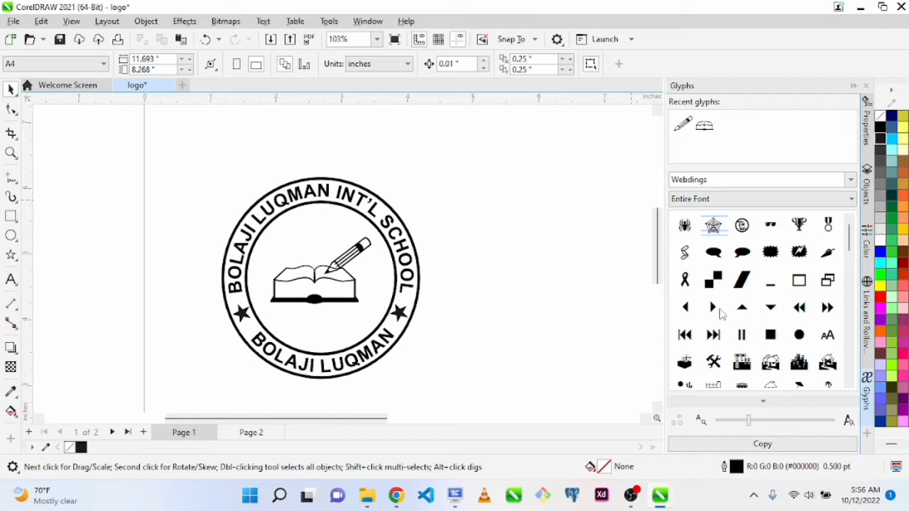
Place the Webdings glyph of two diagonal black squares beside the school logo and delete it
{"action": "left_click_drag", "start_coordinate": [717, 286], "coordinate": [558, 301]}
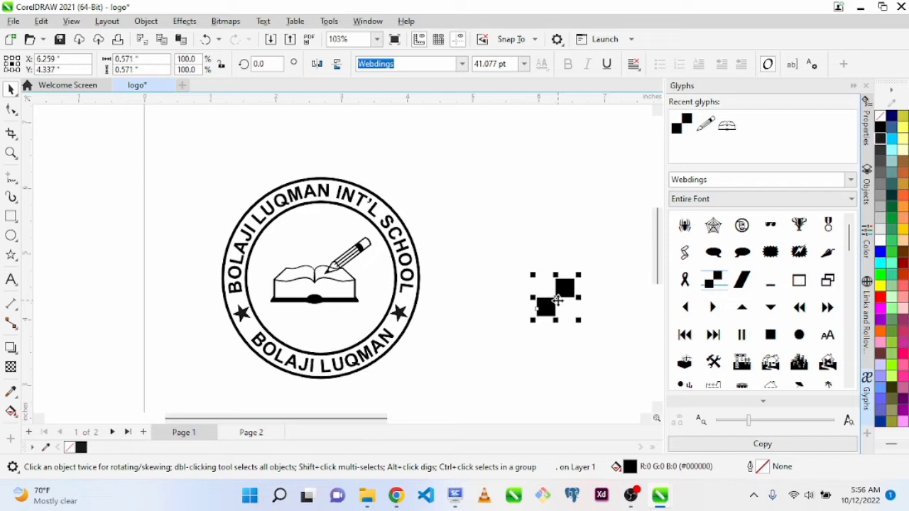
{"action": "key", "text": "Delete"}
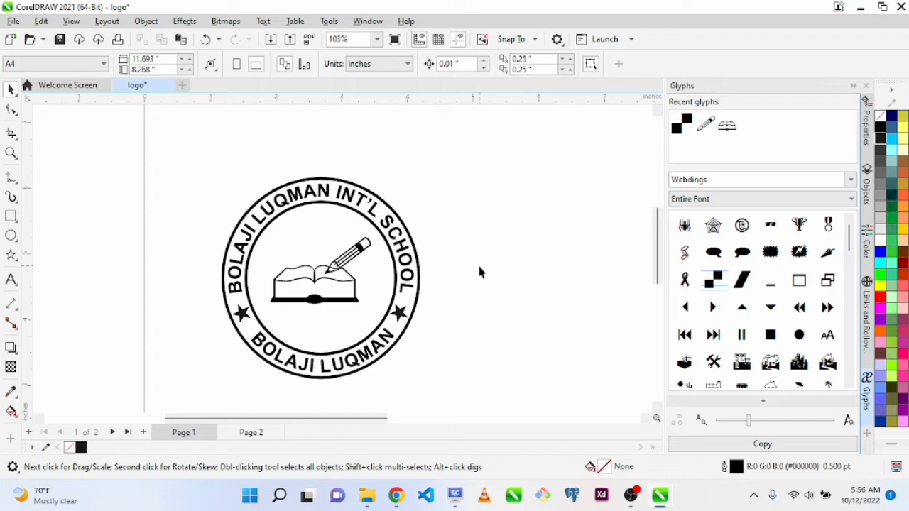
{"action": "scroll", "coordinate": [480, 272], "scroll_direction": "up", "scroll_amount": 2}
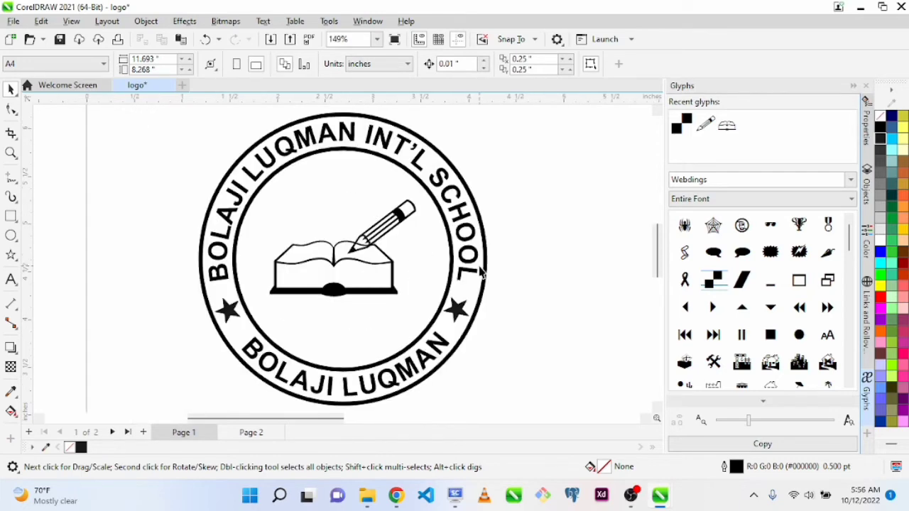
{"action": "scroll", "coordinate": [479, 272], "scroll_direction": "down", "scroll_amount": 2}
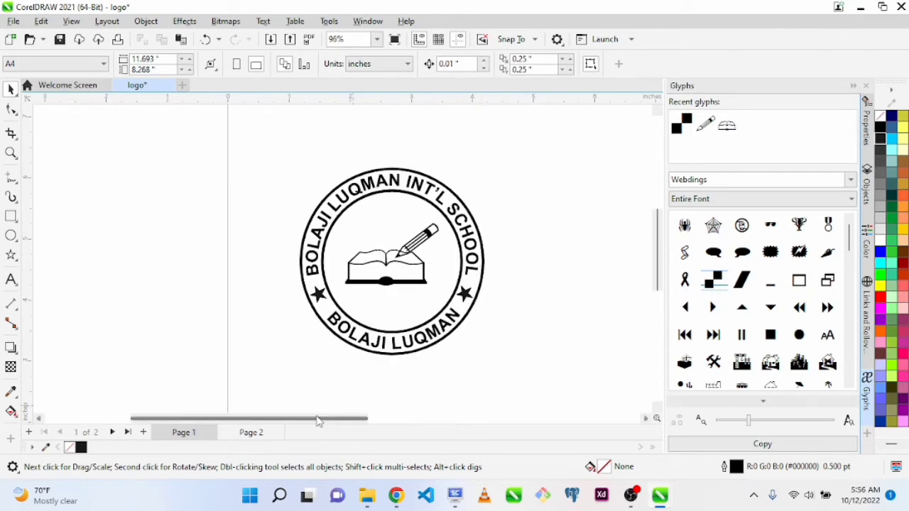
On page 2, enlarge the MC logo bitmap to about 6.02 inches wide and place it near the page's left edge
{"action": "left_click", "coordinate": [251, 432]}
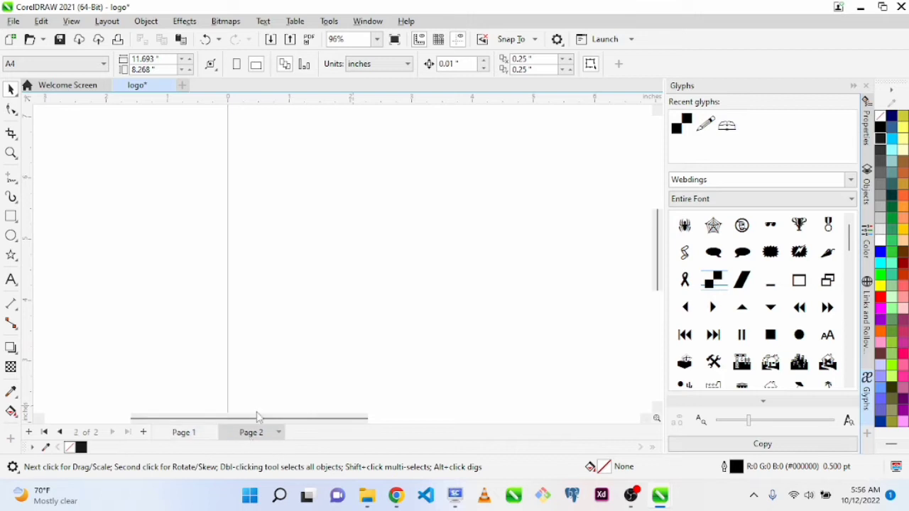
{"action": "scroll", "coordinate": [489, 316], "scroll_direction": "down", "scroll_amount": 1}
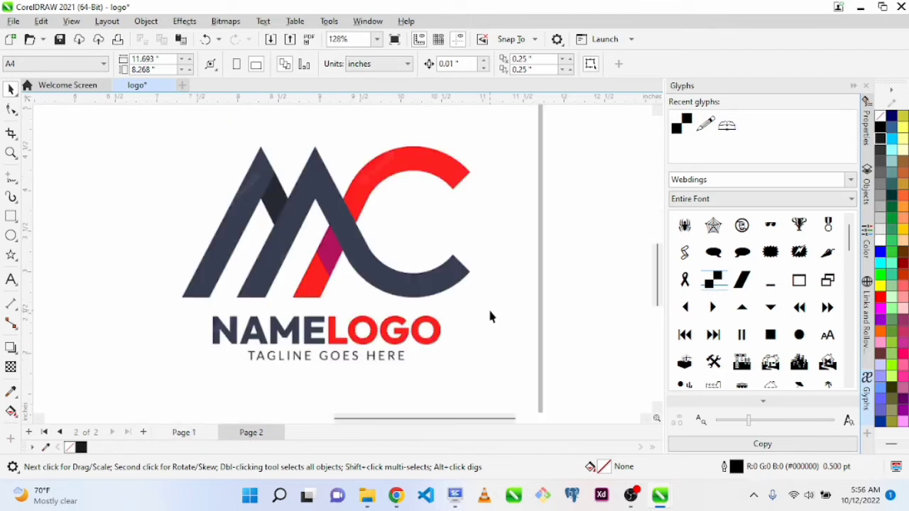
{"action": "scroll", "coordinate": [489, 316], "scroll_direction": "down", "scroll_amount": 5}
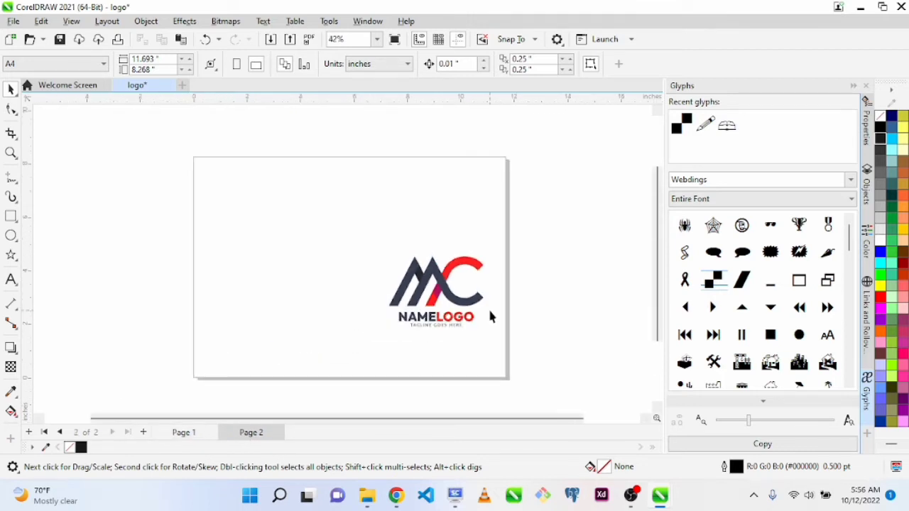
{"action": "left_click_drag", "start_coordinate": [441, 297], "coordinate": [305, 241]}
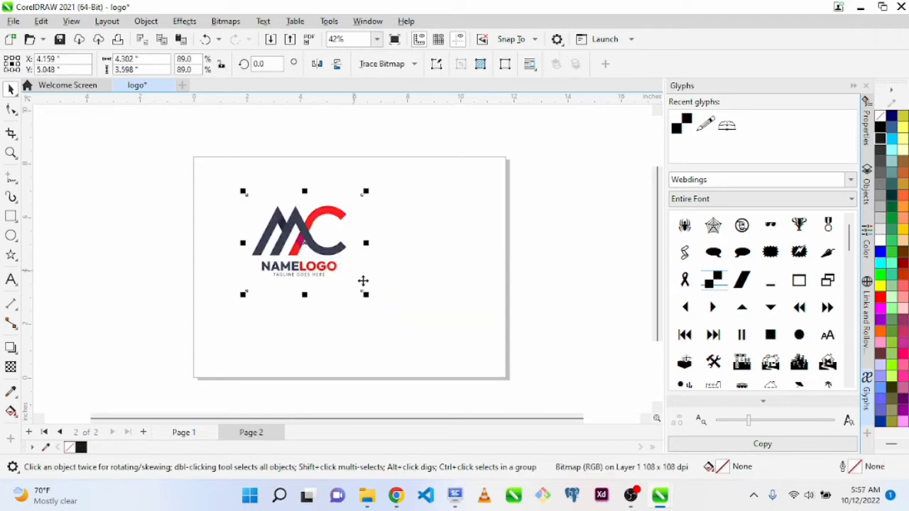
{"action": "left_click_drag", "start_coordinate": [366, 297], "coordinate": [411, 334]}
{"action": "key", "text": "z"}
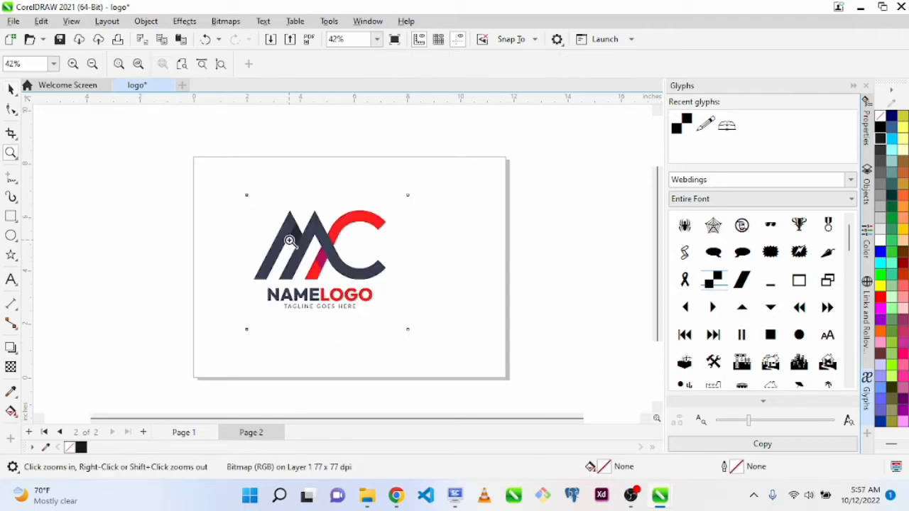
{"action": "left_click_drag", "start_coordinate": [246, 178], "coordinate": [427, 351]}
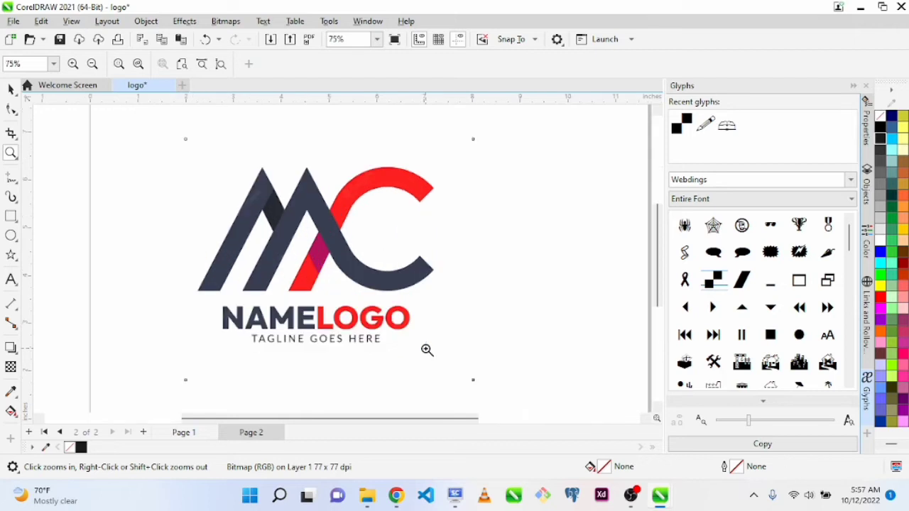
{"action": "key", "text": "space"}
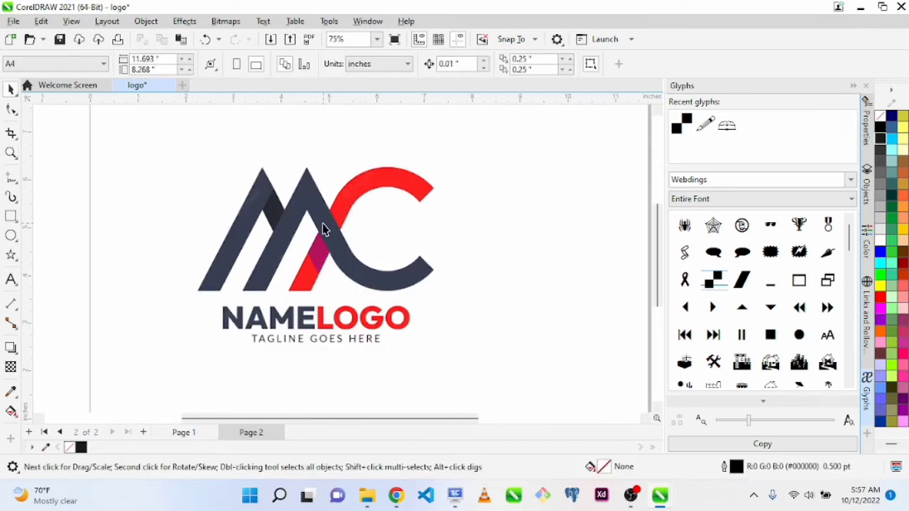
{"action": "left_click_drag", "start_coordinate": [323, 225], "coordinate": [263, 219]}
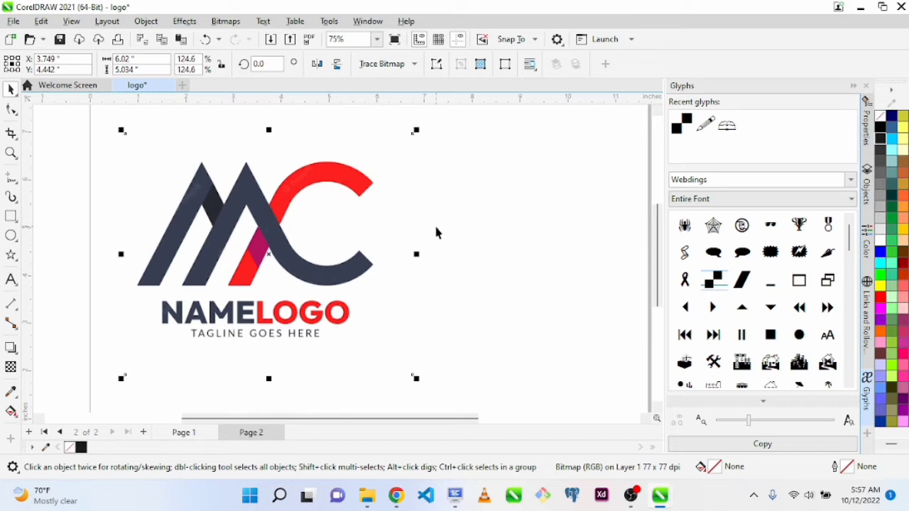
Inspect the MC logo bitmap's outline nodes with the Shape tool and return to the Pick tool
{"action": "key", "text": "F10"}
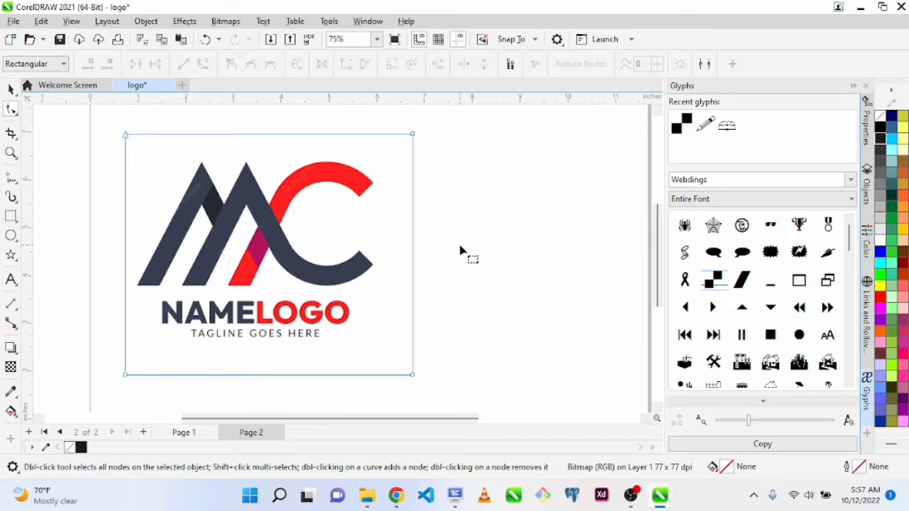
{"action": "key", "text": "space"}
{"action": "left_click", "coordinate": [460, 251]}
{"action": "left_click", "coordinate": [265, 253]}
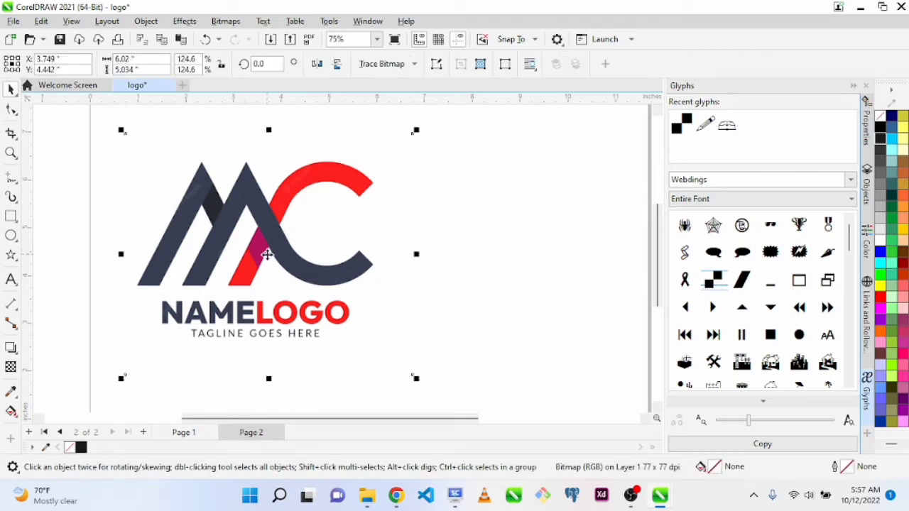
{"action": "left_click", "coordinate": [464, 294]}
Vectorize the MC logo bitmap with Quick Trace
{"action": "left_click", "coordinate": [281, 235]}
{"action": "left_click", "coordinate": [384, 65]}
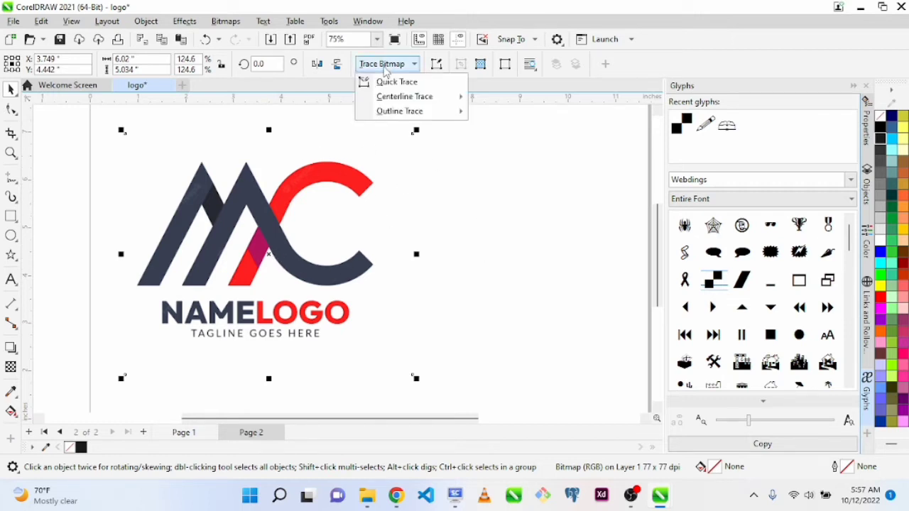
{"action": "left_click", "coordinate": [403, 83]}
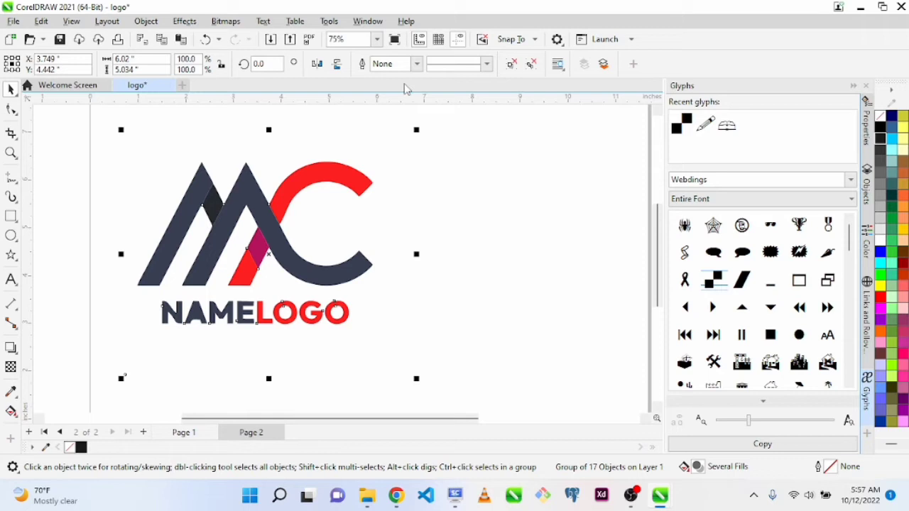
{"action": "left_click", "coordinate": [226, 22]}
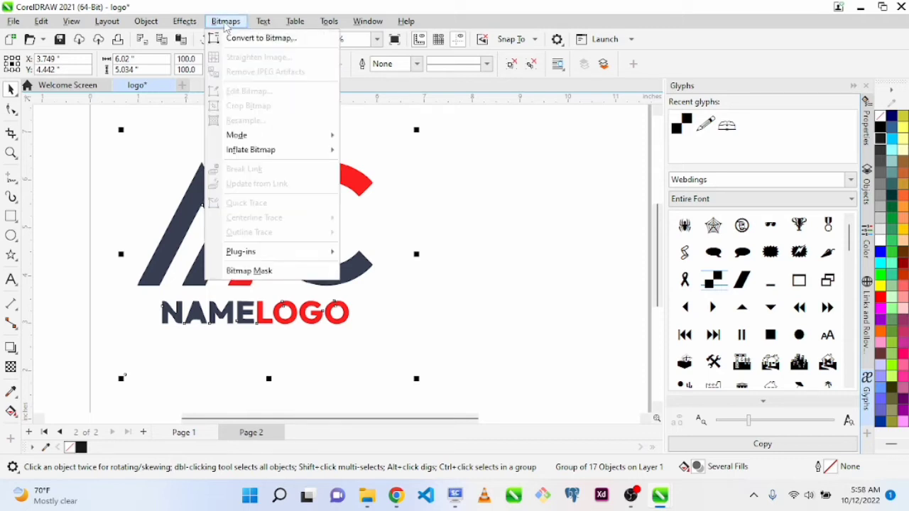
{"action": "left_click", "coordinate": [264, 39]}
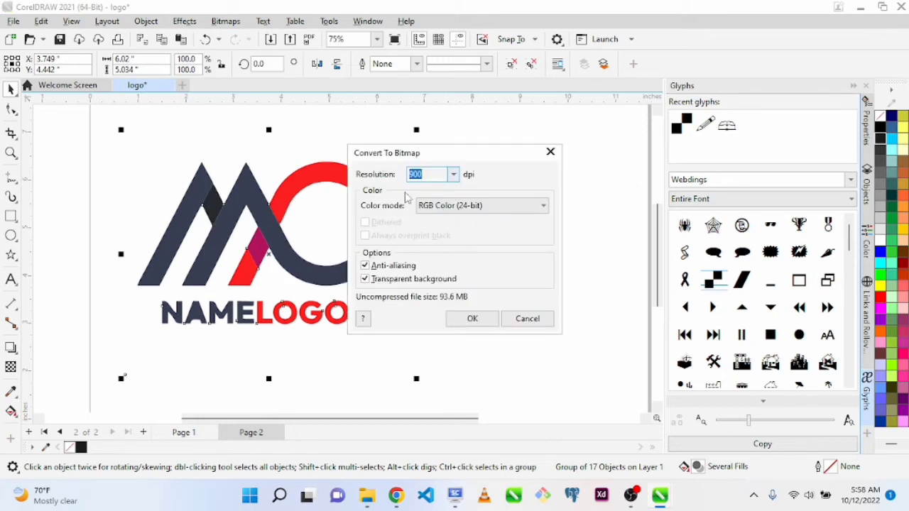
{"action": "left_click", "coordinate": [532, 321]}
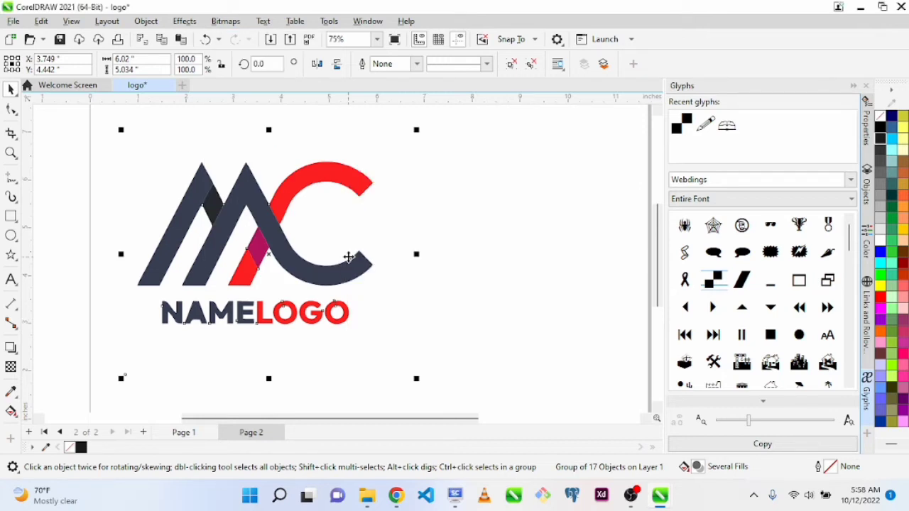
{"action": "key", "text": "alt+b"}
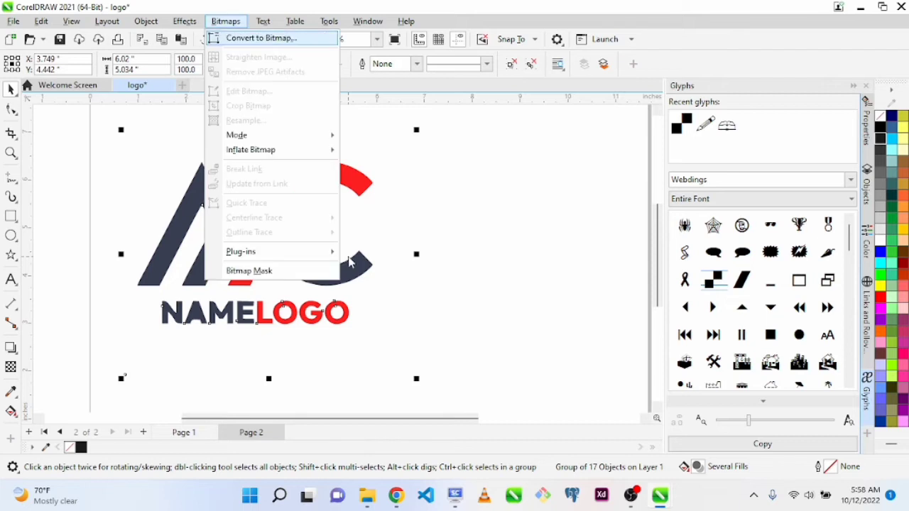
{"action": "key", "text": "Return"}
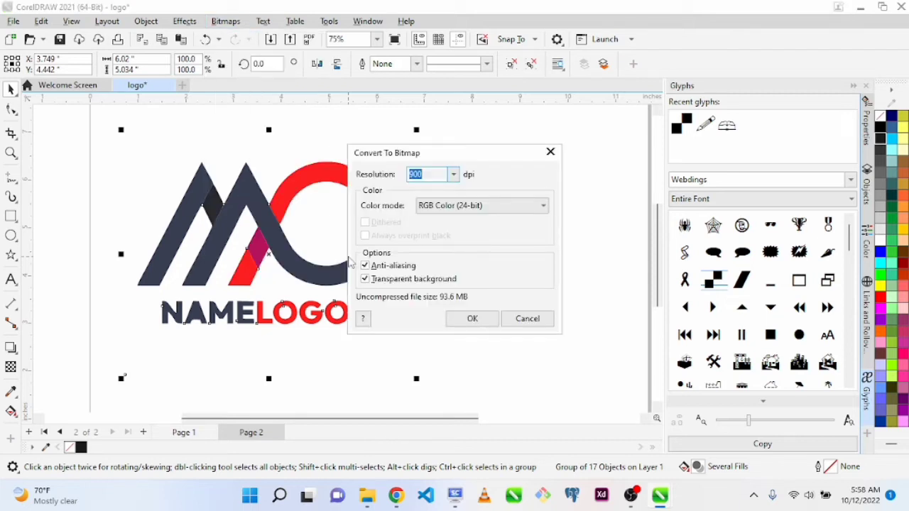
{"action": "left_click", "coordinate": [531, 320]}
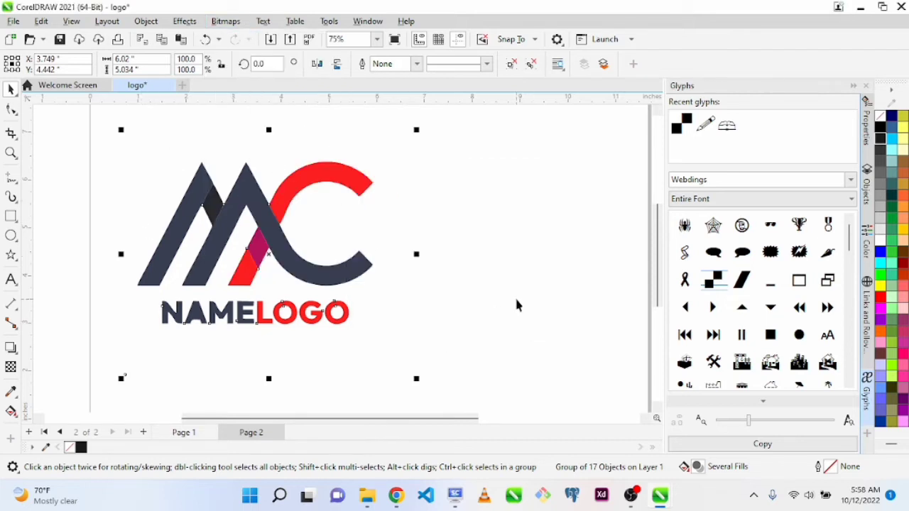
{"action": "left_click", "coordinate": [516, 302]}
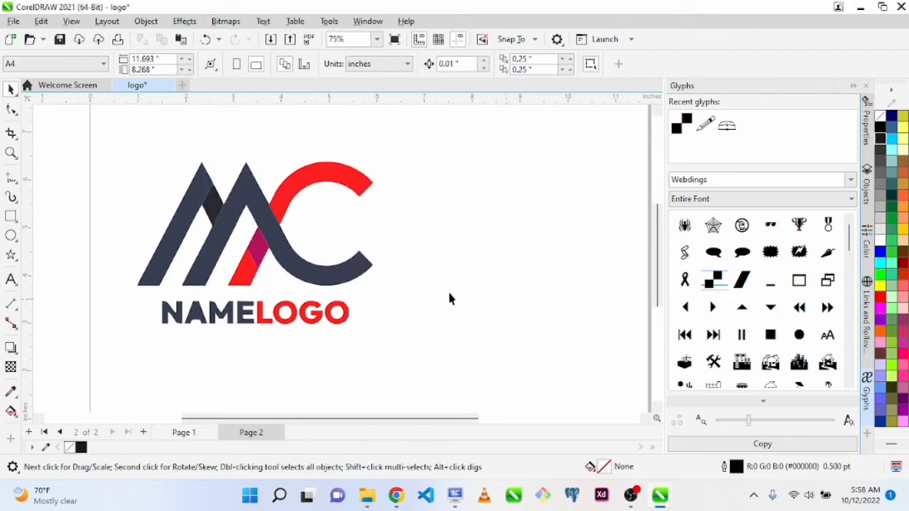
Move the traced logo to the right half of page 2 and shift the original bitmap left to compare them side by side
{"action": "left_click", "coordinate": [251, 187]}
{"action": "left_click_drag", "start_coordinate": [272, 241], "coordinate": [441, 247]}
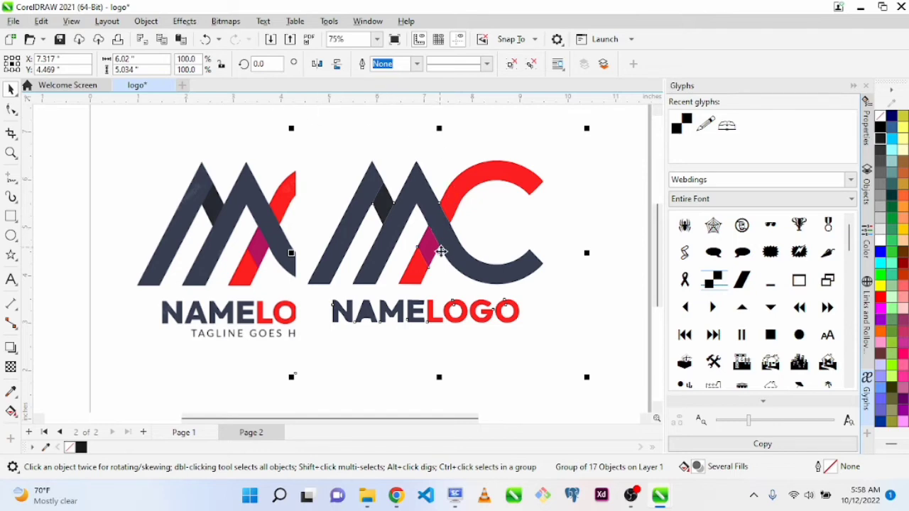
{"action": "left_click_drag", "start_coordinate": [440, 250], "coordinate": [482, 248]}
{"action": "left_click_drag", "start_coordinate": [274, 227], "coordinate": [214, 233]}
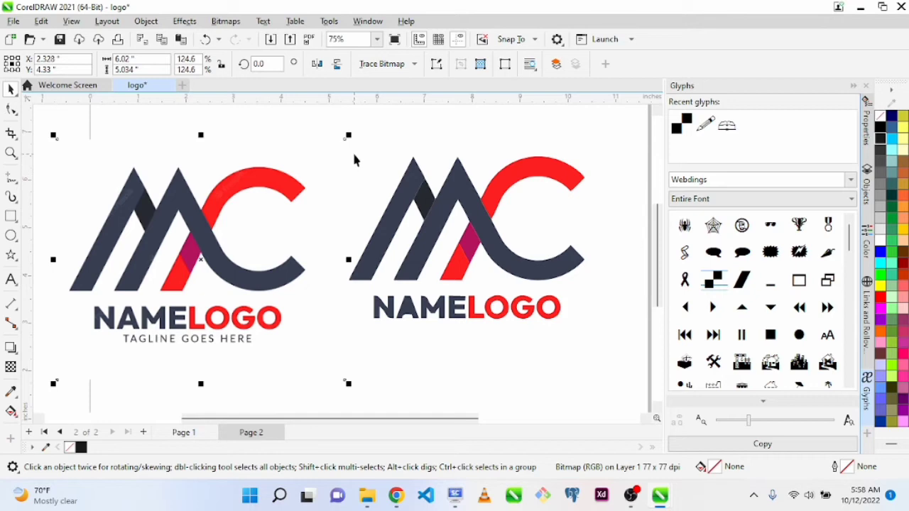
Shrink the original bitmap to about 4.68 inches wide and the traced logo to about 4.16 inches wide, and arrange them side by side
{"action": "left_click_drag", "start_coordinate": [348, 136], "coordinate": [287, 171]}
{"action": "left_click_drag", "start_coordinate": [494, 195], "coordinate": [472, 210]}
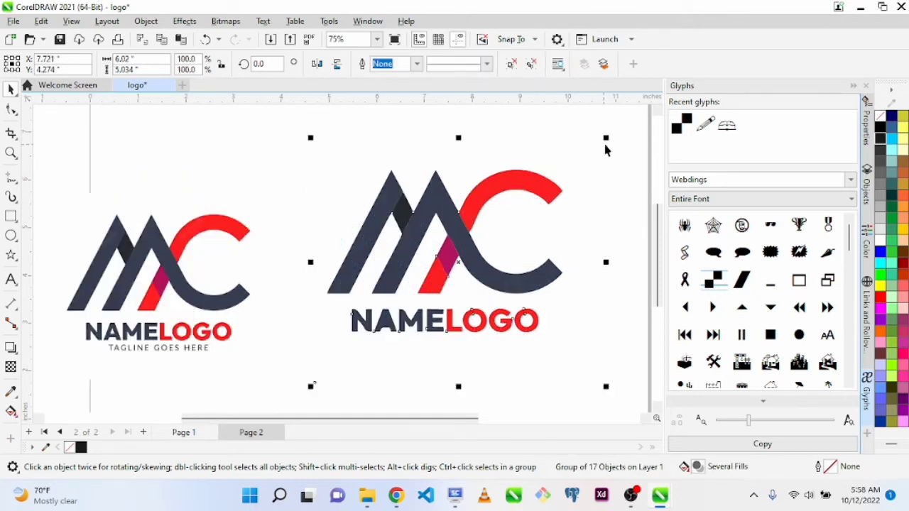
{"action": "left_click_drag", "start_coordinate": [605, 147], "coordinate": [519, 213]}
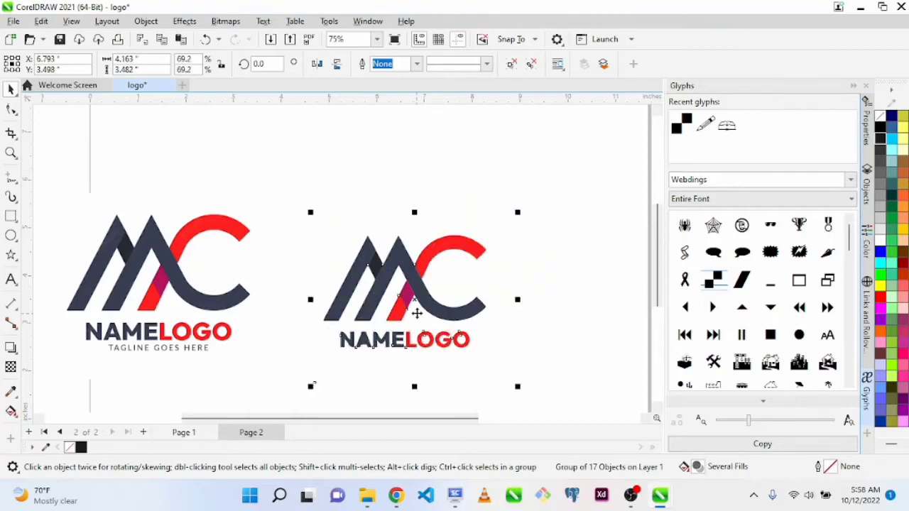
{"action": "left_click_drag", "start_coordinate": [417, 313], "coordinate": [411, 276]}
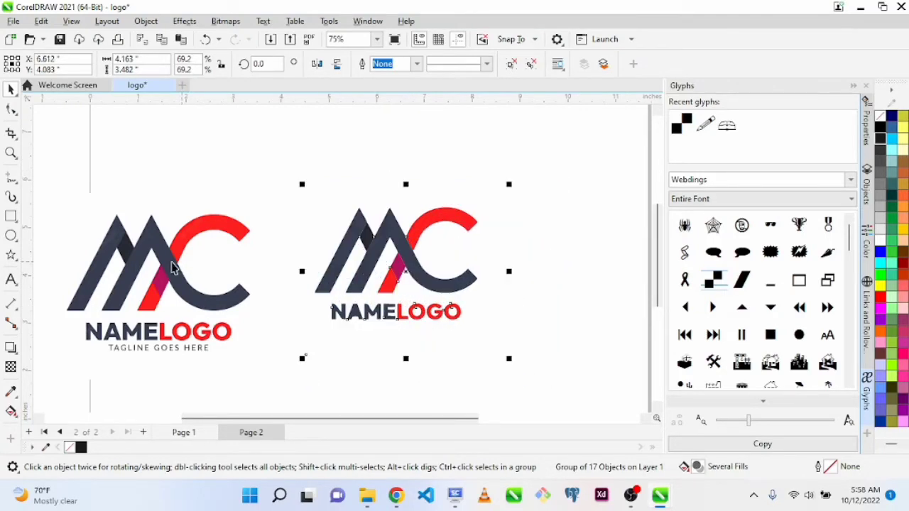
{"action": "left_click_drag", "start_coordinate": [173, 267], "coordinate": [208, 231]}
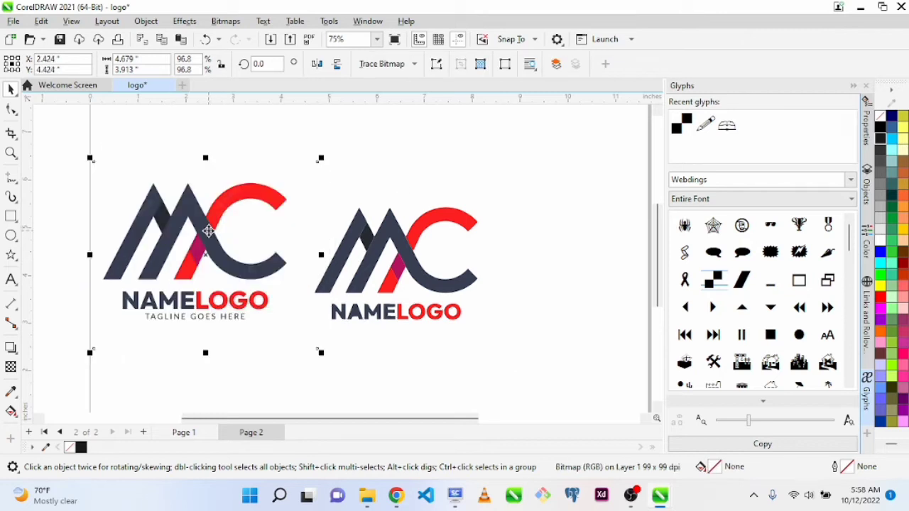
{"action": "left_click_drag", "start_coordinate": [390, 233], "coordinate": [409, 221]}
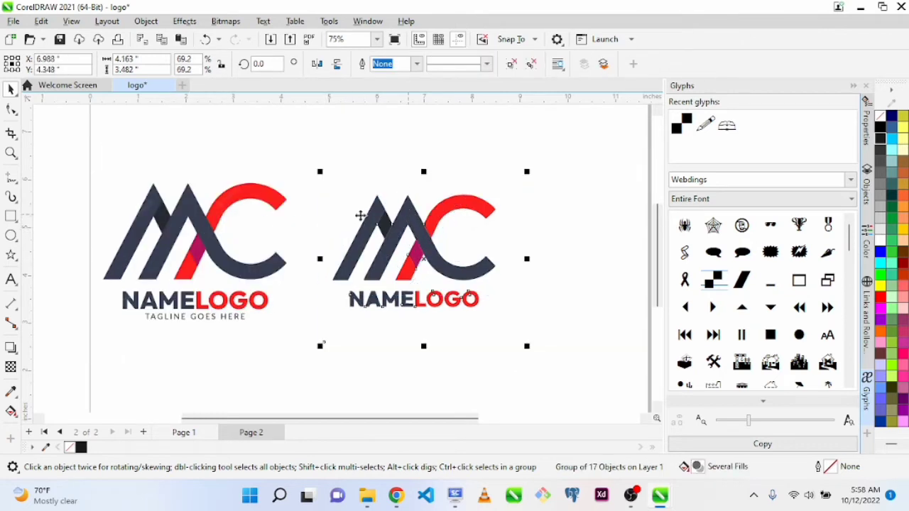
{"action": "left_click", "coordinate": [220, 215]}
{"action": "left_click", "coordinate": [420, 233]}
Undo the resizing, moves and Quick Trace of the MC logo back to the untraced bitmap
{"action": "key", "text": "ctrl+z"}
{"action": "key", "text": "ctrl+z"}
{"action": "key", "text": "ctrl+z"}
{"action": "key", "text": "ctrl+z"}
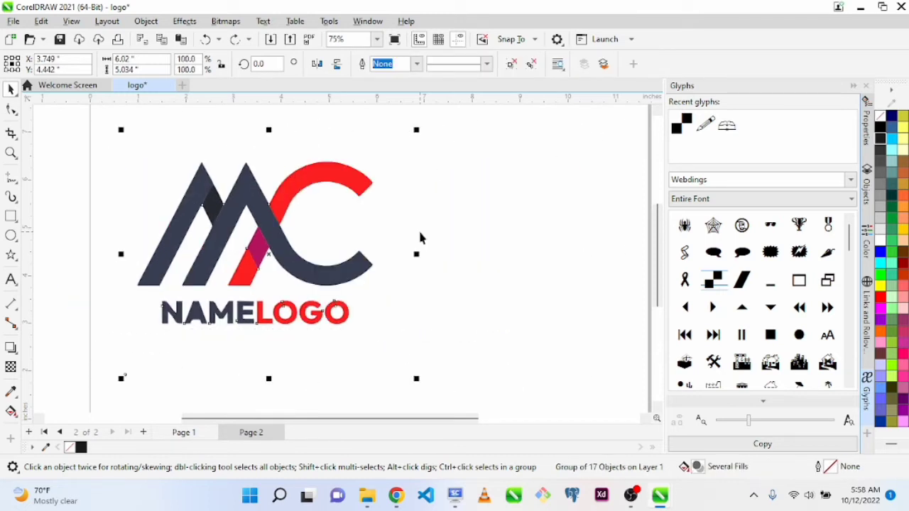
{"action": "key", "text": "ctrl+z"}
{"action": "key", "text": "ctrl+z"}
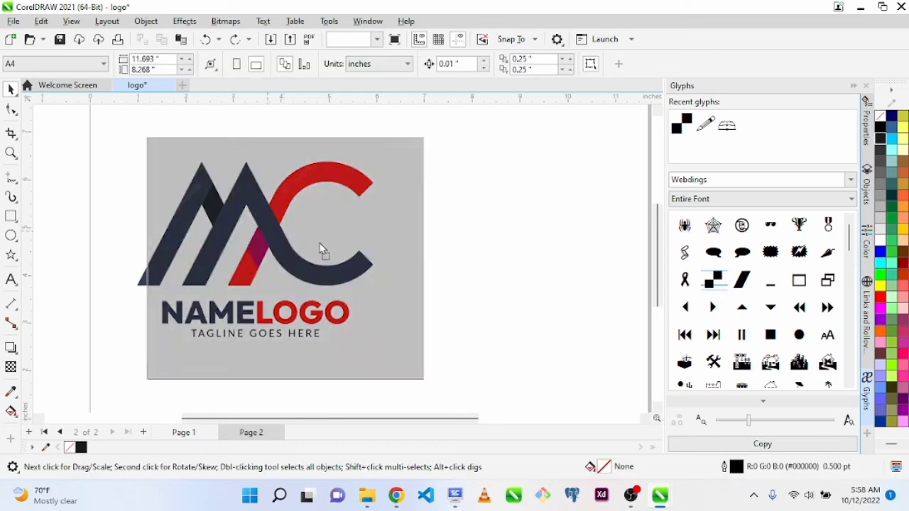
Vectorize the MC logo bitmap with Quick Trace and place the trace and the original side by side on page 2
{"action": "left_click", "coordinate": [381, 64]}
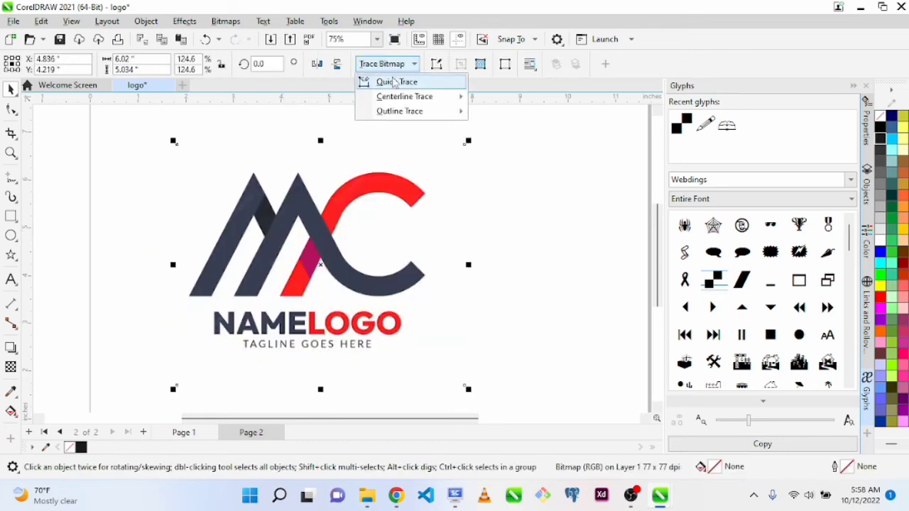
{"action": "left_click", "coordinate": [388, 82]}
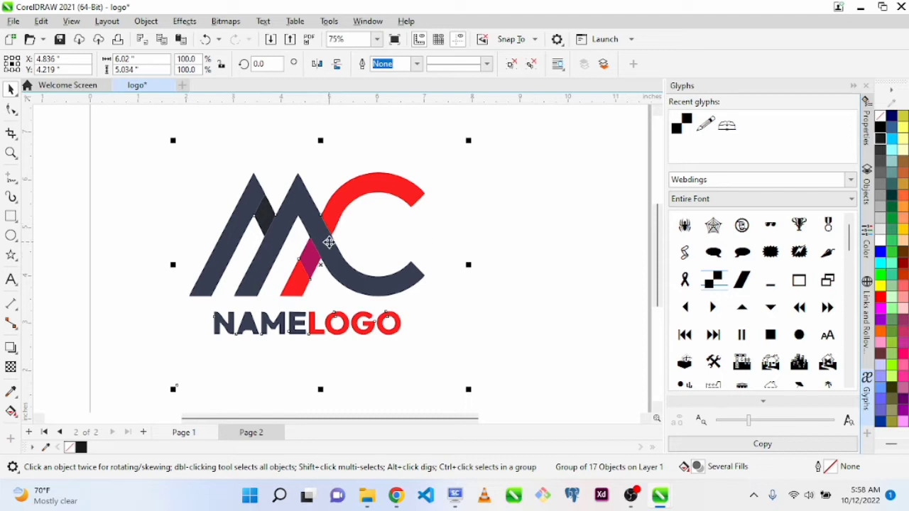
{"action": "left_click_drag", "start_coordinate": [328, 245], "coordinate": [511, 237]}
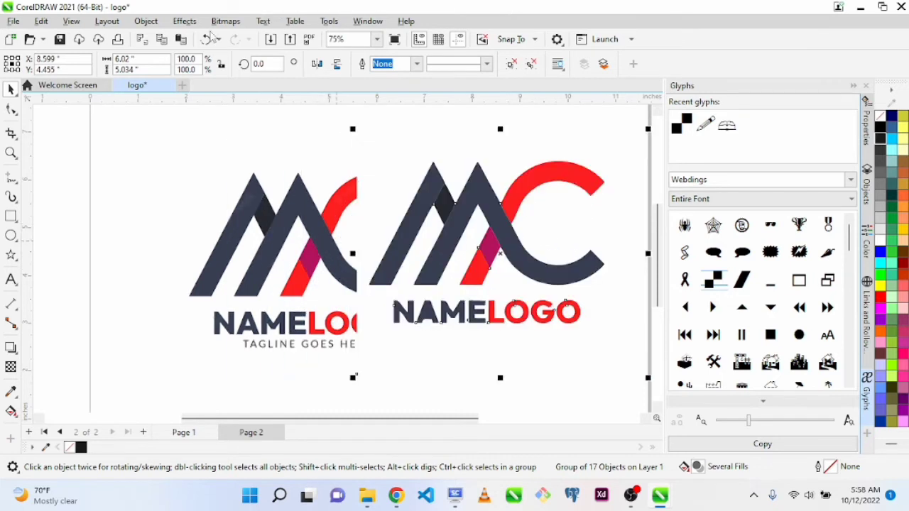
{"action": "scroll", "coordinate": [291, 247], "scroll_direction": "down", "scroll_amount": 1}
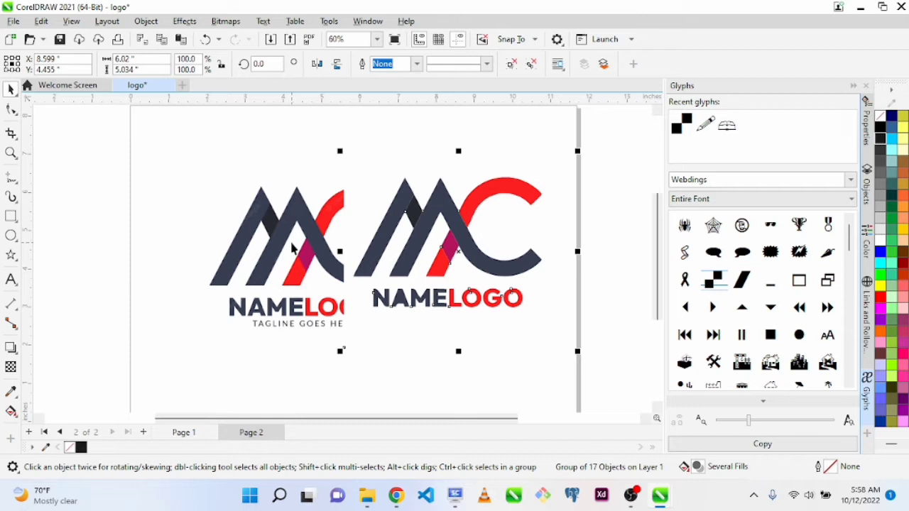
{"action": "left_click_drag", "start_coordinate": [324, 250], "coordinate": [239, 239]}
{"action": "left_click", "coordinate": [415, 240], "text": "shift"}
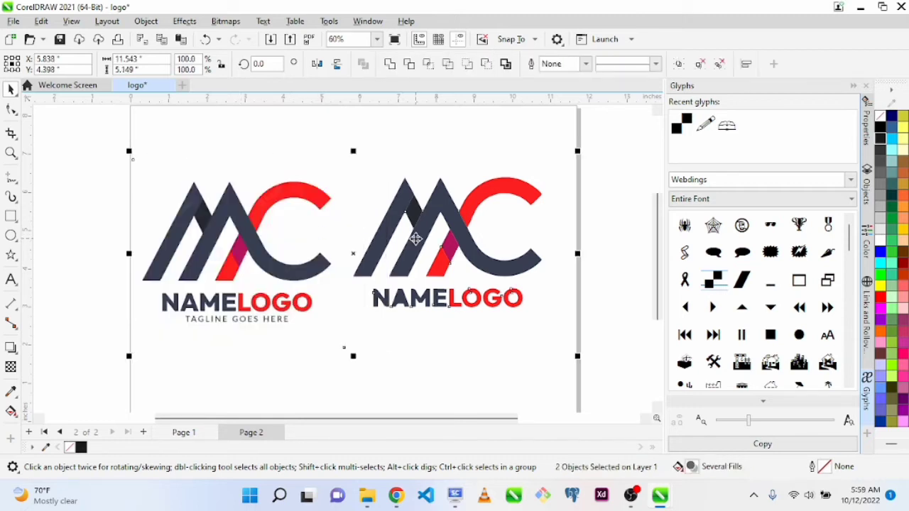
{"action": "left_click", "coordinate": [424, 368]}
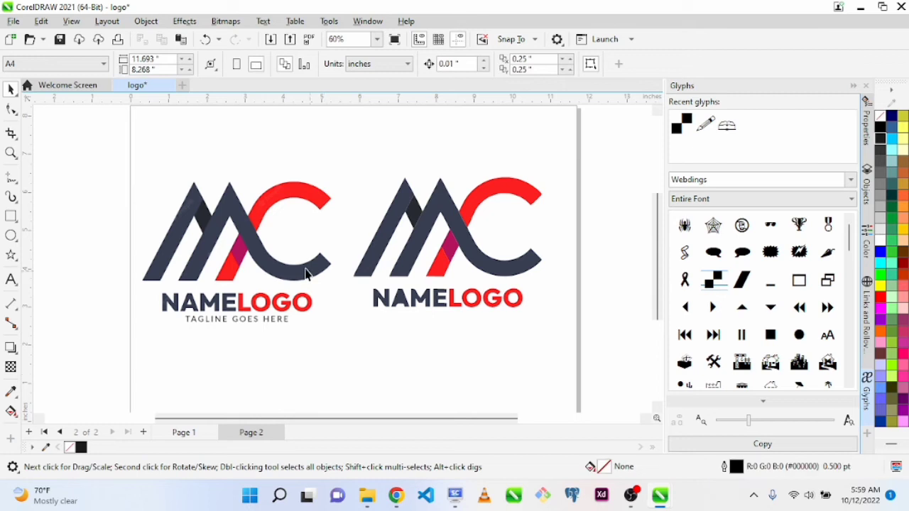
Compare the traced logo with the original bitmap and shift the original further left, away from the trace
{"action": "left_click", "coordinate": [407, 295]}
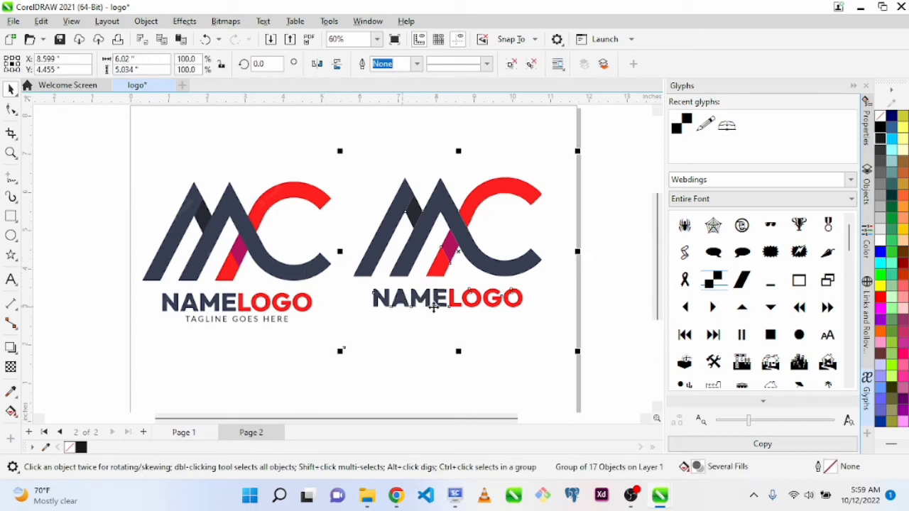
{"action": "left_click", "coordinate": [241, 315]}
{"action": "left_click", "coordinate": [417, 297]}
{"action": "left_click", "coordinate": [526, 333]}
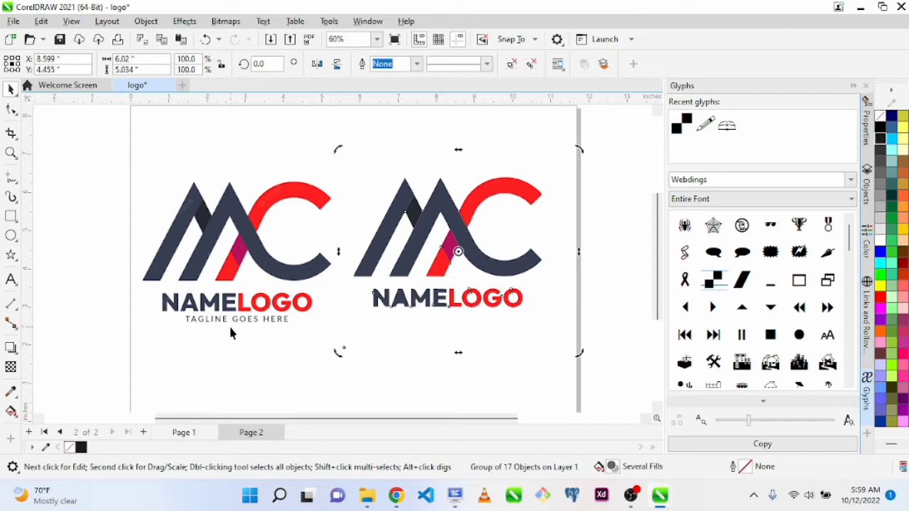
{"action": "left_click", "coordinate": [489, 324]}
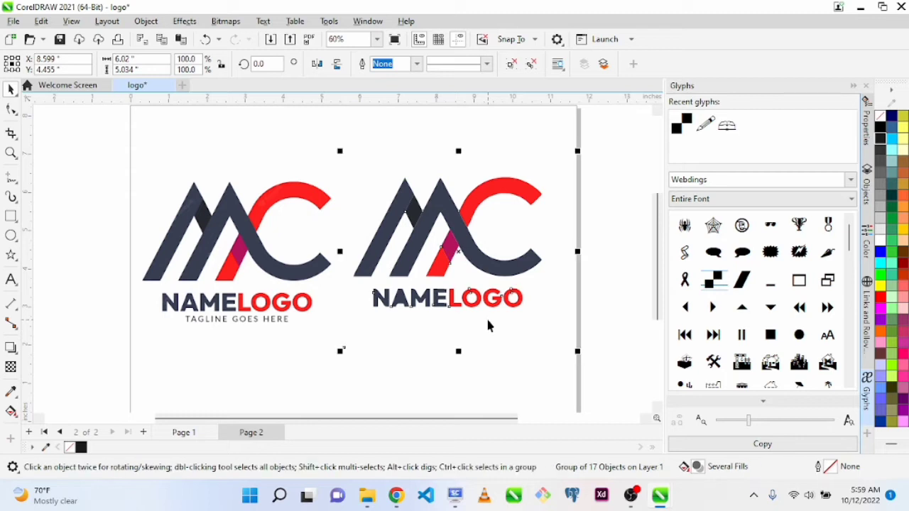
{"action": "left_click_drag", "start_coordinate": [249, 281], "coordinate": [220, 274]}
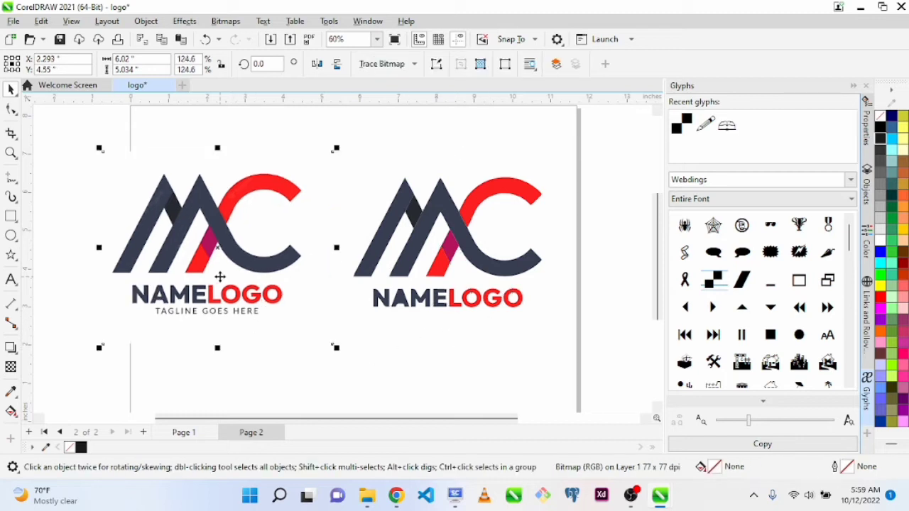
{"action": "left_click", "coordinate": [269, 354]}
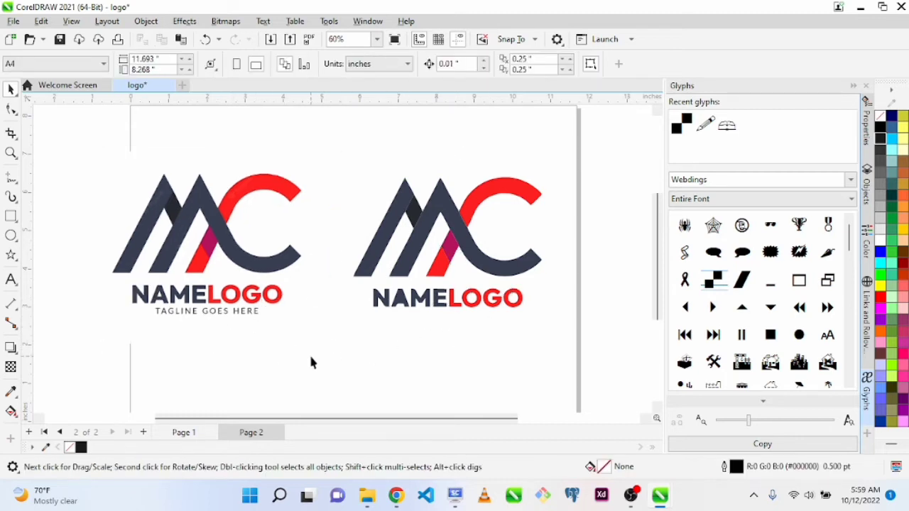
Ungroup the traced logo into individual objects and collapse the Glyphs docker
{"action": "left_click", "coordinate": [423, 240]}
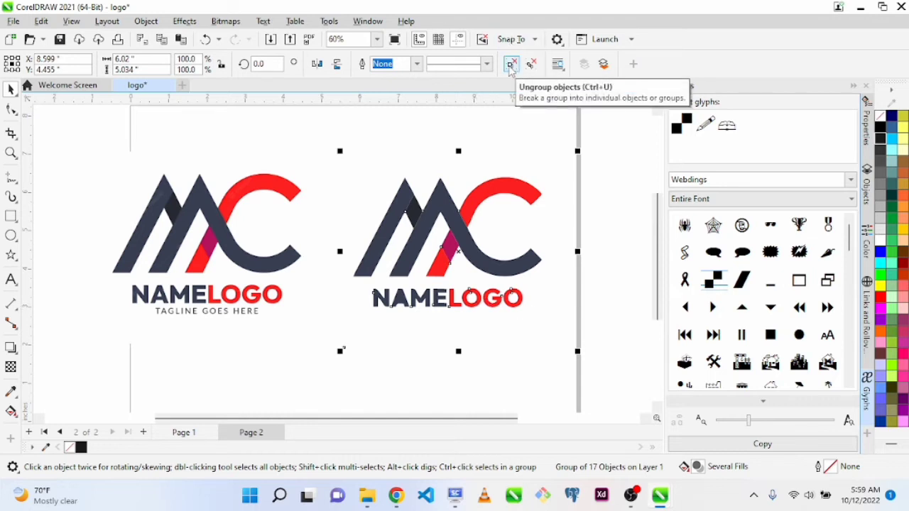
{"action": "left_click", "coordinate": [511, 65]}
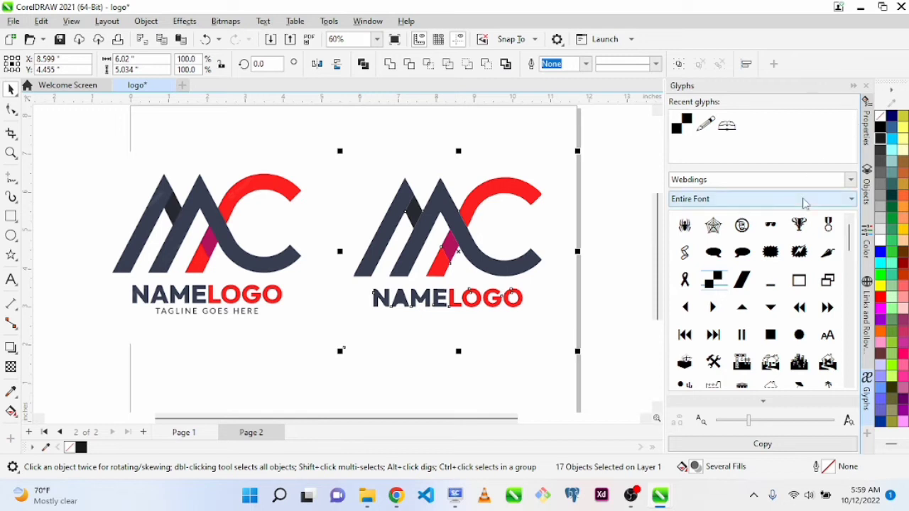
{"action": "left_click", "coordinate": [853, 86]}
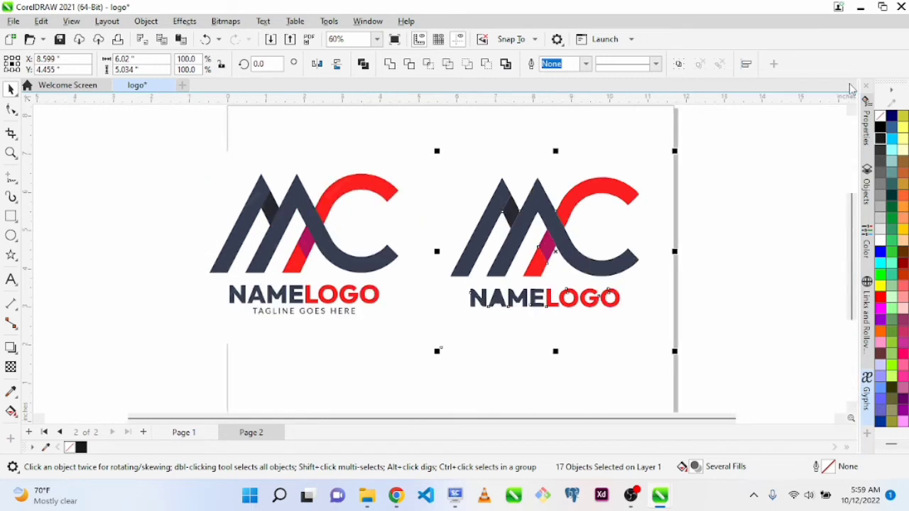
Try a blue fill on the original bitmap, and fill the trace's large central M-and-C curve with blue (#0000FF)
{"action": "left_click", "coordinate": [309, 223]}
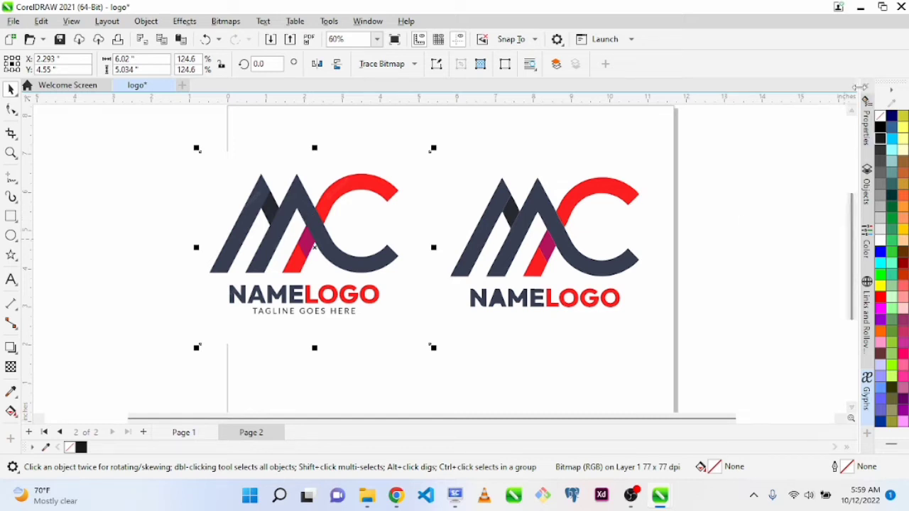
{"action": "left_click", "coordinate": [881, 253]}
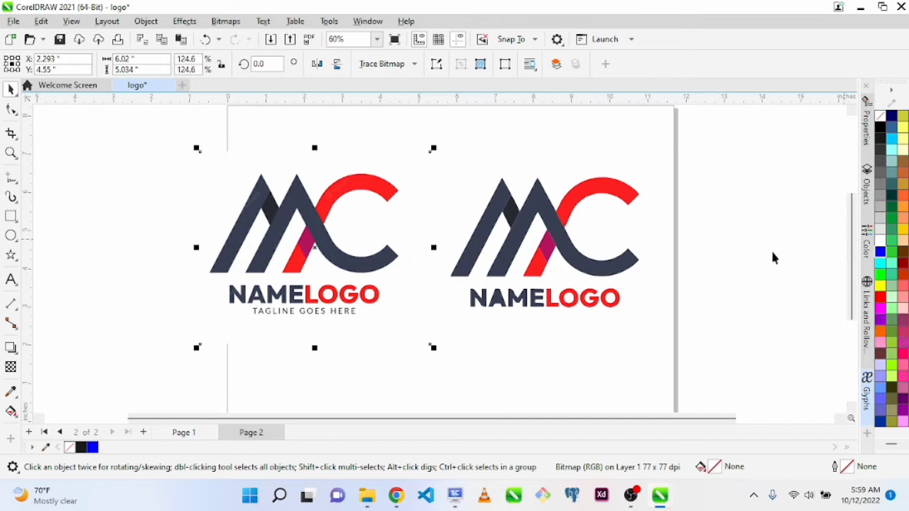
{"action": "left_click", "coordinate": [524, 229]}
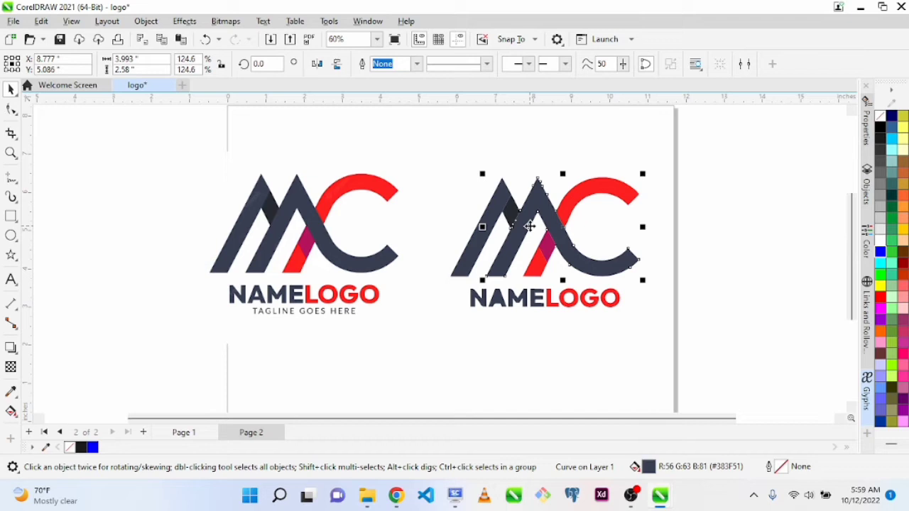
{"action": "left_click", "coordinate": [880, 252]}
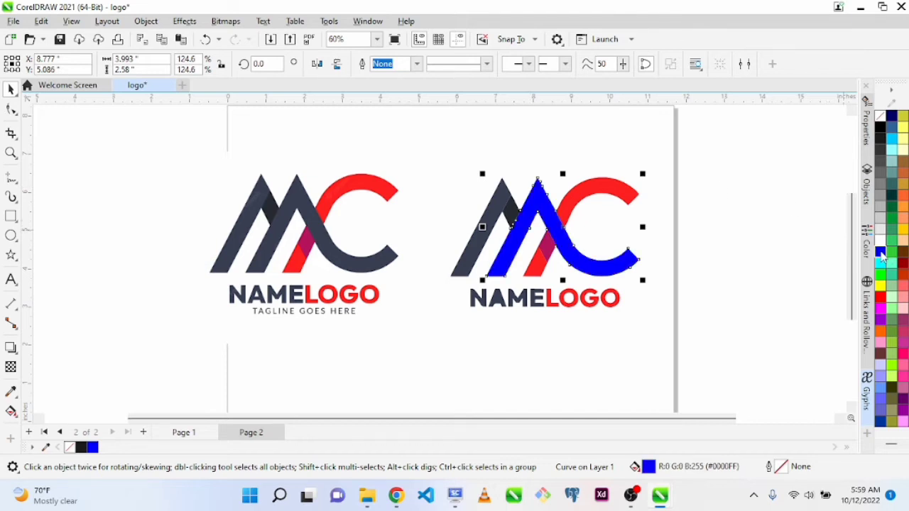
{"action": "left_click", "coordinate": [755, 217]}
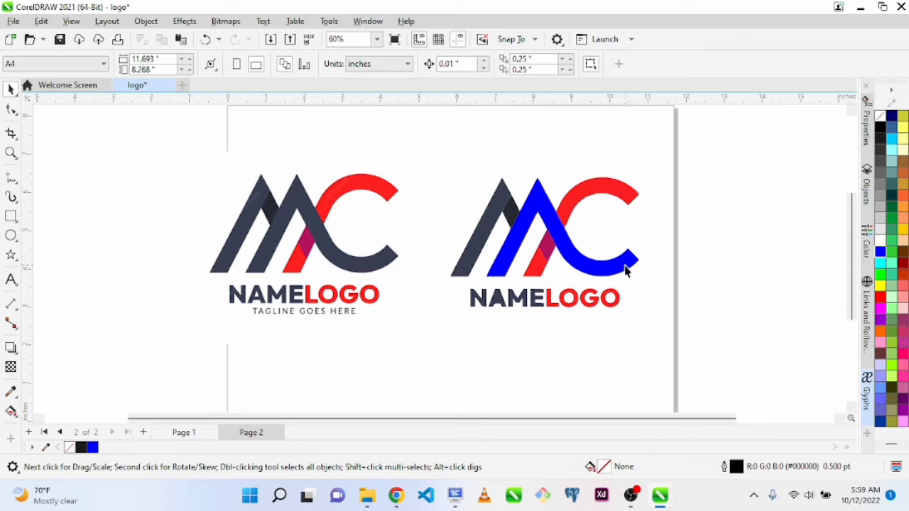
Pull the traced logo apart by moving the slanted bar, dark diamond, red arc and blue curve away from each other
{"action": "left_click_drag", "start_coordinate": [497, 207], "coordinate": [452, 165]}
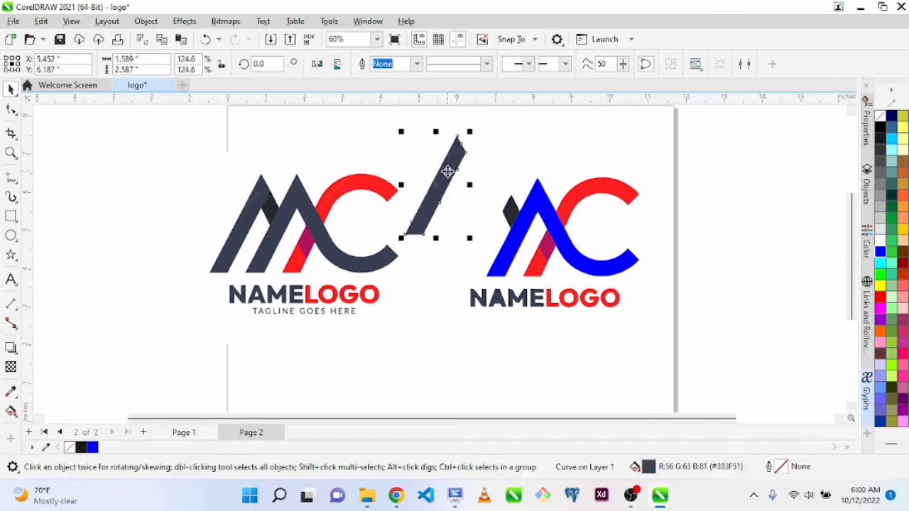
{"action": "left_click_drag", "start_coordinate": [495, 202], "coordinate": [563, 131]}
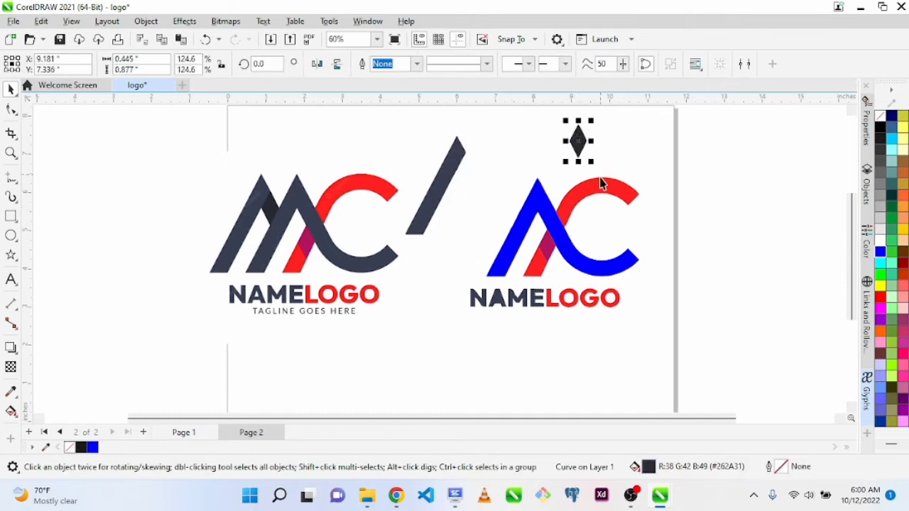
{"action": "left_click", "coordinate": [721, 341]}
{"action": "left_click_drag", "start_coordinate": [721, 341], "coordinate": [721, 333]}
{"action": "left_click_drag", "start_coordinate": [588, 275], "coordinate": [415, 351]}
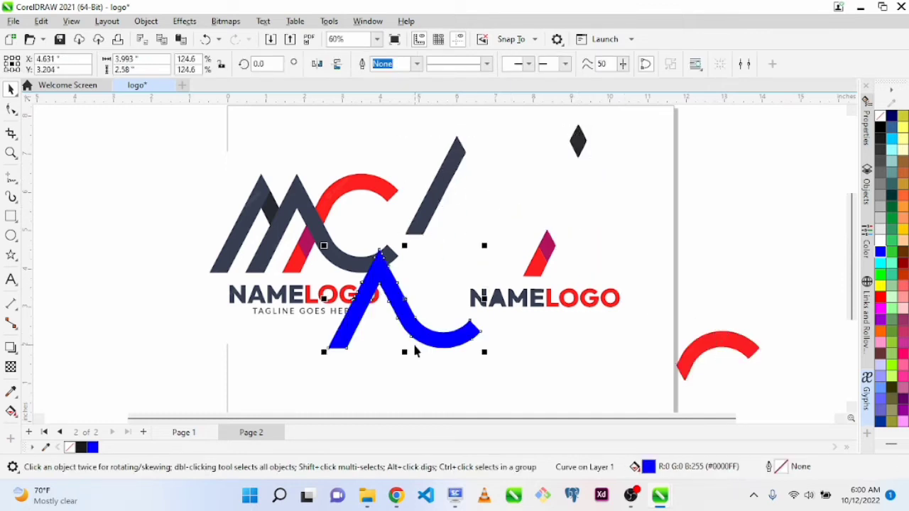
Undo the moves of the separated pieces to reassemble the traced logo
{"action": "key", "text": "ctrl+z"}
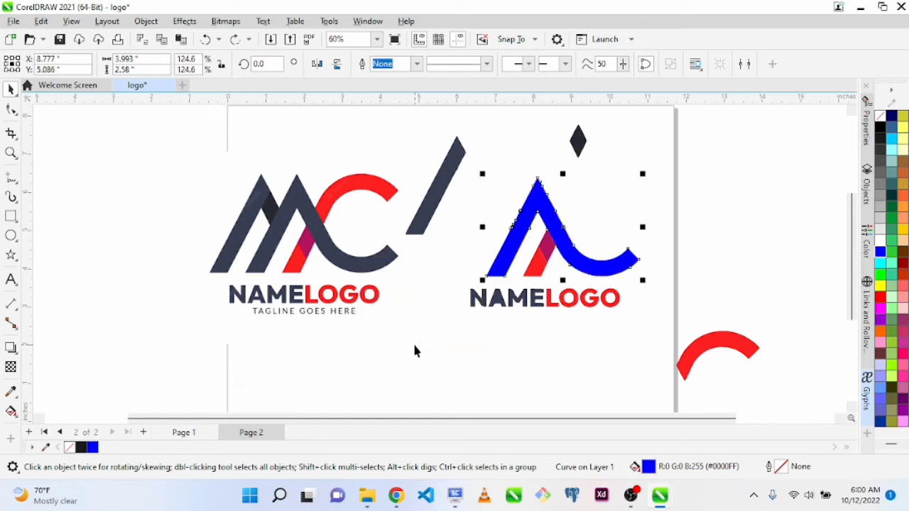
{"action": "key", "text": "ctrl+z"}
{"action": "key", "text": "ctrl+z"}
{"action": "key", "text": "ctrl+z"}
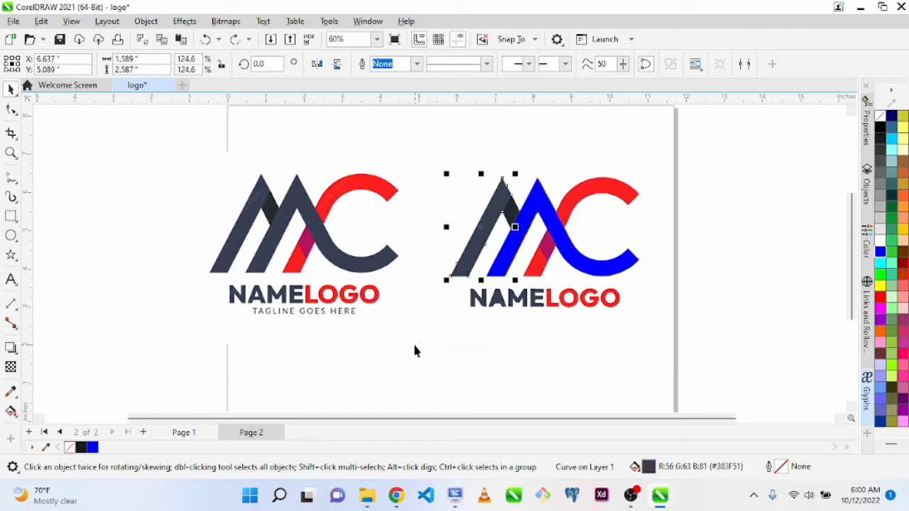
Delete the original MC logo bitmap from page 2
{"action": "left_click", "coordinate": [307, 241]}
{"action": "mouse_move", "coordinate": [307, 241]}
{"action": "left_mouse_down"}
{"action": "mouse_move", "coordinate": [252, 250]}
{"action": "mouse_move", "coordinate": [378, 272]}
{"action": "left_mouse_up"}
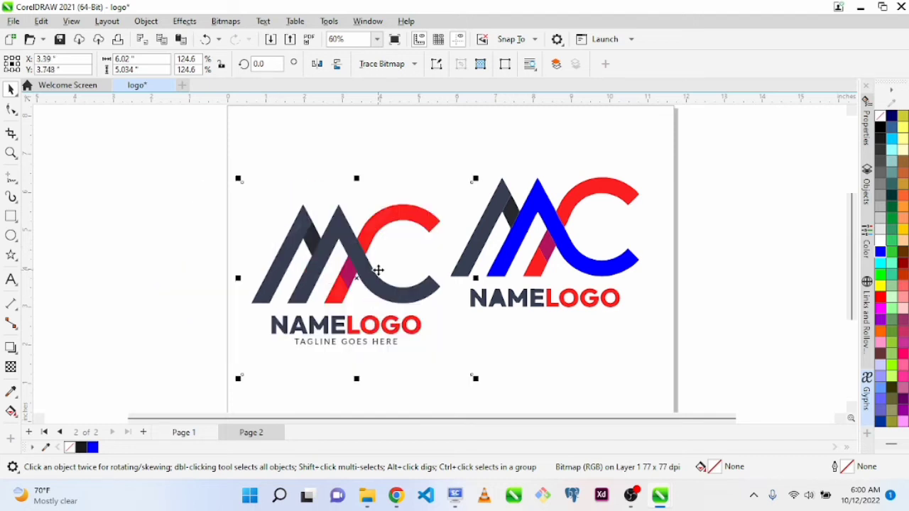
{"action": "key", "text": "Delete"}
Select all pieces of the traced logo, move them toward the left half of the page and enlarge them
{"action": "left_click_drag", "start_coordinate": [398, 150], "coordinate": [662, 326]}
{"action": "left_click_drag", "start_coordinate": [545, 243], "coordinate": [410, 242]}
{"action": "left_click_drag", "start_coordinate": [502, 311], "coordinate": [546, 331]}
{"action": "left_click", "coordinate": [546, 331]}
Delete the traced NAMELOGO lettering below the MC symbol
{"action": "left_click_drag", "start_coordinate": [246, 292], "coordinate": [548, 368]}
{"action": "key", "text": "Delete"}
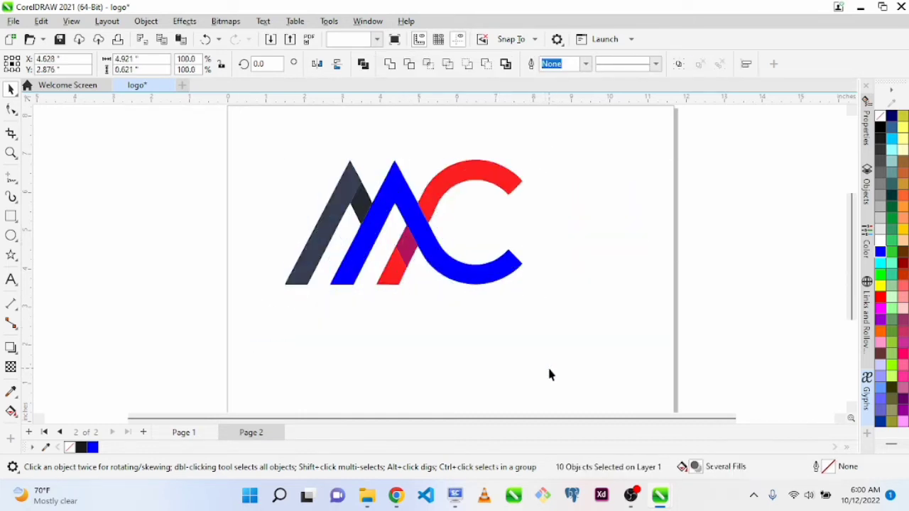
Add the artistic text BOLAJI LOGO below the MC symbol and enlarge it to about 35.7 pt
{"action": "left_click", "coordinate": [11, 280]}
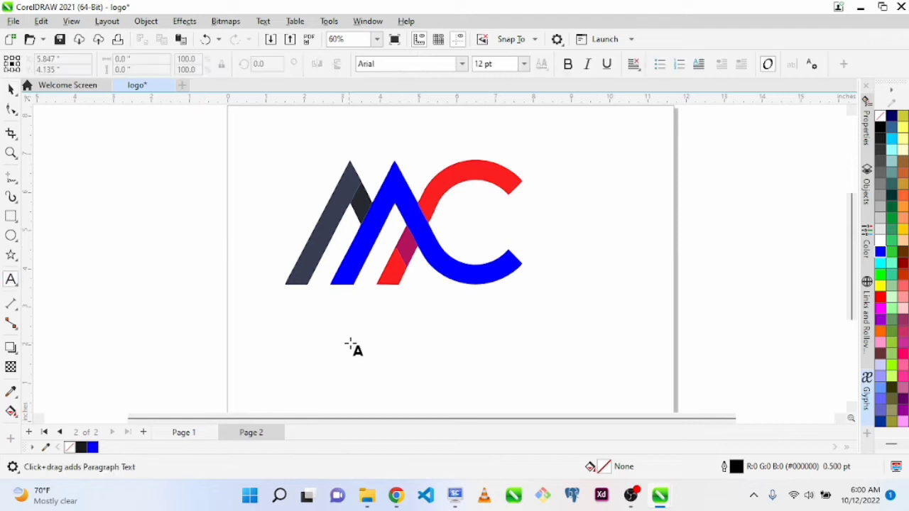
{"action": "left_click", "coordinate": [328, 317]}
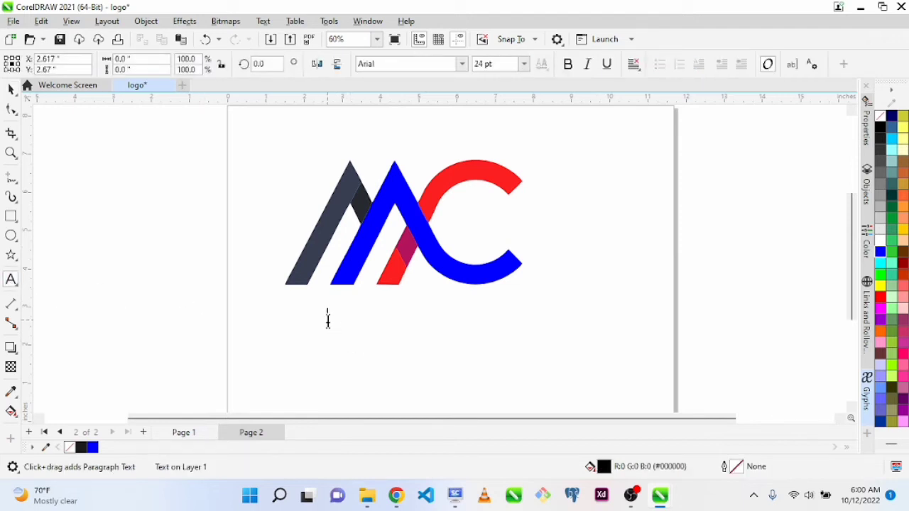
{"action": "type", "text": "BOL"}
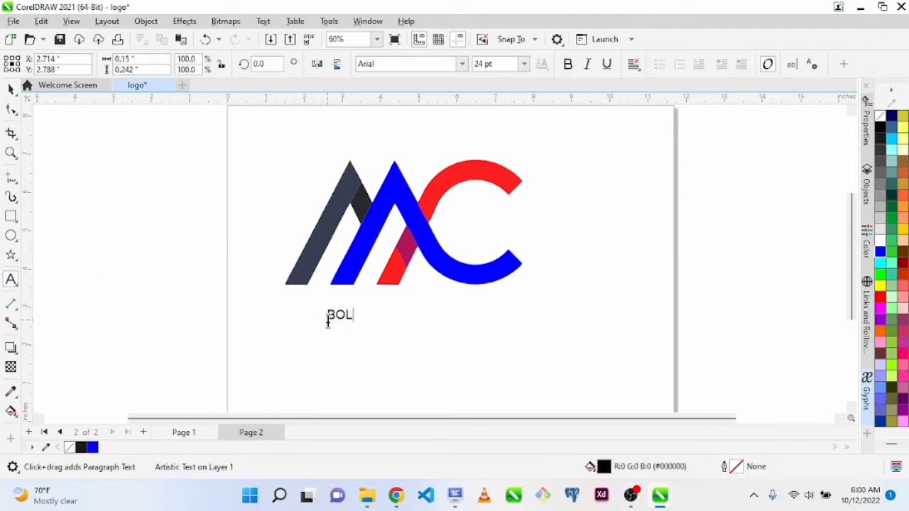
{"action": "type", "text": "AJI LOGO"}
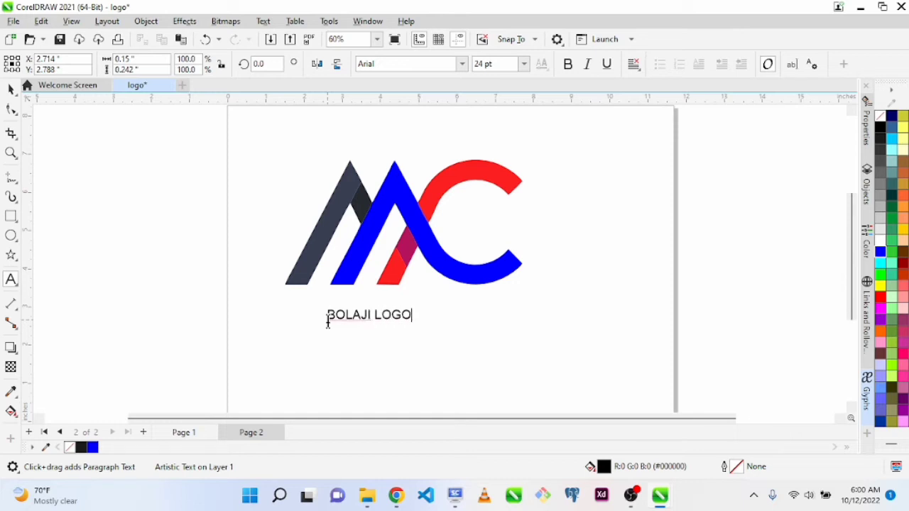
{"action": "key", "text": "ctrl+space"}
{"action": "left_click_drag", "start_coordinate": [419, 328], "coordinate": [449, 348]}
{"action": "left_click_drag", "start_coordinate": [372, 317], "coordinate": [395, 315]}
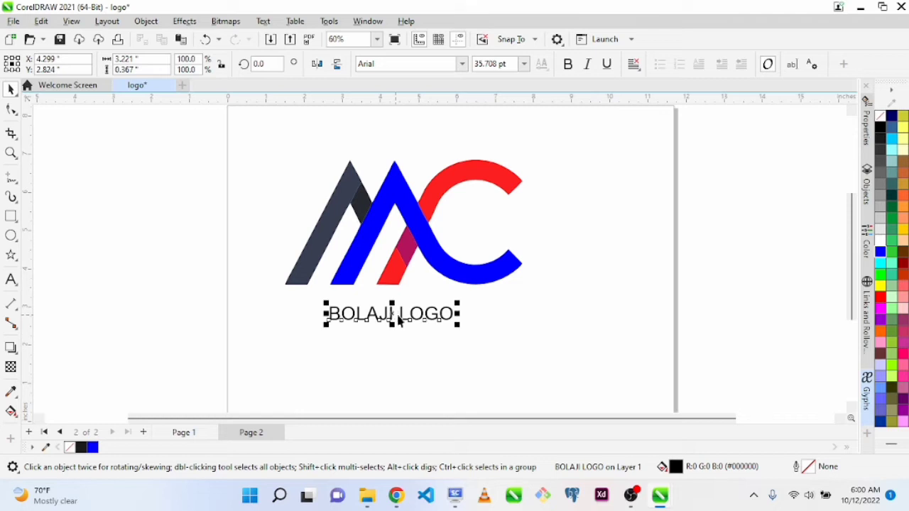
Remove the space between the two words so the lettering reads BOLAJILOGO
{"action": "left_click", "coordinate": [395, 315]}
{"action": "double_click", "coordinate": [398, 316]}
{"action": "key", "text": "BackSpace"}
{"action": "key", "text": "ctrl+space"}
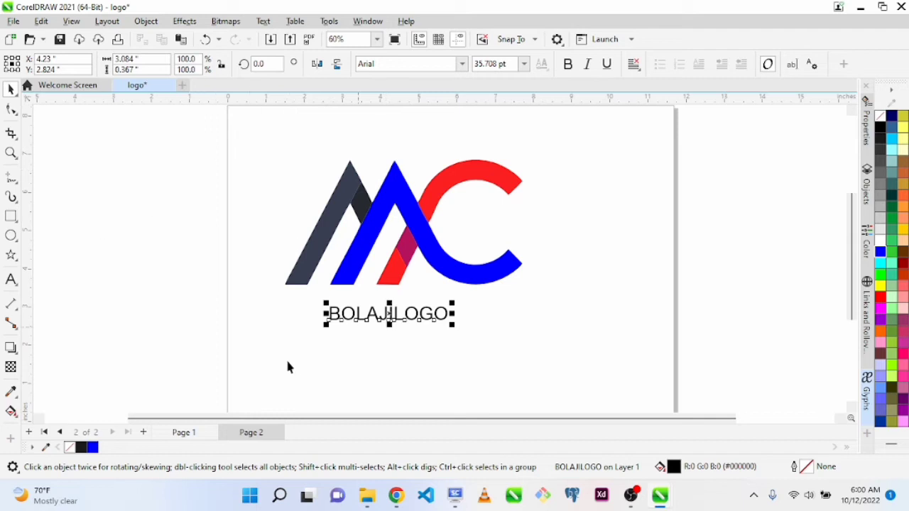
Set the BOLAJILOGO lettering in Oswald and stretch it to about 4.56 by 0.5 inches beneath the MC symbol
{"action": "left_click", "coordinate": [463, 64]}
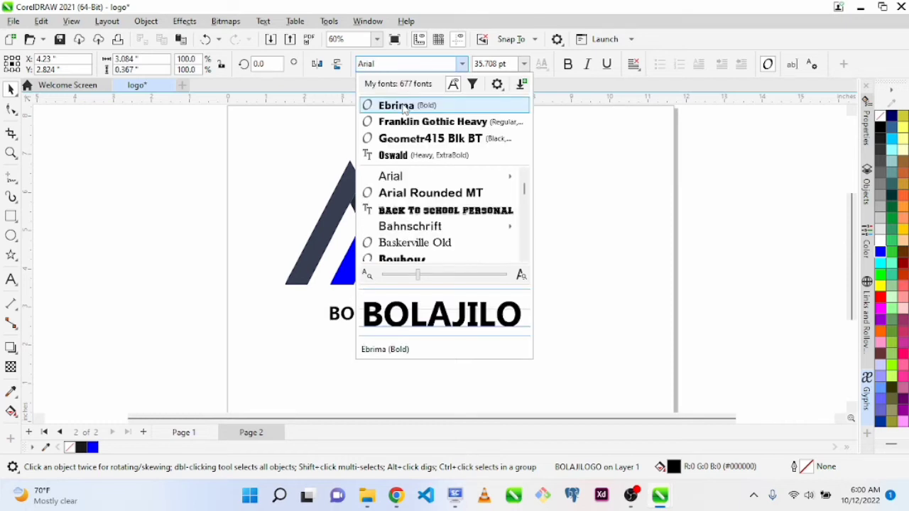
{"action": "left_click", "coordinate": [388, 157]}
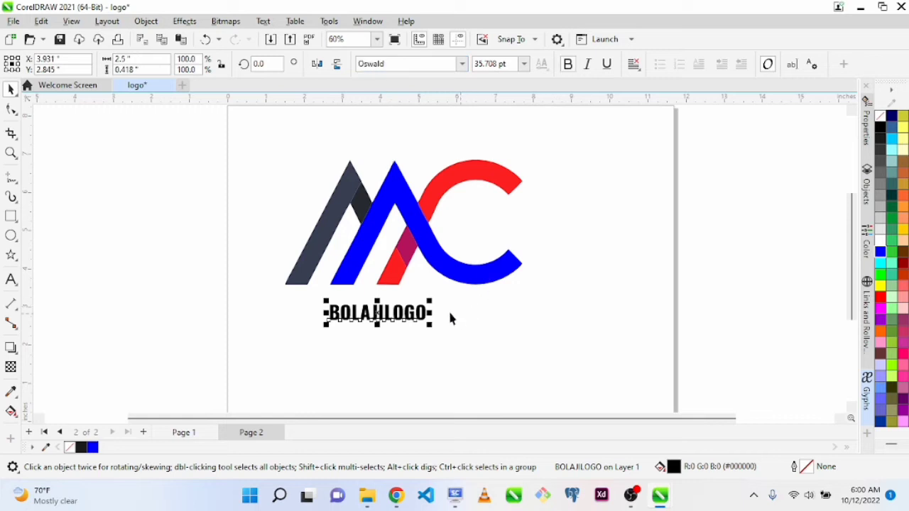
{"action": "left_click_drag", "start_coordinate": [430, 317], "coordinate": [483, 325]}
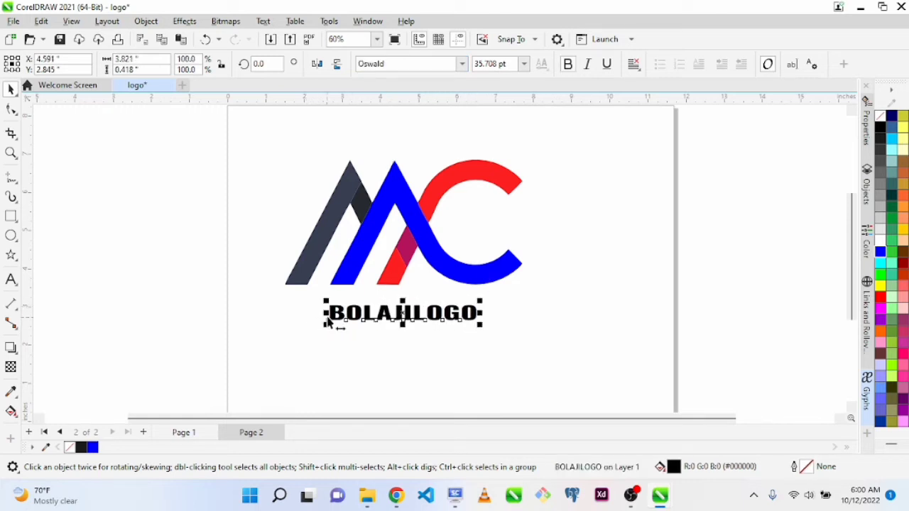
{"action": "left_click_drag", "start_coordinate": [328, 323], "coordinate": [299, 329]}
{"action": "left_click_drag", "start_coordinate": [391, 314], "coordinate": [407, 312]}
Try to center-align all the symbol pieces together with the lettering, and undo the alignment
{"action": "left_click_drag", "start_coordinate": [249, 129], "coordinate": [583, 367]}
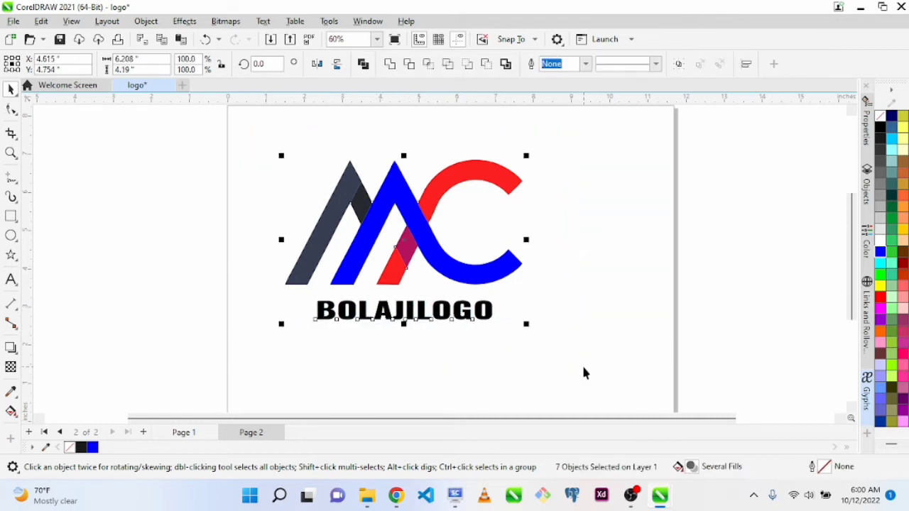
{"action": "key", "text": "c"}
{"action": "key", "text": "ctrl+z"}
{"action": "key", "text": "alt+c"}
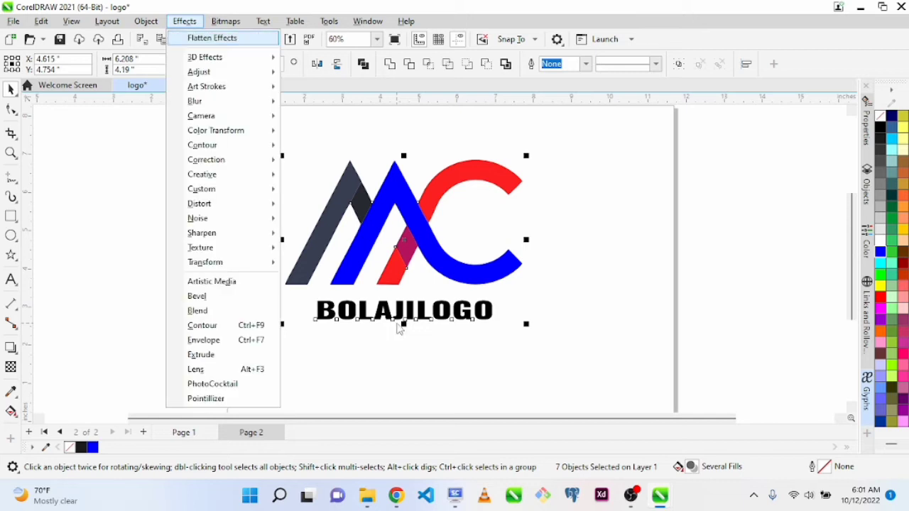
{"action": "left_click", "coordinate": [523, 319]}
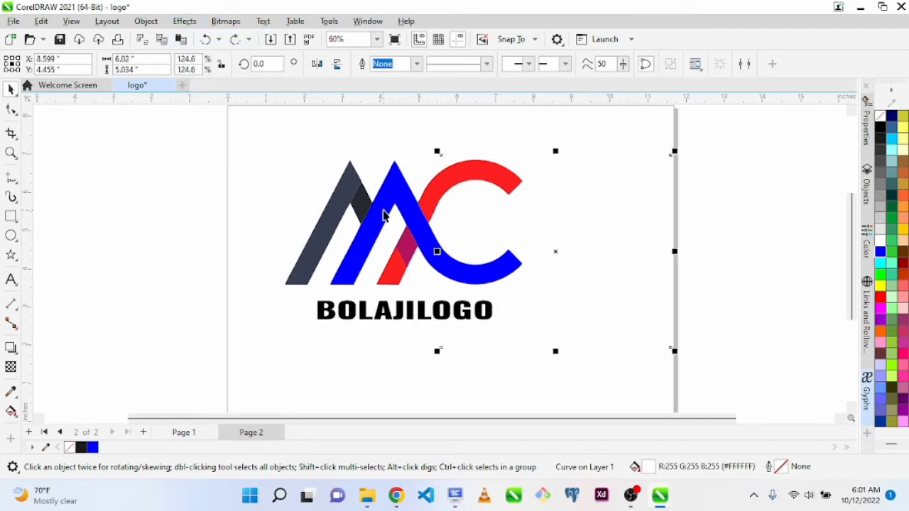
Try moving the blue piece and the lower red piece of the symbol, undoing each move
{"action": "left_click_drag", "start_coordinate": [386, 209], "coordinate": [312, 204]}
{"action": "key", "text": "ctrl+z"}
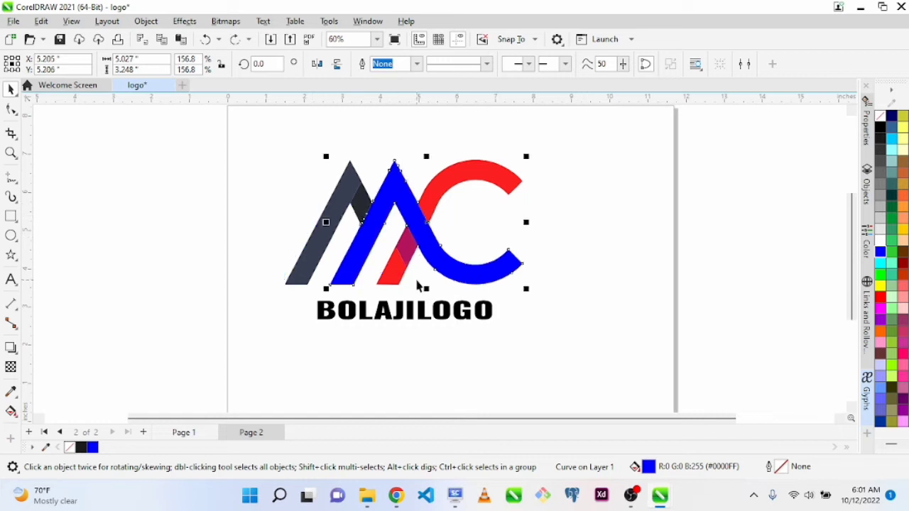
{"action": "left_click", "coordinate": [380, 279]}
{"action": "left_click_drag", "start_coordinate": [394, 278], "coordinate": [376, 277]}
{"action": "key", "text": "ctrl+z"}
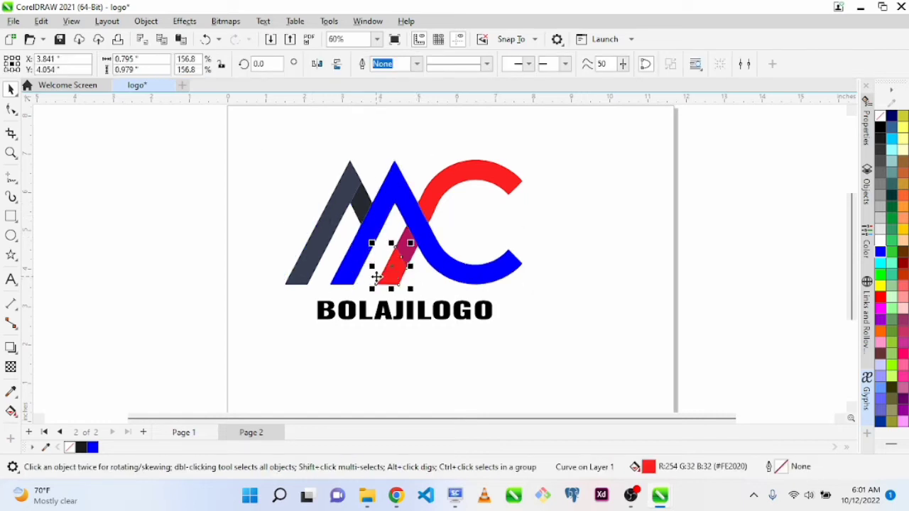
{"action": "key", "text": "ctrl+z"}
Group the pieces of the MC symbol and center the group horizontally over the BOLAJILOGO lettering
{"action": "left_click_drag", "start_coordinate": [228, 144], "coordinate": [559, 301]}
{"action": "key", "text": "ctrl+g"}
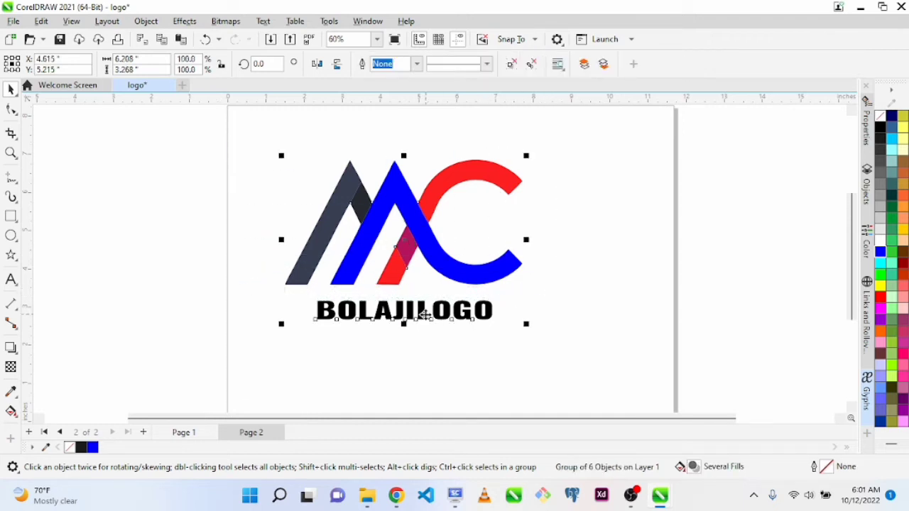
{"action": "left_click", "coordinate": [425, 315], "text": "shift"}
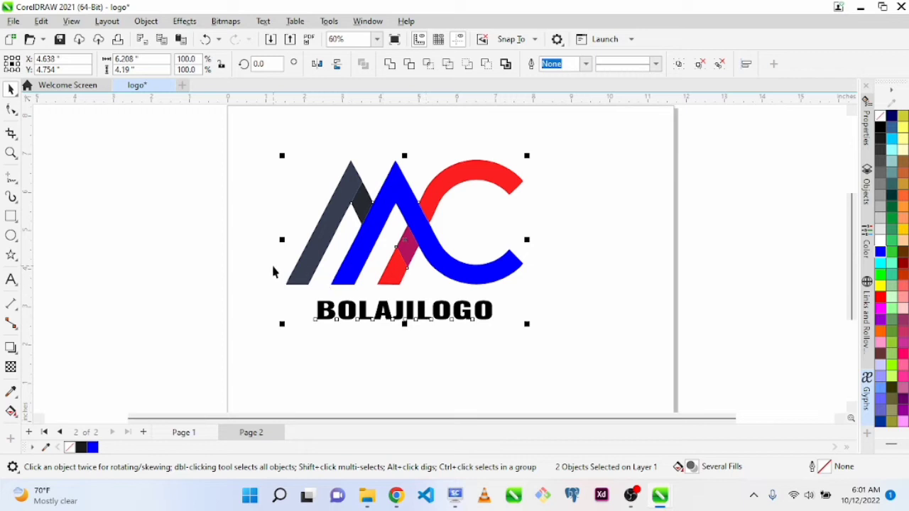
Ungroup the MC symbol into its separate pieces and deselect them
{"action": "left_click", "coordinate": [218, 239]}
{"action": "left_click_drag", "start_coordinate": [219, 160], "coordinate": [564, 283]}
{"action": "left_click_drag", "start_coordinate": [232, 135], "coordinate": [532, 303]}
{"action": "key", "text": "ctrl+u"}
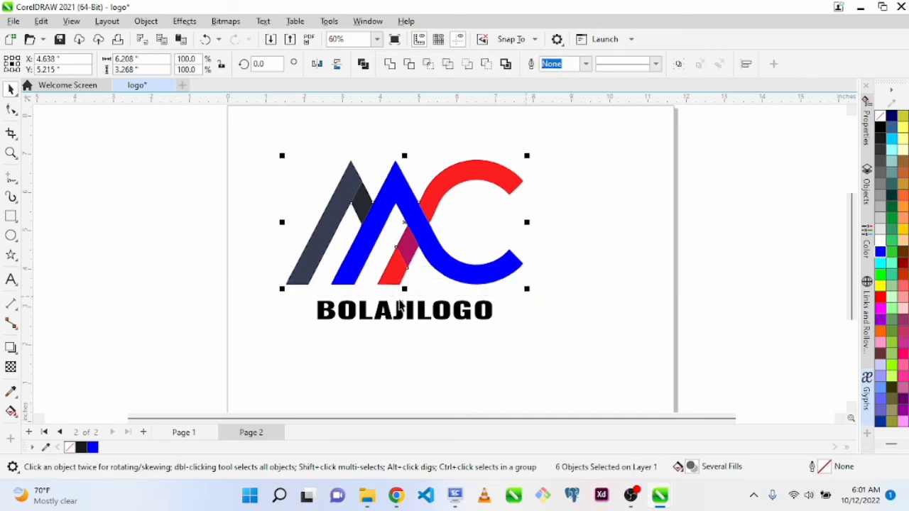
{"action": "left_click", "coordinate": [236, 293]}
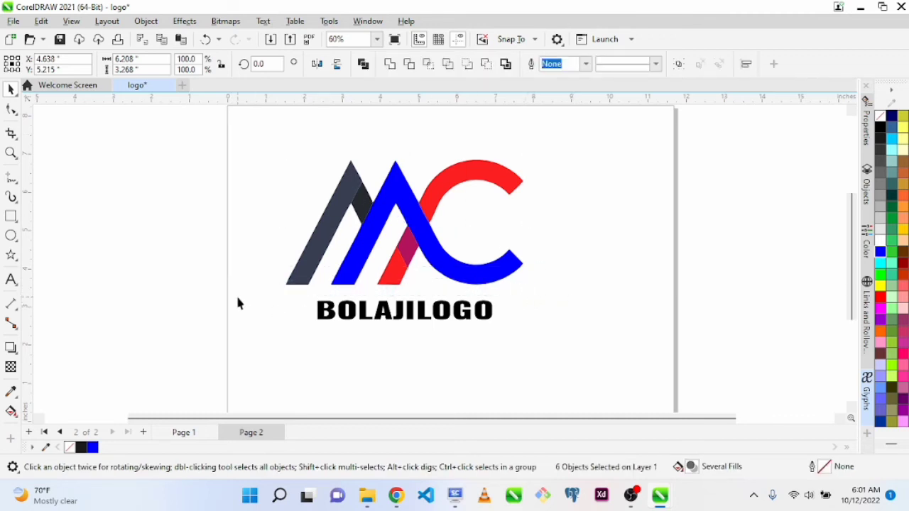
Color the word BOLAJI in the lettering red (#FF0000)
{"action": "double_click", "coordinate": [362, 312]}
{"action": "left_click", "coordinate": [415, 309]}
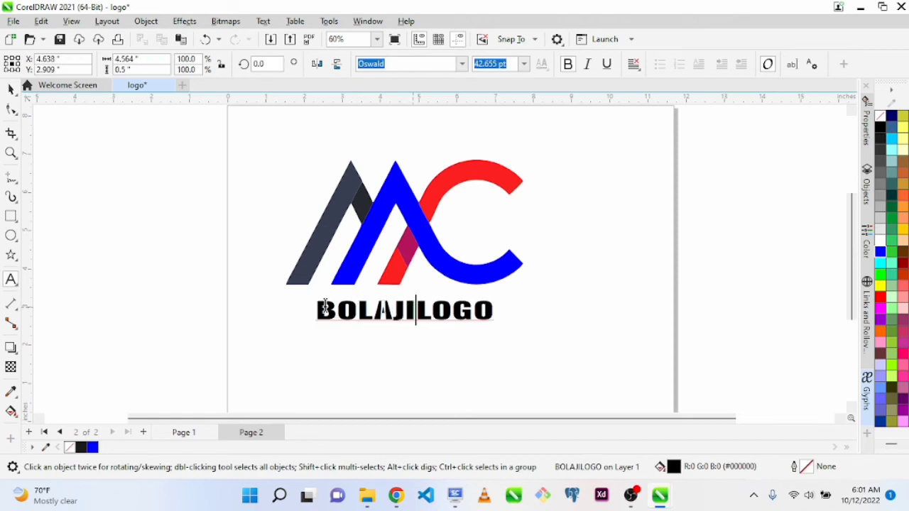
{"action": "left_click", "coordinate": [296, 309], "text": "shift"}
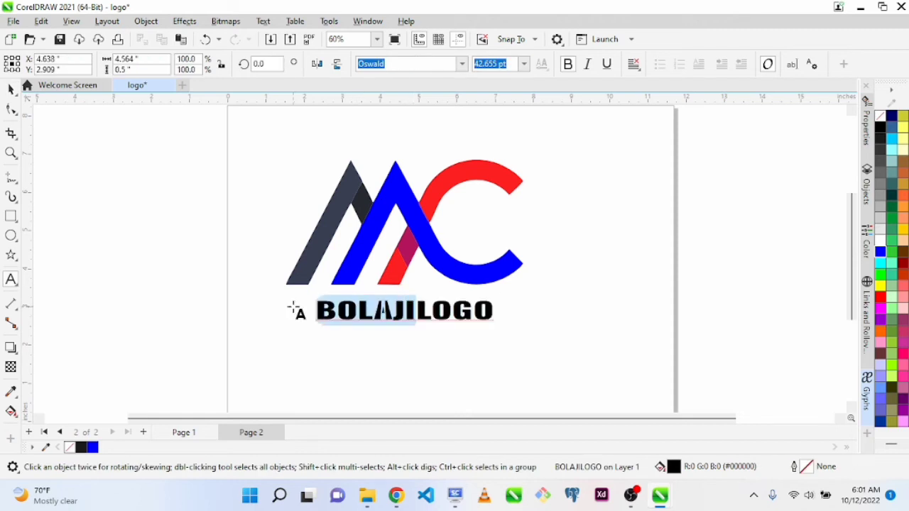
{"action": "left_click", "coordinate": [882, 299]}
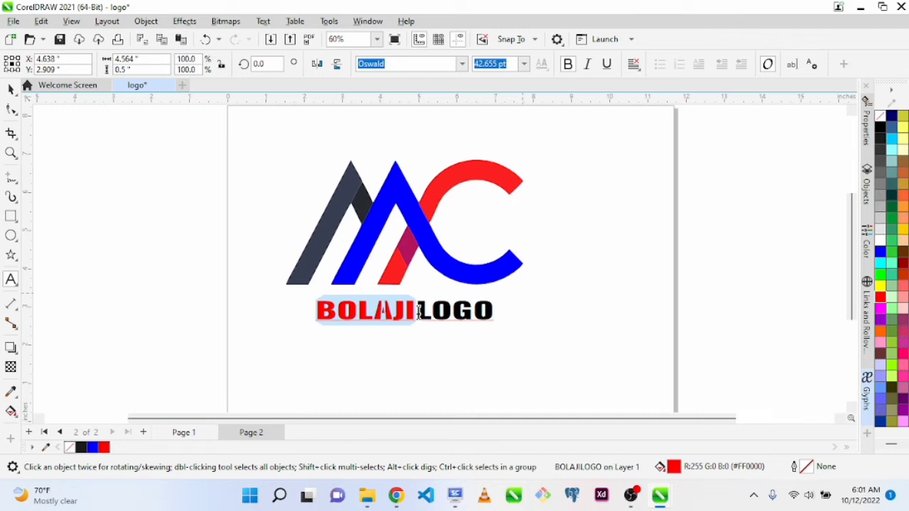
Color the word LOGO in the lettering blue (#0000FF) and finish editing the text
{"action": "left_click", "coordinate": [420, 310]}
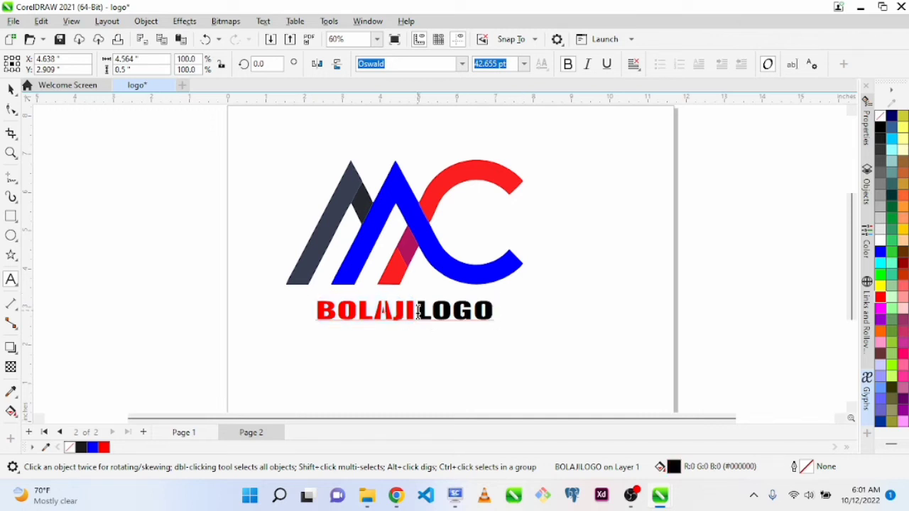
{"action": "left_click_drag", "start_coordinate": [419, 310], "coordinate": [501, 313]}
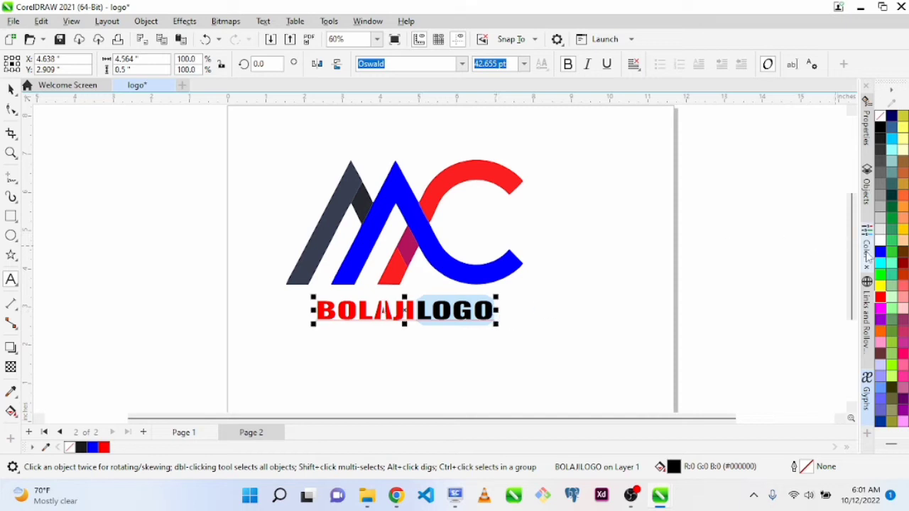
{"action": "left_click", "coordinate": [880, 251]}
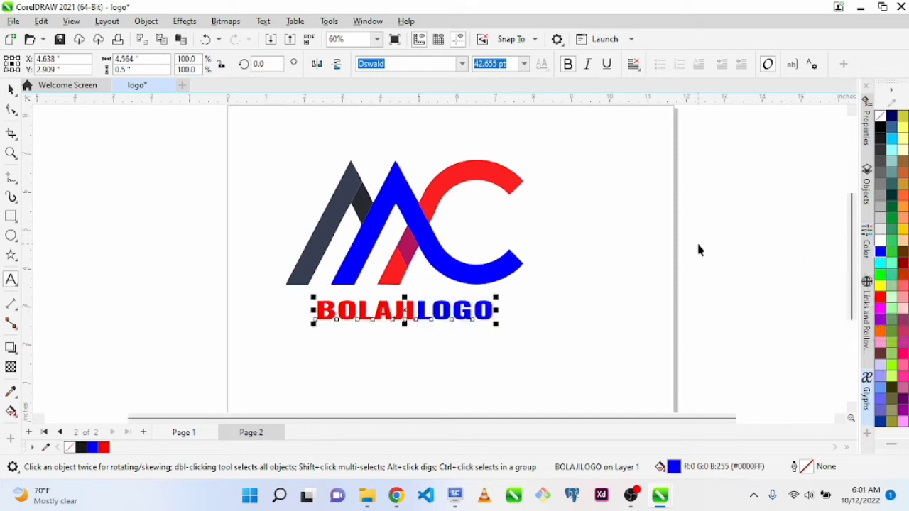
{"action": "key", "text": "ctrl+space"}
{"action": "left_click", "coordinate": [588, 282]}
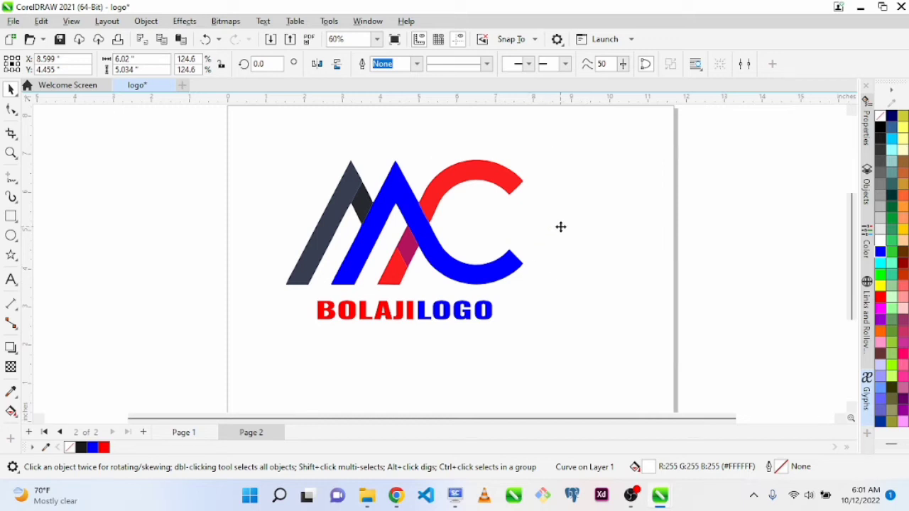
{"action": "left_click", "coordinate": [560, 227]}
{"action": "left_click", "coordinate": [664, 363]}
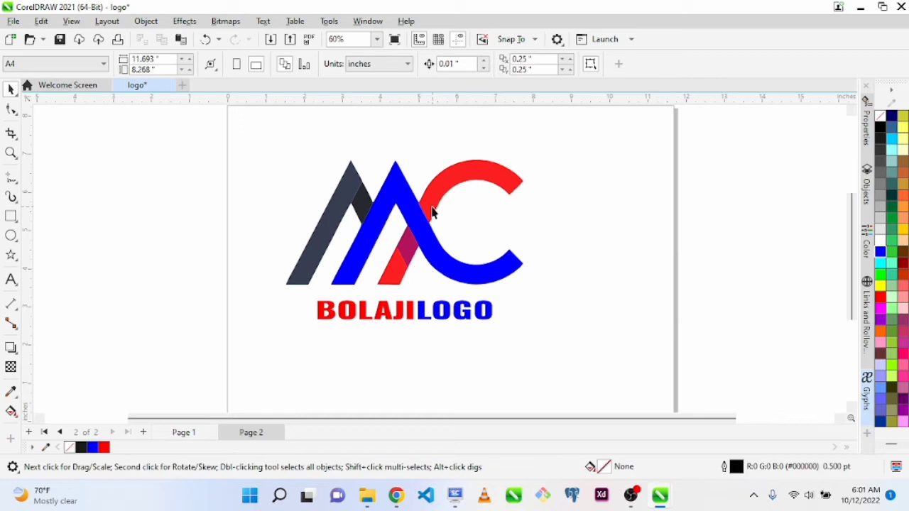
Place the white background shape behind the logo as a dark gray (#333333) backdrop about 6.74 inches wide
{"action": "left_click", "coordinate": [608, 213]}
{"action": "left_click_drag", "start_coordinate": [608, 207], "coordinate": [462, 199]}
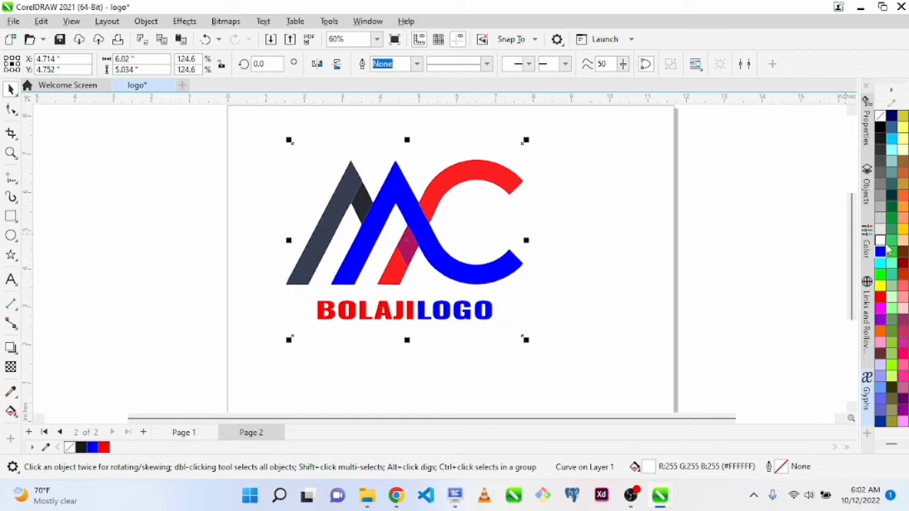
{"action": "left_click", "coordinate": [880, 145]}
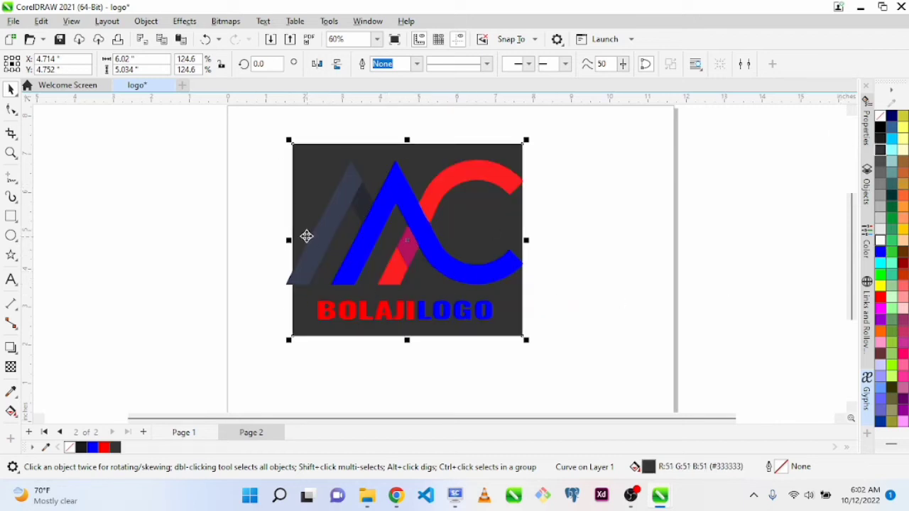
{"action": "left_click_drag", "start_coordinate": [287, 243], "coordinate": [273, 243]}
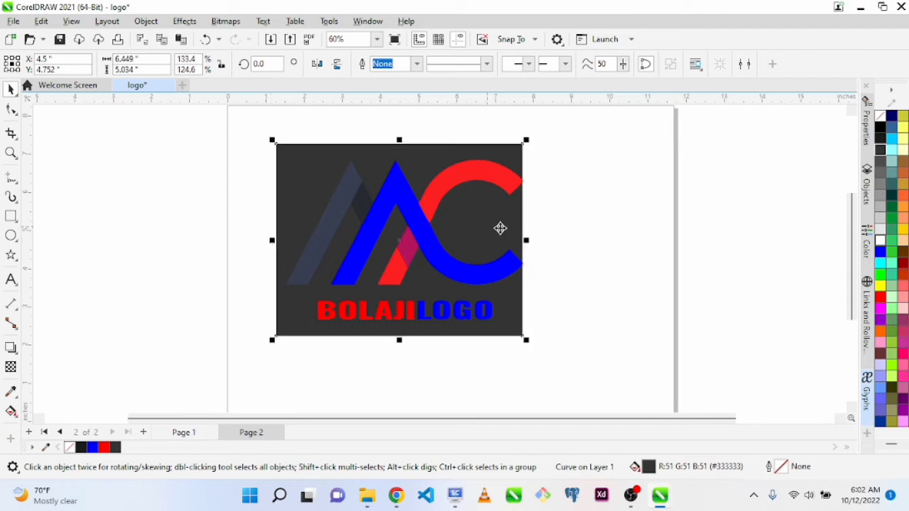
{"action": "left_click_drag", "start_coordinate": [528, 245], "coordinate": [538, 241]}
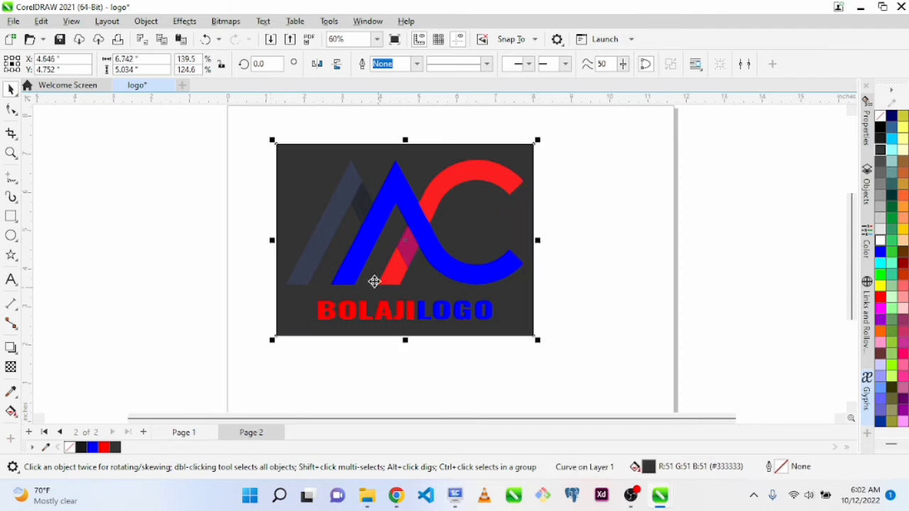
Move the dark gray background shape off the logo and delete it
{"action": "left_click", "coordinate": [474, 244]}
{"action": "left_click_drag", "start_coordinate": [474, 244], "coordinate": [701, 257]}
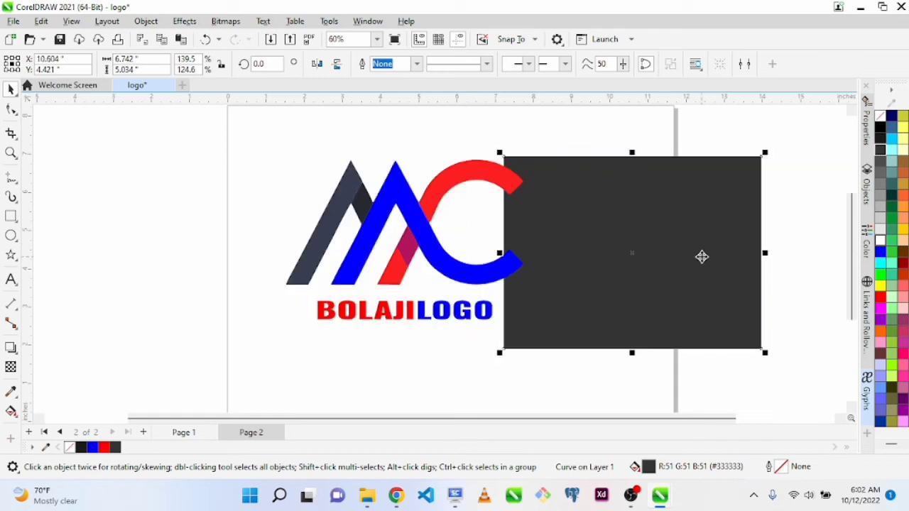
{"action": "left_click_drag", "start_coordinate": [410, 212], "coordinate": [335, 163]}
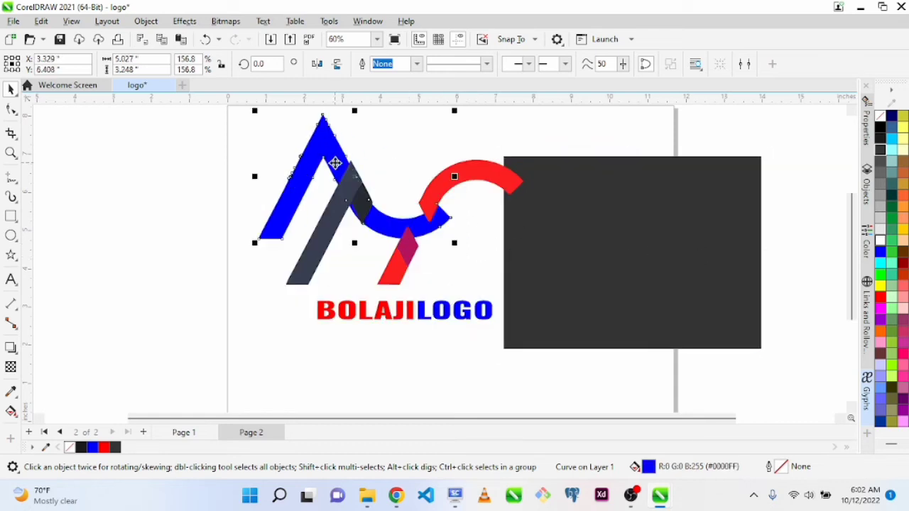
{"action": "key", "text": "ctrl+z"}
{"action": "left_click", "coordinate": [666, 241]}
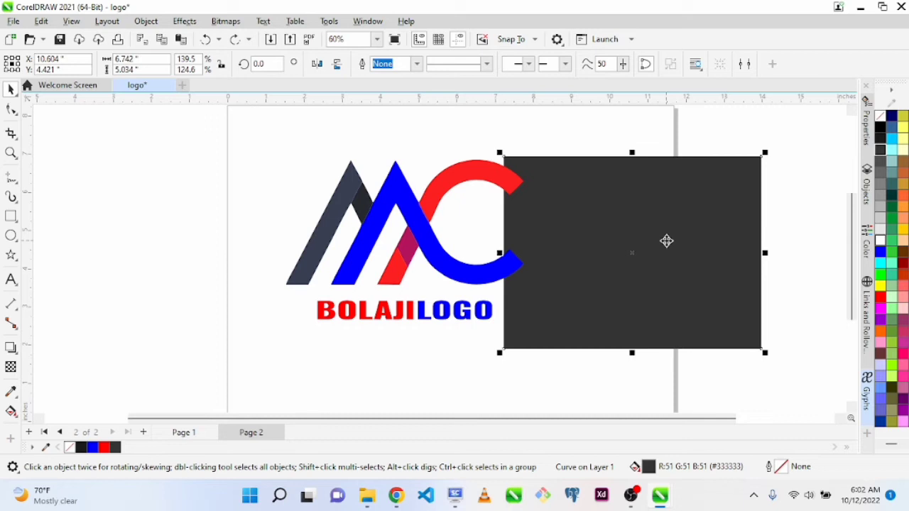
{"action": "left_click_drag", "start_coordinate": [666, 242], "coordinate": [762, 242]}
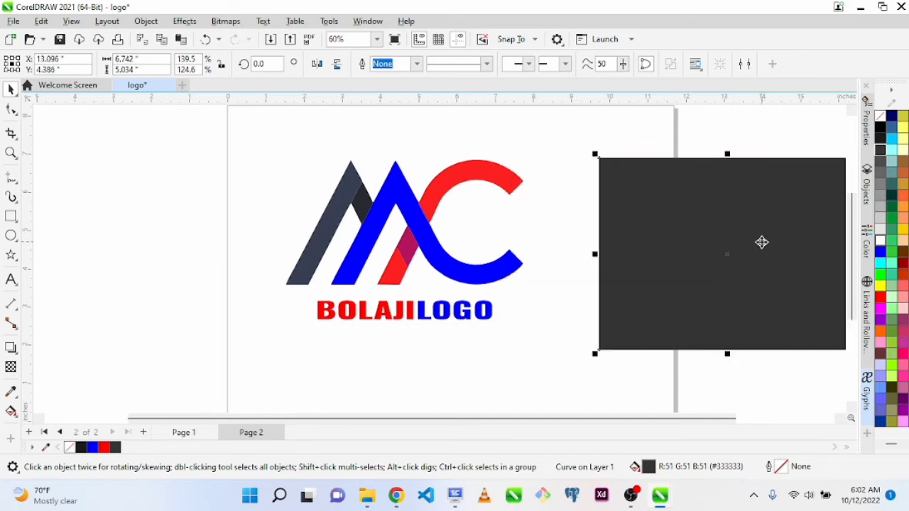
{"action": "key", "text": "Delete"}
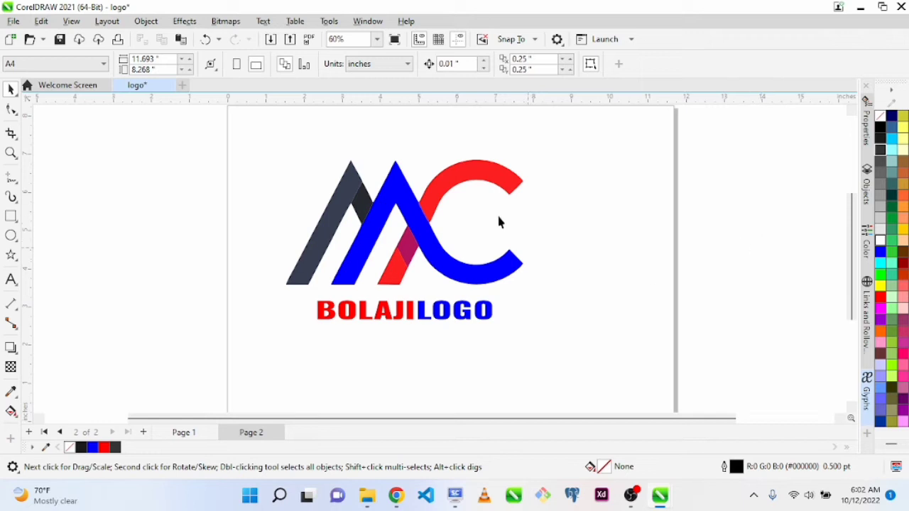
Fill the dark slanted stripe at the start of the M with black (#000000) and give it a black outline
{"action": "left_click", "coordinate": [353, 186]}
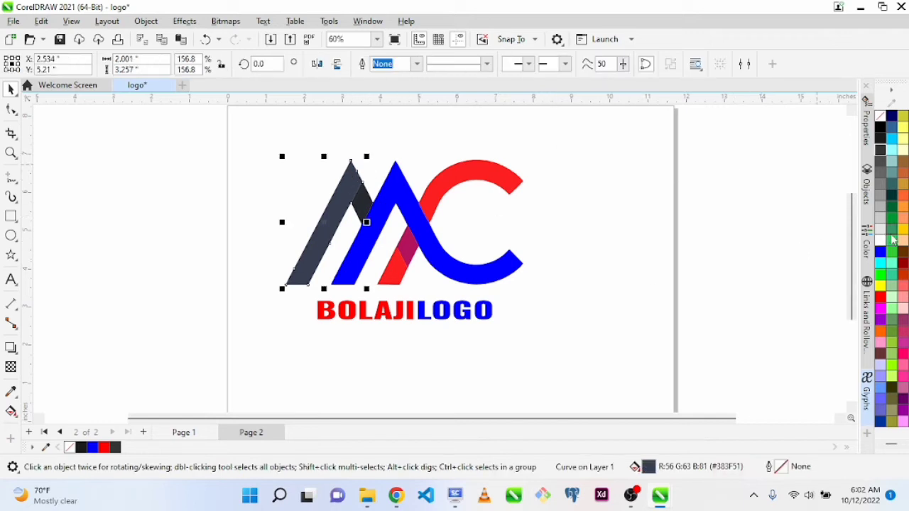
{"action": "left_click", "coordinate": [881, 116]}
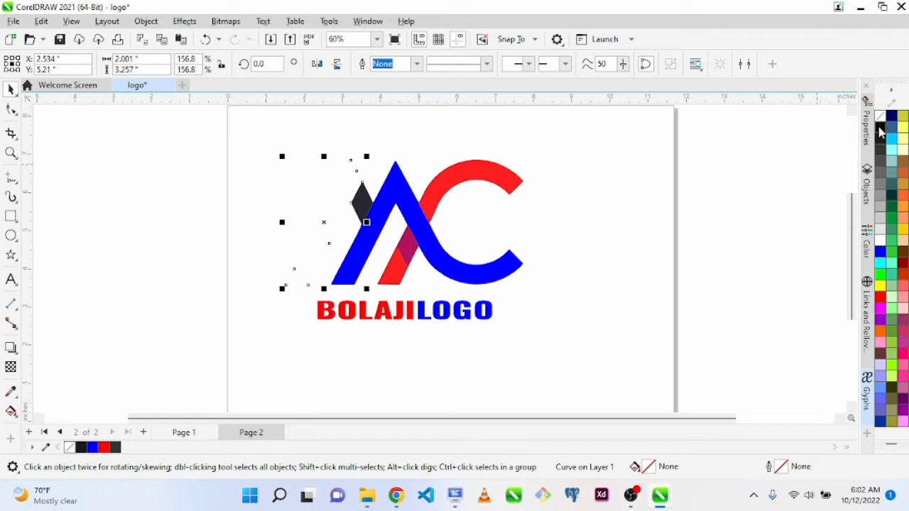
{"action": "left_click", "coordinate": [880, 128]}
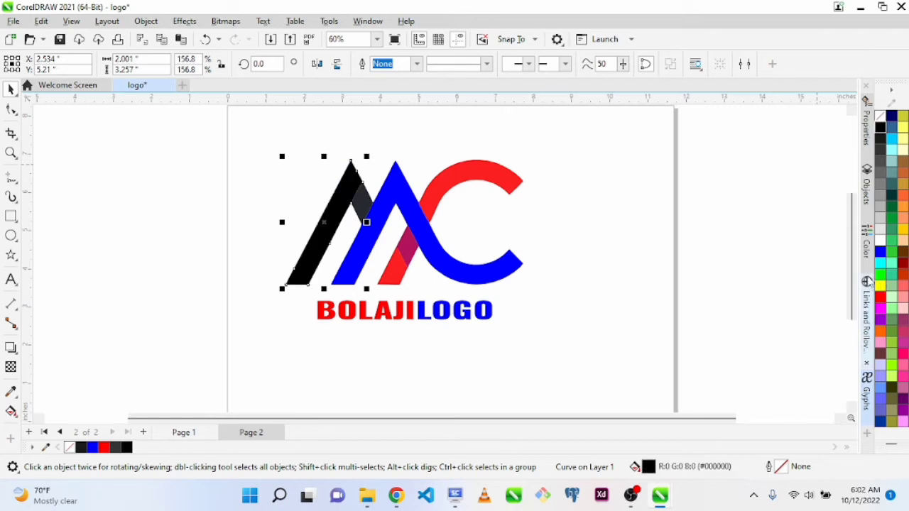
{"action": "right_click", "coordinate": [882, 131]}
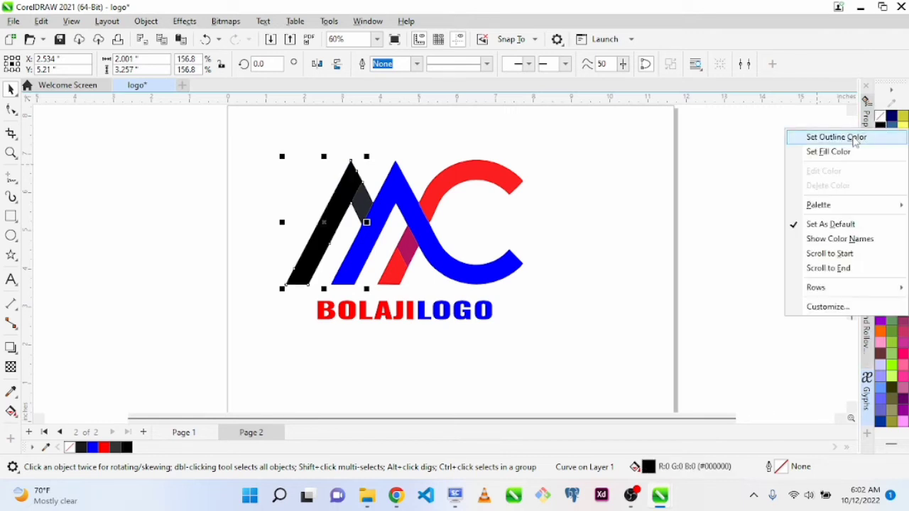
{"action": "left_click", "coordinate": [852, 136]}
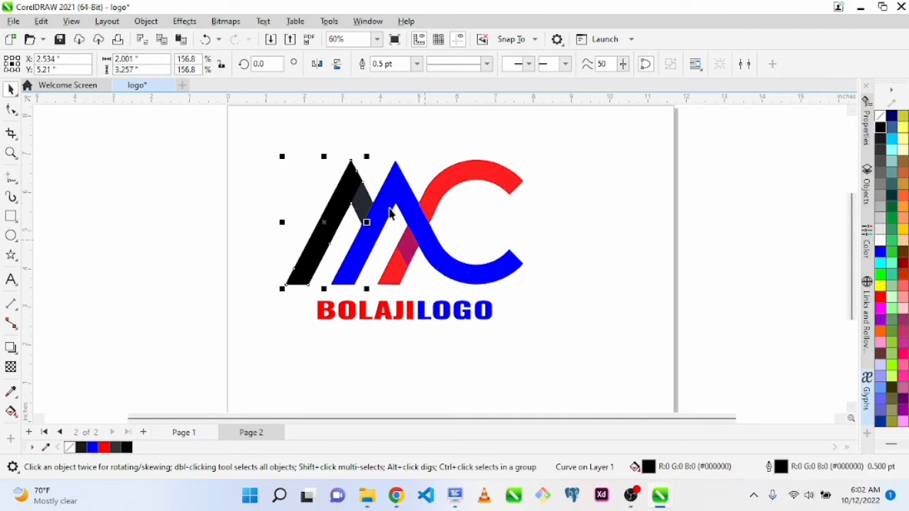
{"action": "key", "text": "z"}
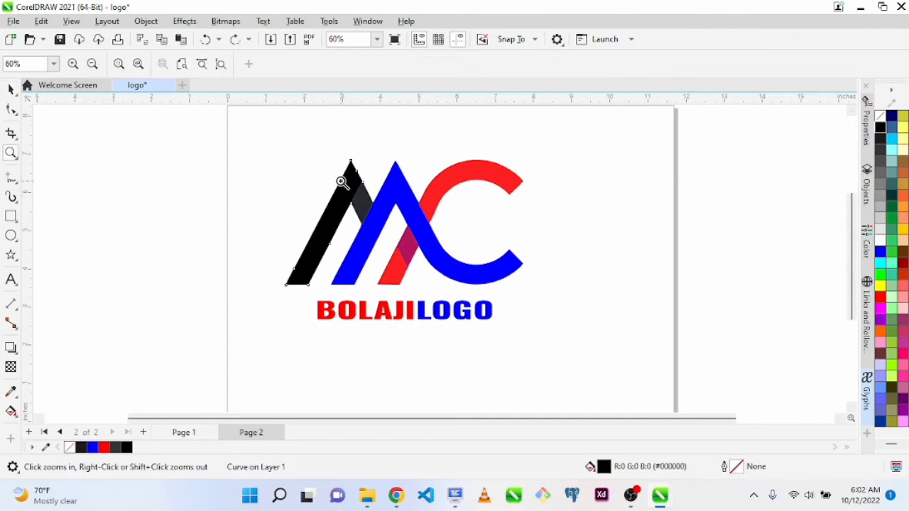
{"action": "left_click_drag", "start_coordinate": [327, 158], "coordinate": [402, 213]}
{"action": "key", "text": "space"}
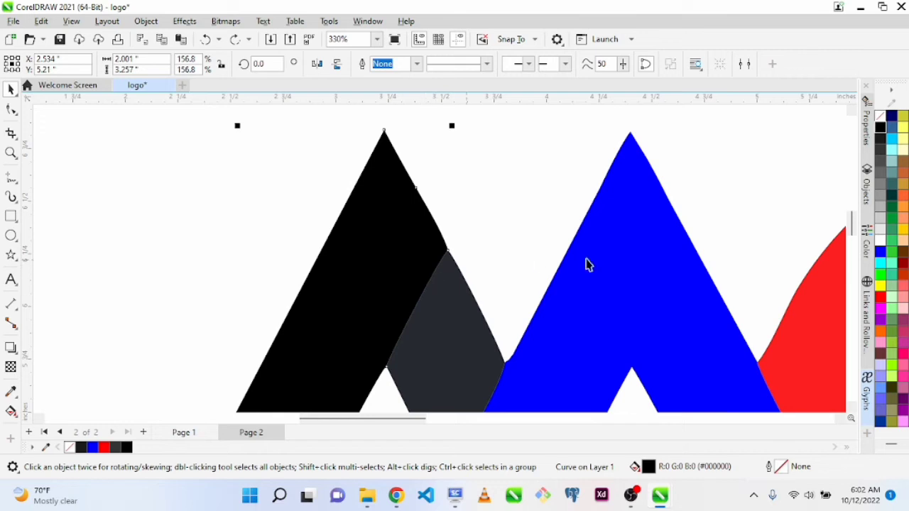
{"action": "right_click", "coordinate": [881, 128]}
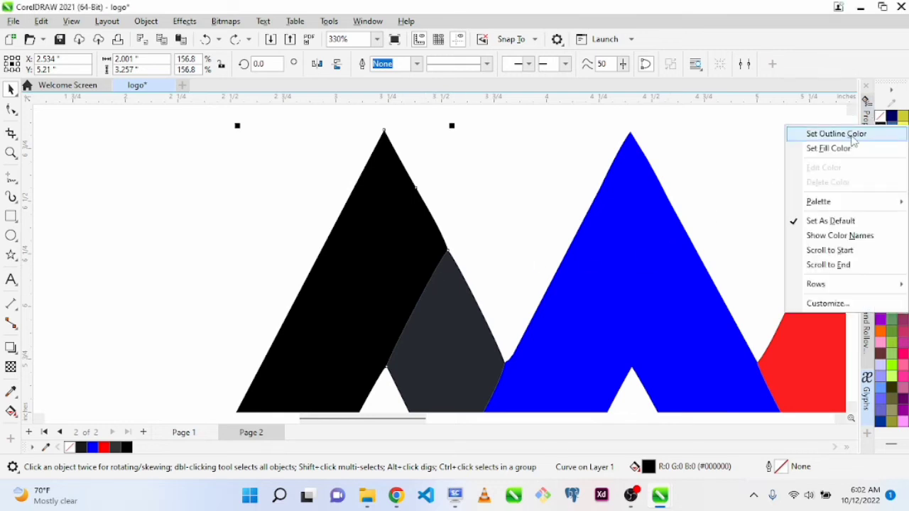
{"action": "left_click", "coordinate": [846, 134]}
Fill the dark fold piece between the black and blue strokes with 70% Black (#4D4D4D)
{"action": "left_click", "coordinate": [479, 365]}
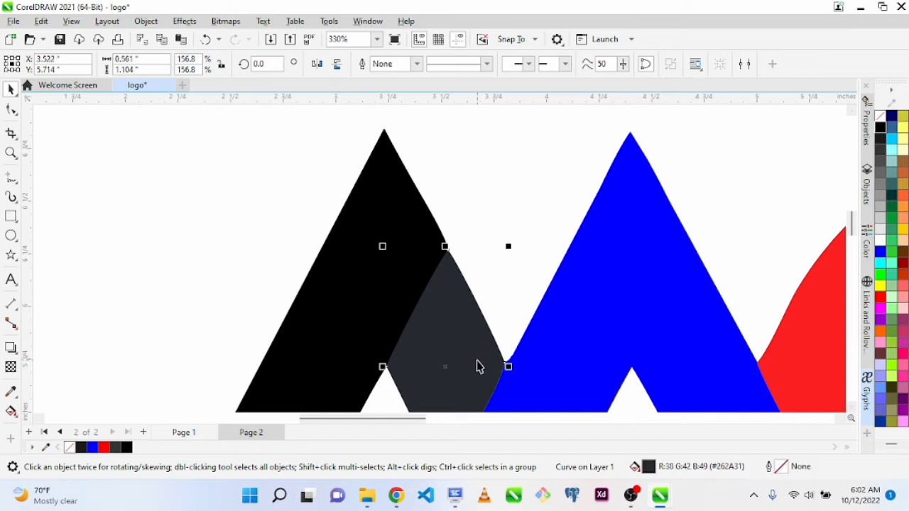
{"action": "left_click", "coordinate": [882, 171]}
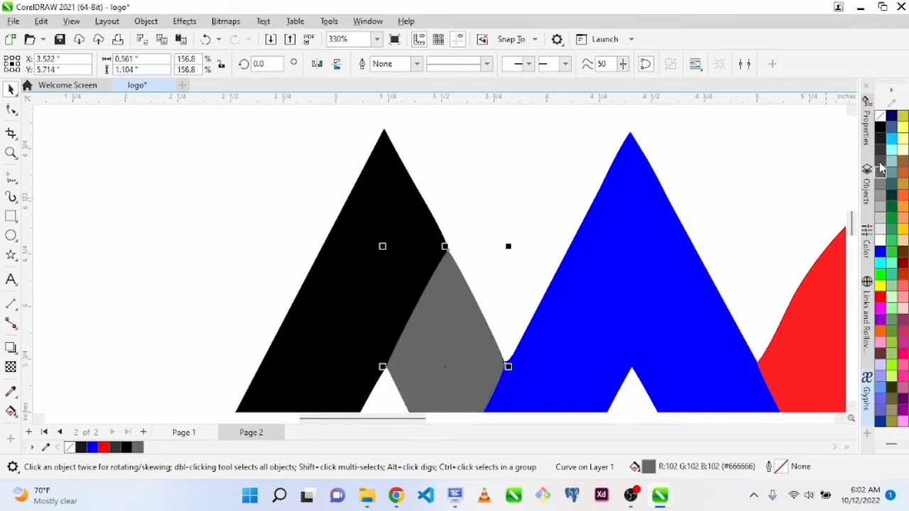
{"action": "left_click", "coordinate": [881, 162]}
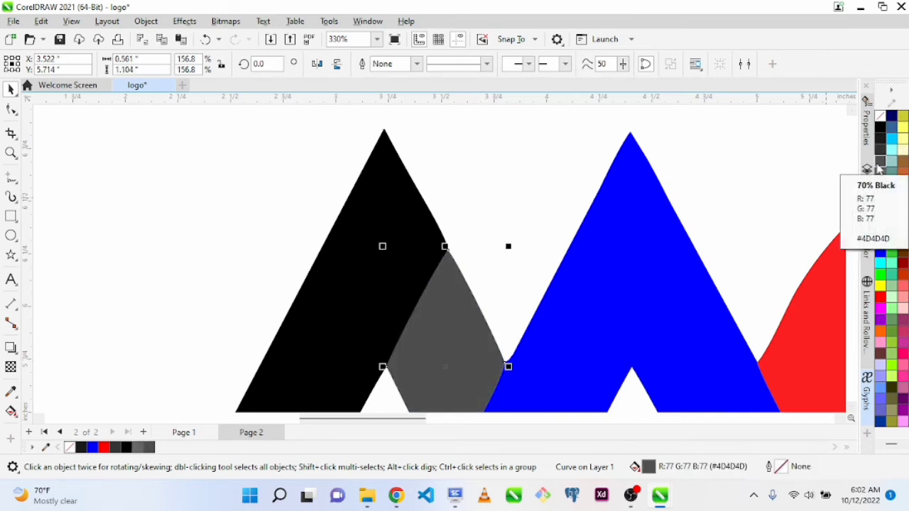
Set a blue outline on the blue stroke that runs through the M into the C
{"action": "left_click", "coordinate": [647, 274]}
{"action": "scroll", "coordinate": [647, 271], "scroll_direction": "down", "scroll_amount": 3}
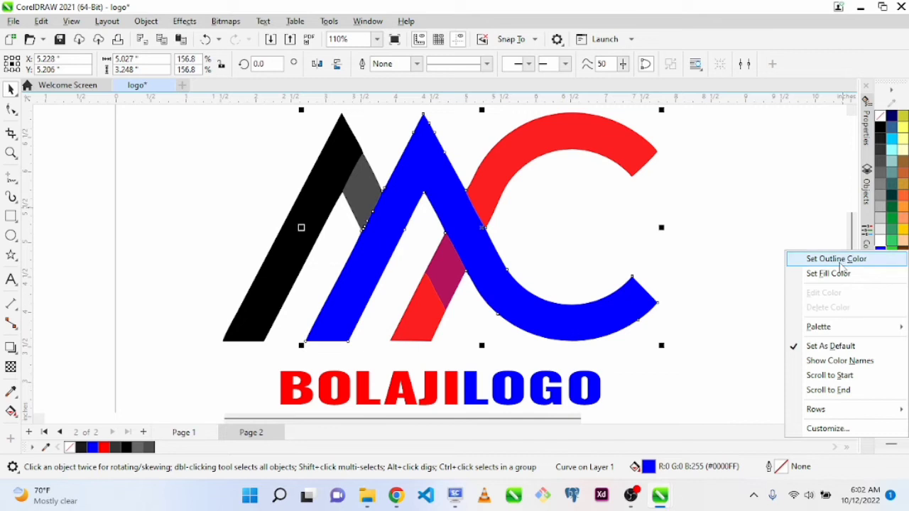
{"action": "left_click", "coordinate": [873, 260]}
{"action": "left_click", "coordinate": [539, 211]}
Fill the magenta diamond between the blue and red strokes with purple (#990099) and set its outline to the same purple
{"action": "left_click", "coordinate": [447, 267]}
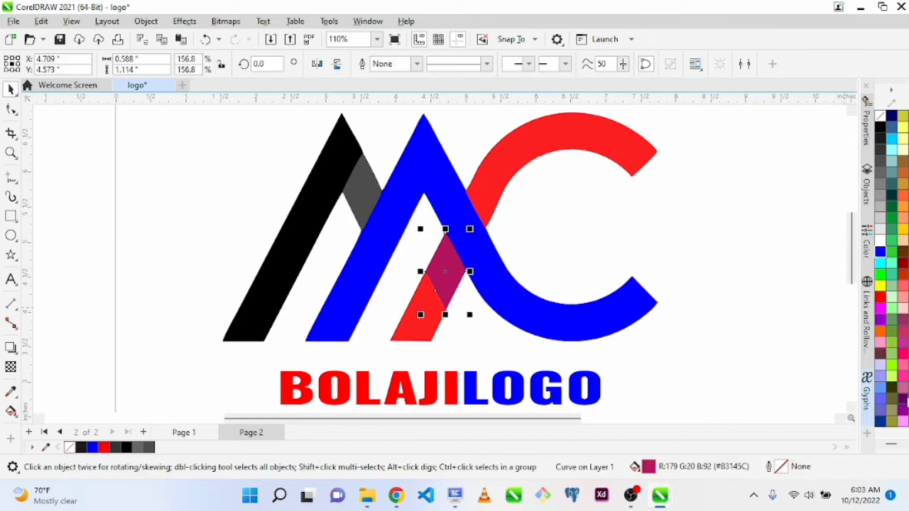
{"action": "left_click", "coordinate": [903, 410]}
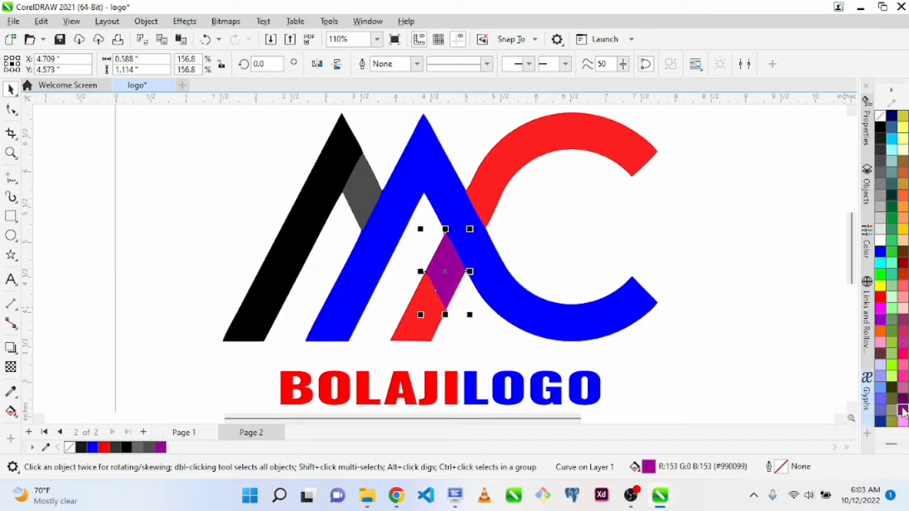
{"action": "right_click", "coordinate": [903, 412]}
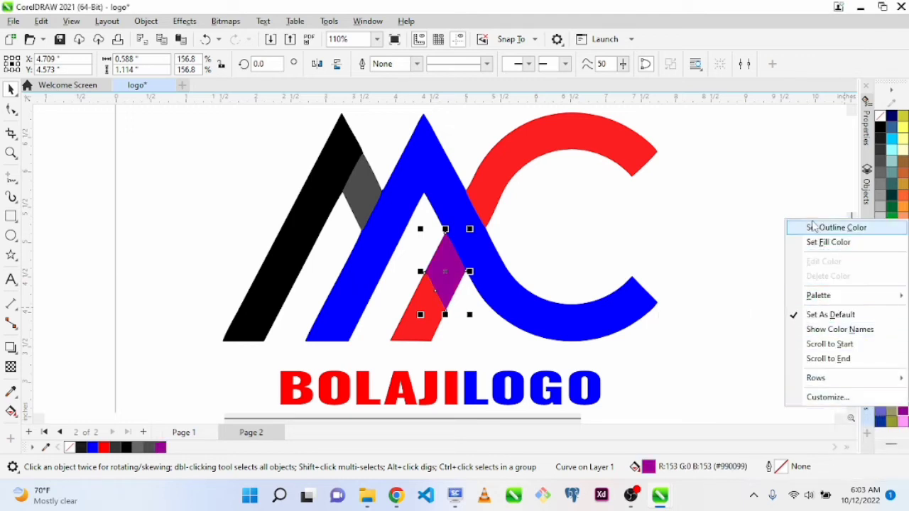
{"action": "left_click", "coordinate": [815, 227]}
{"action": "left_click", "coordinate": [510, 263]}
Remove the outline from the purple diamond
{"action": "left_click", "coordinate": [424, 293]}
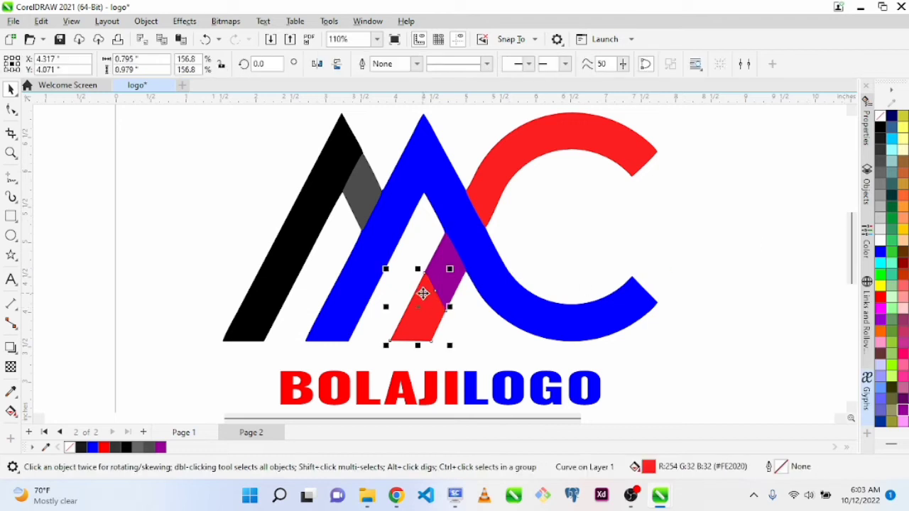
{"action": "left_click", "coordinate": [449, 261]}
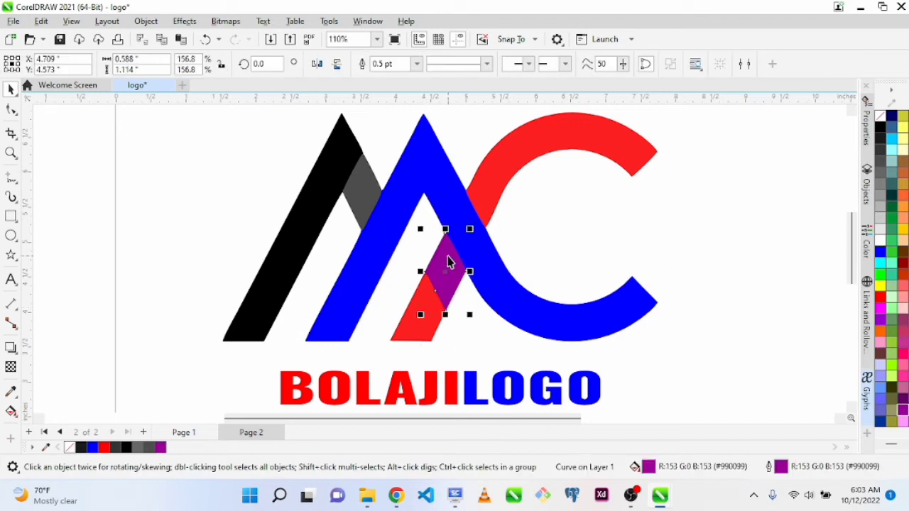
{"action": "right_click", "coordinate": [881, 125]}
{"action": "left_click", "coordinate": [826, 126]}
{"action": "left_click", "coordinate": [386, 324]}
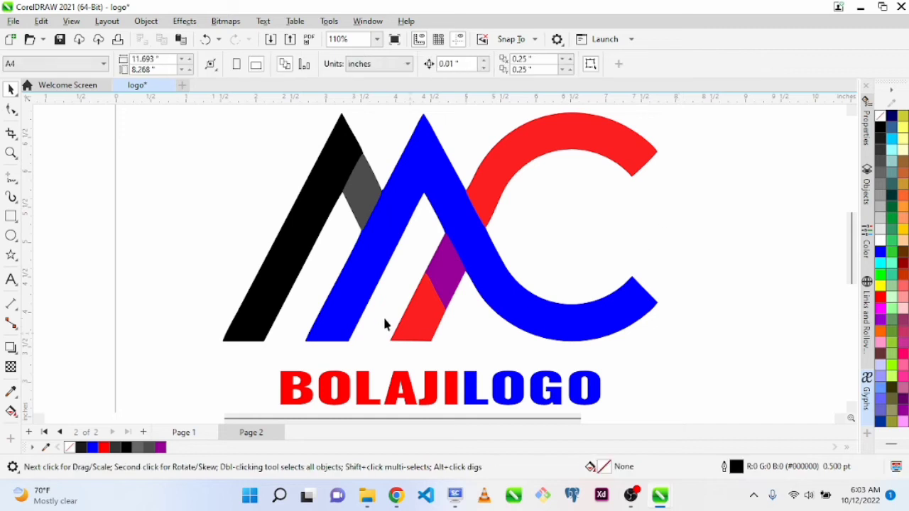
Recolor the M's lower red piece and the C's upper red arc pure red (#FF0000)
{"action": "left_click", "coordinate": [414, 326]}
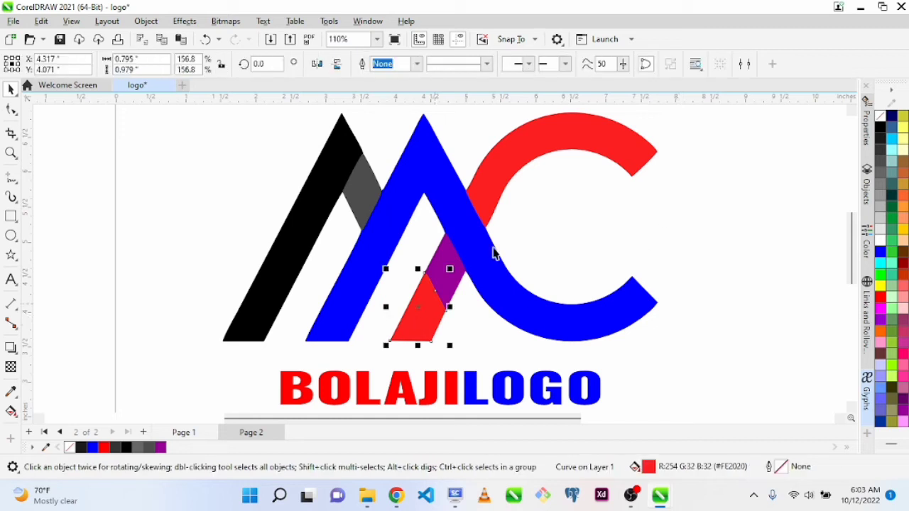
{"action": "left_click", "coordinate": [881, 297]}
{"action": "left_click", "coordinate": [647, 151]}
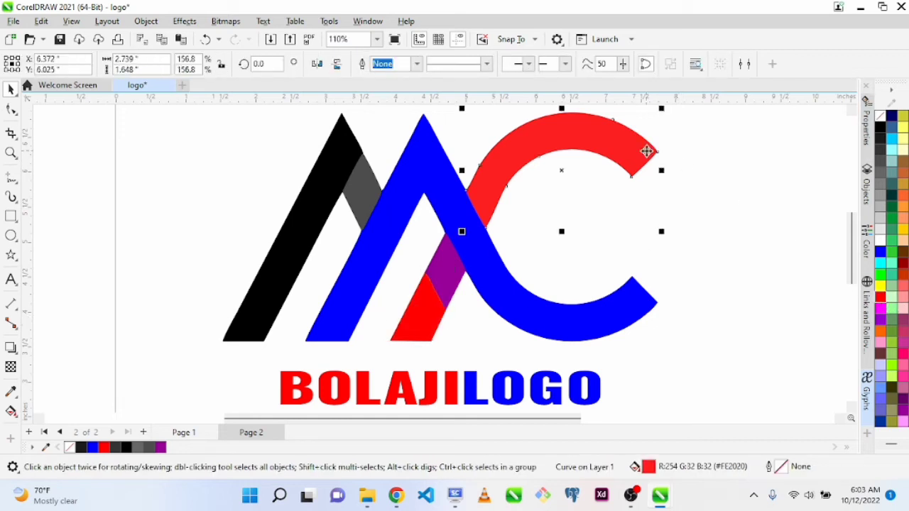
{"action": "left_click", "coordinate": [880, 298]}
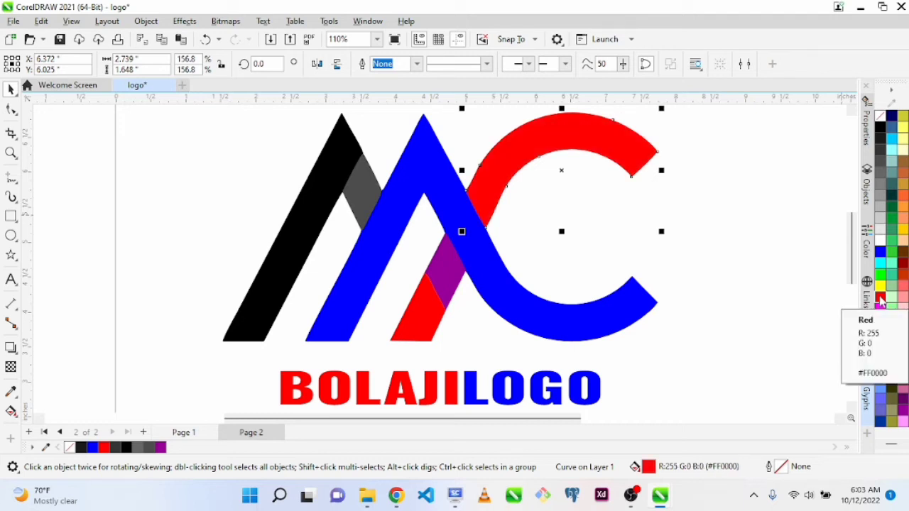
{"action": "left_click", "coordinate": [678, 210]}
{"action": "scroll", "coordinate": [678, 210], "scroll_direction": "down", "scroll_amount": 1}
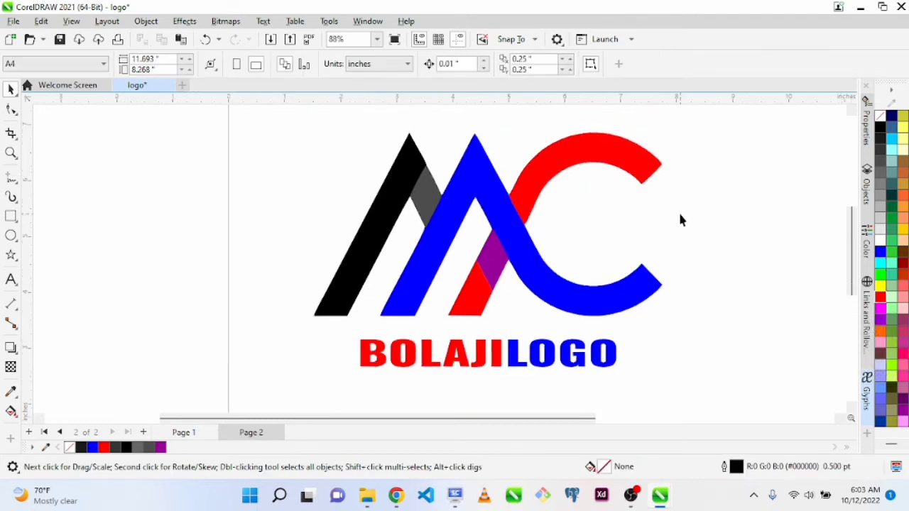
{"action": "scroll", "coordinate": [679, 220], "scroll_direction": "up", "scroll_amount": 1}
{"action": "scroll", "coordinate": [680, 221], "scroll_direction": "down", "scroll_amount": 2}
{"action": "scroll", "coordinate": [680, 221], "scroll_direction": "up", "scroll_amount": 2}
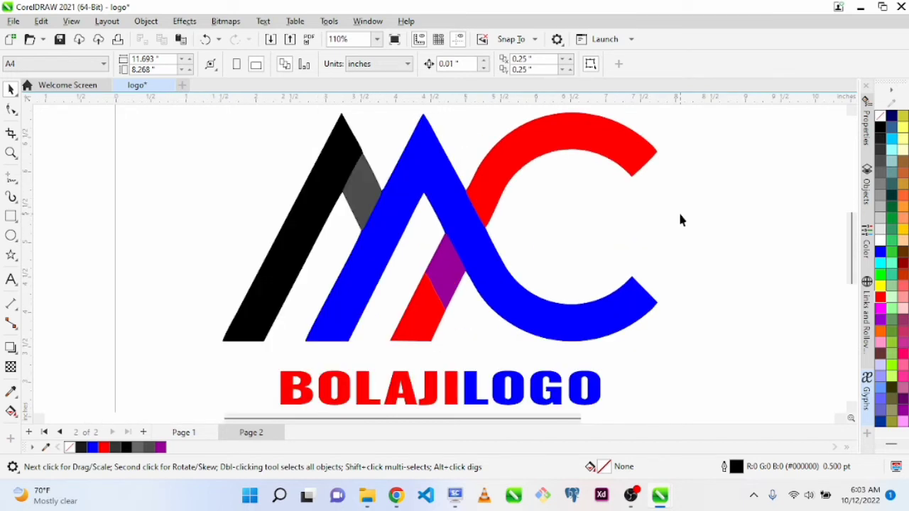
{"action": "scroll", "coordinate": [680, 220], "scroll_direction": "down", "scroll_amount": 2}
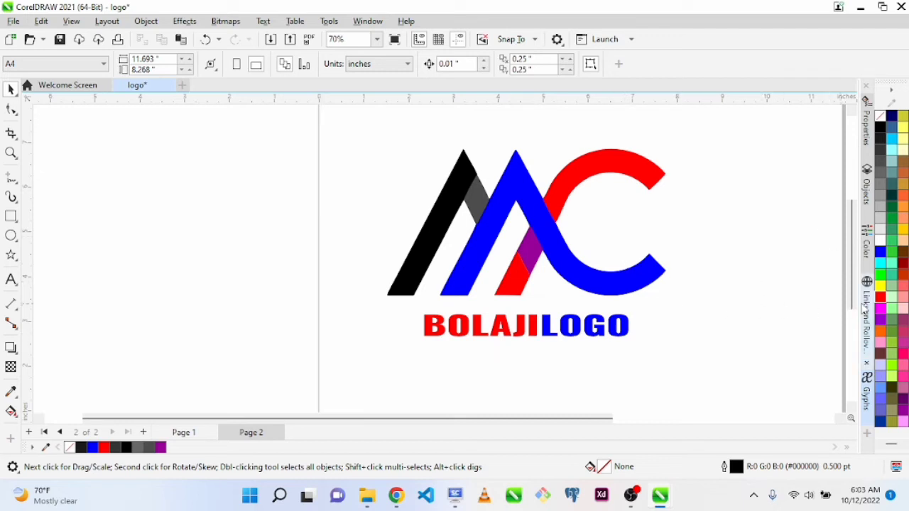
Duplicate the black slanted stripe and place the copy on the blank area beyond the C
{"action": "left_click_drag", "start_coordinate": [853, 302], "coordinate": [854, 288]}
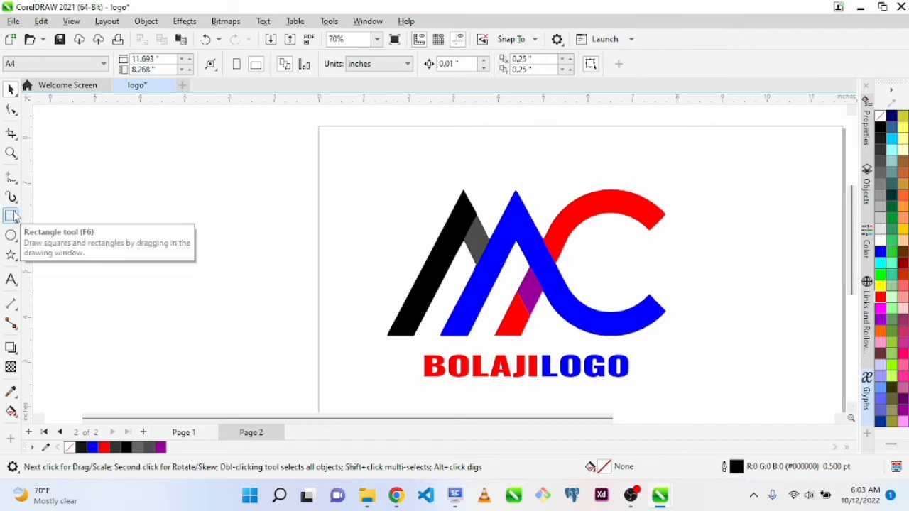
{"action": "left_click", "coordinate": [429, 292]}
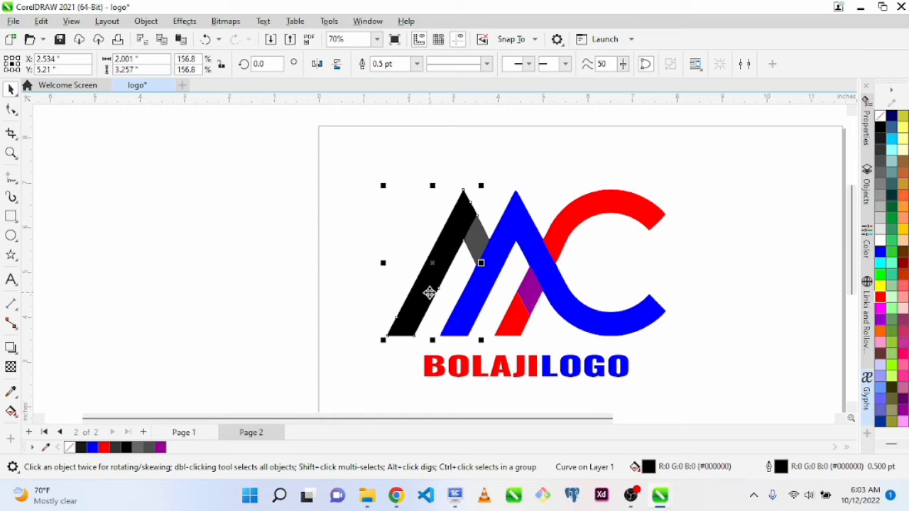
{"action": "mouse_move", "coordinate": [429, 299]}
{"action": "left_mouse_down"}
{"action": "mouse_move", "coordinate": [358, 294]}
{"action": "mouse_move", "coordinate": [381, 286]}
{"action": "mouse_move", "coordinate": [378, 278]}
{"action": "left_mouse_up"}
{"action": "key", "text": "ctrl+z"}
{"action": "key", "text": "ctrl+d"}
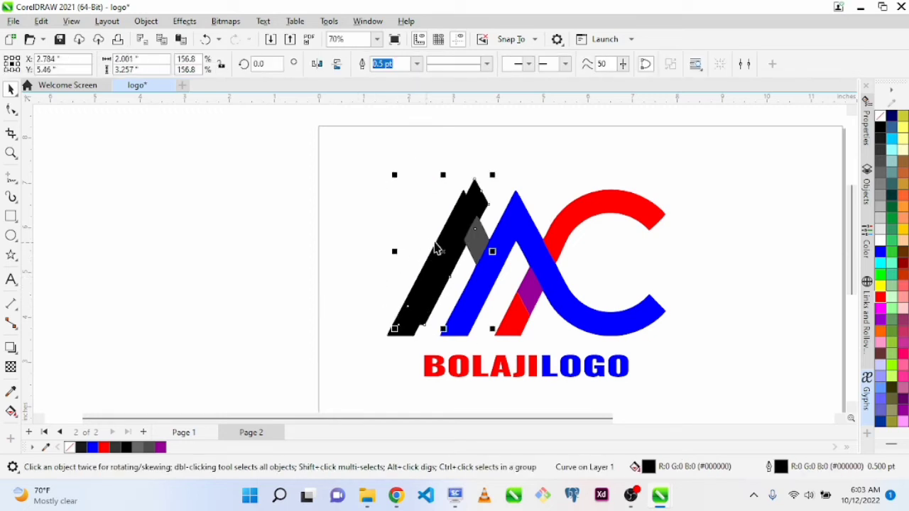
{"action": "mouse_move", "coordinate": [442, 248]}
{"action": "left_mouse_down"}
{"action": "mouse_move", "coordinate": [714, 252]}
{"action": "mouse_move", "coordinate": [716, 242]}
{"action": "left_mouse_up"}
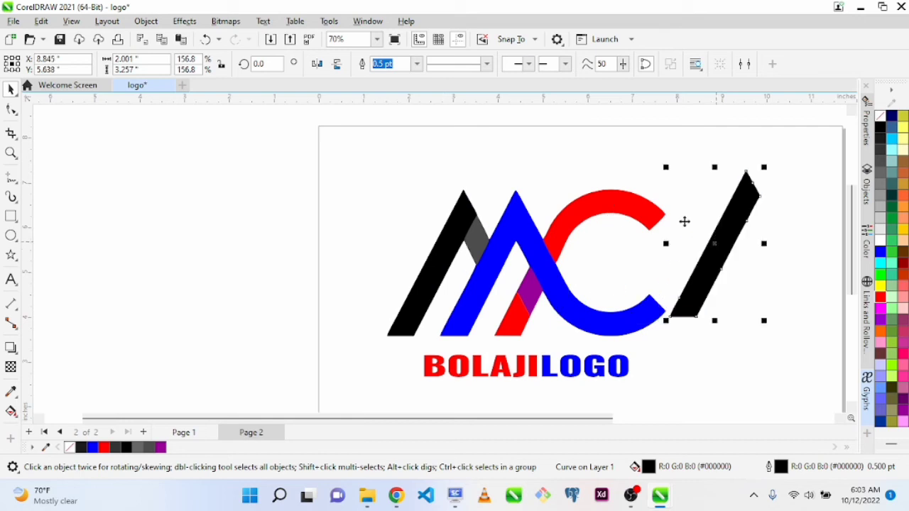
Mirror the black stripe copy horizontally and move it over the open side of the C
{"action": "left_click", "coordinate": [318, 64]}
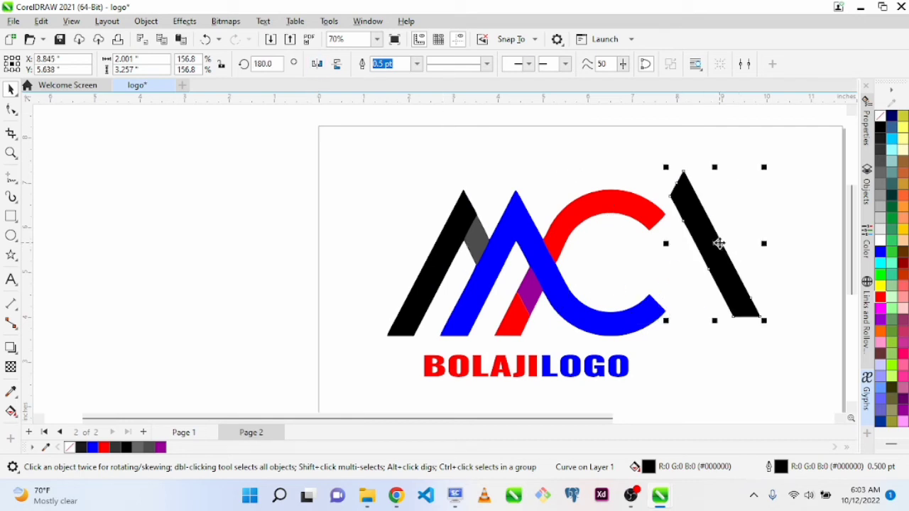
{"action": "left_click_drag", "start_coordinate": [719, 244], "coordinate": [626, 240]}
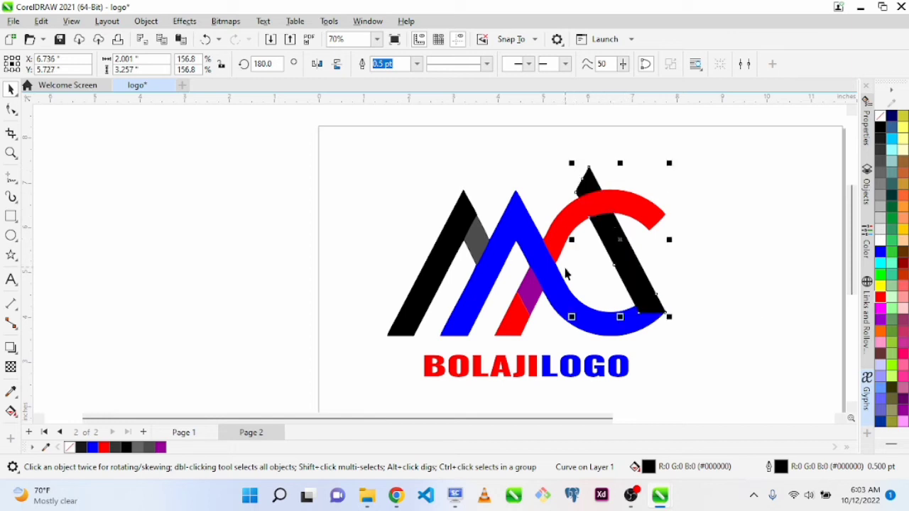
Skew the mirrored black stripe horizontally into an upright bar about 0.61 inches wide closing the C, and deselect it
{"action": "left_click", "coordinate": [620, 241]}
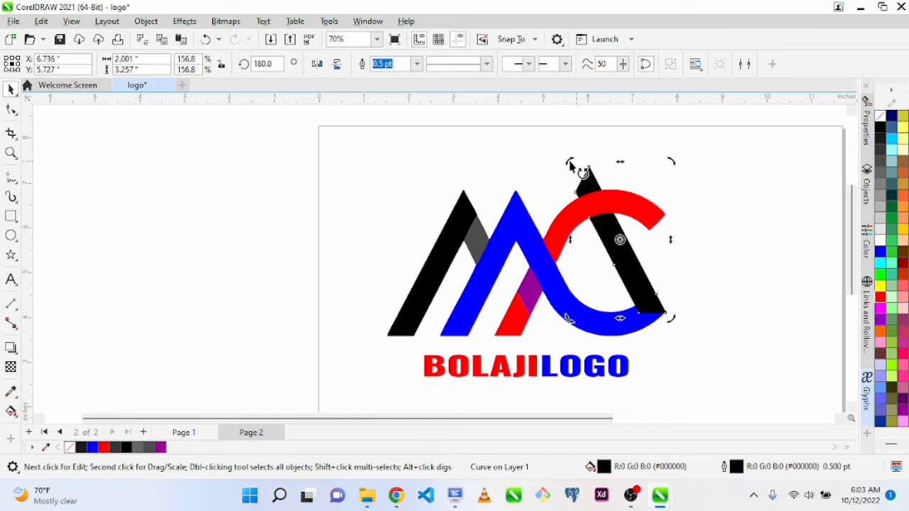
{"action": "mouse_move", "coordinate": [573, 163]}
{"action": "left_mouse_down"}
{"action": "mouse_move", "coordinate": [656, 152]}
{"action": "mouse_move", "coordinate": [628, 158]}
{"action": "mouse_move", "coordinate": [643, 169]}
{"action": "mouse_move", "coordinate": [704, 177]}
{"action": "left_mouse_up"}
{"action": "key", "text": "z"}
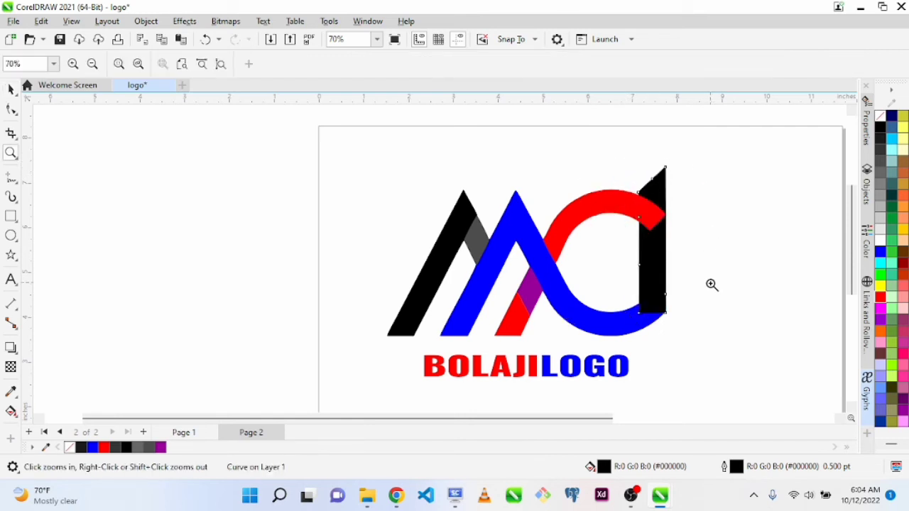
{"action": "key", "text": "space"}
{"action": "key", "text": "Escape"}
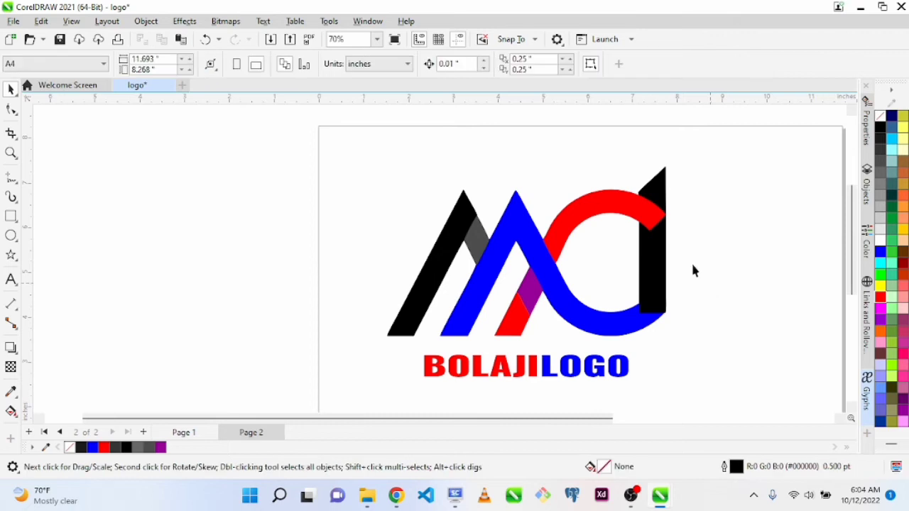
{"action": "left_click", "coordinate": [657, 260]}
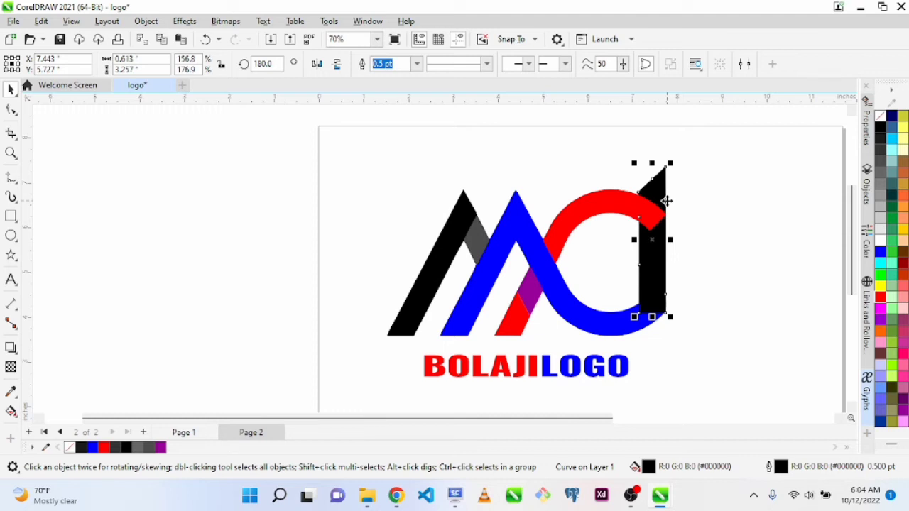
{"action": "left_click", "coordinate": [722, 256]}
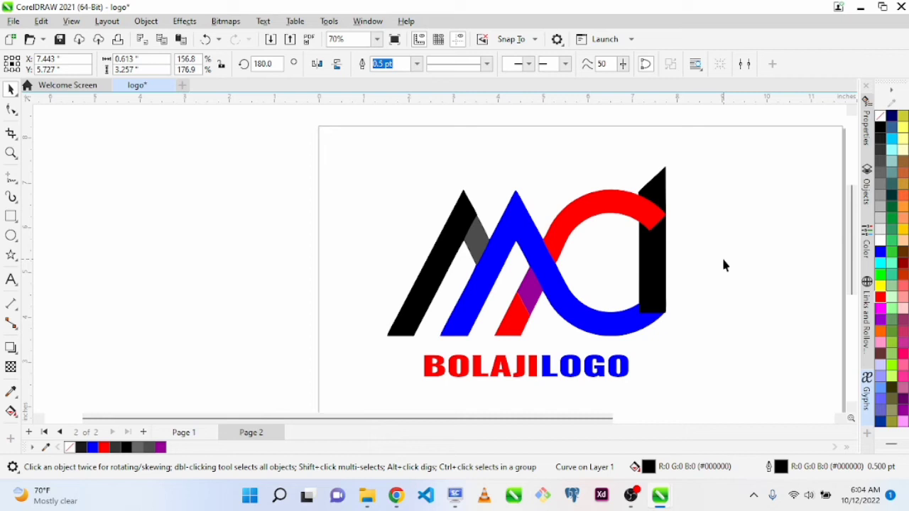
Duplicate the black upright bar closing the C, offsetting the copy 0.25 inches up and to the right
{"action": "left_click", "coordinate": [652, 244]}
{"action": "left_click", "coordinate": [691, 318]}
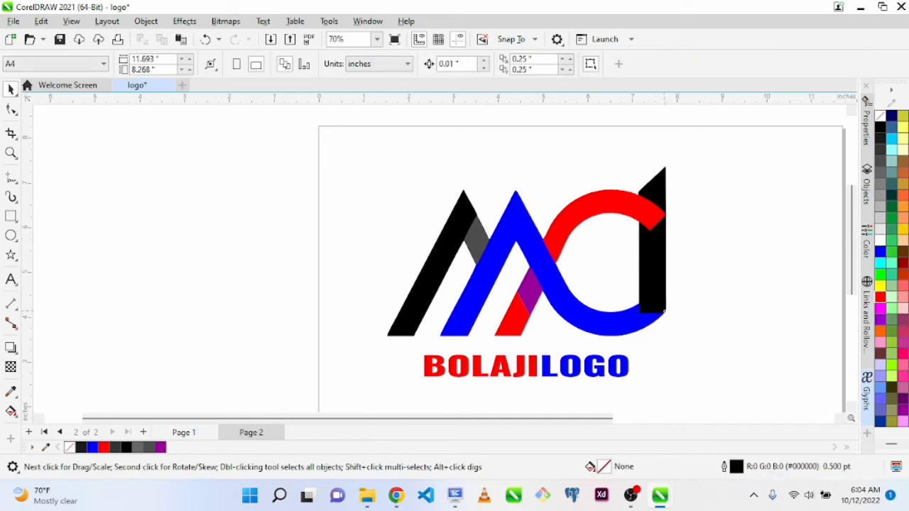
{"action": "key", "text": "x"}
{"action": "key", "text": "z"}
{"action": "key", "text": "space"}
{"action": "left_click", "coordinate": [651, 261]}
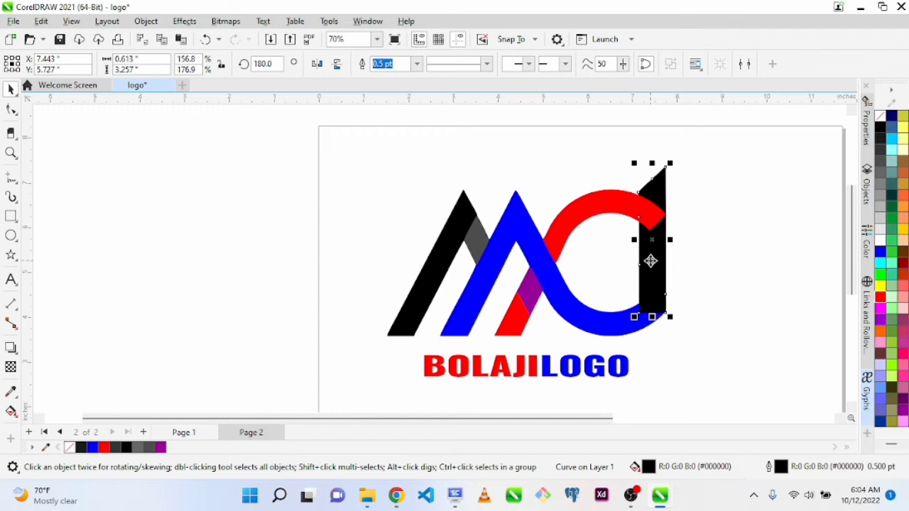
{"action": "key", "text": "Up"}
{"action": "key", "text": "Right"}
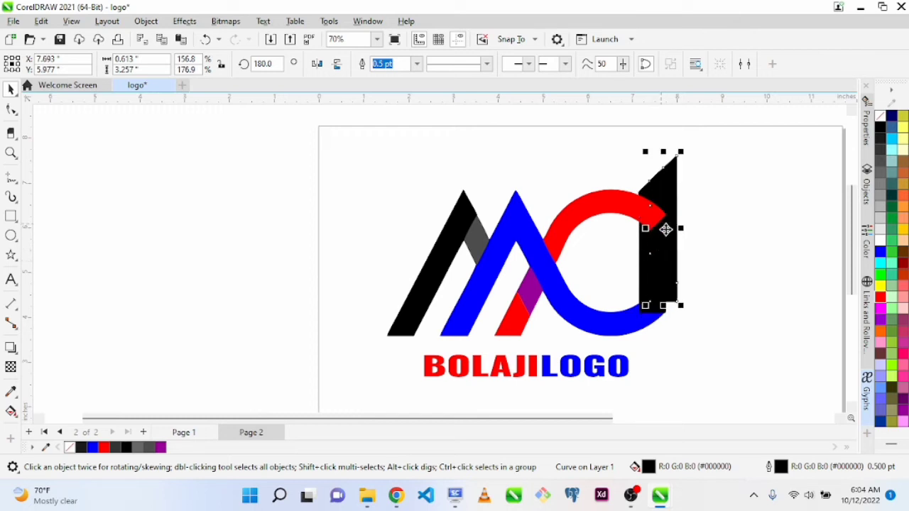
Align the copy horizontally with the original black bar, keeping its upward offset, and deselect both
{"action": "left_click", "coordinate": [652, 310], "text": "shift"}
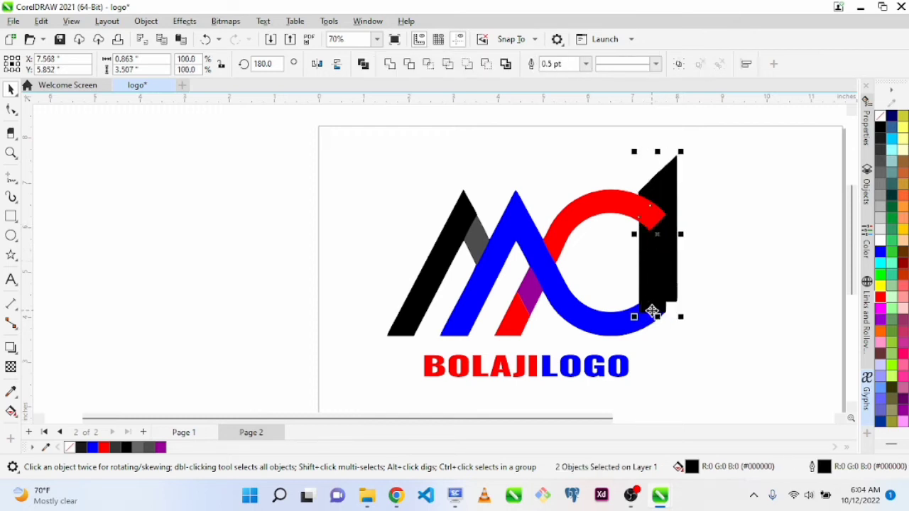
{"action": "key", "text": "ctrl+z"}
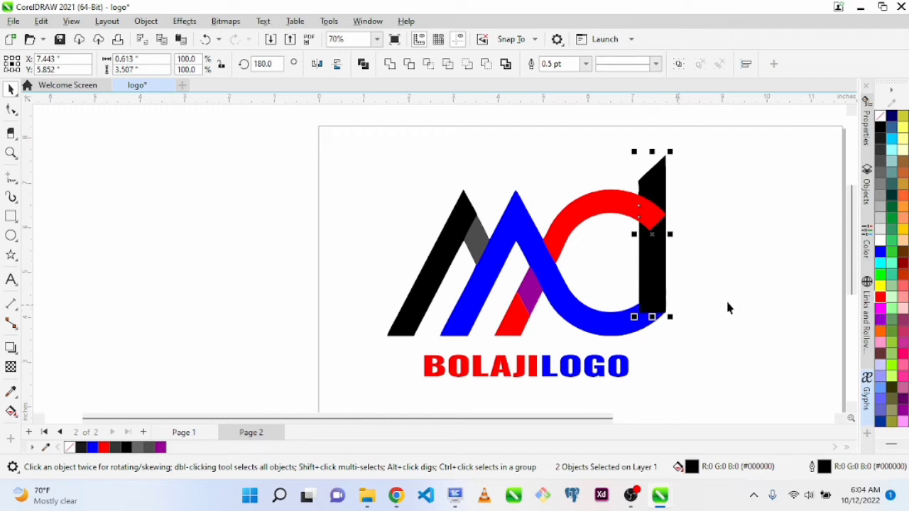
{"action": "left_click", "coordinate": [735, 327]}
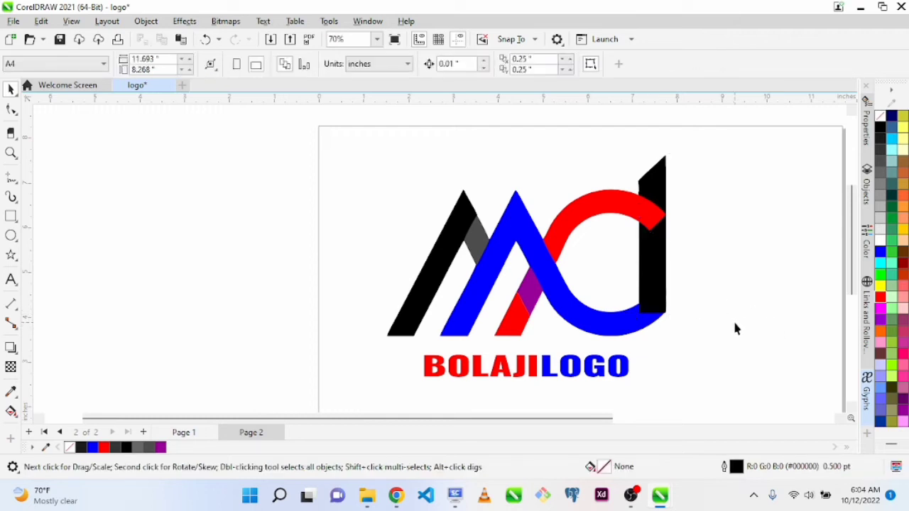
Try to simplify the black bar copy's pointed upper end by deleting its top nodes
{"action": "left_click", "coordinate": [664, 199]}
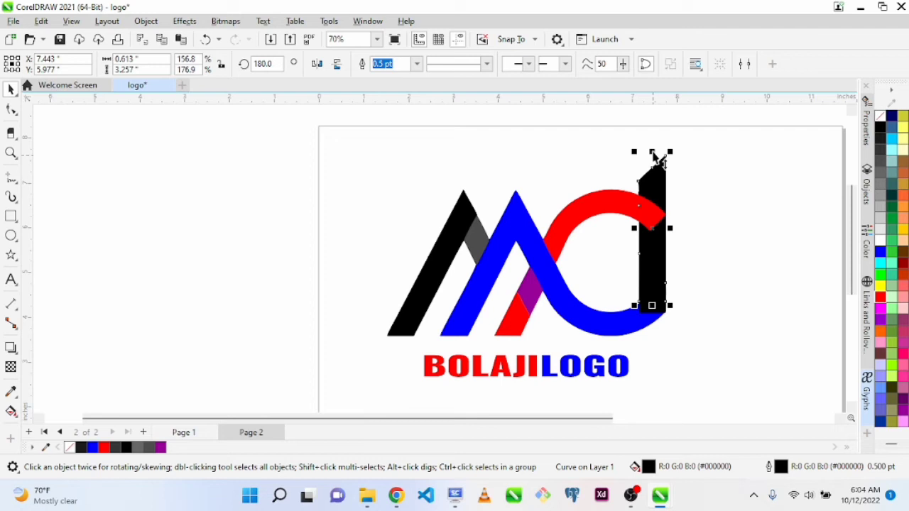
{"action": "key", "text": "F10"}
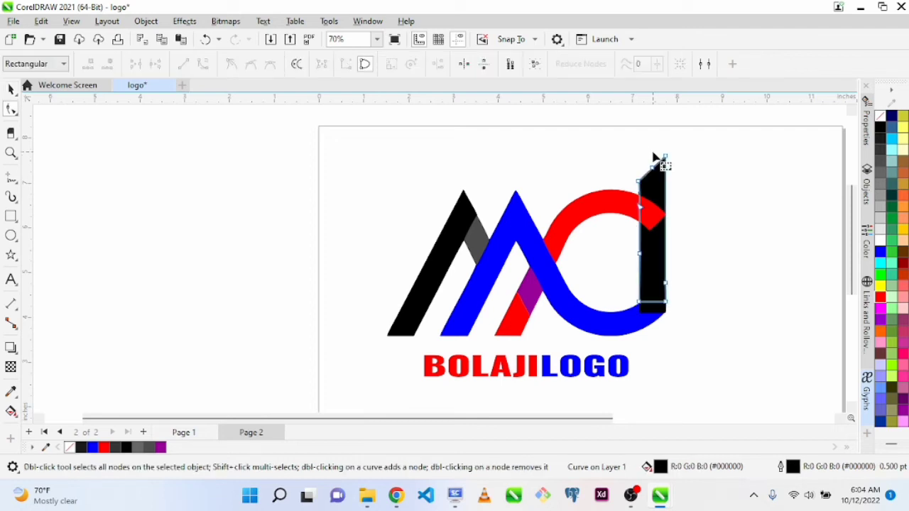
{"action": "left_click_drag", "start_coordinate": [609, 133], "coordinate": [691, 194]}
{"action": "double_click", "coordinate": [666, 157]}
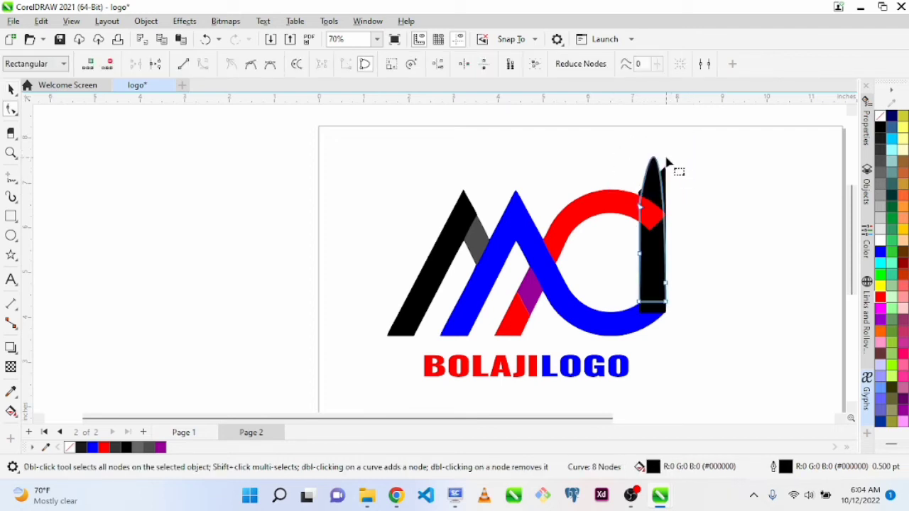
{"action": "key", "text": "Delete"}
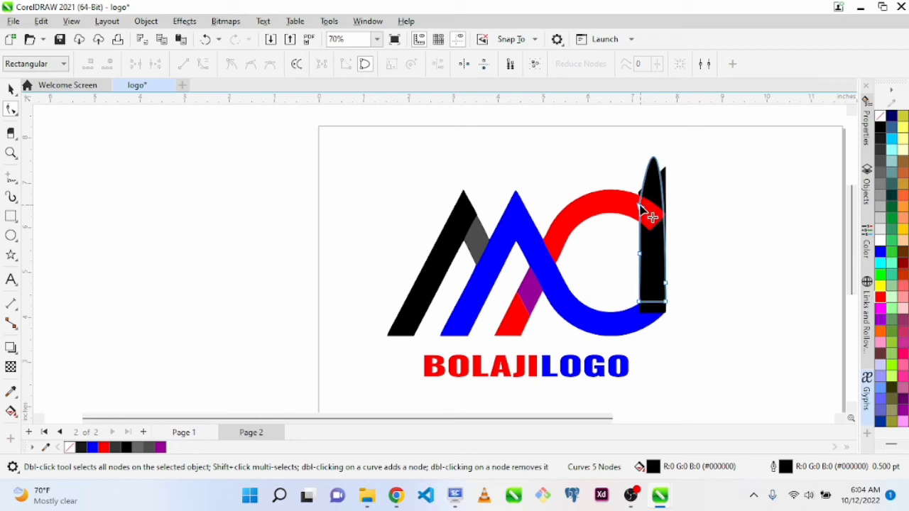
{"action": "key", "text": "ctrl+z"}
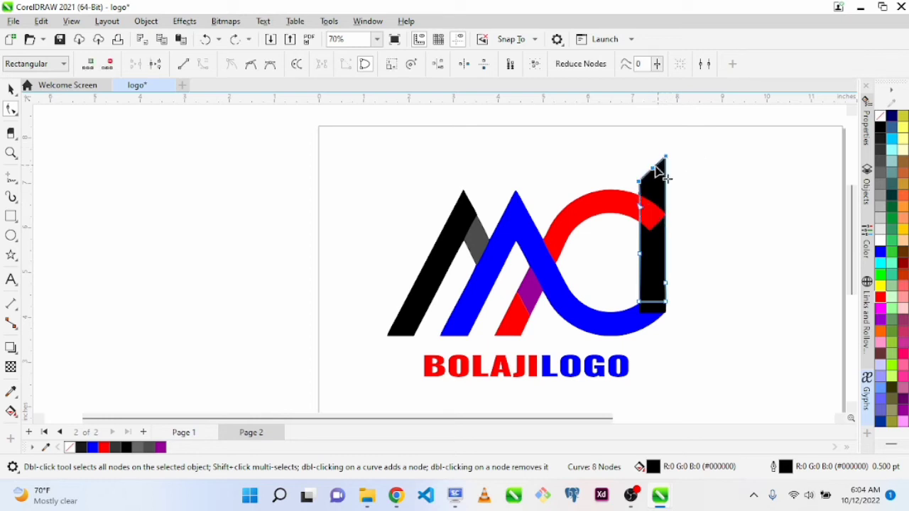
Shift the black bar copy's top nodes slightly outward, stepping back through the recent edits and restoring them, and deselect it
{"action": "left_click_drag", "start_coordinate": [654, 169], "coordinate": [664, 171]}
{"action": "key", "text": "ctrl+z"}
{"action": "left_click", "coordinate": [653, 170]}
{"action": "key", "text": "ctrl+z"}
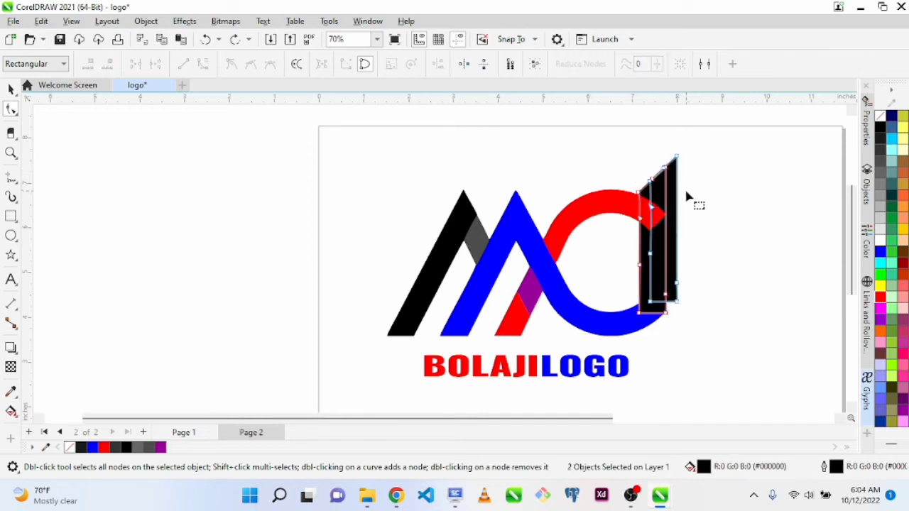
{"action": "key", "text": "ctrl+z"}
{"action": "key", "text": "ctrl+z"}
{"action": "key", "text": "ctrl+z"}
{"action": "key", "text": "ctrl+z"}
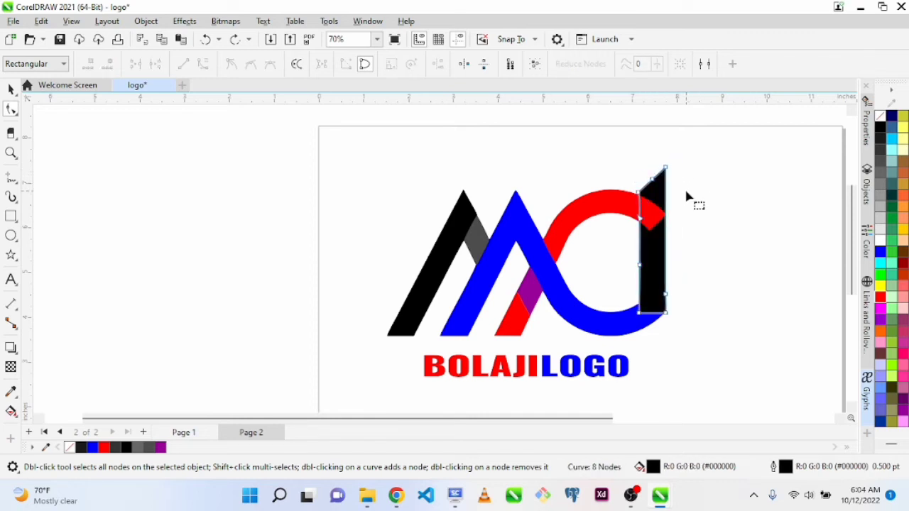
{"action": "key", "text": "ctrl+shift+z"}
{"action": "key", "text": "ctrl+shift+z"}
{"action": "key", "text": "ctrl+shift+z"}
{"action": "key", "text": "ctrl+shift+z"}
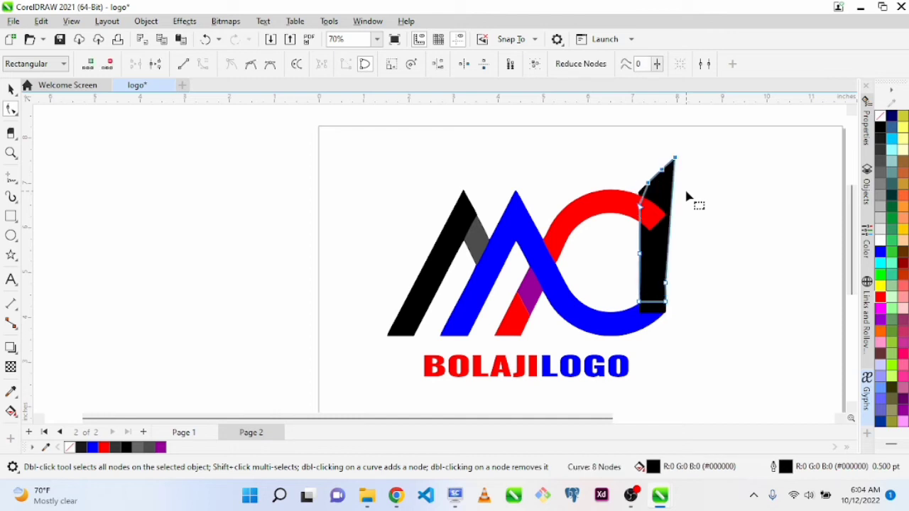
{"action": "key", "text": "space"}
{"action": "key", "text": "Escape"}
Recolor the front bar with the outward-leaning upper end pure blue (#0000FF)
{"action": "key", "text": "z"}
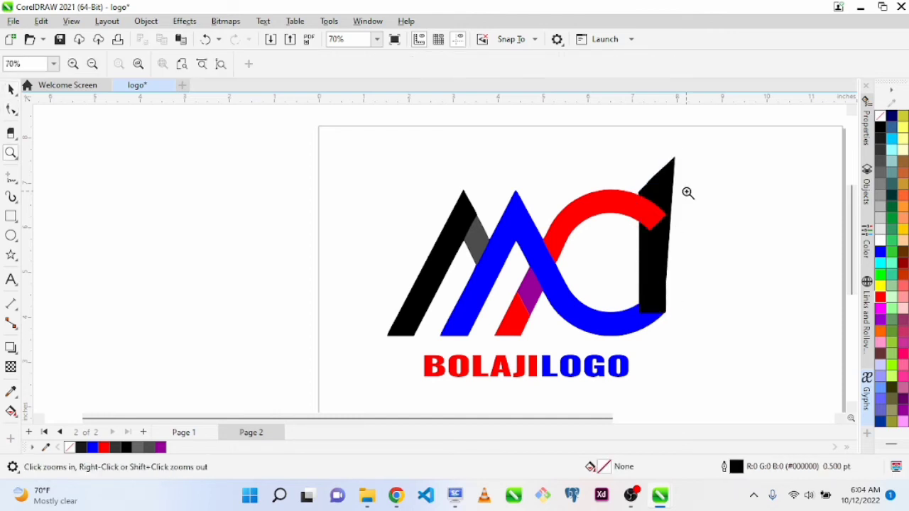
{"action": "key", "text": "space"}
{"action": "left_click", "coordinate": [662, 202]}
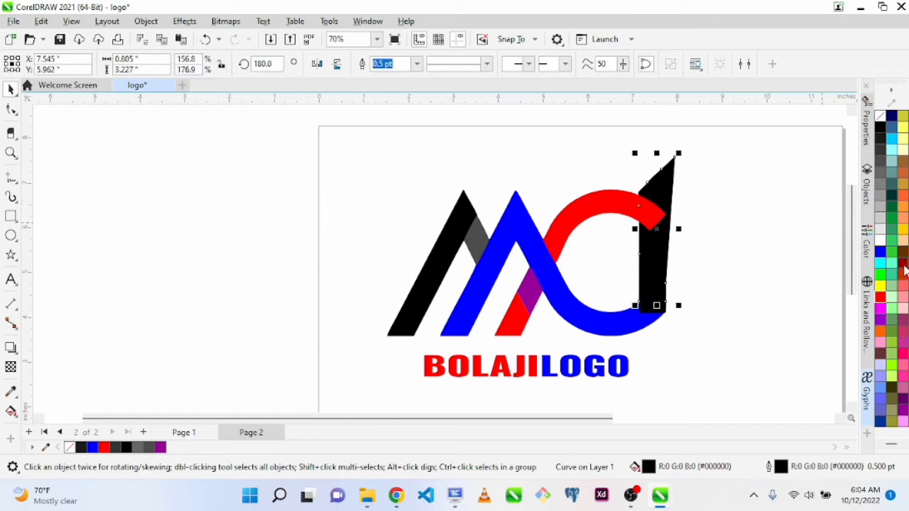
{"action": "left_click", "coordinate": [880, 253]}
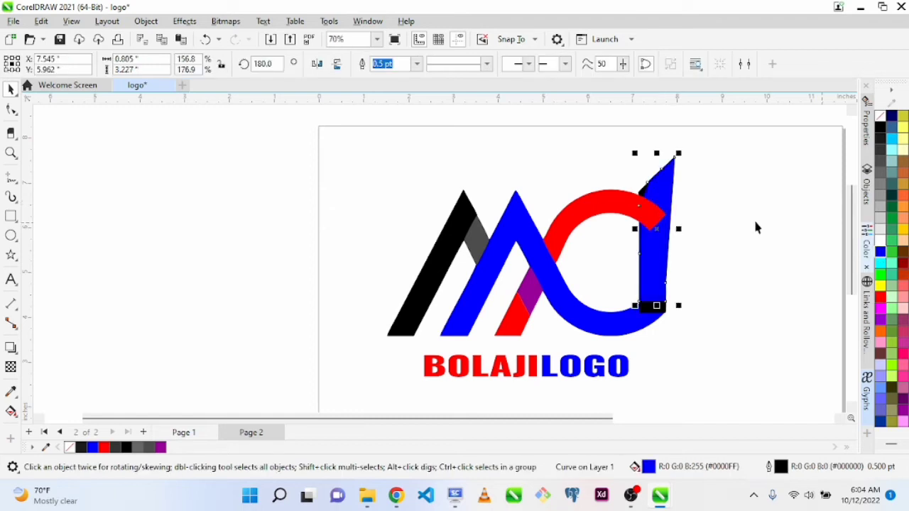
Recolor the original black bar behind the blue one pure red (#FF0000) and deselect it
{"action": "left_click", "coordinate": [679, 309]}
{"action": "left_click", "coordinate": [651, 308]}
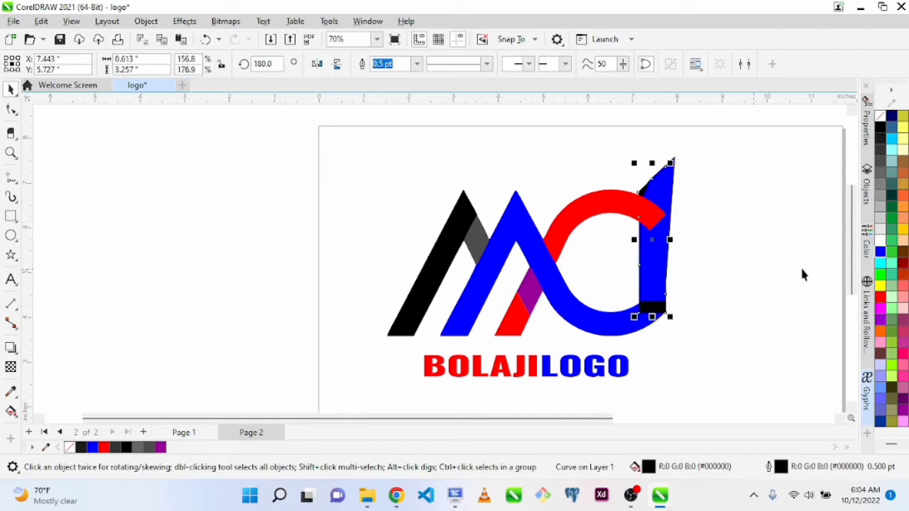
{"action": "left_click", "coordinate": [880, 297]}
{"action": "left_click", "coordinate": [749, 260]}
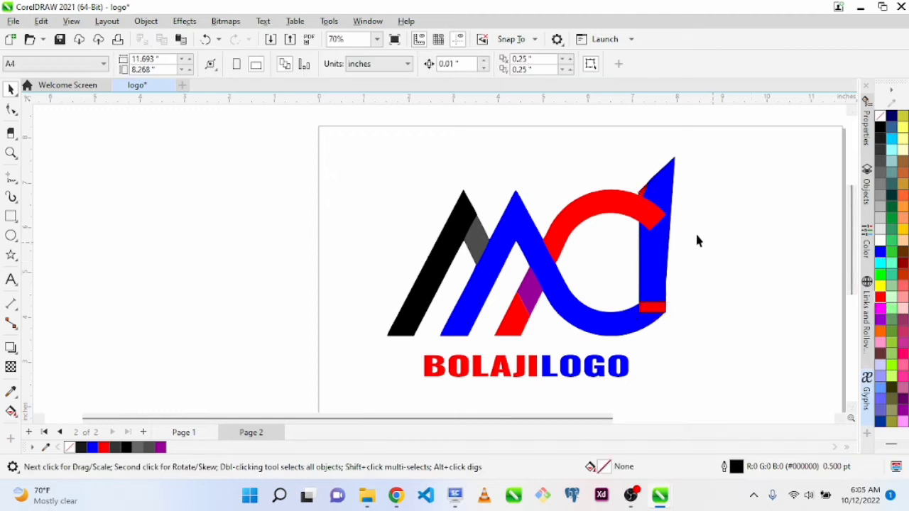
Shorten the red bar from its lower end to a height of about 1.89 inches
{"action": "mouse_move", "coordinate": [659, 250]}
{"action": "left_mouse_down"}
{"action": "mouse_move", "coordinate": [710, 258]}
{"action": "mouse_move", "coordinate": [690, 243]}
{"action": "left_mouse_up"}
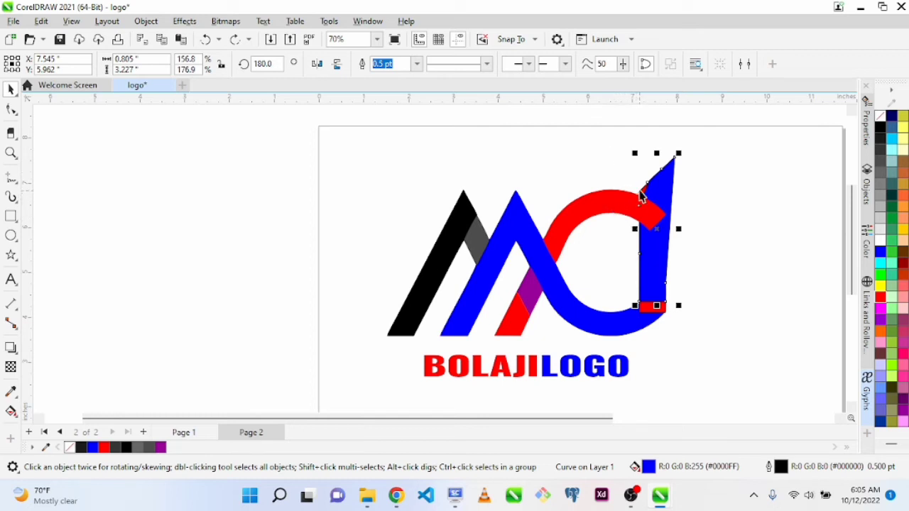
{"action": "left_click", "coordinate": [644, 312]}
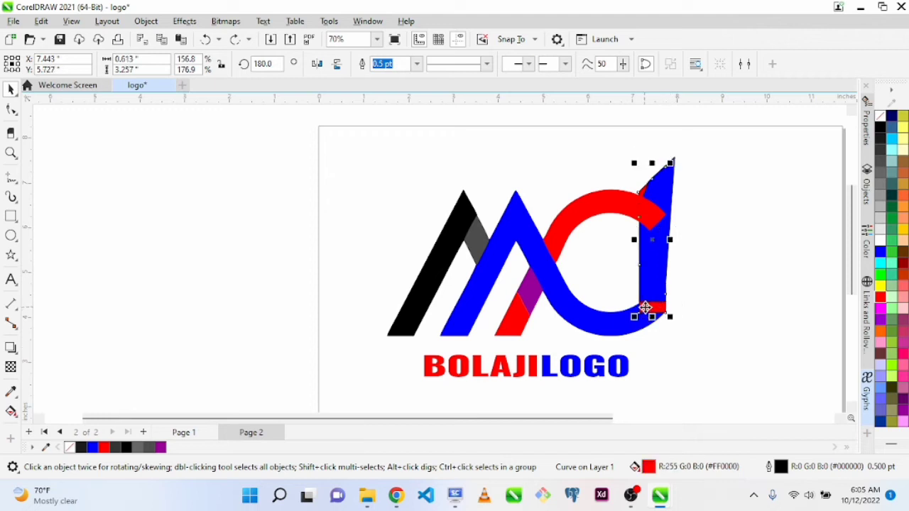
{"action": "mouse_move", "coordinate": [652, 317]}
{"action": "left_mouse_down"}
{"action": "mouse_move", "coordinate": [666, 329]}
{"action": "mouse_move", "coordinate": [654, 247]}
{"action": "mouse_move", "coordinate": [654, 257]}
{"action": "left_mouse_up"}
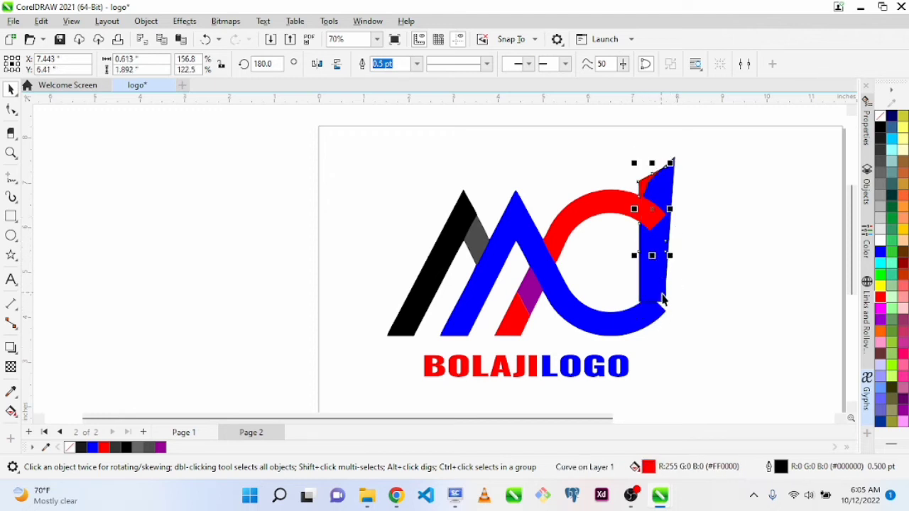
Stretch the blue bar downward to a height of about 3.45 inches so it meets the C's lower arc
{"action": "left_click", "coordinate": [661, 301]}
{"action": "mouse_move", "coordinate": [661, 309]}
{"action": "left_mouse_down"}
{"action": "mouse_move", "coordinate": [657, 320]}
{"action": "mouse_move", "coordinate": [677, 324]}
{"action": "left_mouse_up"}
{"action": "left_click", "coordinate": [763, 417]}
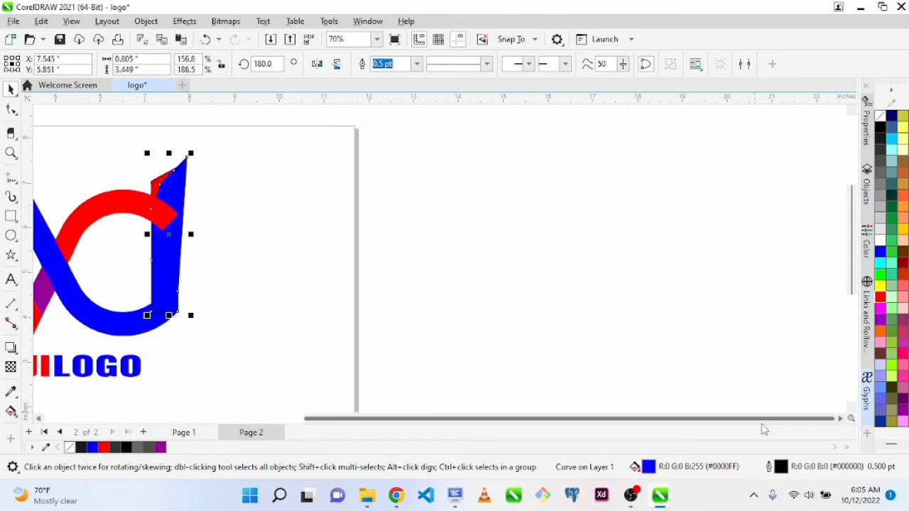
{"action": "key", "text": "F4"}
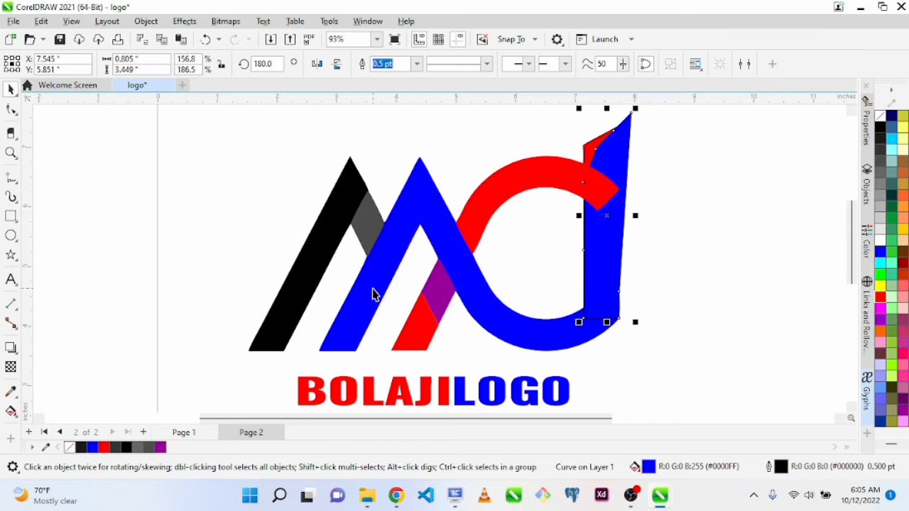
Remove the two intermediate nodes on the blue bar's slanted upper edge and convert that edge to a straight line
{"action": "key", "text": "z"}
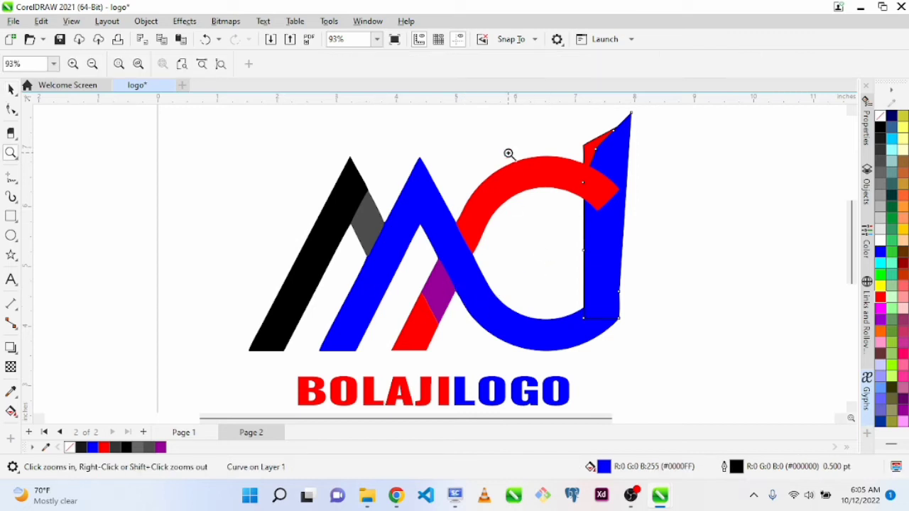
{"action": "left_click_drag", "start_coordinate": [544, 126], "coordinate": [679, 262]}
{"action": "key", "text": "space"}
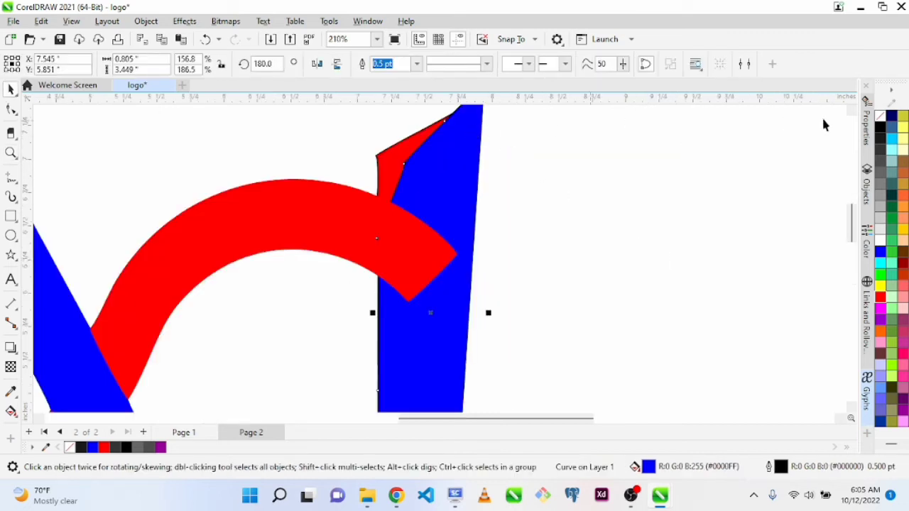
{"action": "scroll", "coordinate": [696, 135], "scroll_direction": "up", "scroll_amount": 2}
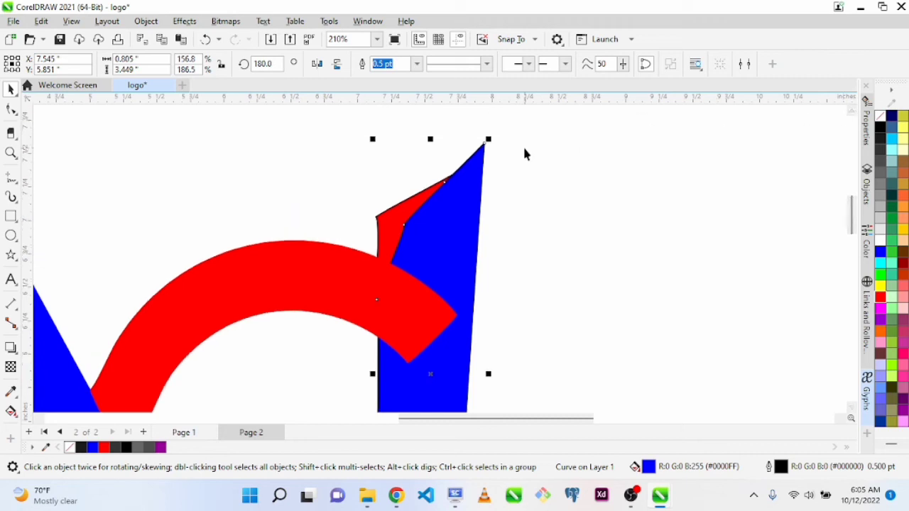
{"action": "key", "text": "F10"}
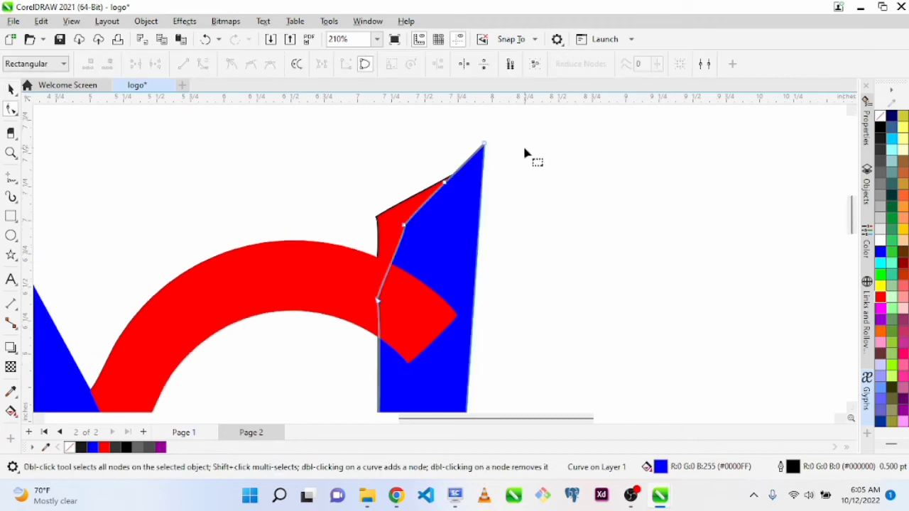
{"action": "left_click", "coordinate": [445, 182]}
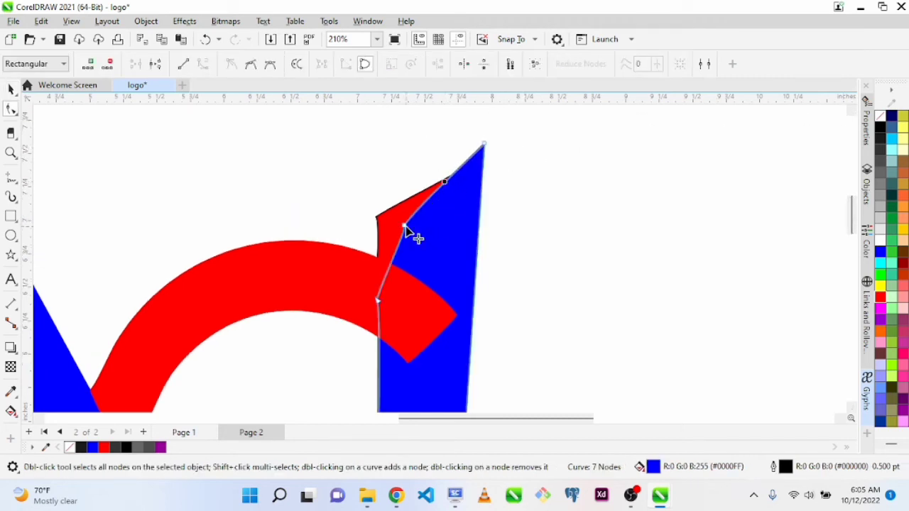
{"action": "key", "text": "Delete"}
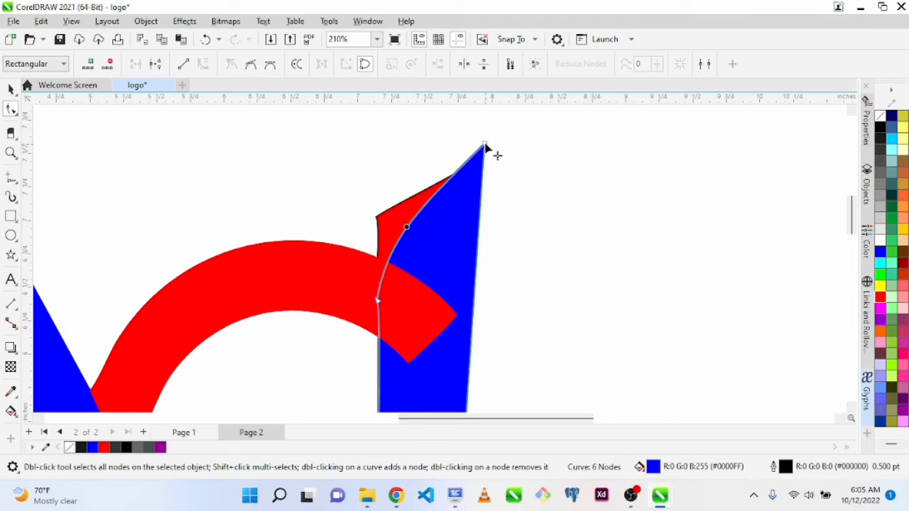
{"action": "left_click", "coordinate": [485, 146]}
{"action": "left_click", "coordinate": [183, 64]}
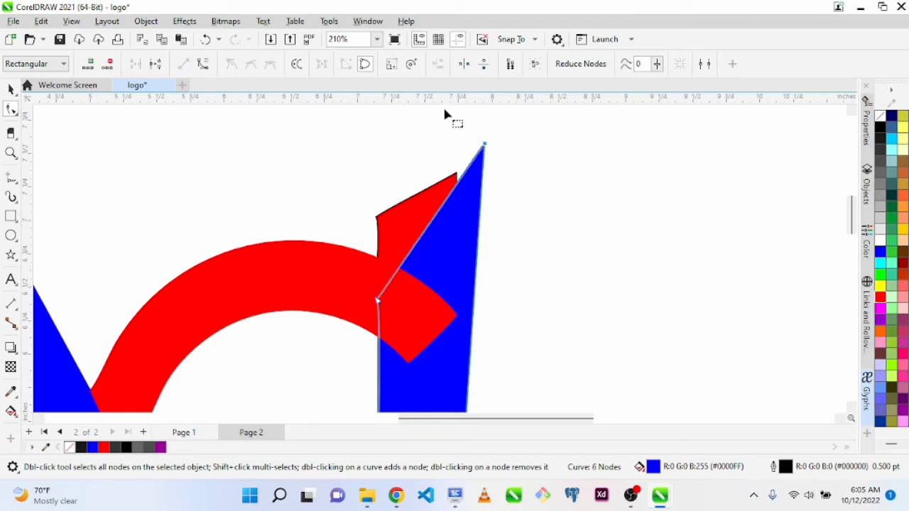
Lower the blue bar's two top corner nodes to form a level top edge just below the red arc's end
{"action": "left_click_drag", "start_coordinate": [485, 145], "coordinate": [455, 338]}
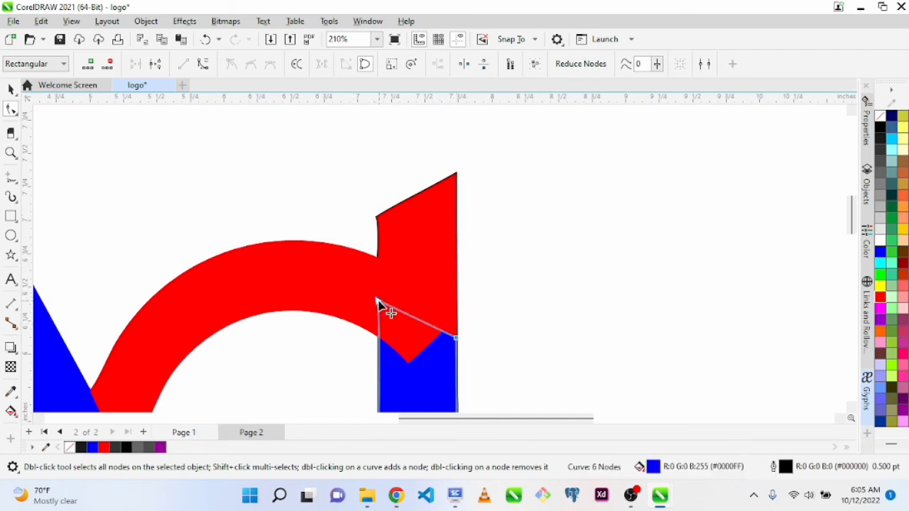
{"action": "left_click_drag", "start_coordinate": [378, 302], "coordinate": [465, 301]}
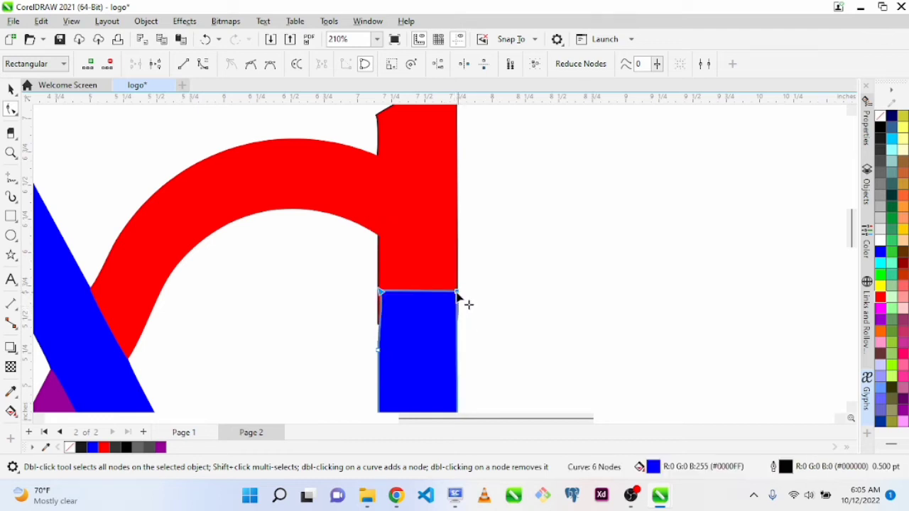
{"action": "double_click", "coordinate": [381, 292]}
{"action": "key", "text": "ctrl+z"}
{"action": "left_click_drag", "start_coordinate": [381, 292], "coordinate": [384, 301]}
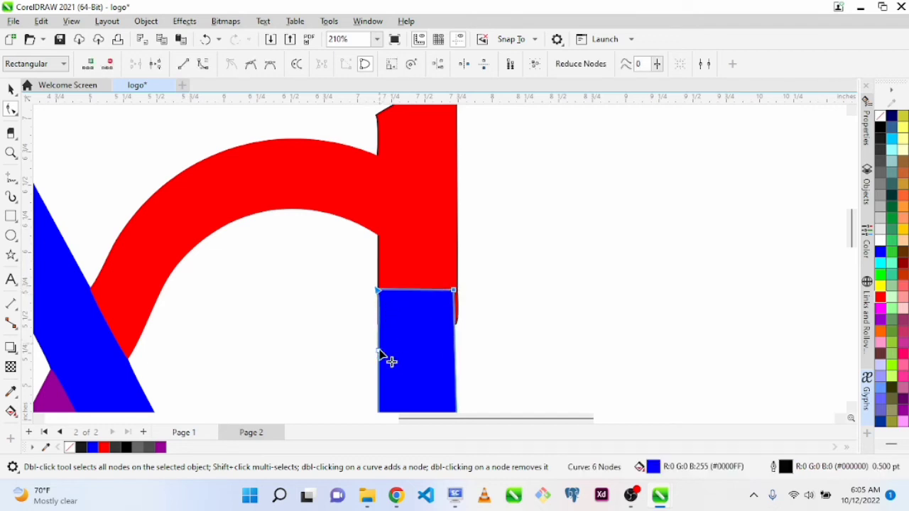
Delete the extra node on the blue bar's inner edge and align its outer top corner with the red bar's side
{"action": "double_click", "coordinate": [378, 351]}
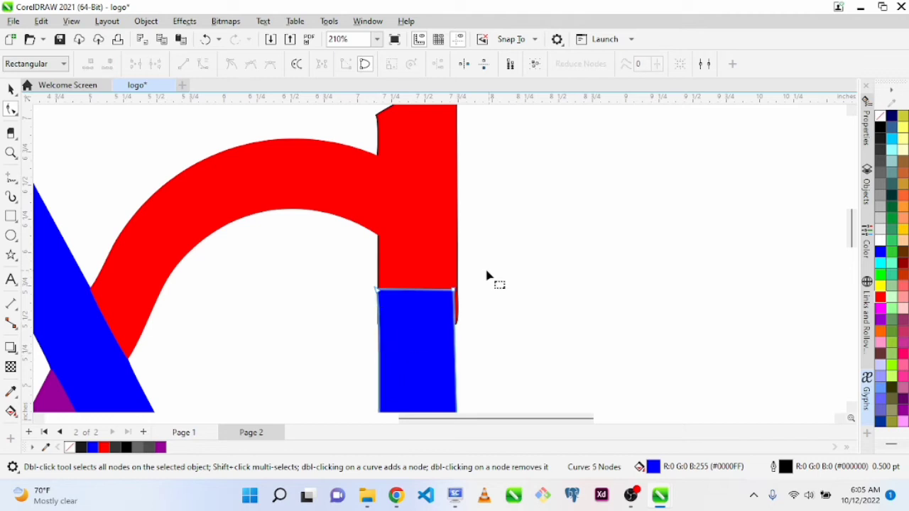
{"action": "left_click_drag", "start_coordinate": [464, 304], "coordinate": [469, 303]}
{"action": "left_click", "coordinate": [392, 291]}
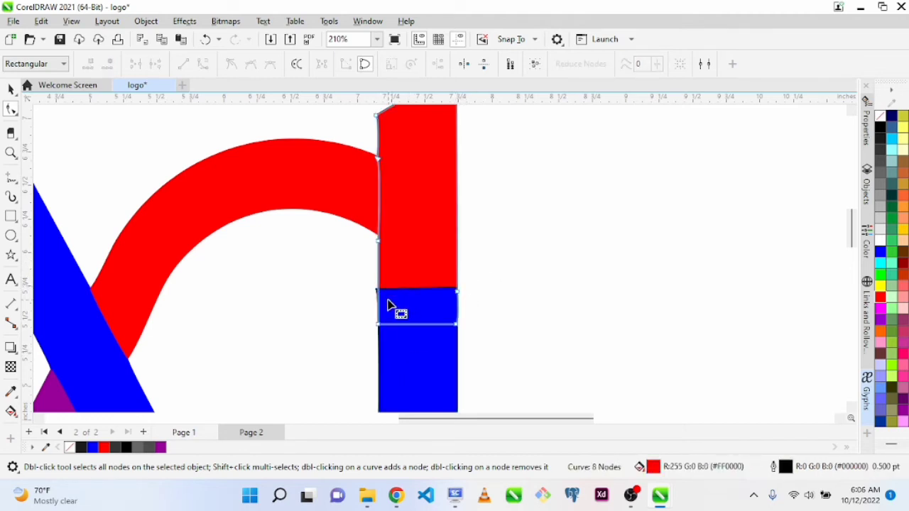
Move the blue bar's inner top corner node in line with the red bar's inner side and straighten the edge below it
{"action": "left_click", "coordinate": [382, 295]}
{"action": "key", "text": "z"}
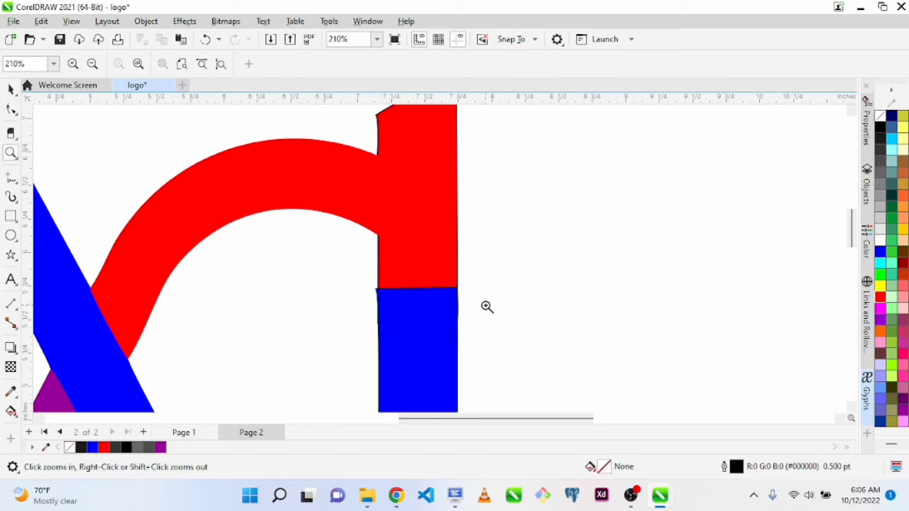
{"action": "left_click_drag", "start_coordinate": [343, 272], "coordinate": [505, 365]}
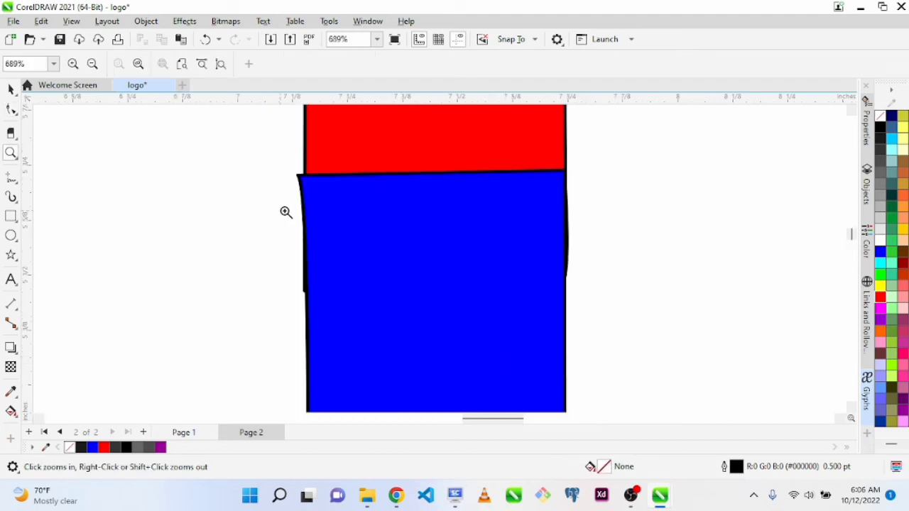
{"action": "key", "text": "F10"}
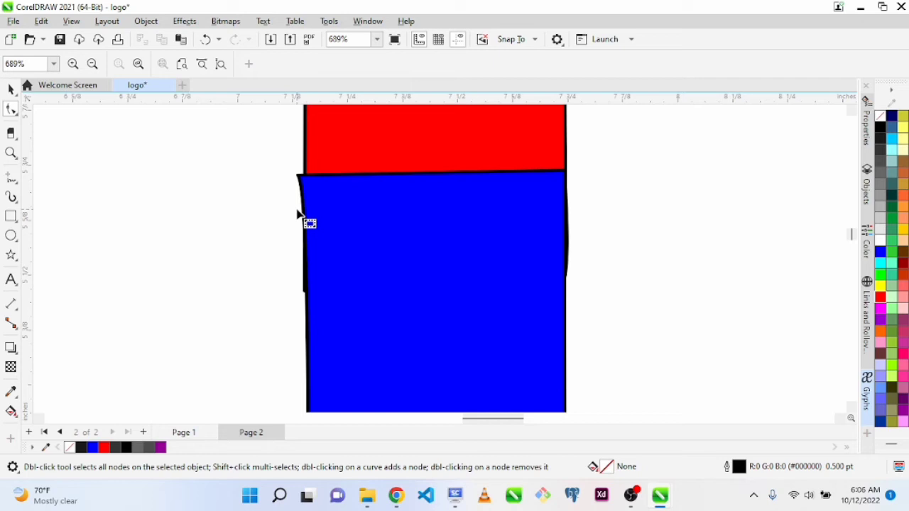
{"action": "left_click", "coordinate": [301, 178]}
{"action": "left_click_drag", "start_coordinate": [302, 177], "coordinate": [304, 203]}
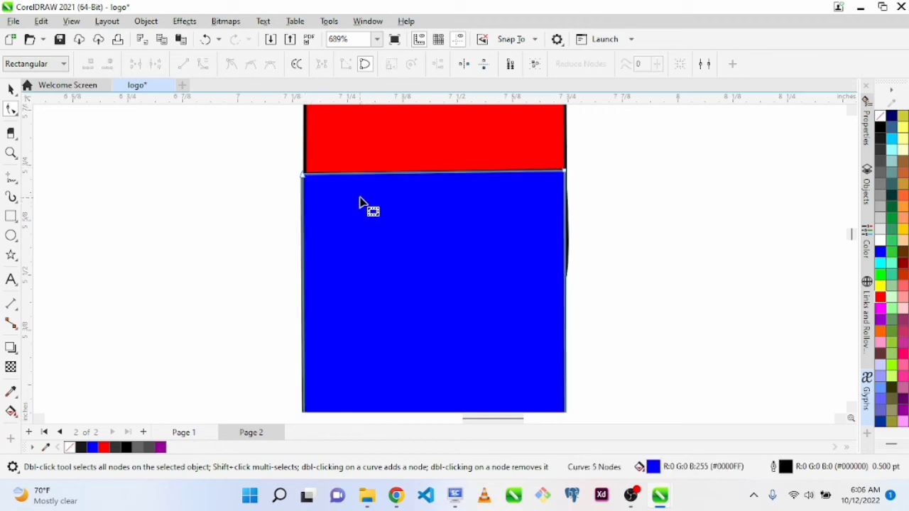
{"action": "left_click_drag", "start_coordinate": [304, 174], "coordinate": [302, 206]}
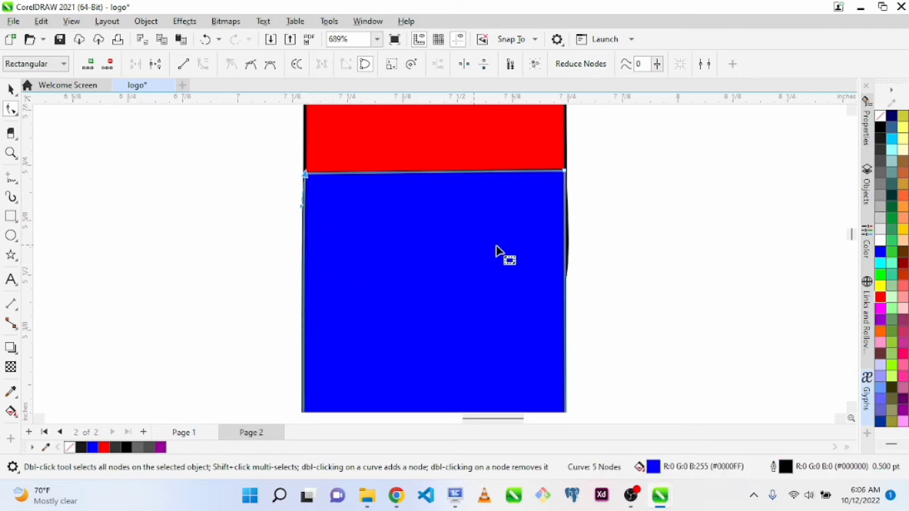
Remove the outlines from both the blue bar and the red bar
{"action": "key", "text": "space"}
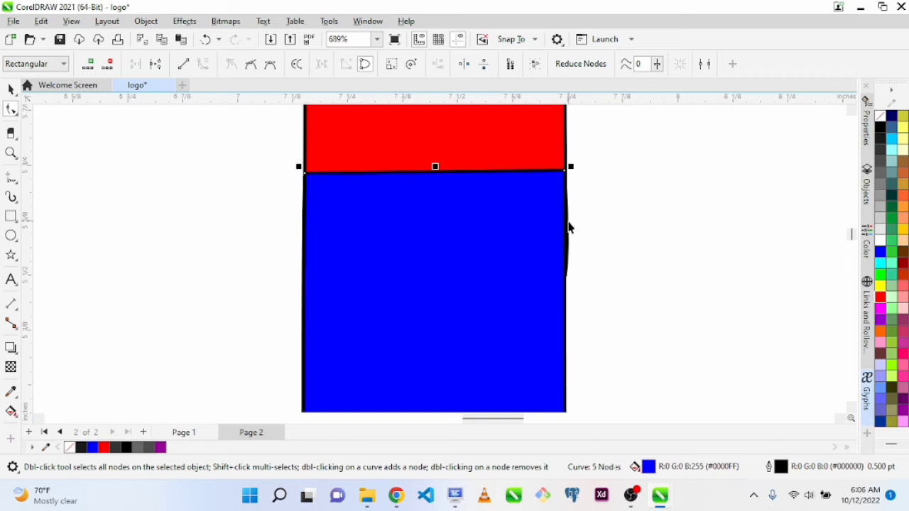
{"action": "right_click", "coordinate": [880, 121]}
{"action": "left_click", "coordinate": [830, 125]}
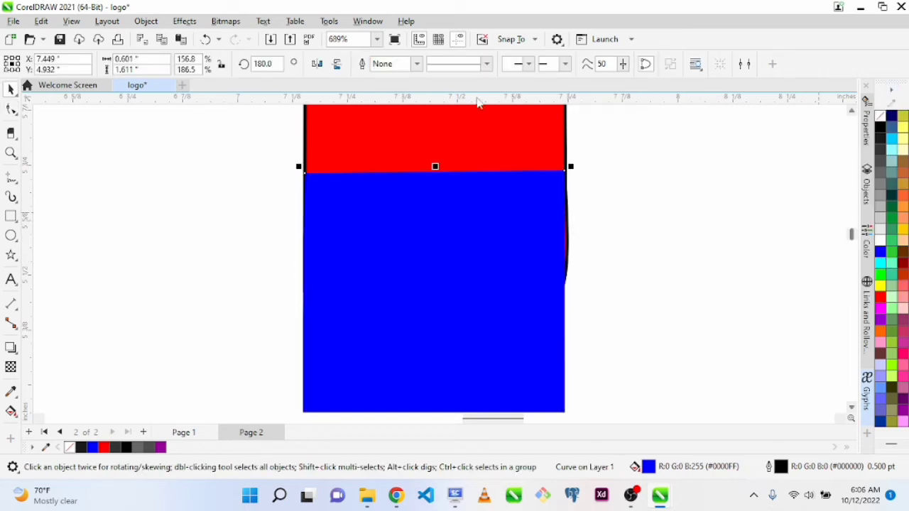
{"action": "left_click", "coordinate": [480, 129]}
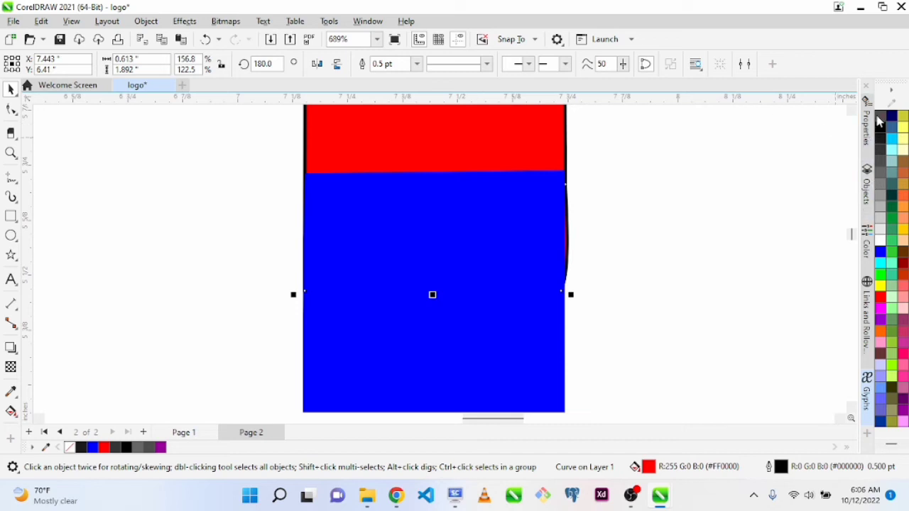
{"action": "right_click", "coordinate": [881, 117]}
{"action": "left_click", "coordinate": [837, 126]}
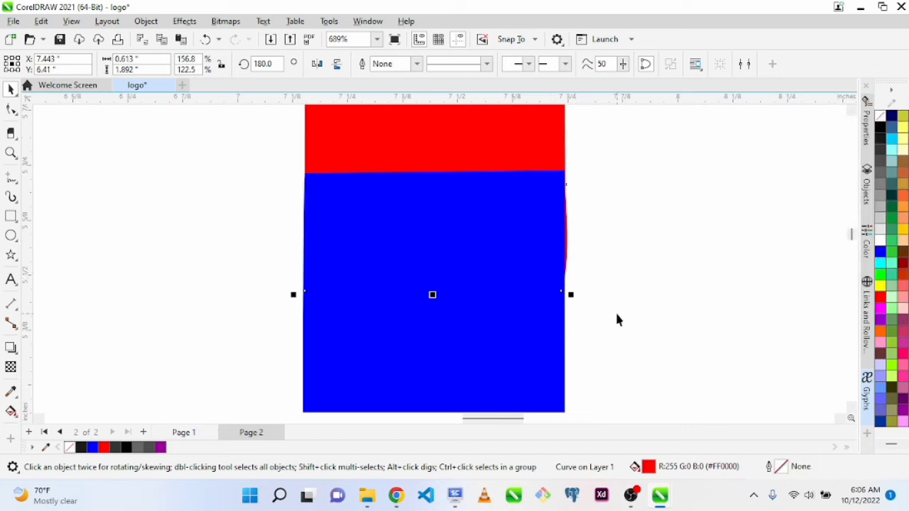
Convert the red bar's bulging lower outer edge to a straight line and pull its end nodes in line with the blue bar's side
{"action": "key", "text": "F10"}
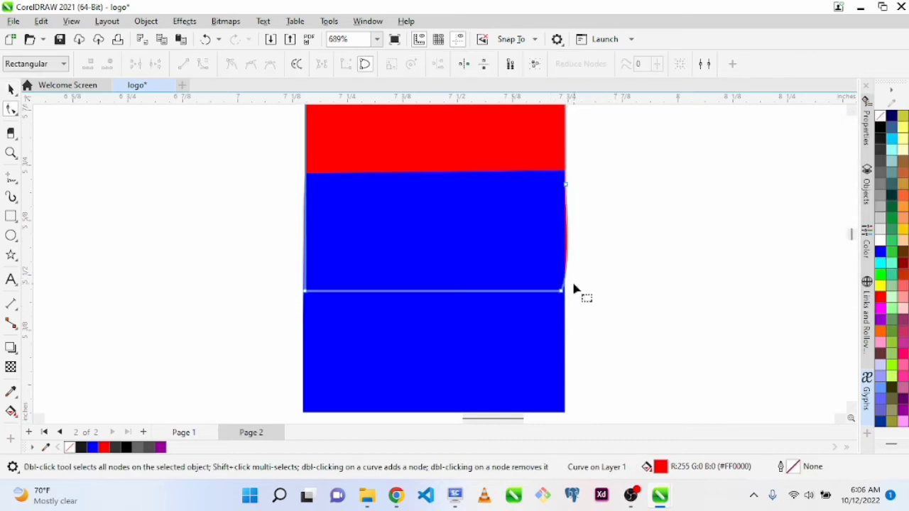
{"action": "left_click", "coordinate": [561, 291]}
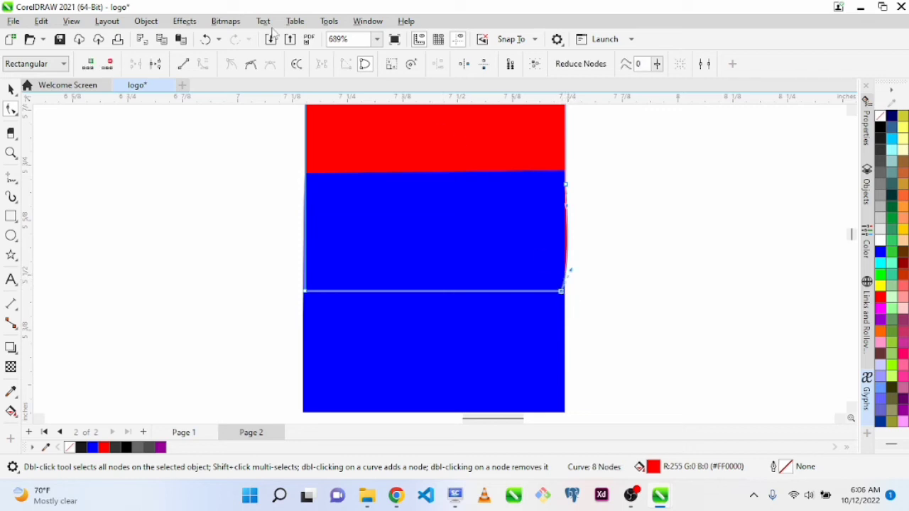
{"action": "left_click", "coordinate": [183, 64]}
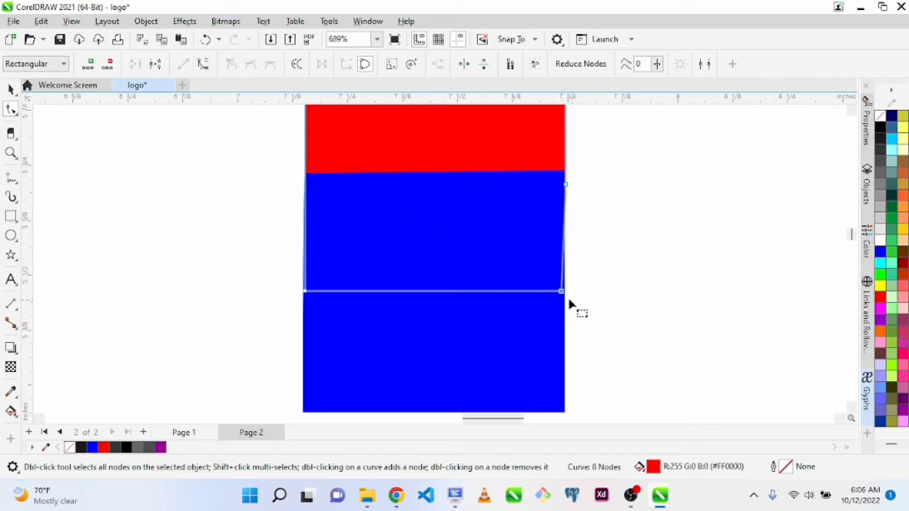
{"action": "left_click_drag", "start_coordinate": [562, 292], "coordinate": [564, 292]}
{"action": "left_click_drag", "start_coordinate": [566, 184], "coordinate": [564, 183]}
{"action": "left_click", "coordinate": [589, 198]}
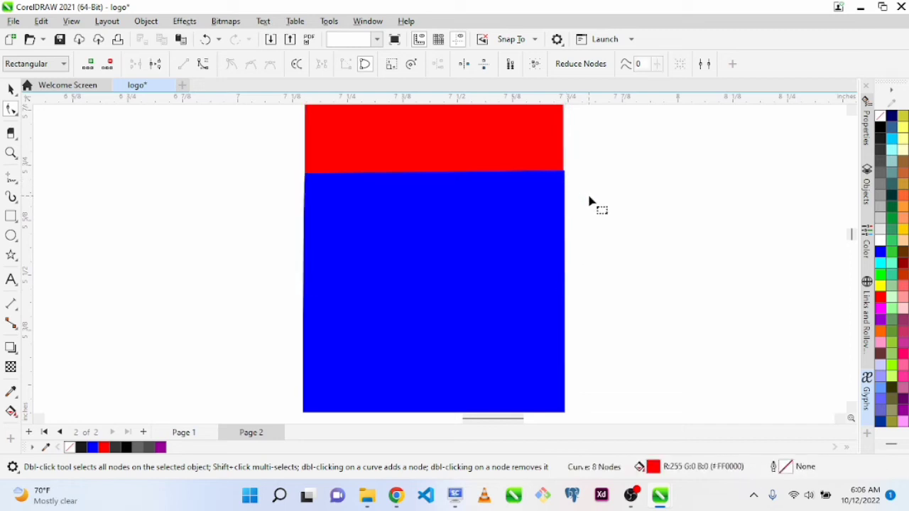
Shift the red bar's lower outer node so its outer side sits flush with the blue bar's side
{"action": "key", "text": "z"}
{"action": "left_click_drag", "start_coordinate": [526, 126], "coordinate": [636, 231]}
{"action": "key", "text": "space"}
{"action": "key", "text": "F10"}
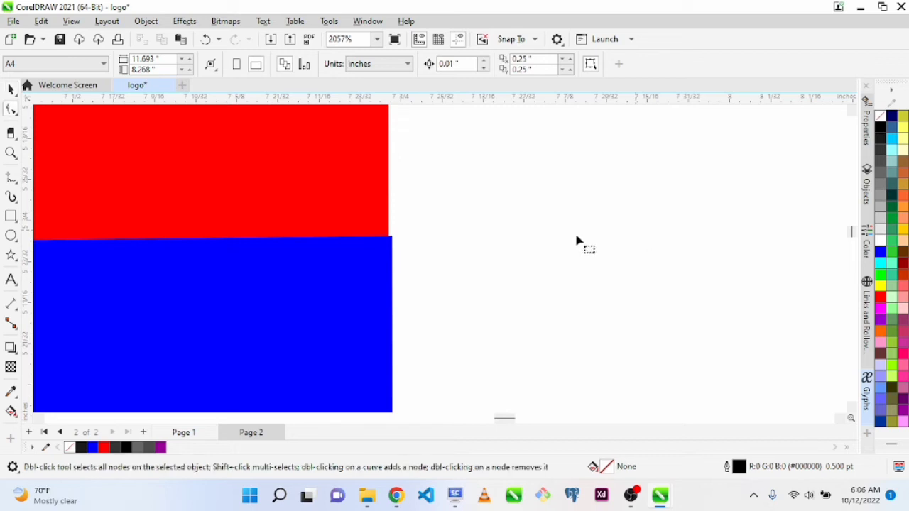
{"action": "left_click", "coordinate": [324, 189]}
{"action": "left_click_drag", "start_coordinate": [388, 284], "coordinate": [404, 289]}
{"action": "scroll", "coordinate": [466, 317], "scroll_direction": "down", "scroll_amount": 1}
{"action": "key", "text": "F4"}
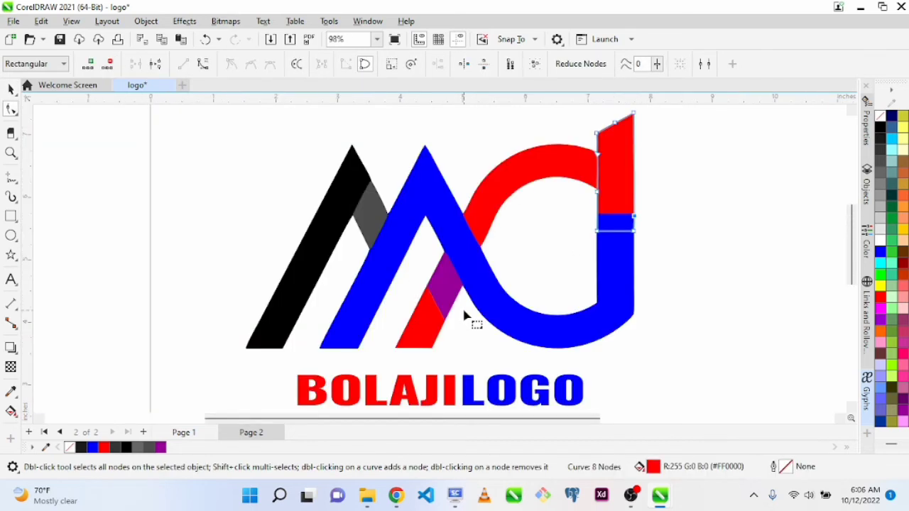
{"action": "key", "text": "space"}
{"action": "left_click", "coordinate": [642, 260]}
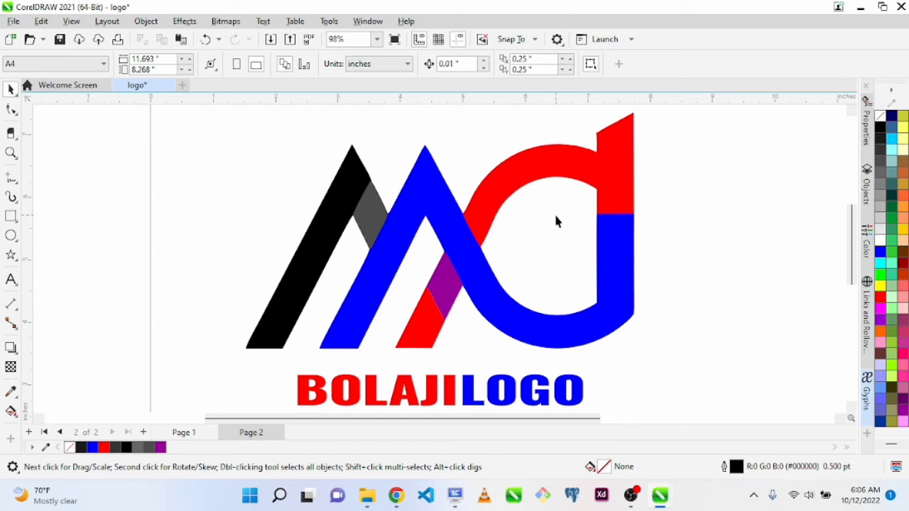
Delete the dark gray piece between the black and blue strokes and mirror the black bar horizontally
{"action": "left_click", "coordinate": [368, 208]}
{"action": "key", "text": "Delete"}
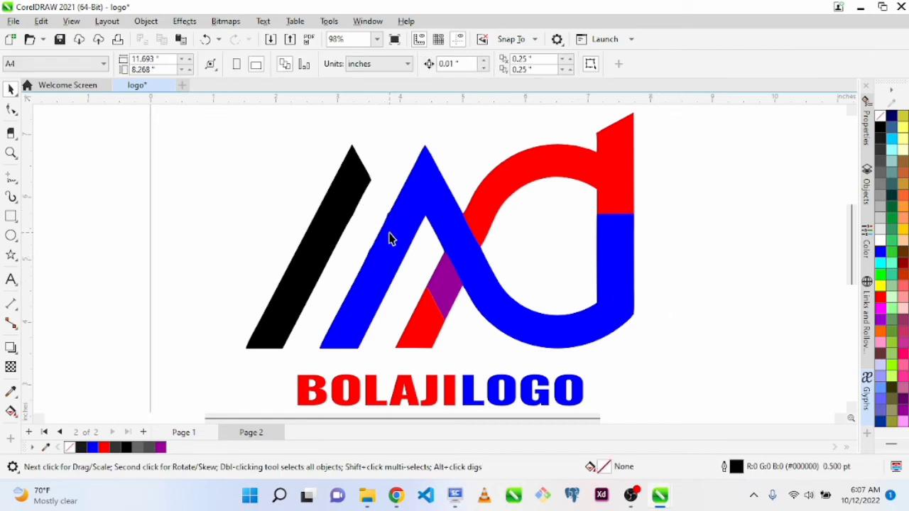
{"action": "left_click", "coordinate": [316, 226]}
{"action": "left_click", "coordinate": [316, 66]}
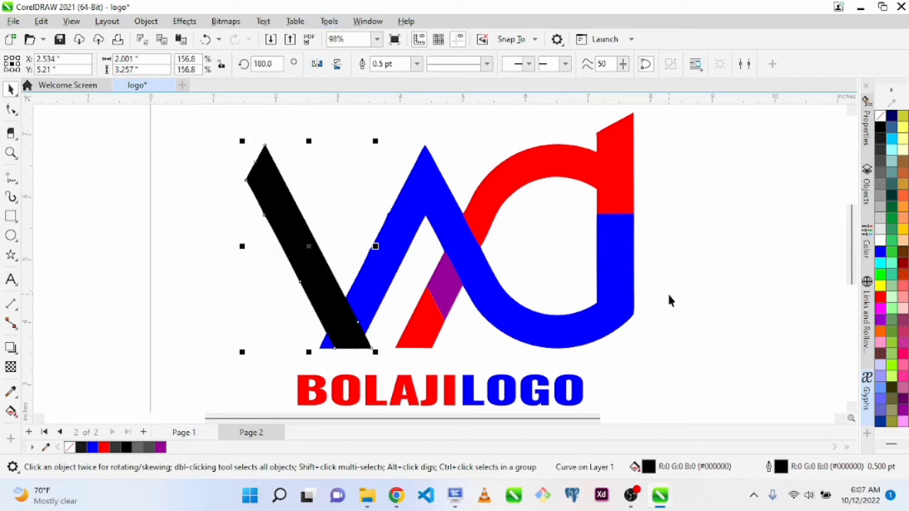
{"action": "key", "text": "F10"}
{"action": "key", "text": "space"}
Add the text "voi dita" in 24 pt Arial beside the logo and delete it again
{"action": "left_click", "coordinate": [10, 279]}
{"action": "left_click", "coordinate": [110, 316]}
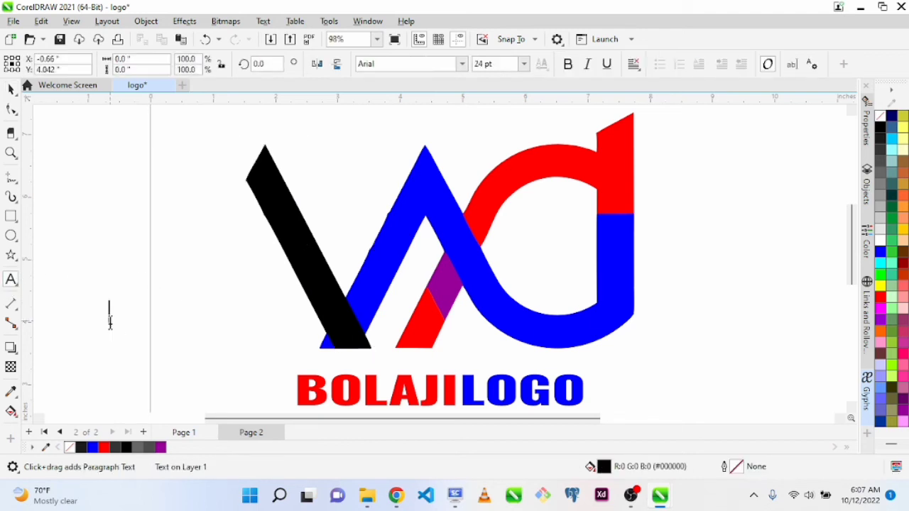
{"action": "type", "text": "voic"}
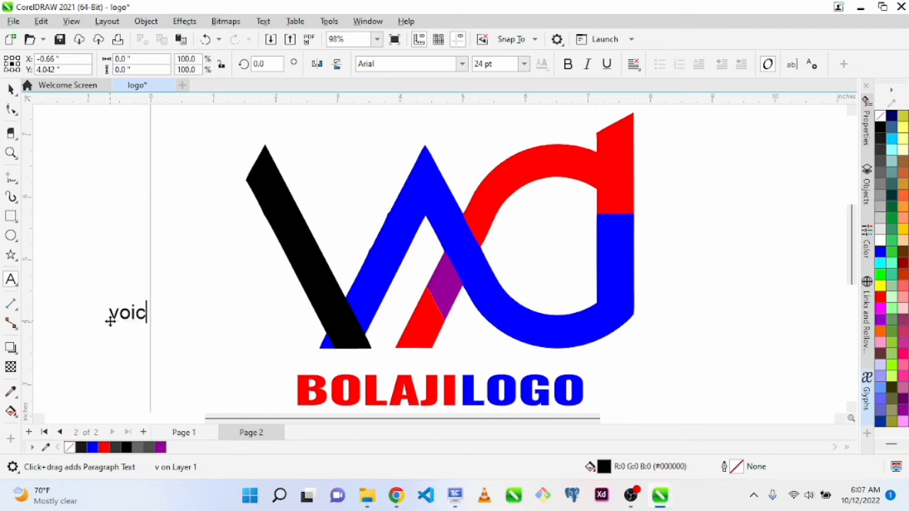
{"action": "key", "text": "Escape"}
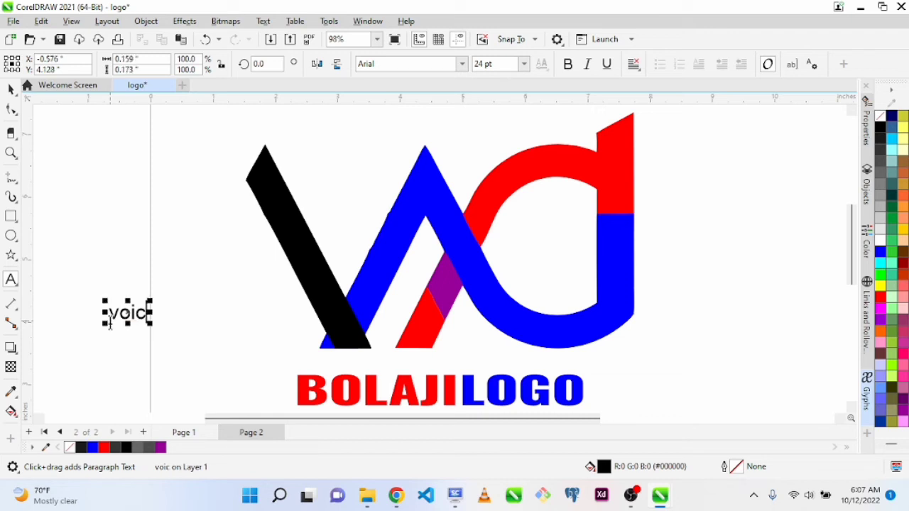
{"action": "key", "text": "BackSpace"}
{"action": "type", "text": "dta"}
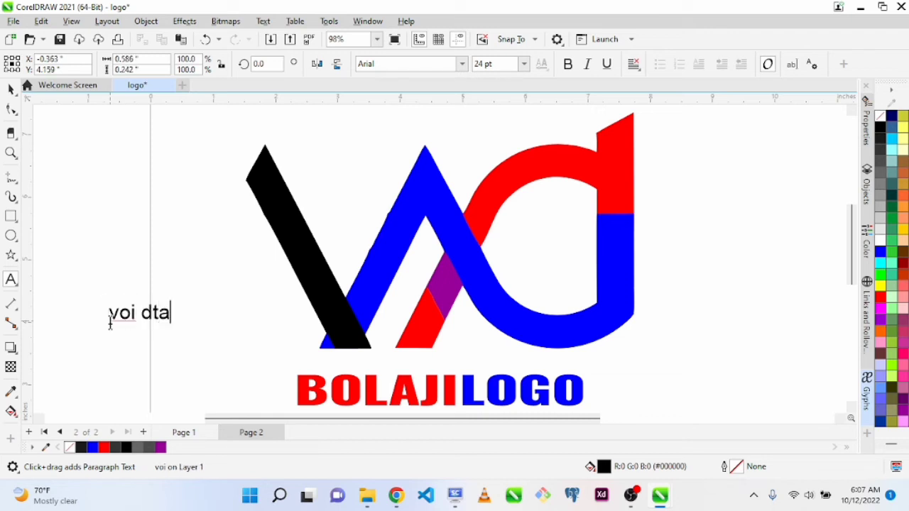
{"action": "key", "text": "BackSpace"}
{"action": "key", "text": "BackSpace"}
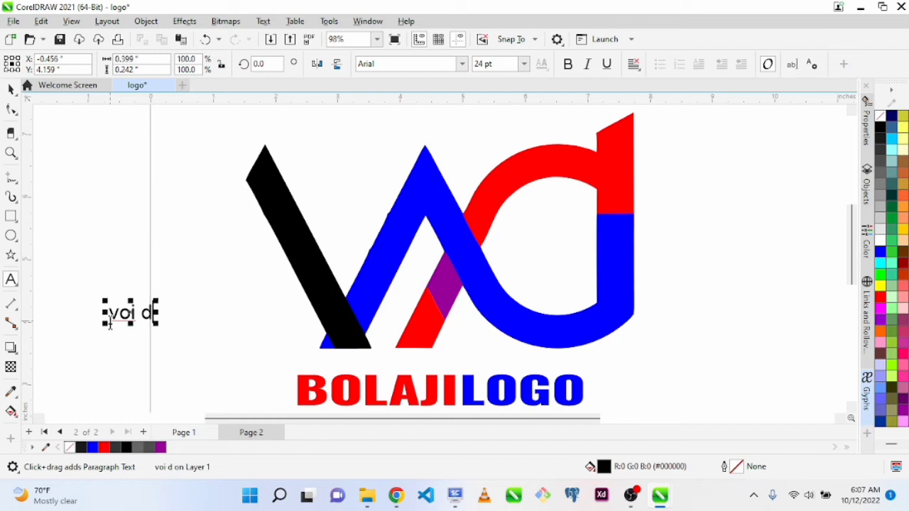
{"action": "type", "text": "ita"}
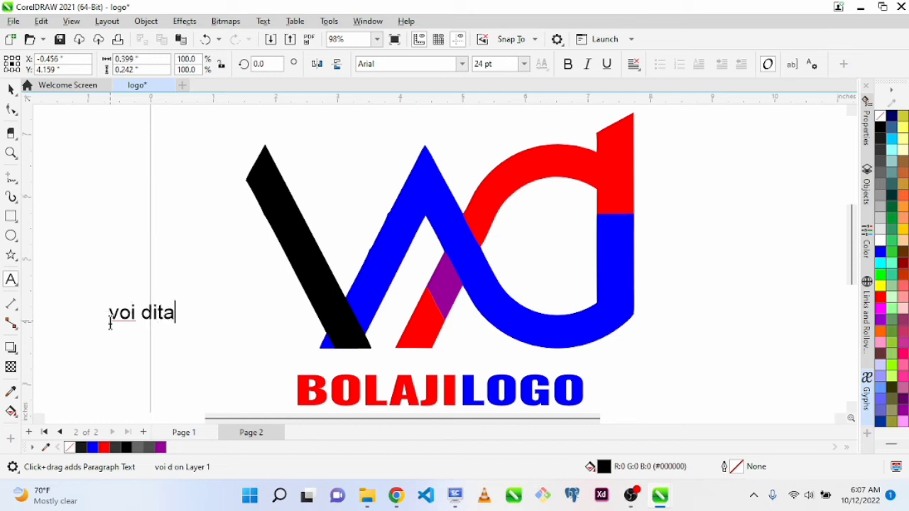
{"action": "key", "text": "ctrl+space"}
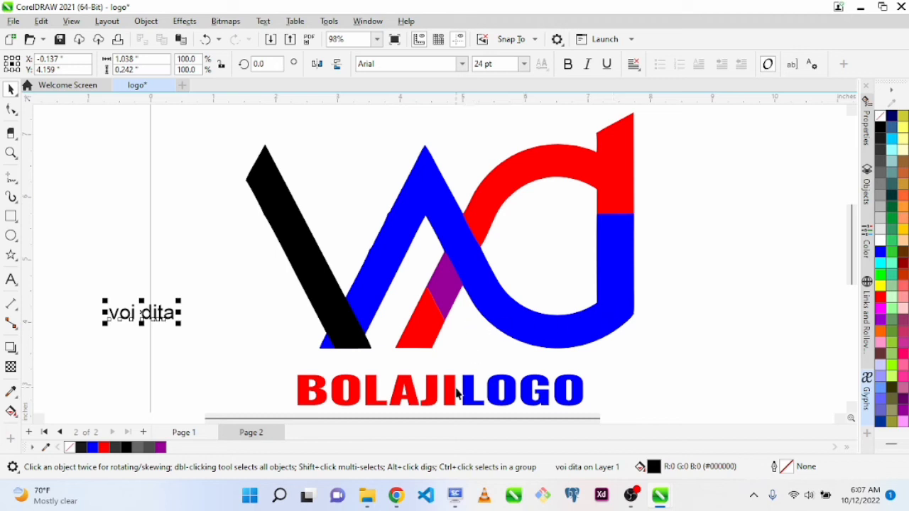
{"action": "key", "text": "Delete"}
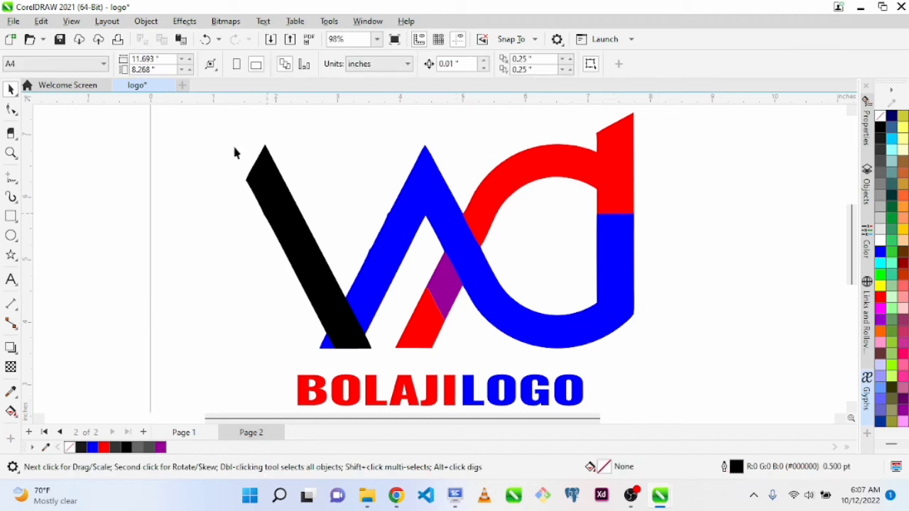
Group the seven pieces of the logo mark and try moving the group up and to the left
{"action": "left_click_drag", "start_coordinate": [188, 116], "coordinate": [717, 386]}
{"action": "key", "text": "ctrl+g"}
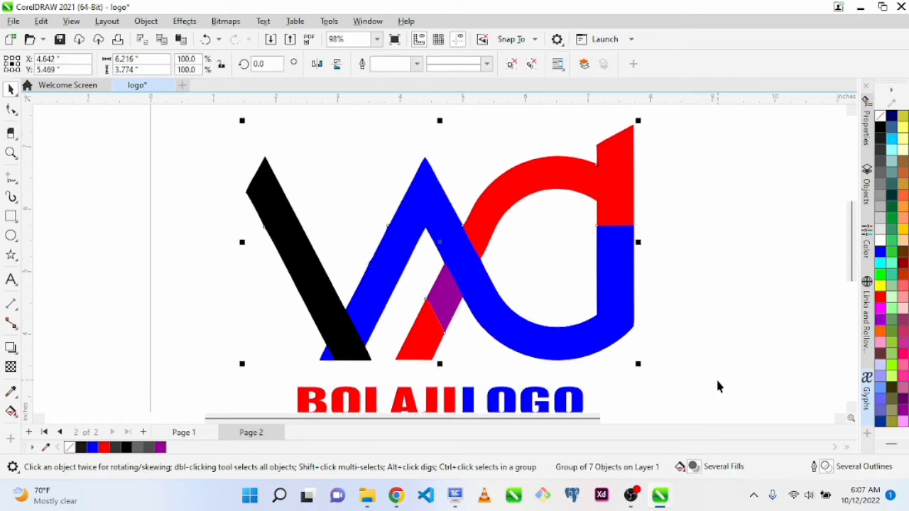
{"action": "left_click", "coordinate": [449, 405], "text": "shift"}
{"action": "left_click", "coordinate": [448, 407], "text": "shift"}
{"action": "left_click", "coordinate": [685, 274]}
{"action": "left_click_drag", "start_coordinate": [278, 221], "coordinate": [144, 181]}
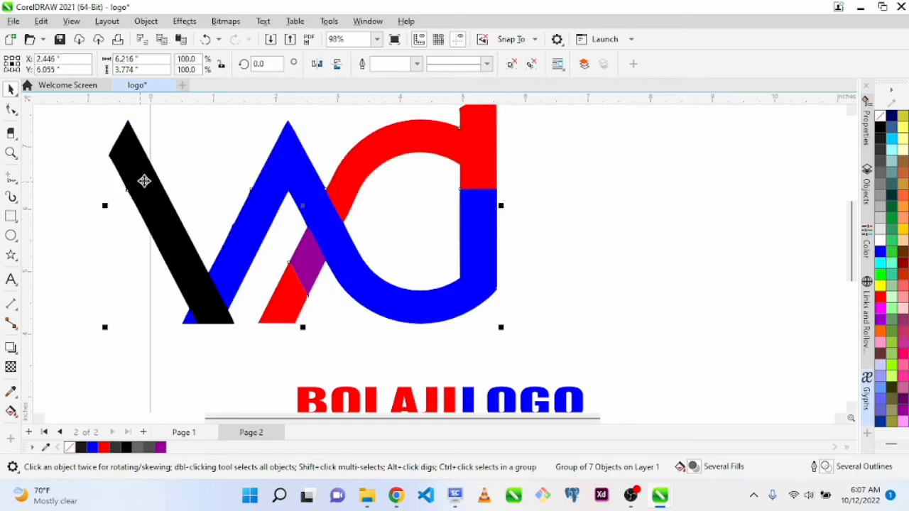
{"action": "key", "text": "ctrl+z"}
{"action": "key", "text": "Escape"}
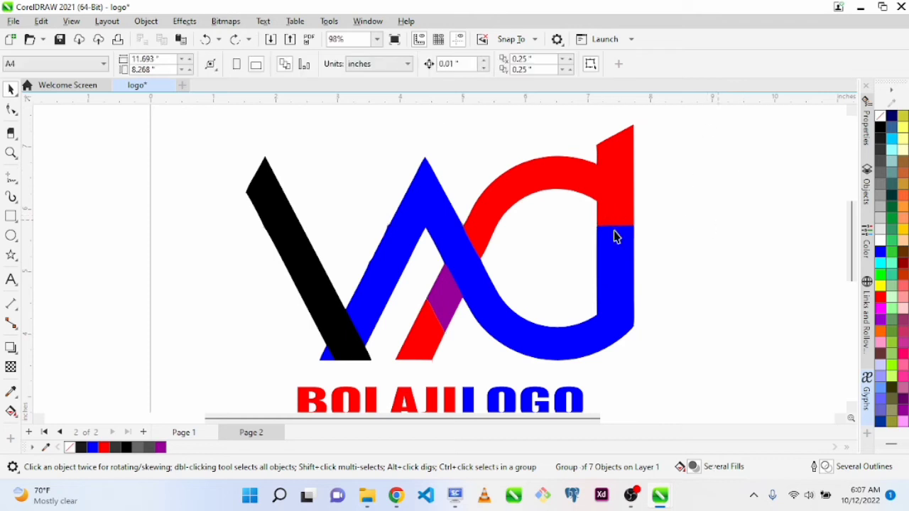
{"action": "scroll", "coordinate": [615, 287], "scroll_direction": "down", "scroll_amount": 1}
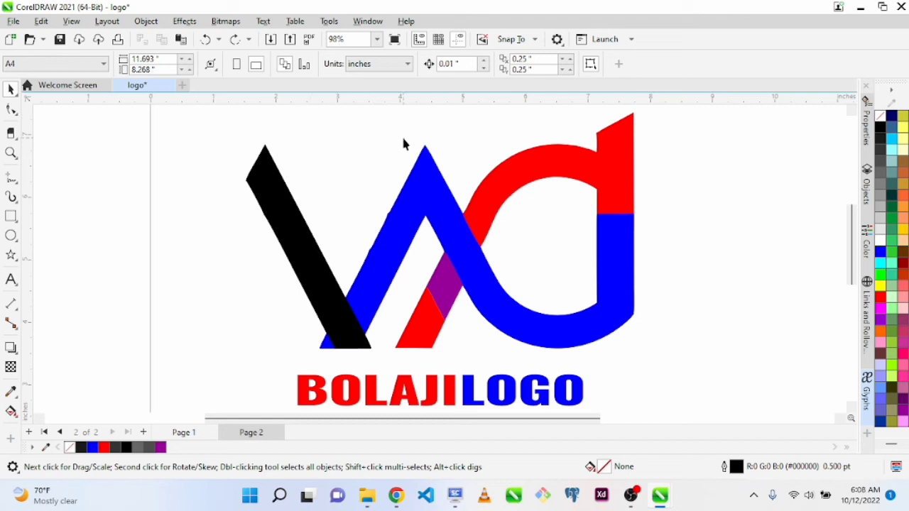
Ungroup the seven pieces of the logo mark and clear the selection
{"action": "key", "text": "z"}
{"action": "left_click_drag", "start_coordinate": [324, 194], "coordinate": [450, 335]}
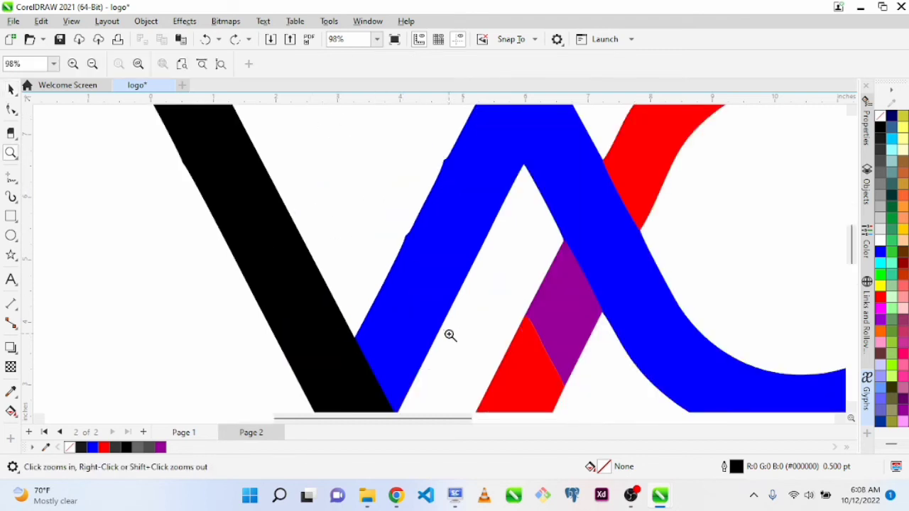
{"action": "key", "text": "space"}
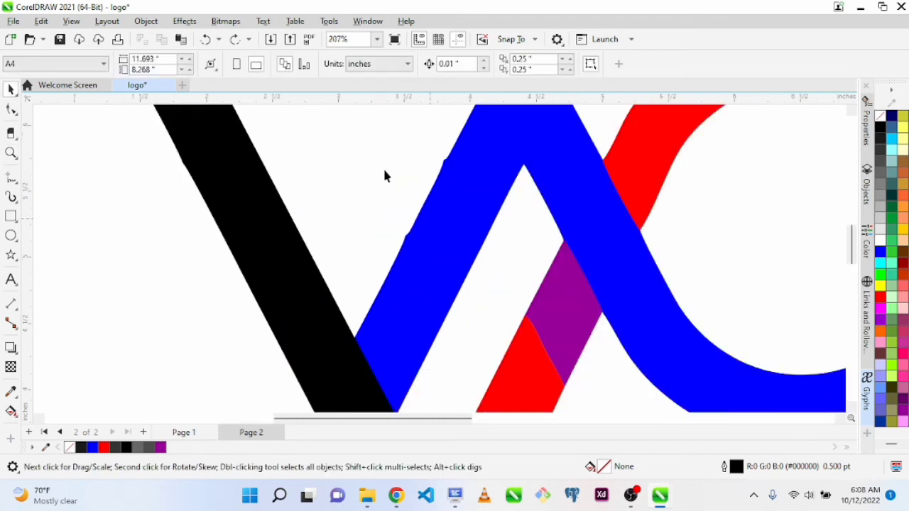
{"action": "left_click", "coordinate": [457, 195]}
{"action": "key", "text": "ctrl+u"}
{"action": "left_click", "coordinate": [82, 307]}
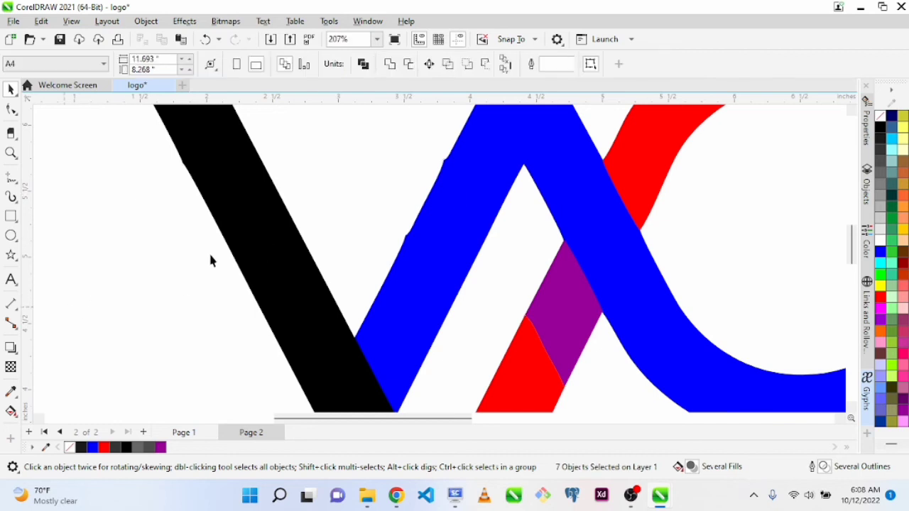
Select the nodes along the jagged outer edge of the blue stroke's first leg and delete the upper bump node
{"action": "key", "text": "F10"}
{"action": "left_click", "coordinate": [452, 179]}
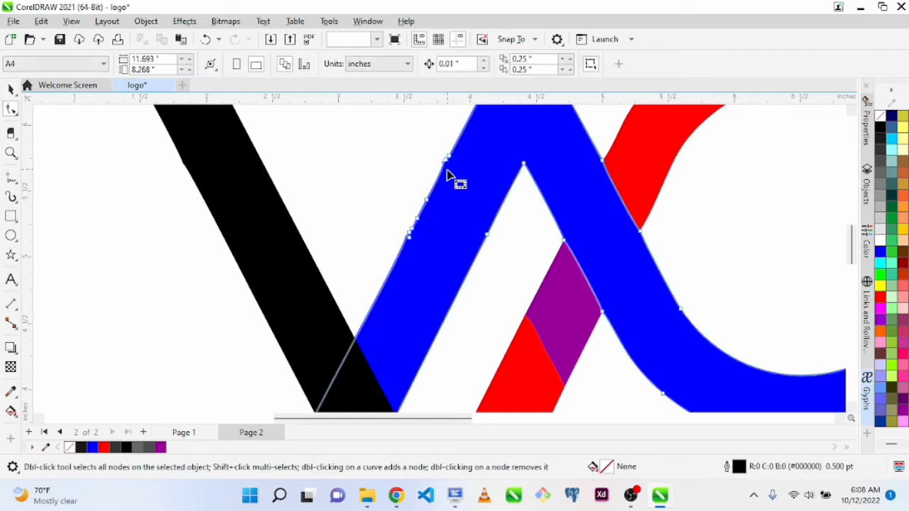
{"action": "left_click_drag", "start_coordinate": [379, 137], "coordinate": [466, 267]}
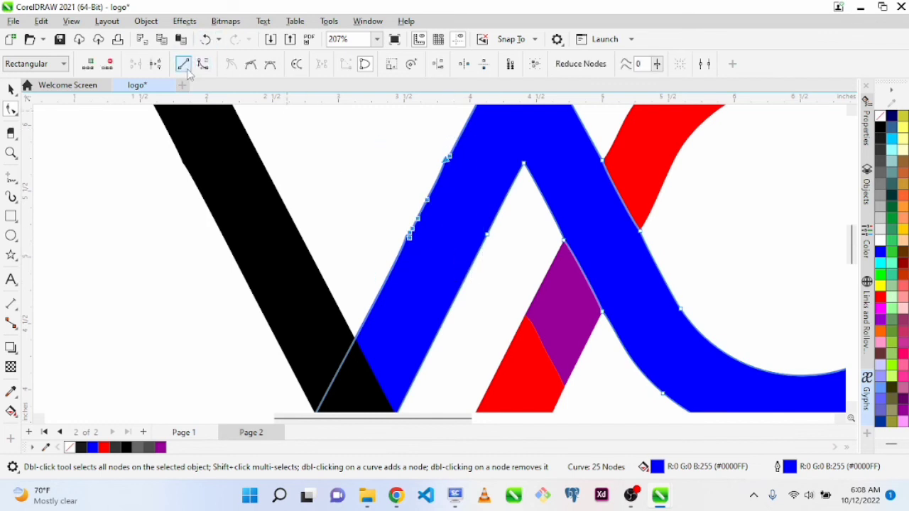
{"action": "left_click", "coordinate": [436, 132]}
{"action": "left_click", "coordinate": [448, 163]}
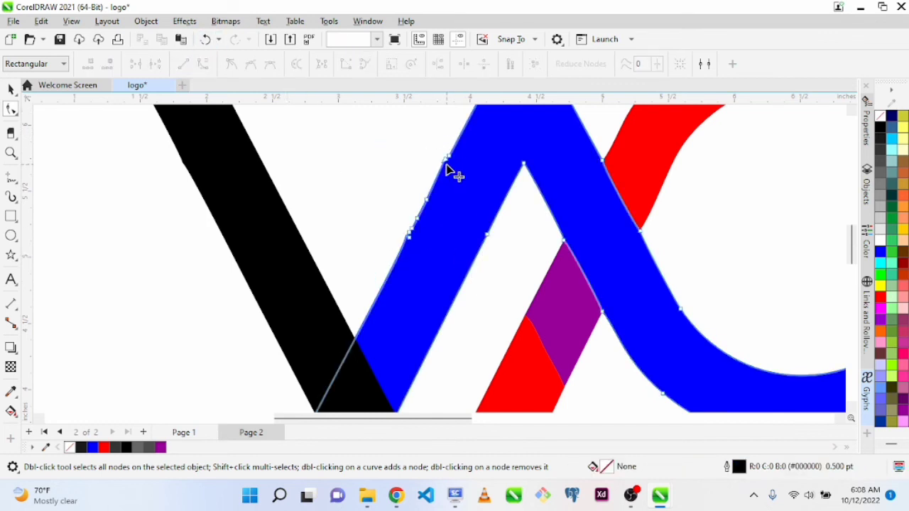
Delete the remaining surplus nodes along the outer edge of the blue stroke's first leg and clear the selection
{"action": "double_click", "coordinate": [417, 218]}
{"action": "double_click", "coordinate": [411, 231]}
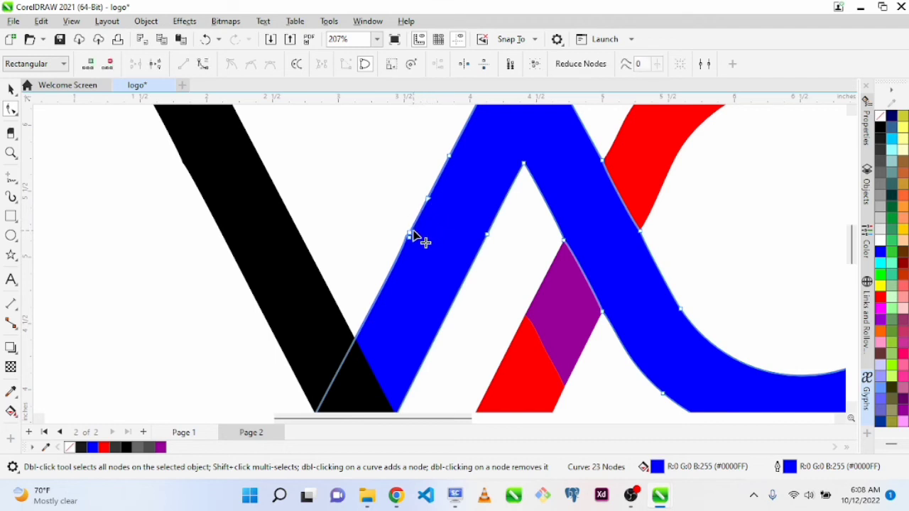
{"action": "double_click", "coordinate": [408, 236]}
{"action": "double_click", "coordinate": [407, 237]}
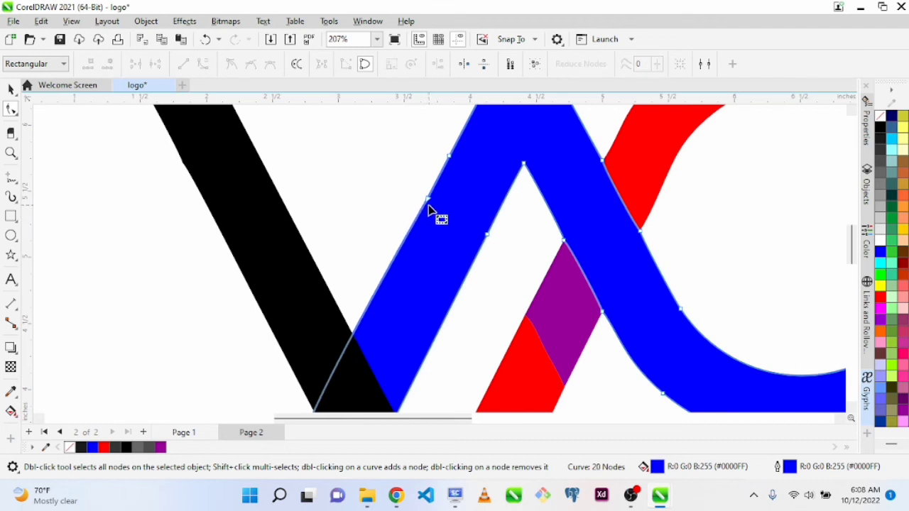
{"action": "double_click", "coordinate": [428, 200]}
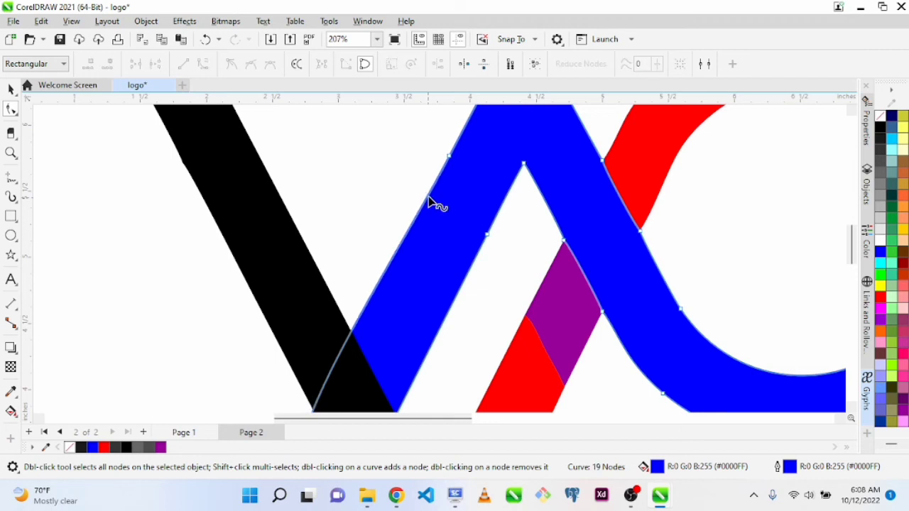
{"action": "double_click", "coordinate": [449, 159]}
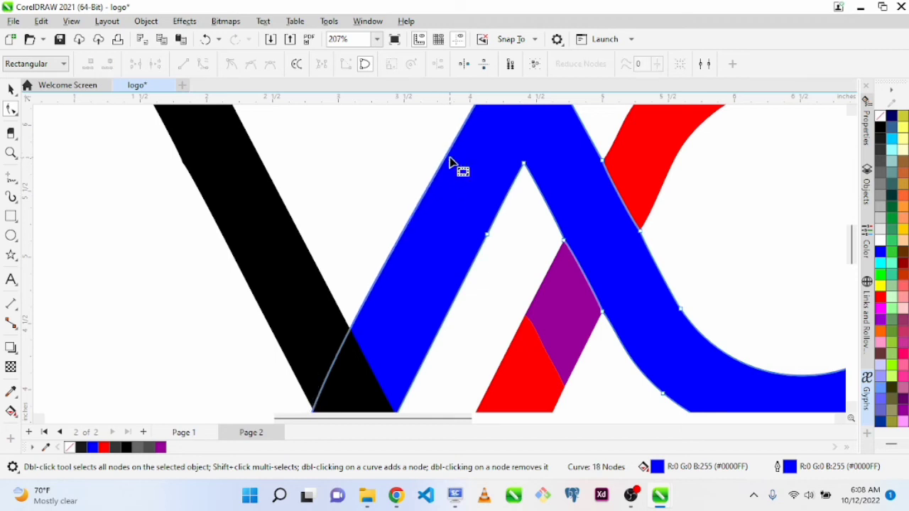
{"action": "key", "text": "F4"}
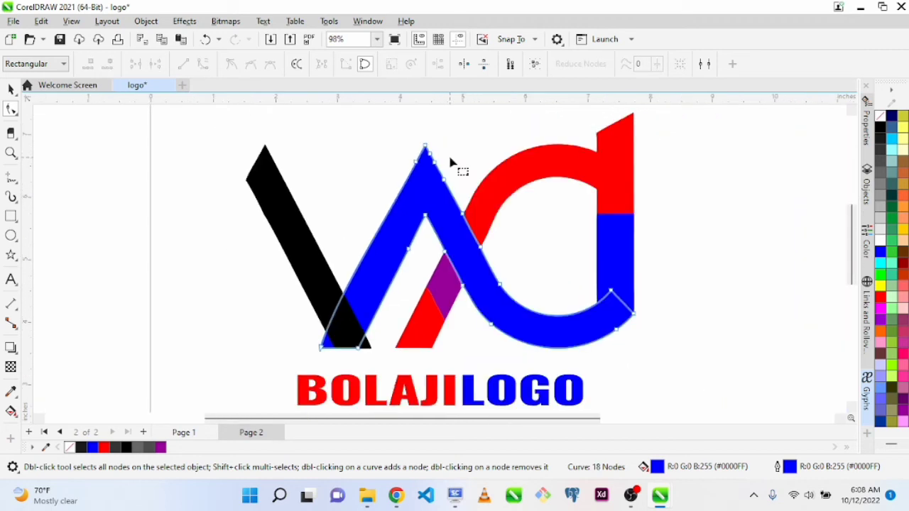
{"action": "key", "text": "space"}
{"action": "left_click", "coordinate": [680, 208]}
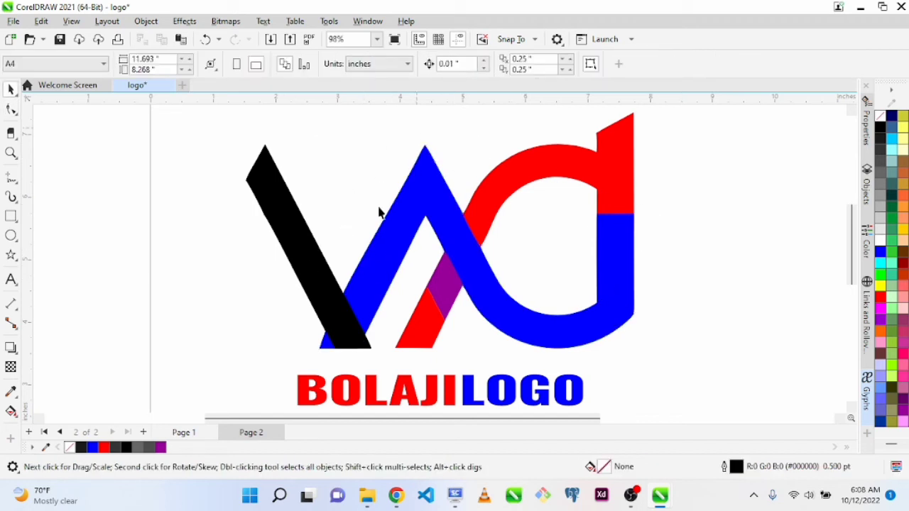
Delete the blue stroke's extra node just below its outer peak and the one on the first leg's inner edge
{"action": "left_click", "coordinate": [382, 277]}
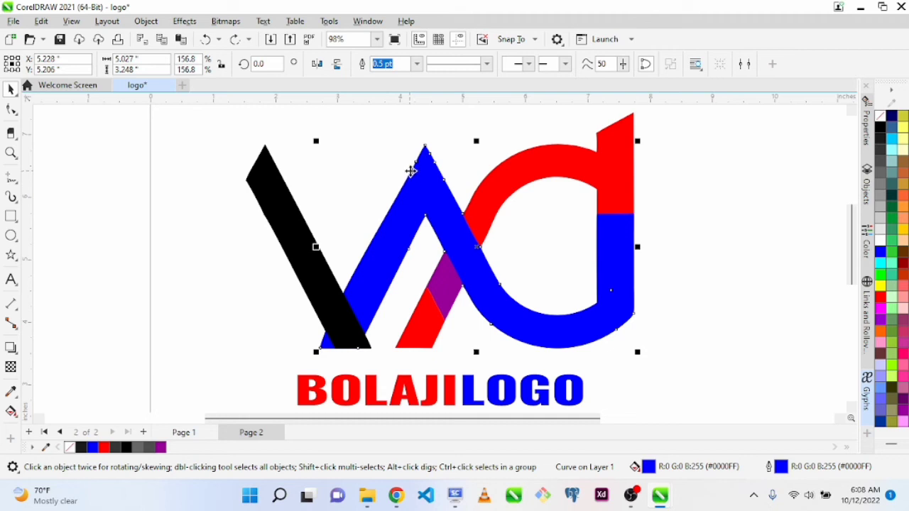
{"action": "key", "text": "space"}
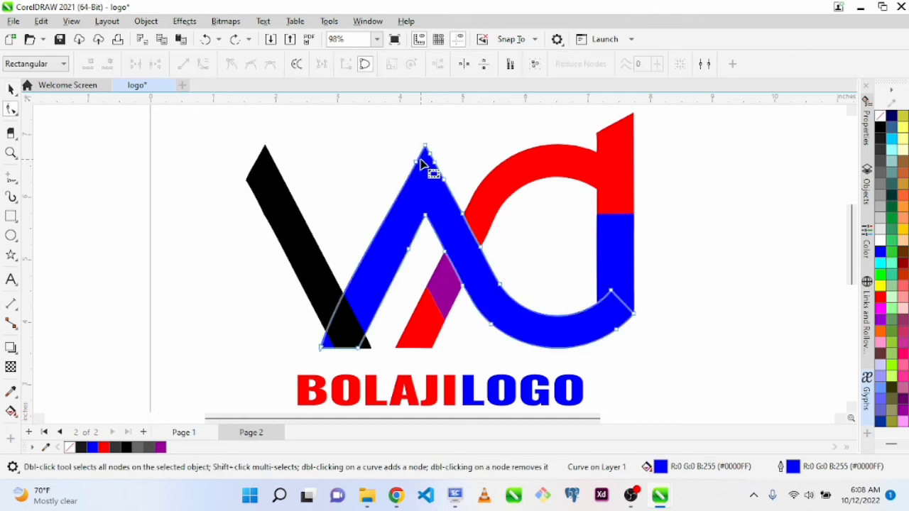
{"action": "double_click", "coordinate": [416, 162]}
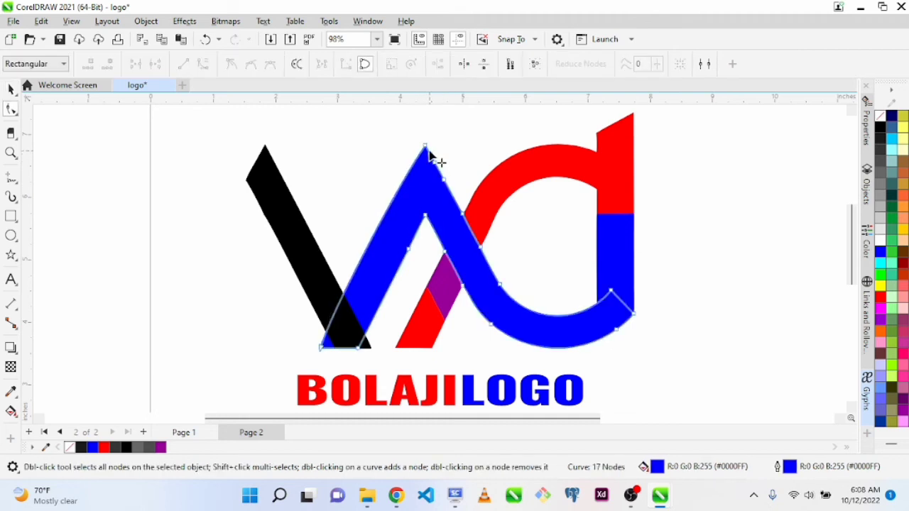
{"action": "left_click", "coordinate": [464, 158]}
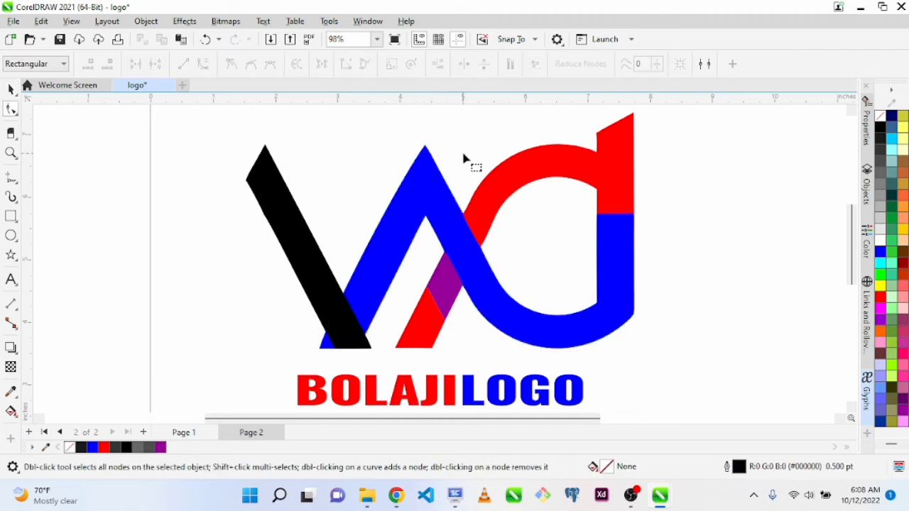
{"action": "left_click", "coordinate": [427, 221]}
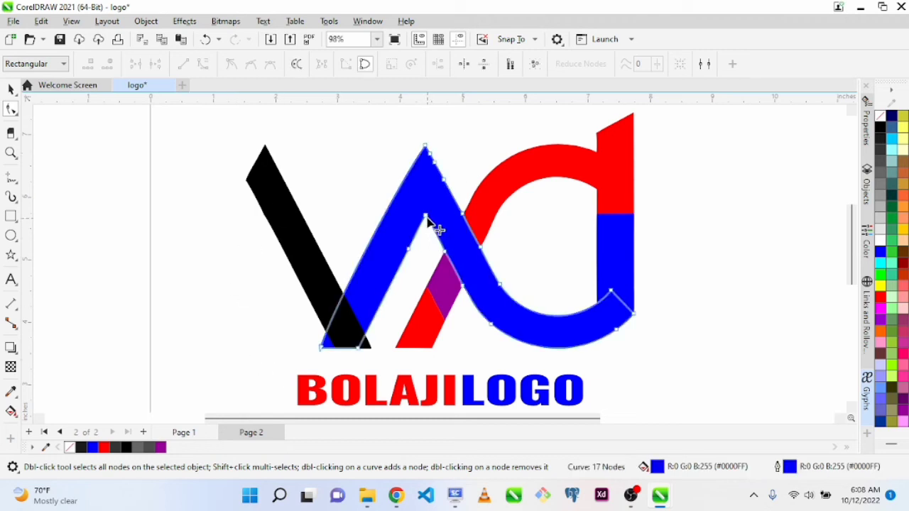
{"action": "double_click", "coordinate": [409, 251]}
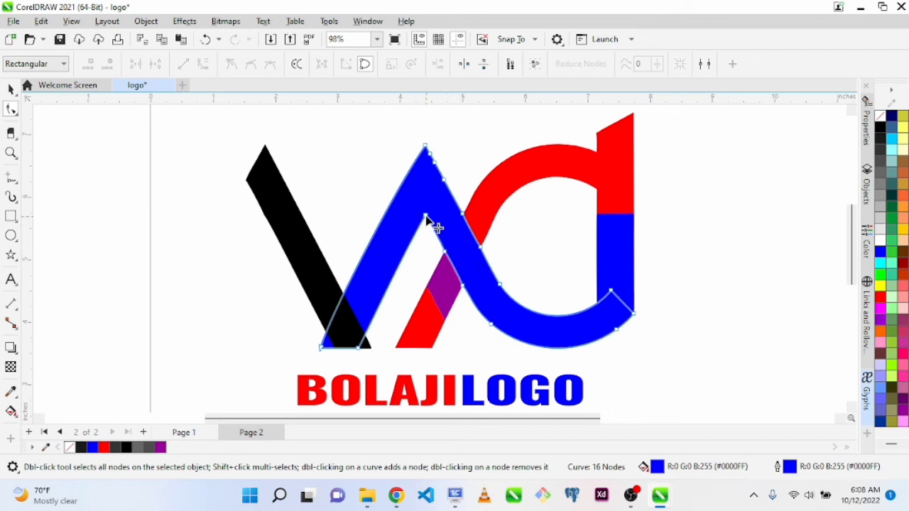
Try moving the blue stroke's inner peak node, undo the move and clear the selection
{"action": "left_click_drag", "start_coordinate": [425, 215], "coordinate": [426, 220]}
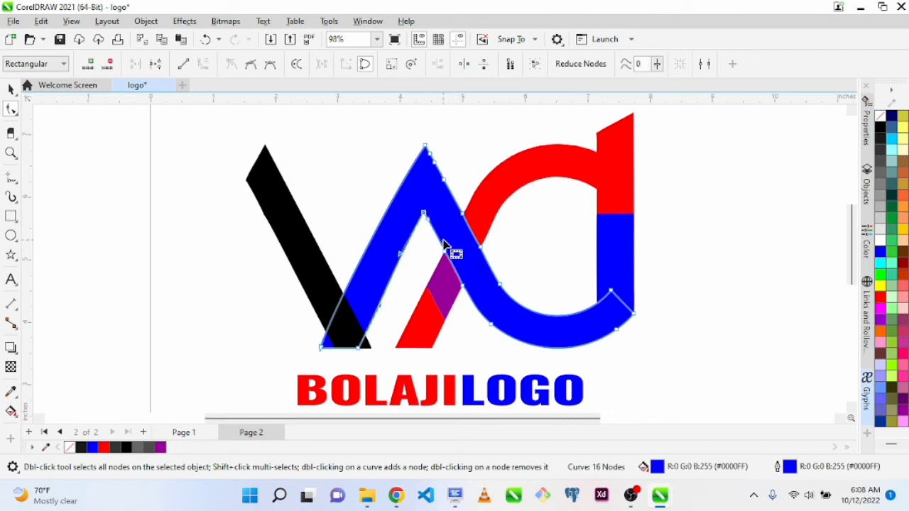
{"action": "key", "text": "ctrl+z"}
{"action": "key", "text": "space"}
{"action": "left_click", "coordinate": [731, 312]}
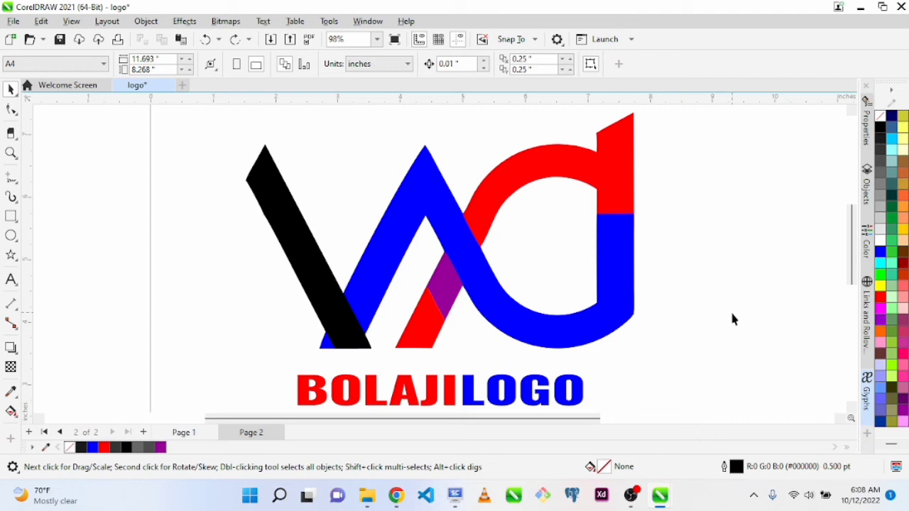
Move the BOLAJILOGO text slightly to the right beneath the logo mark
{"action": "left_click", "coordinate": [464, 390]}
{"action": "mouse_move", "coordinate": [462, 388]}
{"action": "left_mouse_down"}
{"action": "mouse_move", "coordinate": [476, 386]}
{"action": "mouse_move", "coordinate": [459, 387]}
{"action": "left_mouse_up"}
{"action": "scroll", "coordinate": [458, 387], "scroll_direction": "down", "scroll_amount": 1}
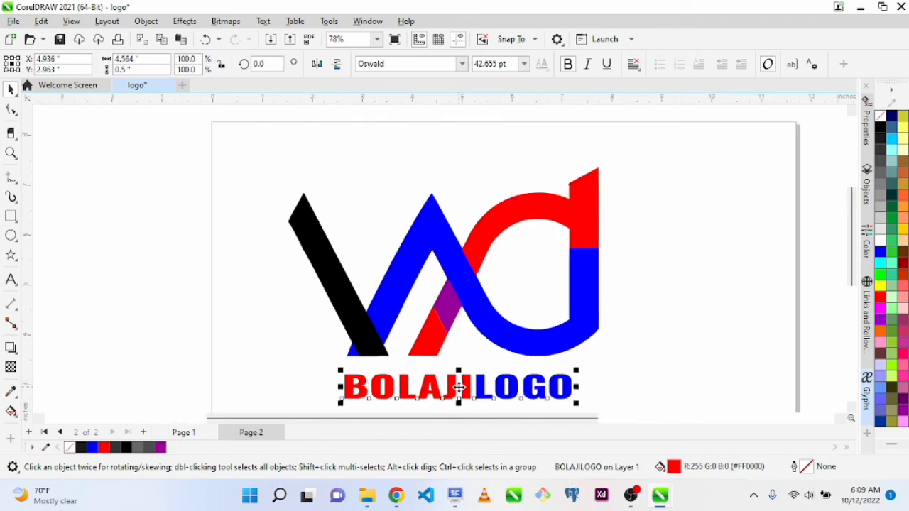
{"action": "scroll", "coordinate": [459, 387], "scroll_direction": "up", "scroll_amount": 1}
{"action": "scroll", "coordinate": [459, 387], "scroll_direction": "down", "scroll_amount": 1}
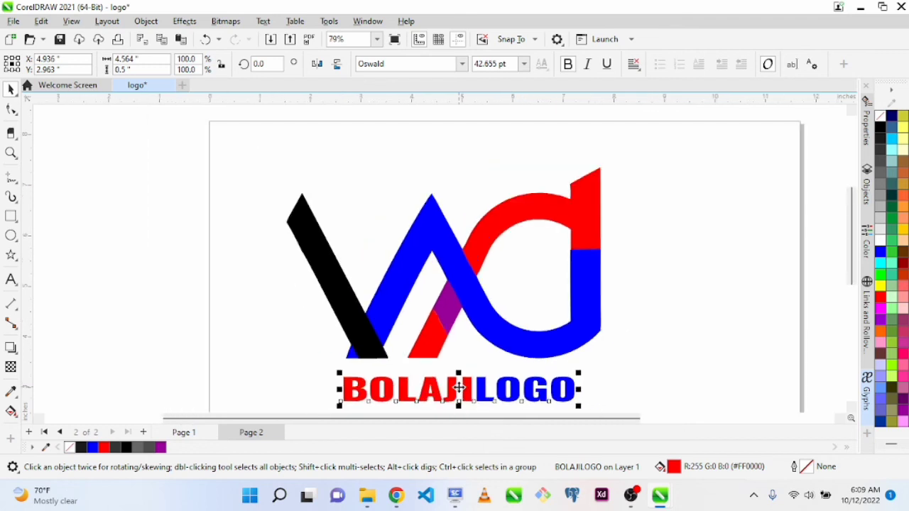
Draw a rectangle about 8.05 by 5.97 inches around the logo mark and the BOLAJILOGO text
{"action": "left_click", "coordinate": [11, 218]}
{"action": "left_click_drag", "start_coordinate": [263, 130], "coordinate": [670, 398]}
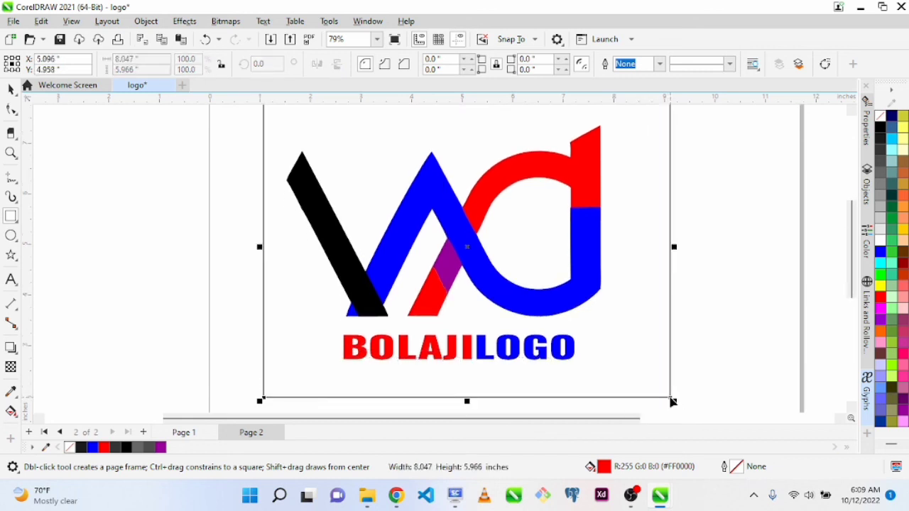
{"action": "key", "text": "F4"}
{"action": "key", "text": "space"}
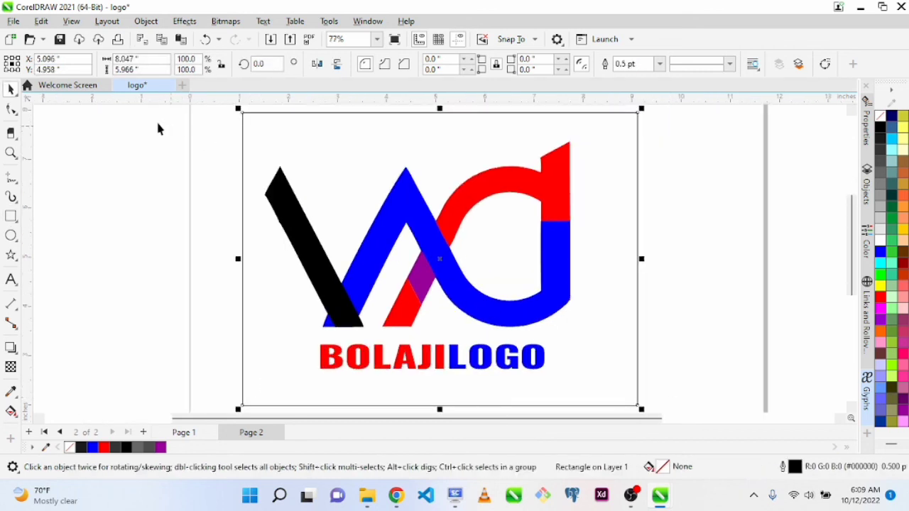
Group the logo mark with its text and center the group horizontally on the surrounding rectangle
{"action": "left_click_drag", "start_coordinate": [157, 127], "coordinate": [615, 388]}
{"action": "key", "text": "ctrl+g"}
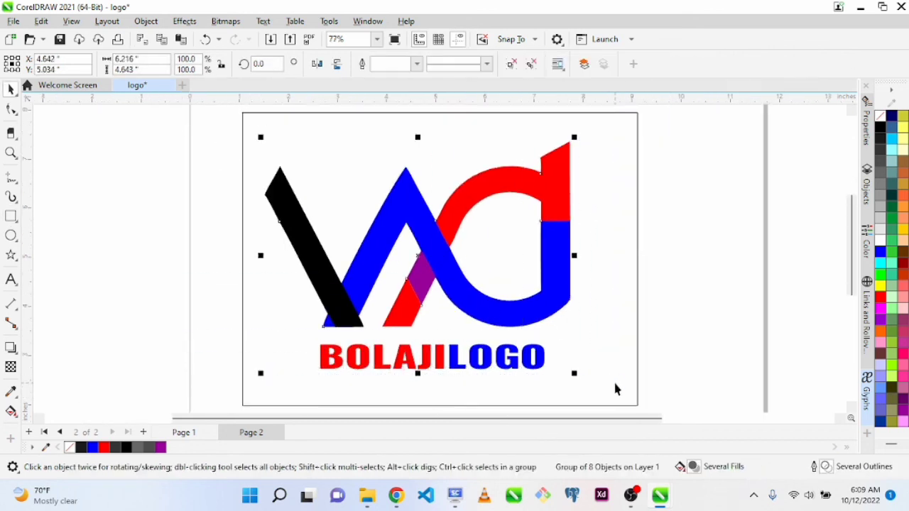
{"action": "left_click", "coordinate": [621, 378], "text": "shift"}
{"action": "key", "text": "c"}
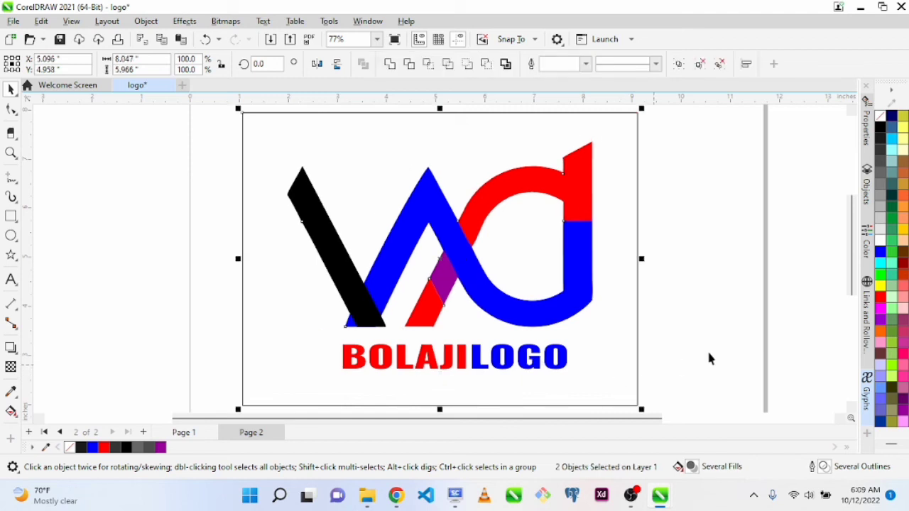
Remove the rectangle's outline and narrow it from its left side to about 7.86 inches wide
{"action": "left_click", "coordinate": [625, 269]}
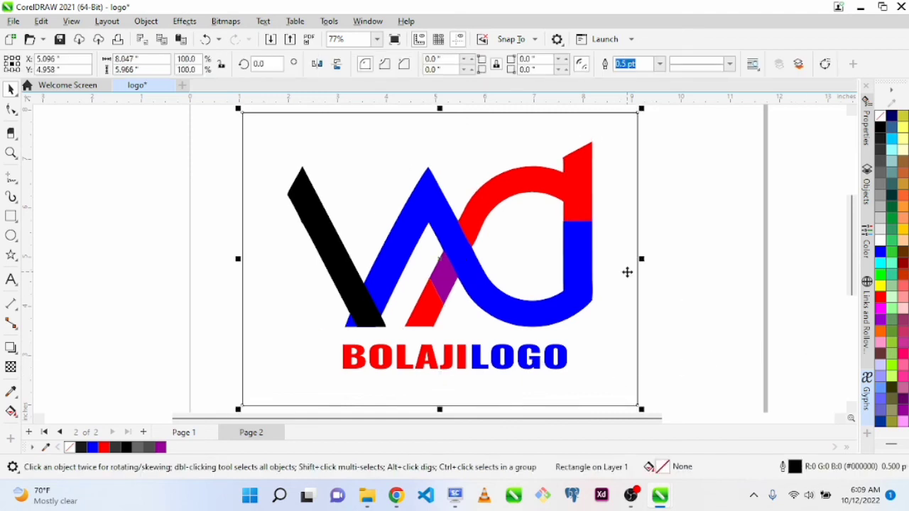
{"action": "right_click", "coordinate": [887, 122]}
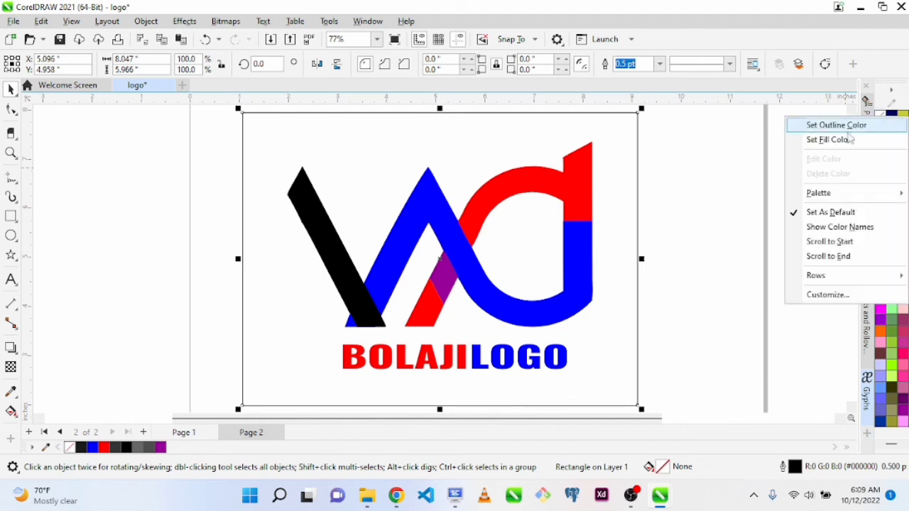
{"action": "left_click", "coordinate": [848, 130]}
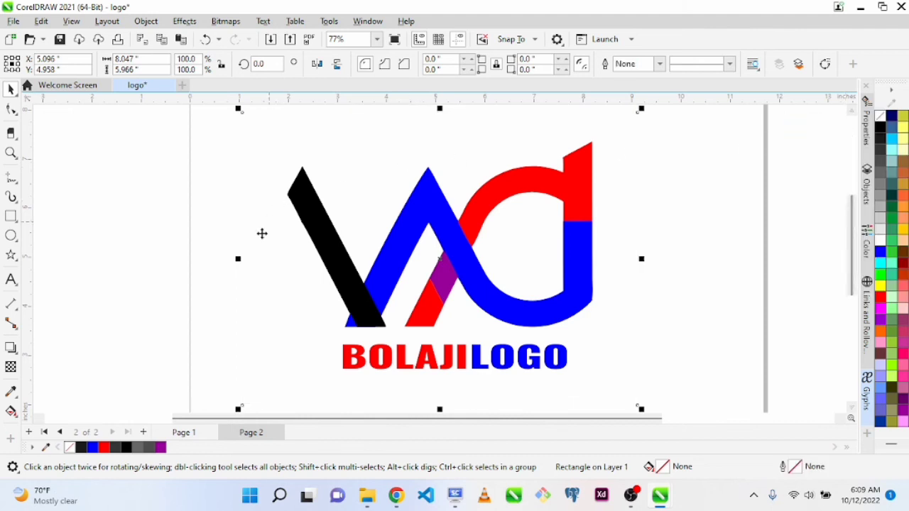
{"action": "left_click_drag", "start_coordinate": [238, 259], "coordinate": [247, 264]}
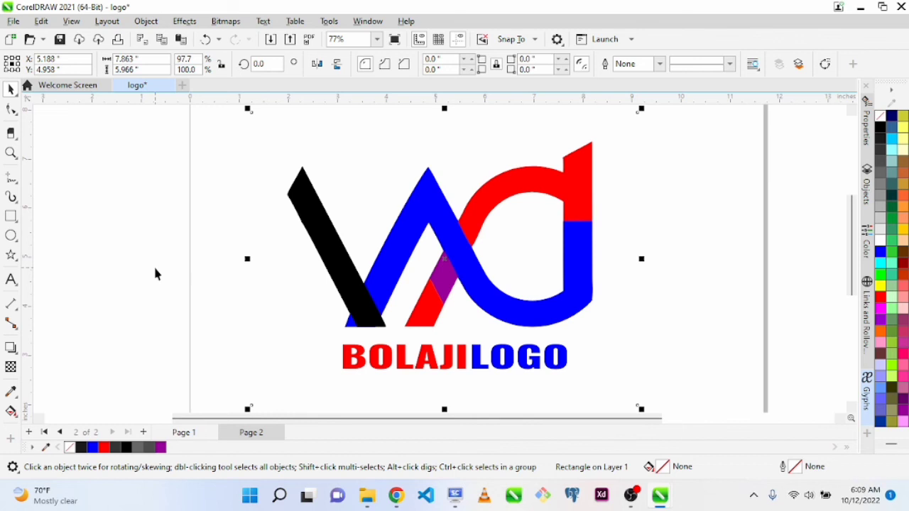
Export the logo to the Pictures folder as a high quality JPEG named logo at 400 dpi resolution
{"action": "key", "text": "ctrl+e"}
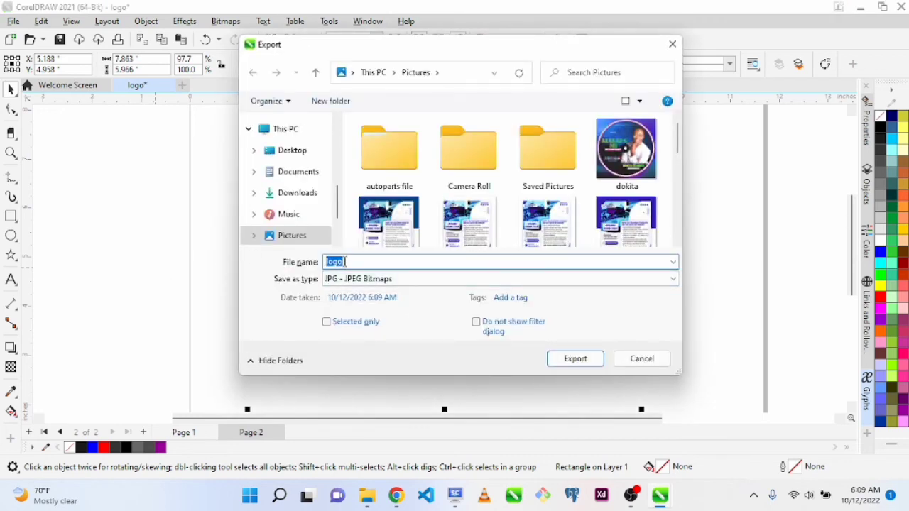
{"action": "left_click", "coordinate": [407, 281]}
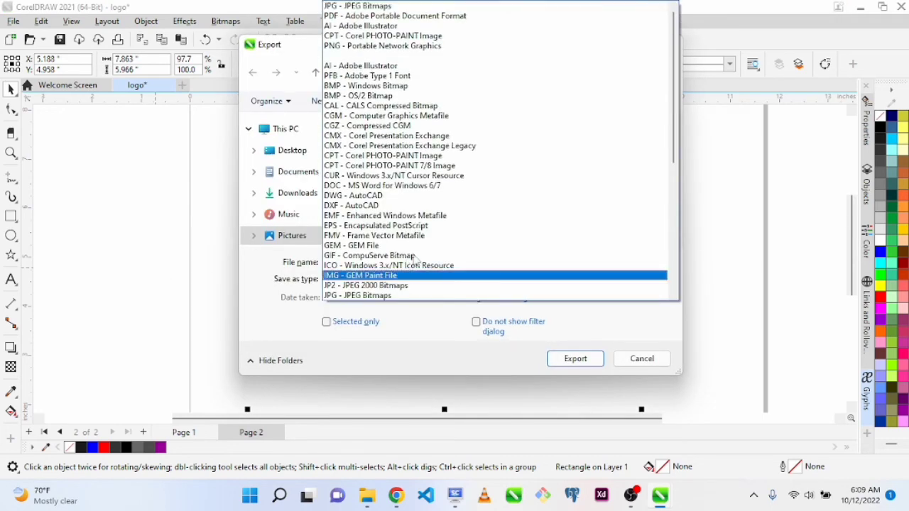
{"action": "left_click", "coordinate": [368, 7]}
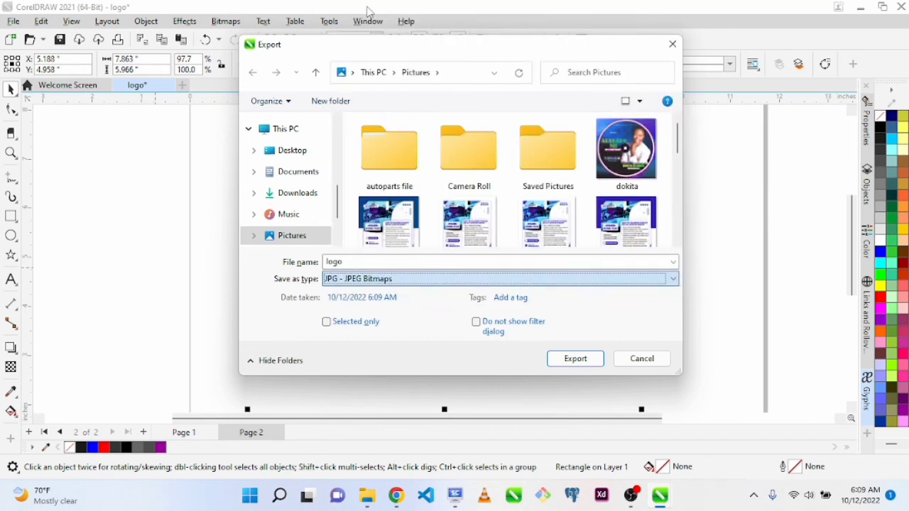
{"action": "left_click", "coordinate": [571, 361]}
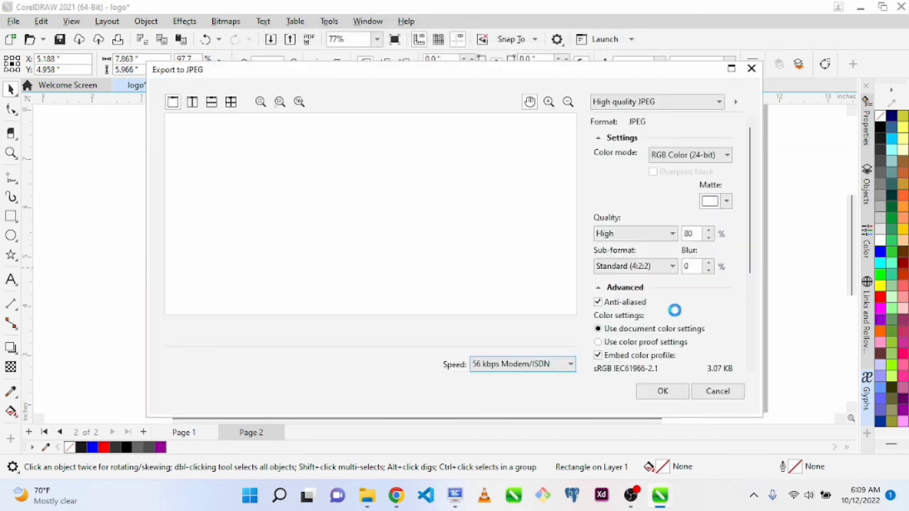
{"action": "scroll", "coordinate": [749, 348], "scroll_direction": "down", "scroll_amount": 5}
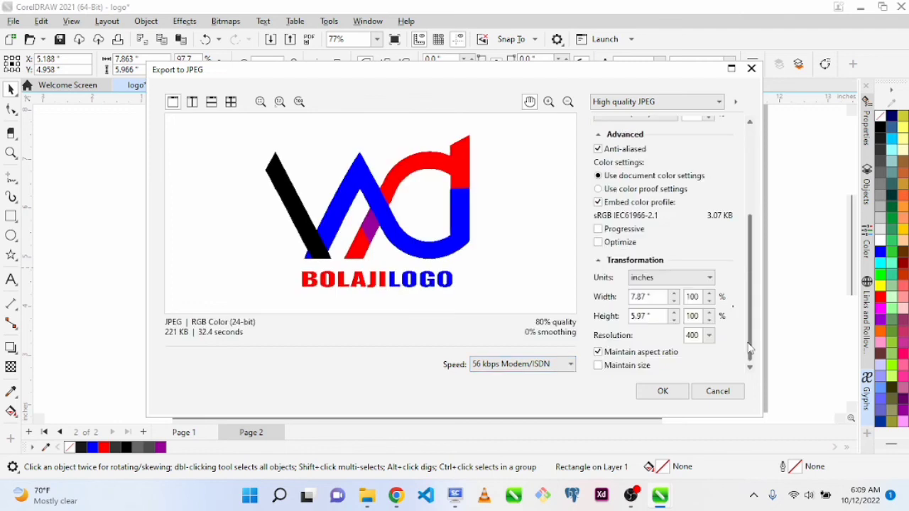
{"action": "left_click", "coordinate": [657, 395]}
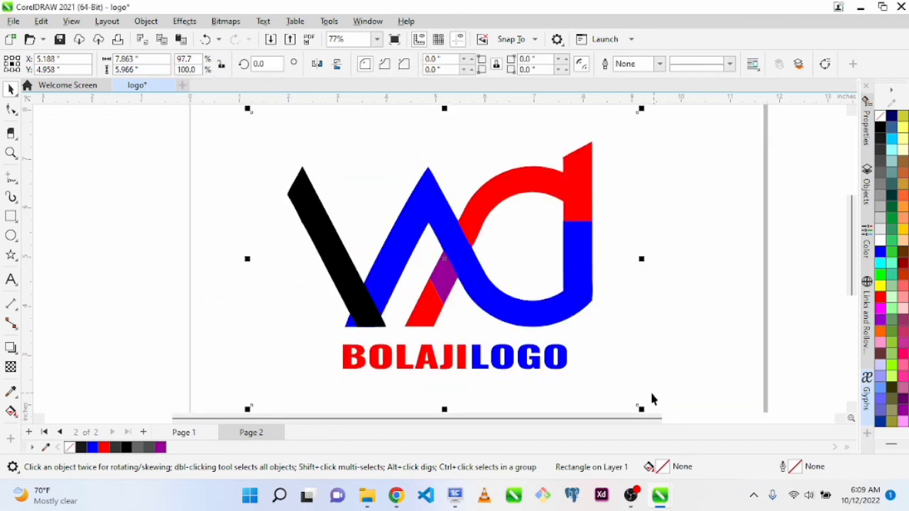
Reopen the export settings to check the destination folder and cancel without exporting
{"action": "mouse_move", "coordinate": [366, 503]}
{"action": "key", "text": "ctrl+e"}
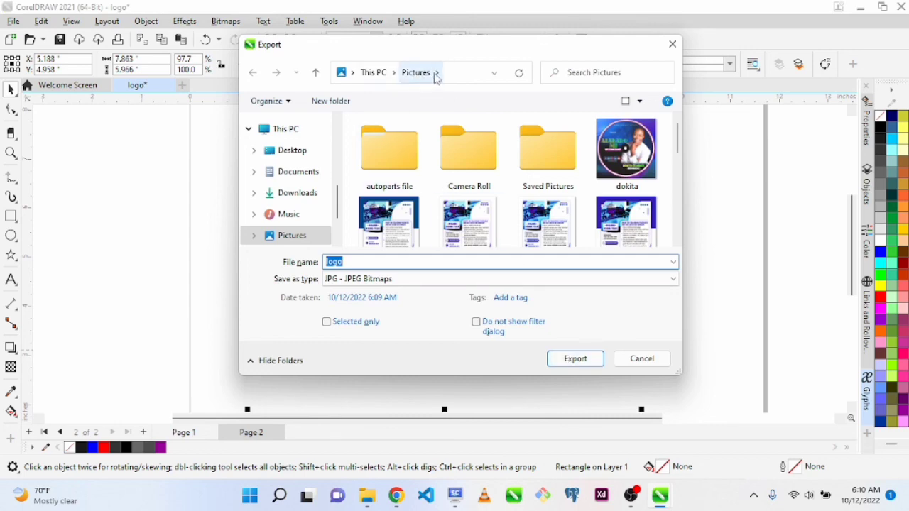
{"action": "left_click", "coordinate": [640, 363]}
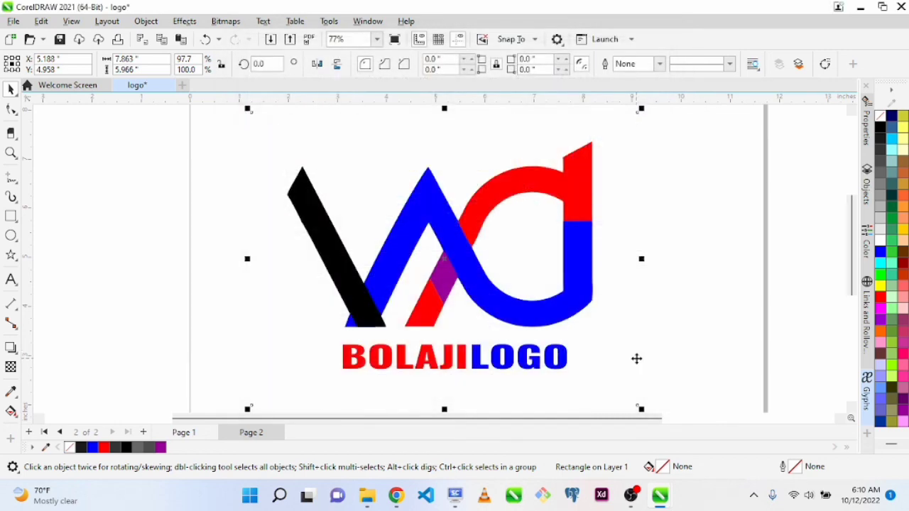
Switch to File Explorer and open logo.jpg from the Pictures folder to check the exported image, then close it
{"action": "key", "text": "super+e"}
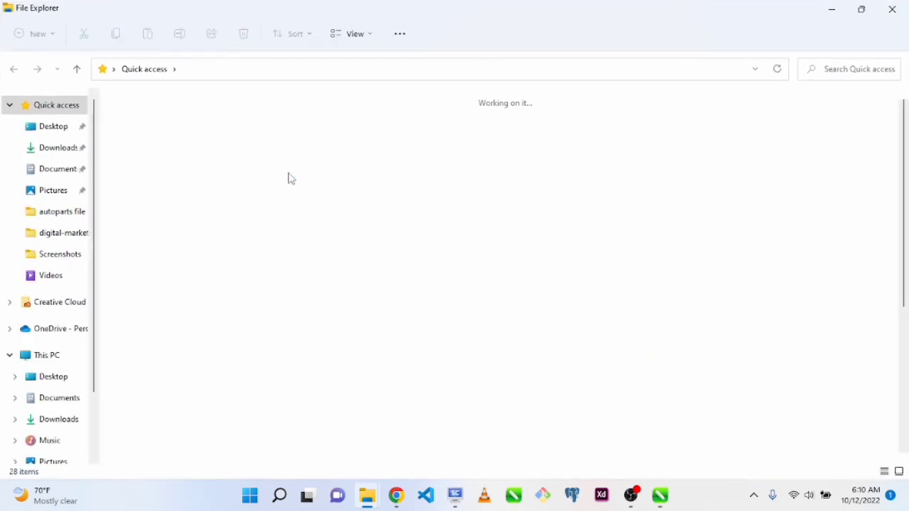
{"action": "left_click", "coordinate": [29, 191]}
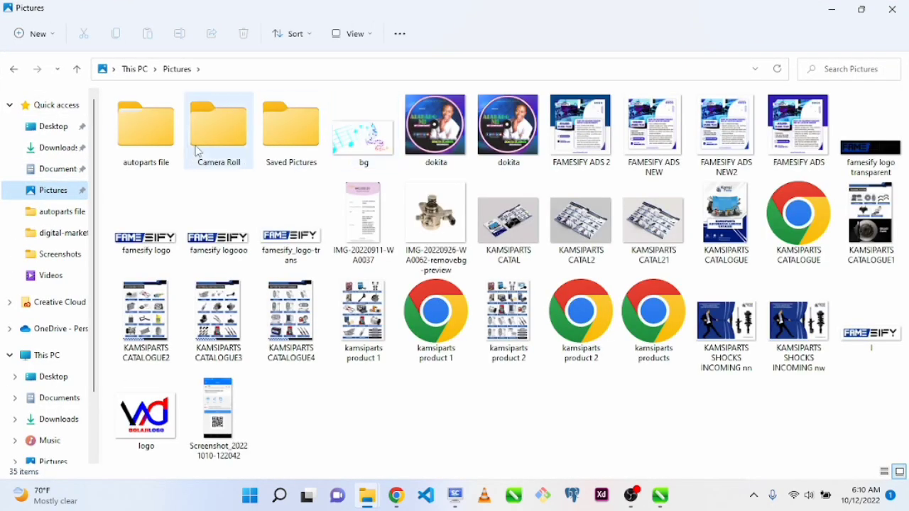
{"action": "left_click", "coordinate": [142, 421]}
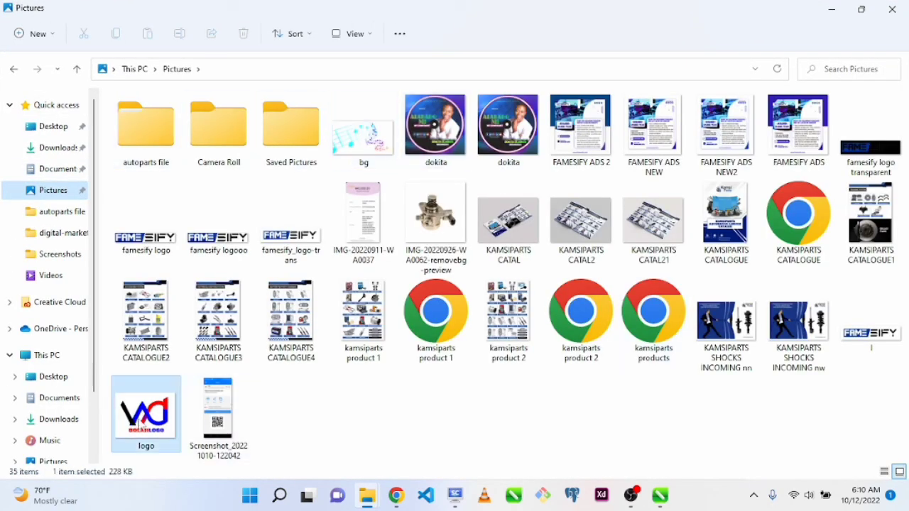
{"action": "double_click", "coordinate": [142, 420]}
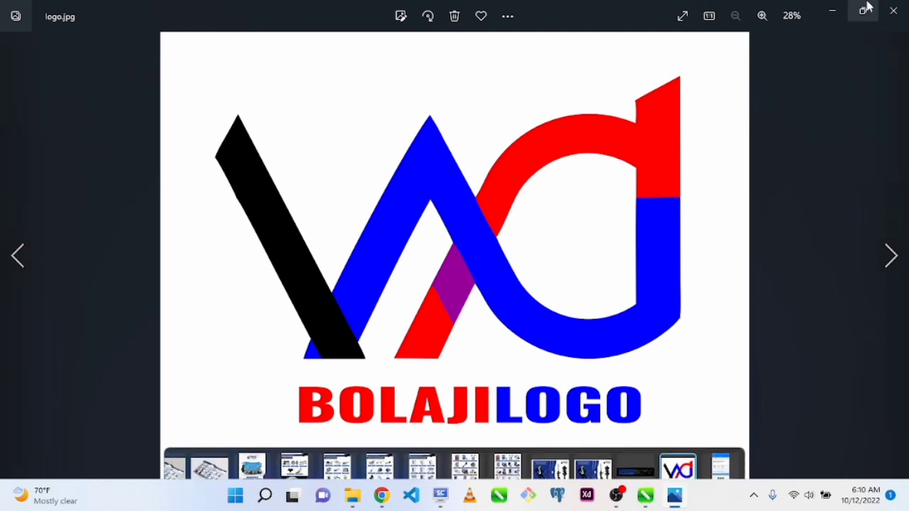
{"action": "left_click", "coordinate": [895, 13]}
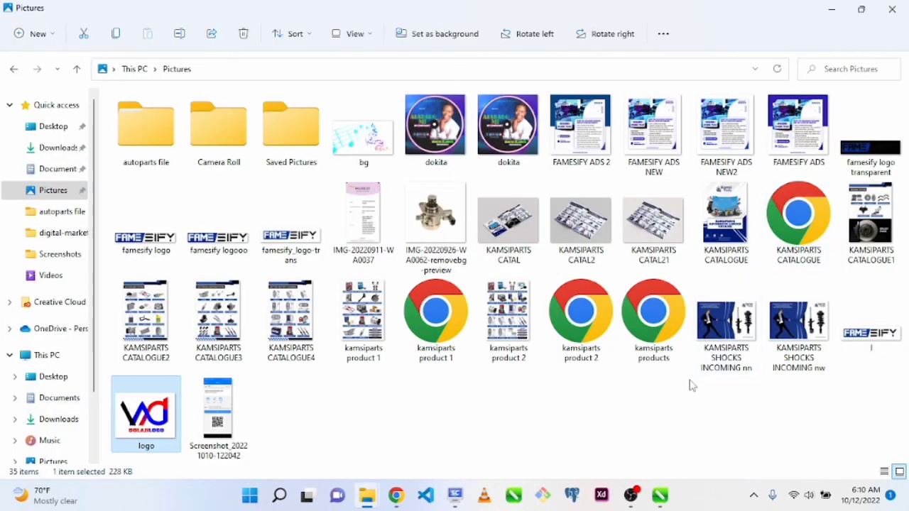
Return to CorelDRAW and delete the outline-free rectangle surrounding the page 2 logo
{"action": "left_click", "coordinate": [660, 498]}
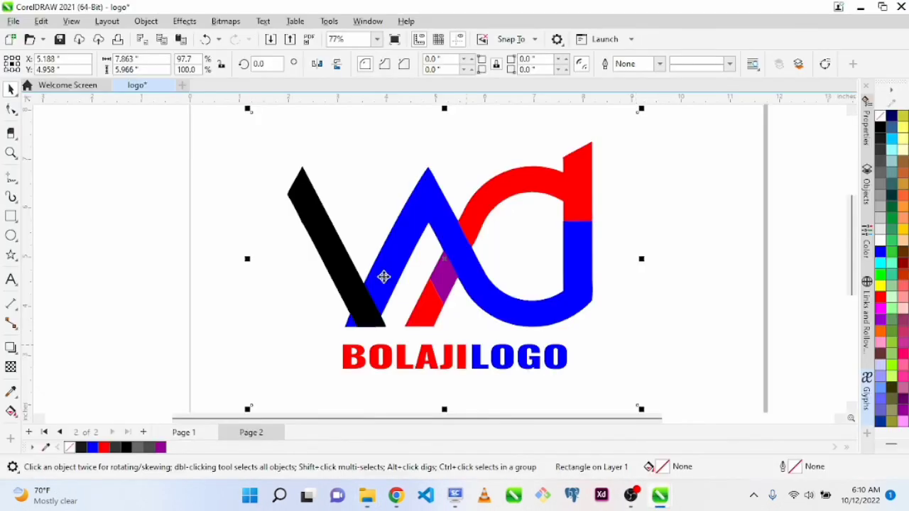
{"action": "left_click", "coordinate": [709, 344]}
{"action": "left_click", "coordinate": [625, 254]}
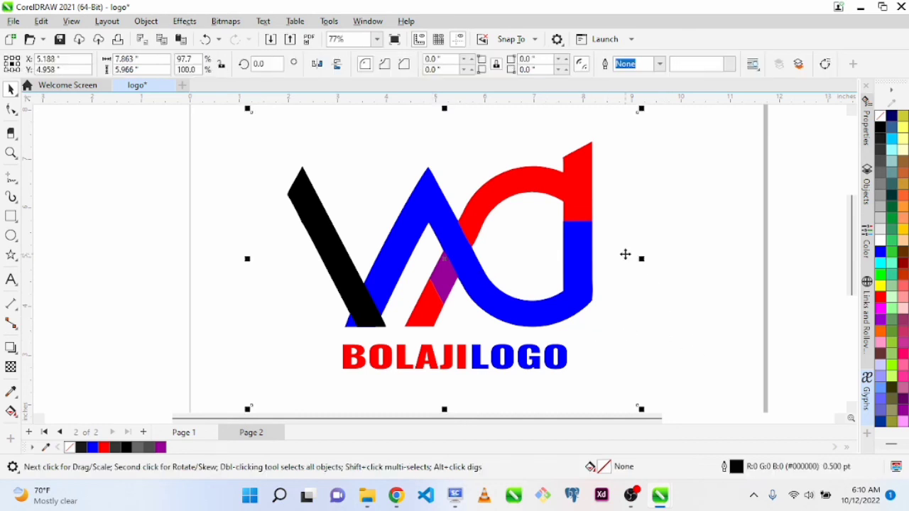
{"action": "left_click", "coordinate": [625, 260]}
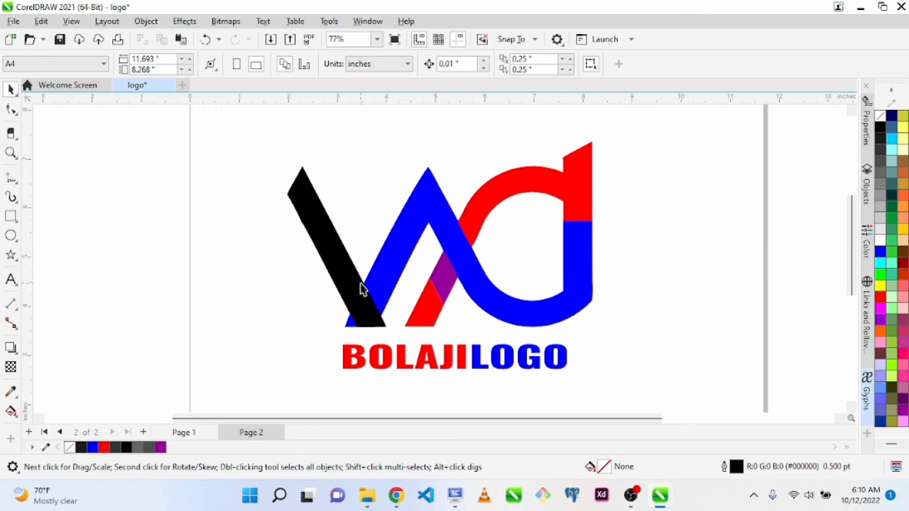
Export the page 2 logo without its rectangle to the Pictures folder as a high quality JPEG named logo1
{"action": "key", "text": "ctrl+e"}
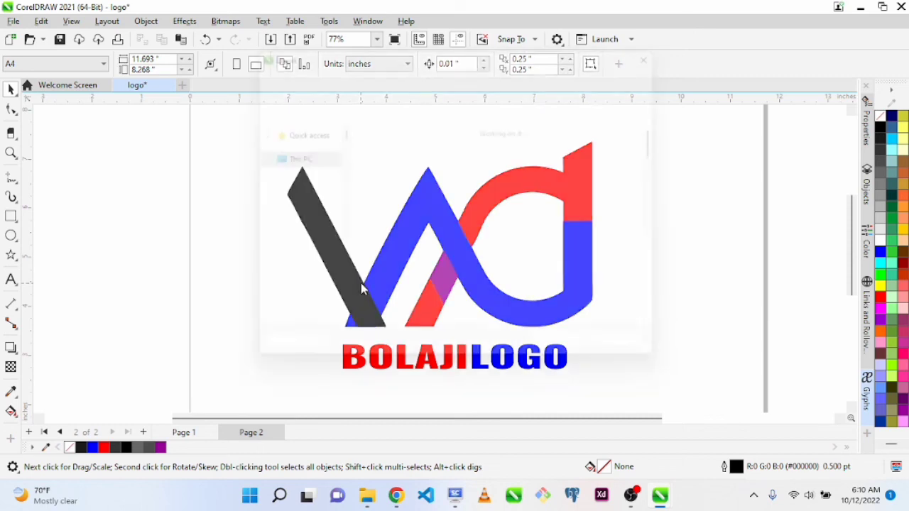
{"action": "left_click", "coordinate": [392, 262]}
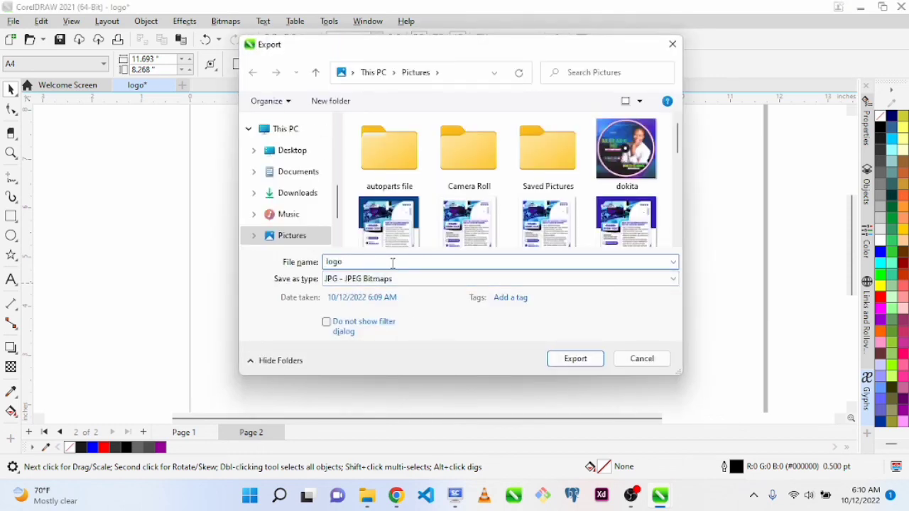
{"action": "left_click", "coordinate": [583, 362]}
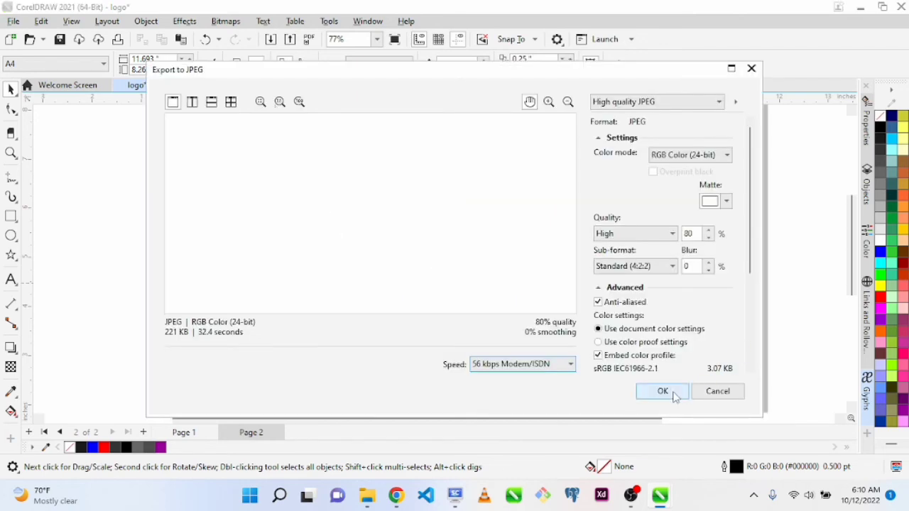
{"action": "left_click", "coordinate": [668, 393]}
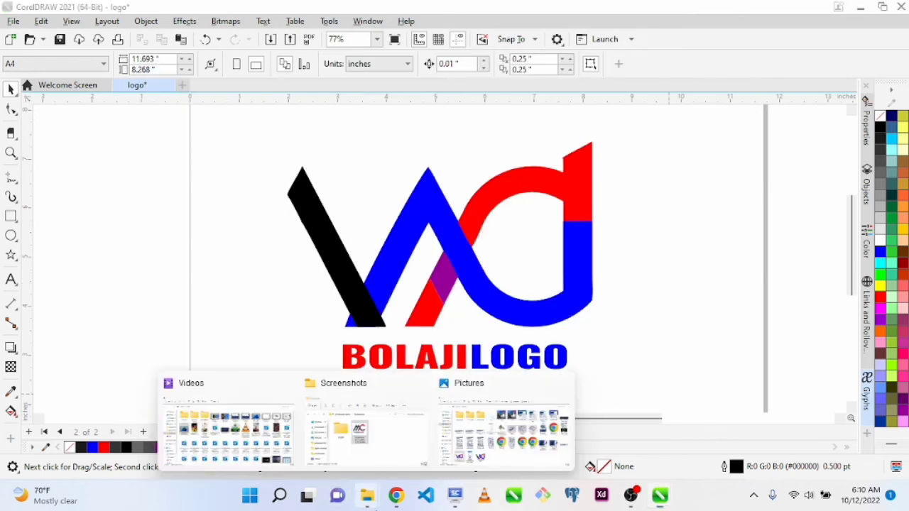
Open logo.jpg from the Pictures folder and compare its margins around the artwork with those of logo1.jpg
{"action": "left_click", "coordinate": [494, 425]}
{"action": "left_click", "coordinate": [371, 442]}
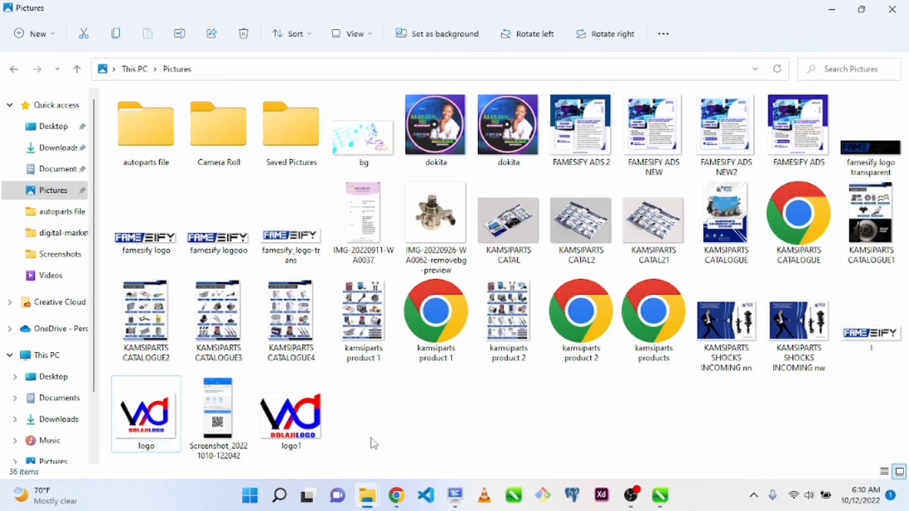
{"action": "left_click", "coordinate": [310, 433]}
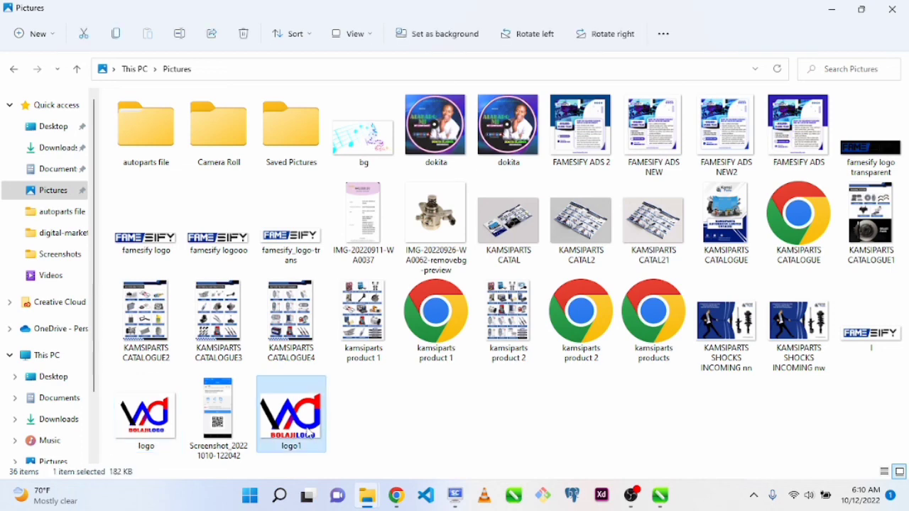
{"action": "left_click", "coordinate": [137, 437], "text": "ctrl"}
{"action": "double_click", "coordinate": [137, 437]}
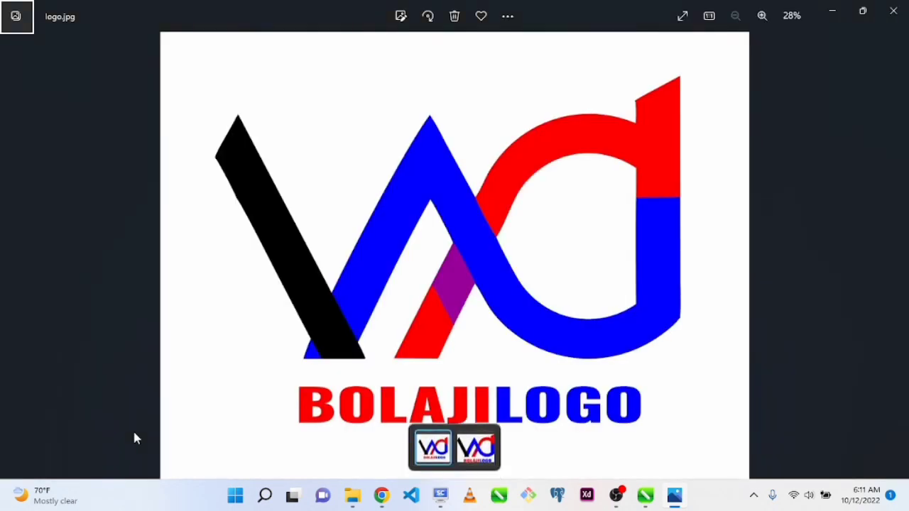
{"action": "key", "text": "Right"}
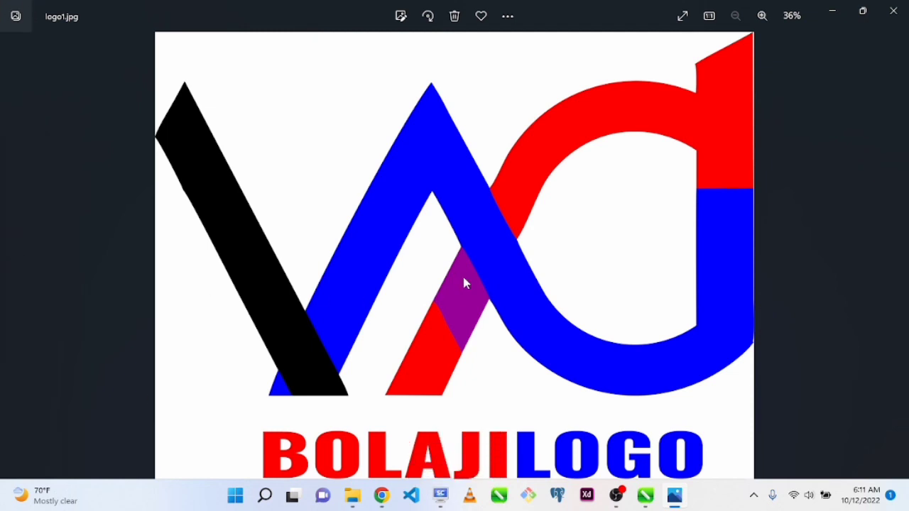
{"action": "key", "text": "Left"}
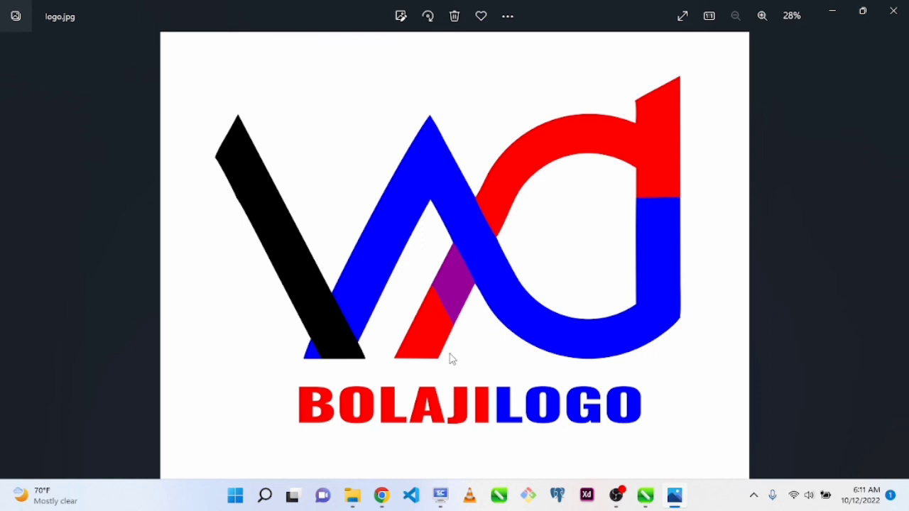
{"action": "key", "text": "Right"}
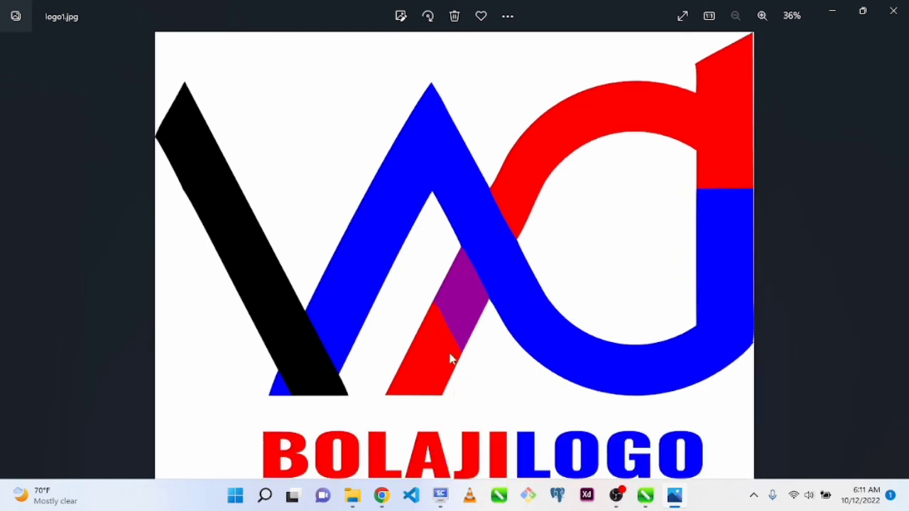
{"action": "key", "text": "Left"}
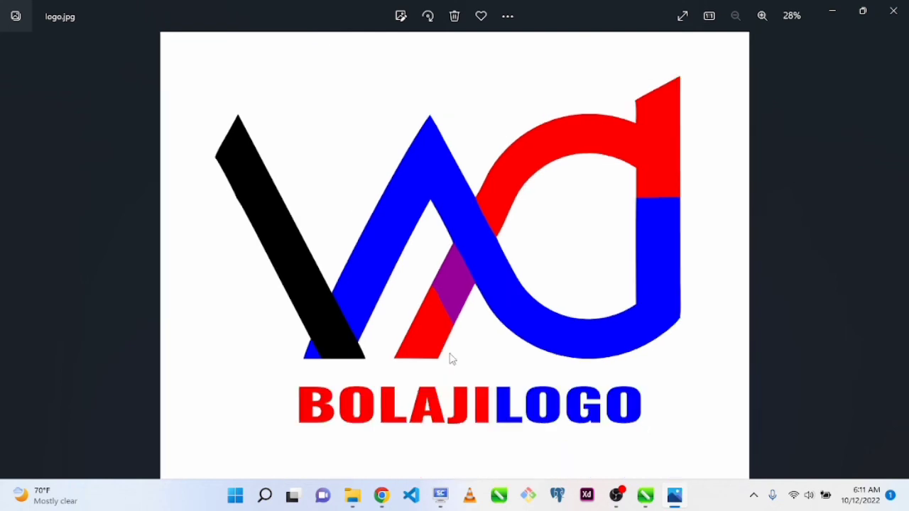
{"action": "key", "text": "Right"}
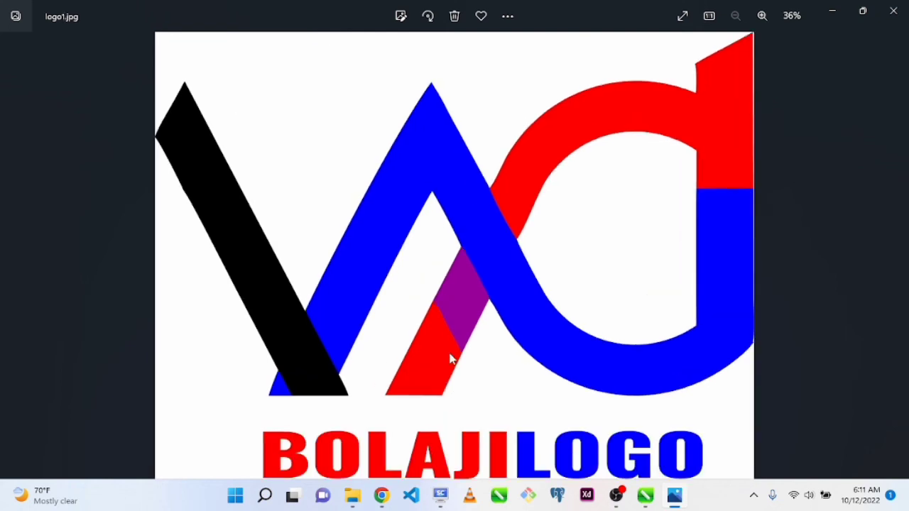
{"action": "key", "text": "Left"}
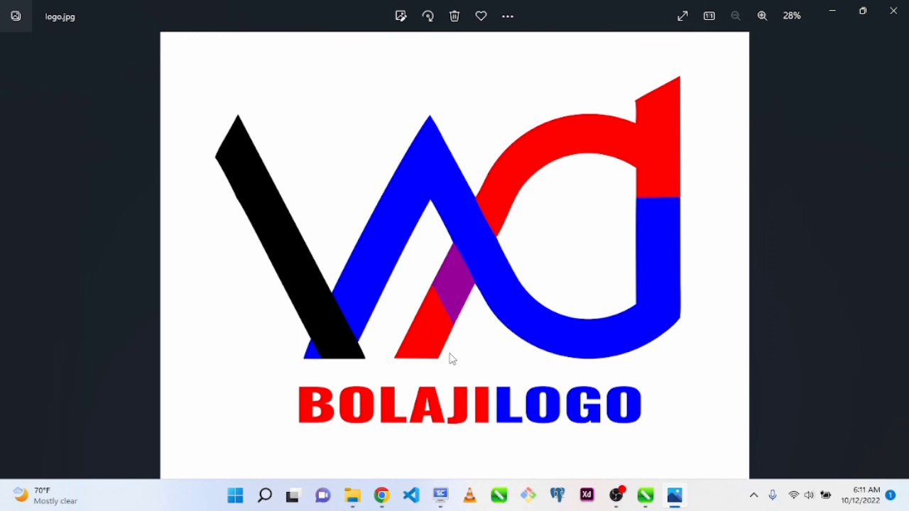
{"action": "left_click", "coordinate": [893, 11]}
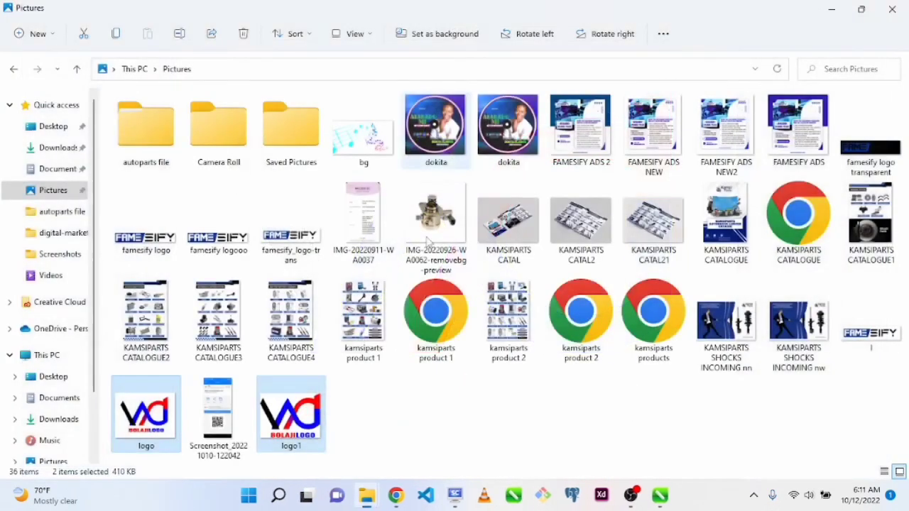
Return to CorelDRAW and draw a rectangle about 4.65 by 4.54 inches around the circular school logo on page 1
{"action": "left_click", "coordinate": [660, 495]}
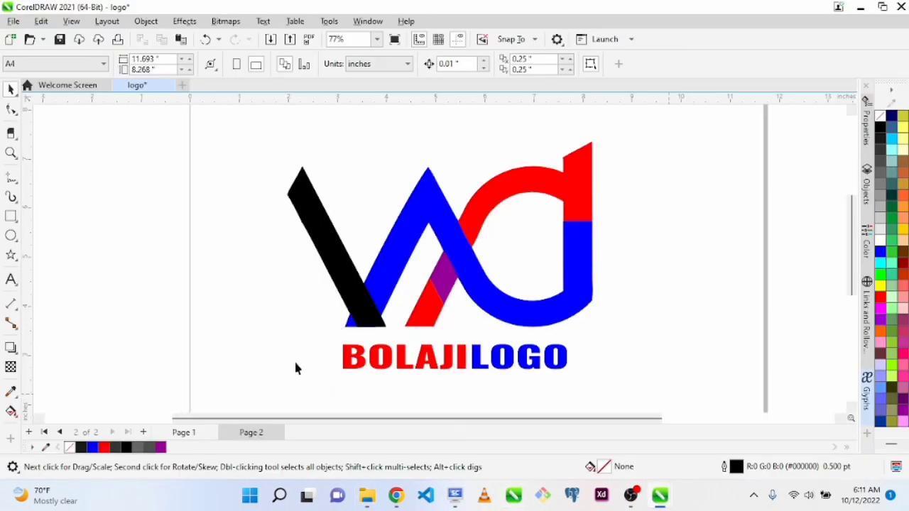
{"action": "left_click", "coordinate": [186, 433]}
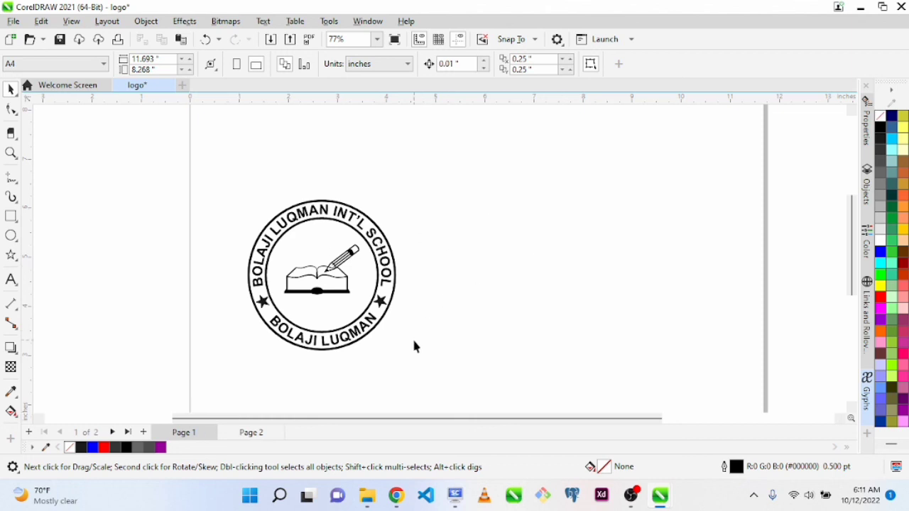
{"action": "key", "text": "ctrl+e"}
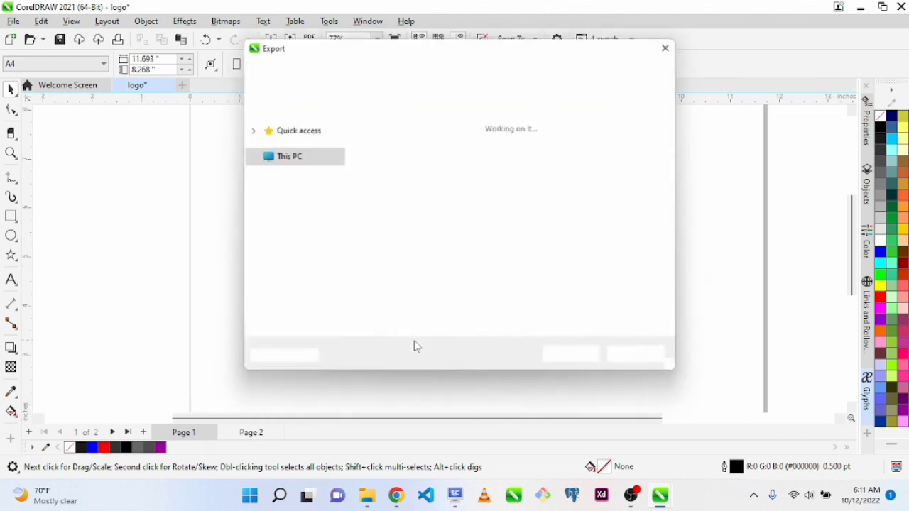
{"action": "left_click", "coordinate": [642, 358]}
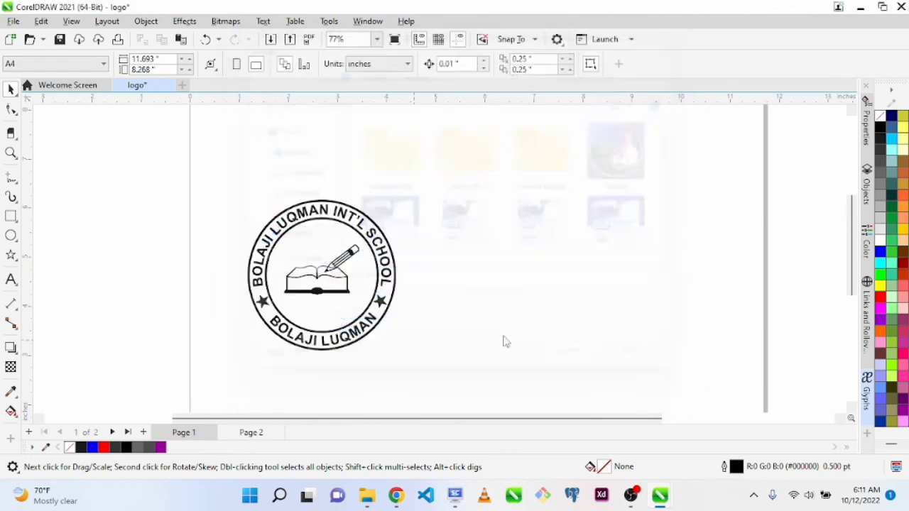
{"action": "left_click", "coordinate": [12, 217]}
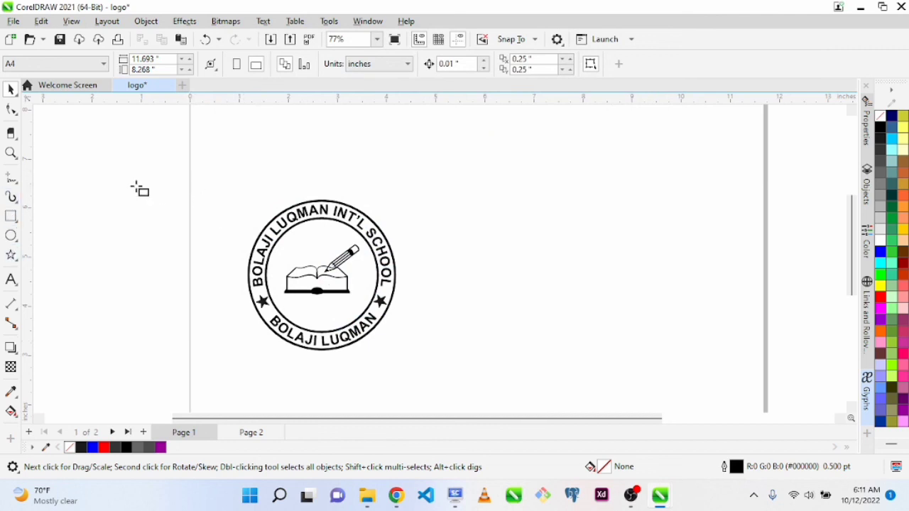
{"action": "left_click_drag", "start_coordinate": [215, 166], "coordinate": [444, 389]}
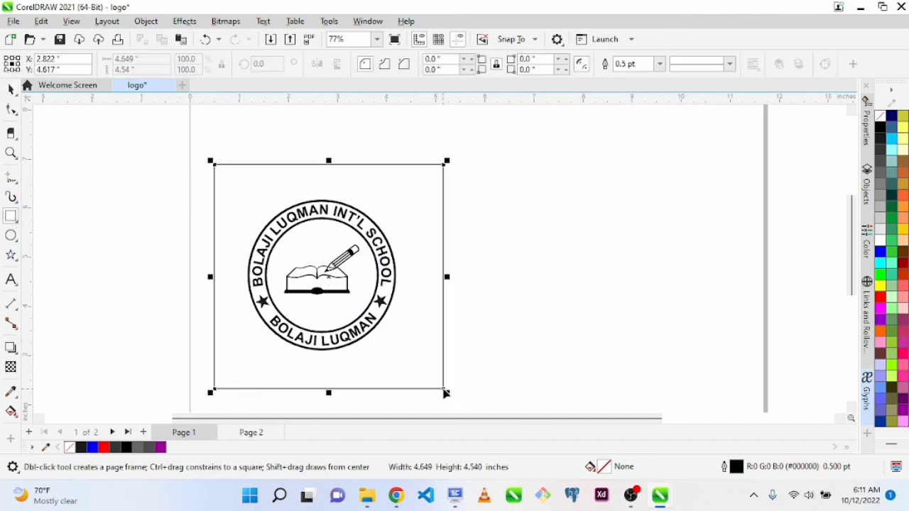
Center the grouped circular school logo horizontally on the surrounding rectangle
{"action": "key", "text": "space"}
{"action": "left_click_drag", "start_coordinate": [197, 201], "coordinate": [464, 370]}
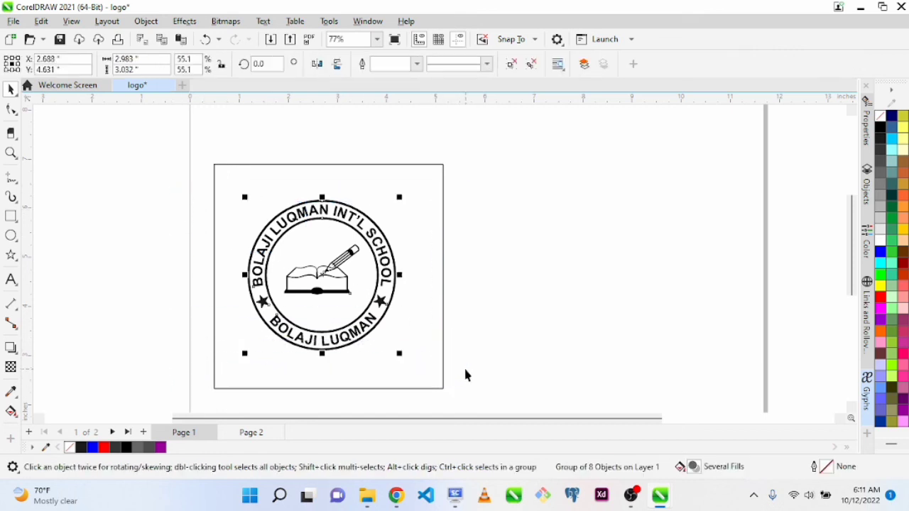
{"action": "left_click", "coordinate": [466, 287]}
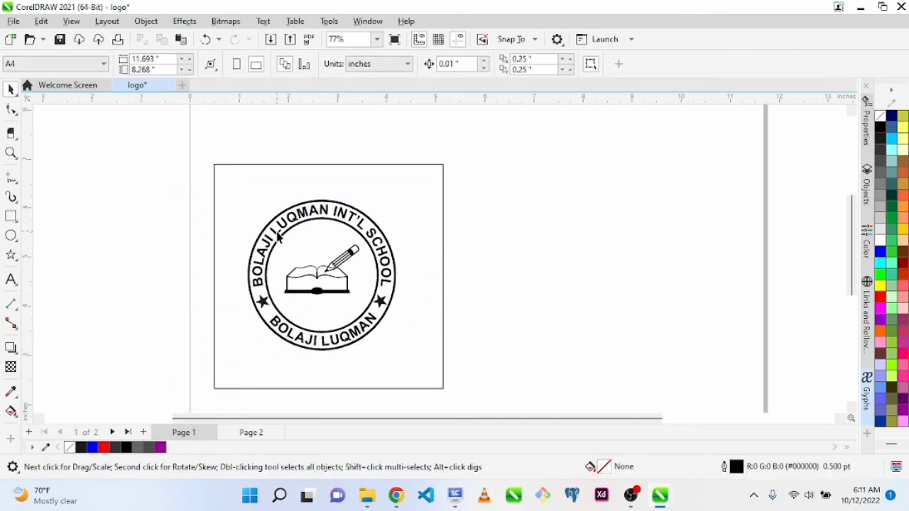
{"action": "left_click", "coordinate": [277, 234]}
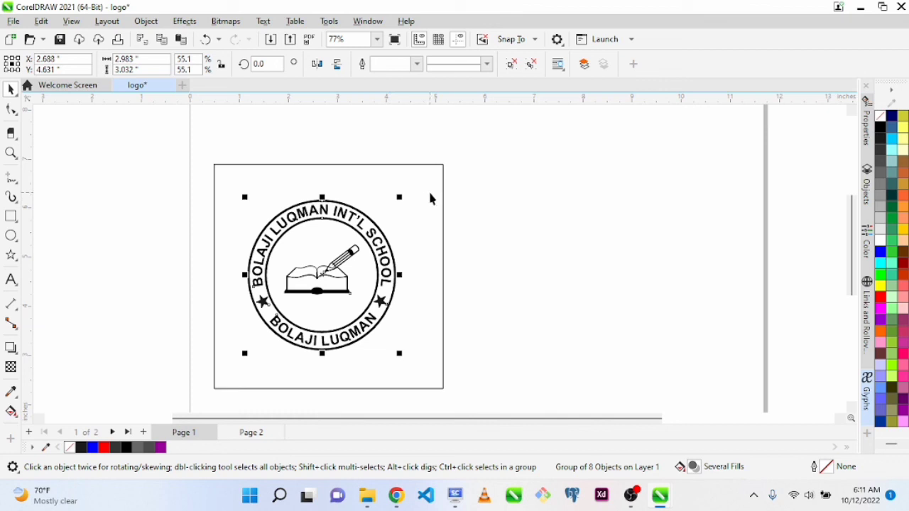
{"action": "left_click", "coordinate": [430, 194], "text": "shift"}
{"action": "key", "text": "c"}
{"action": "left_click", "coordinate": [579, 297]}
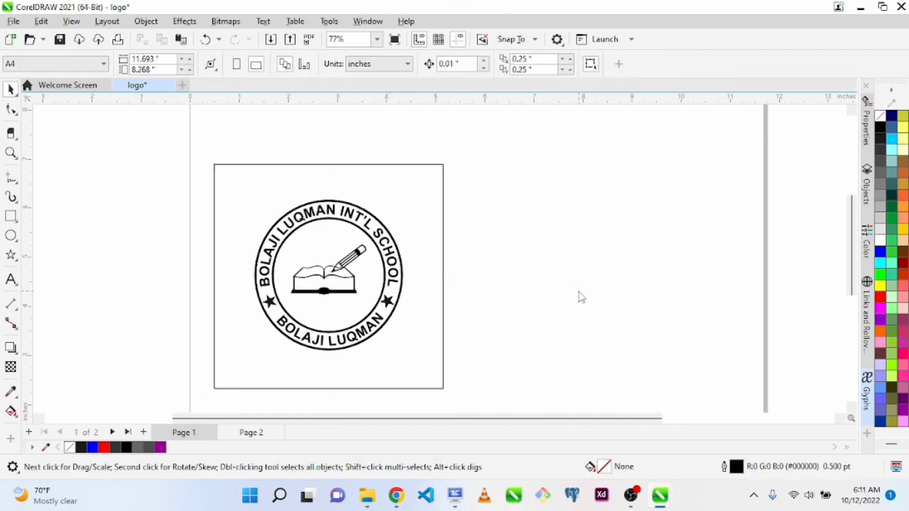
Export the circular school logo with its rectangle to the Pictures folder as a high quality JPEG named logo3
{"action": "key", "text": "ctrl+e"}
{"action": "left_click", "coordinate": [354, 261]}
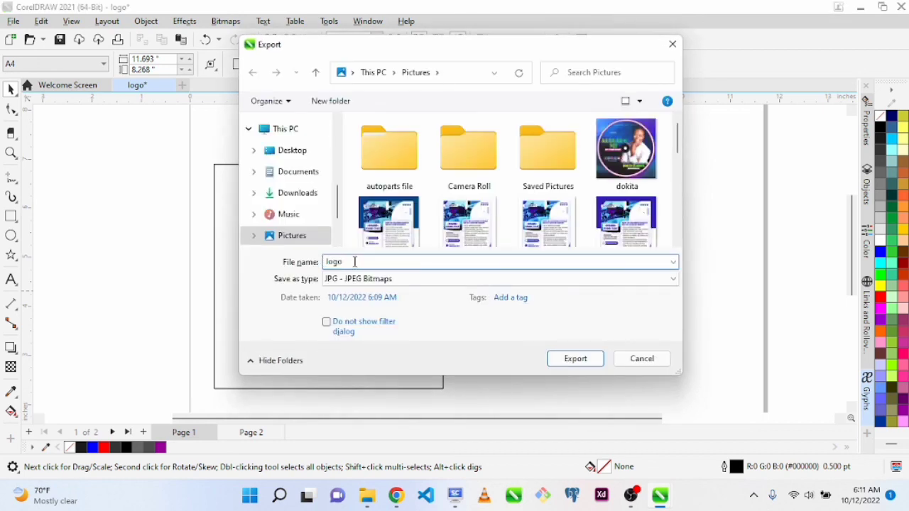
{"action": "left_click", "coordinate": [576, 359]}
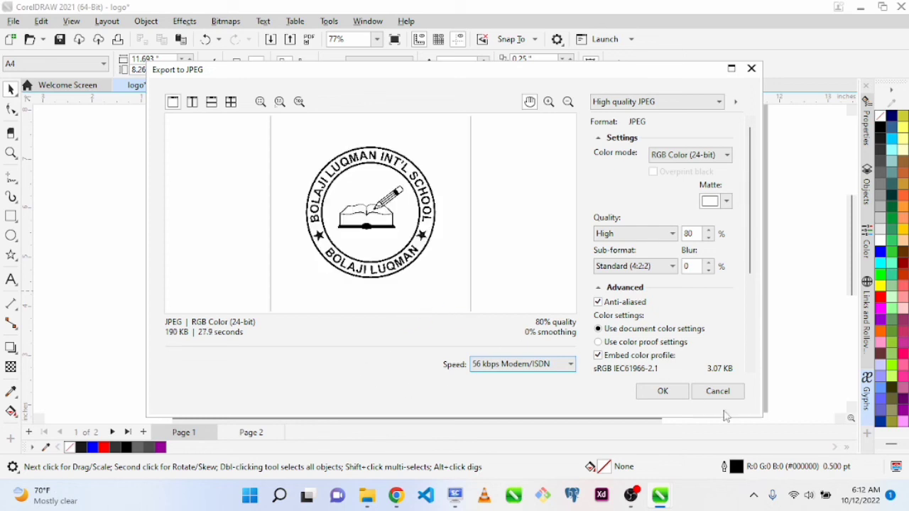
{"action": "left_click", "coordinate": [661, 392]}
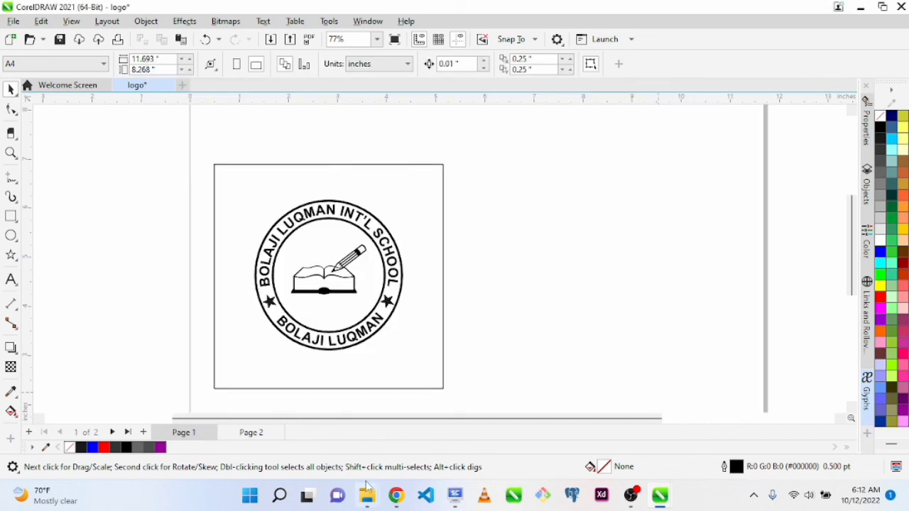
Open logo3.jpg from the Pictures folder and review it alongside the other exported logo images
{"action": "mouse_move", "coordinate": [367, 495]}
{"action": "left_click", "coordinate": [495, 448]}
{"action": "double_click", "coordinate": [375, 407]}
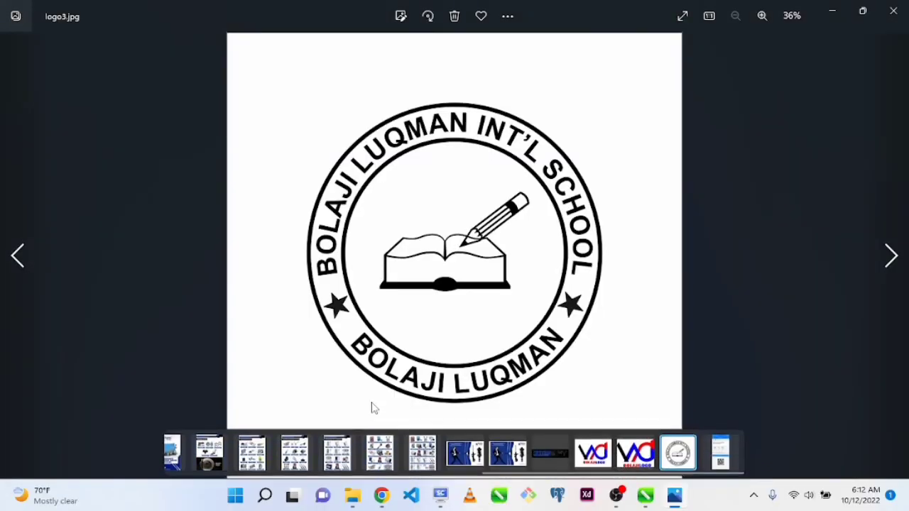
{"action": "key", "text": "Left"}
{"action": "key", "text": "Left"}
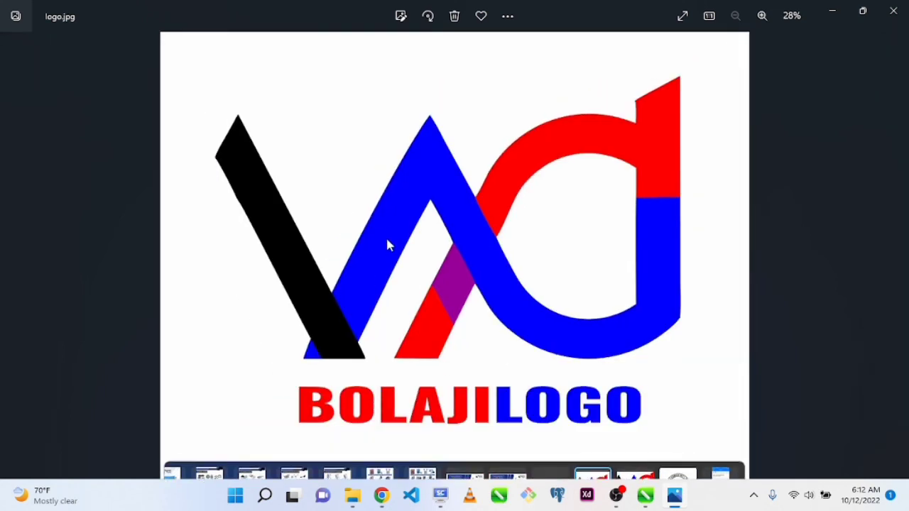
{"action": "scroll", "coordinate": [387, 245], "scroll_direction": "up", "scroll_amount": 1}
{"action": "scroll", "coordinate": [387, 245], "scroll_direction": "down", "scroll_amount": 1}
{"action": "key", "text": "Left"}
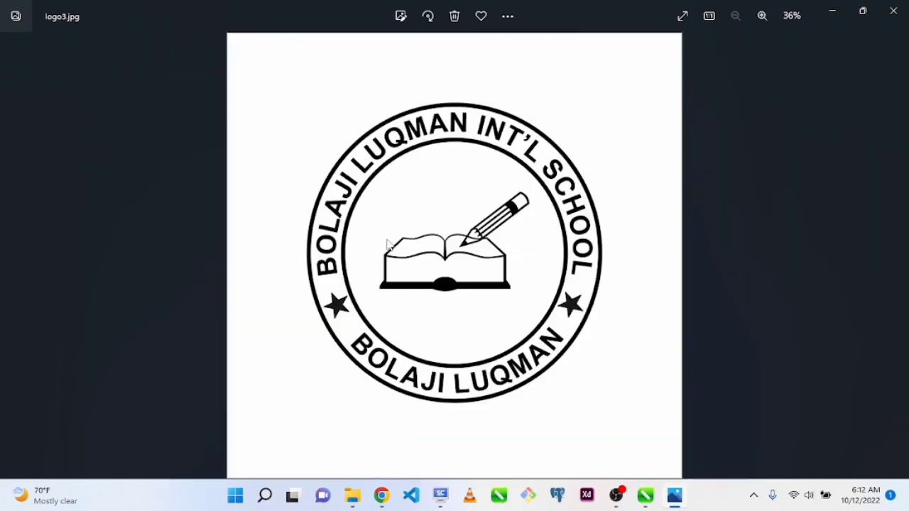